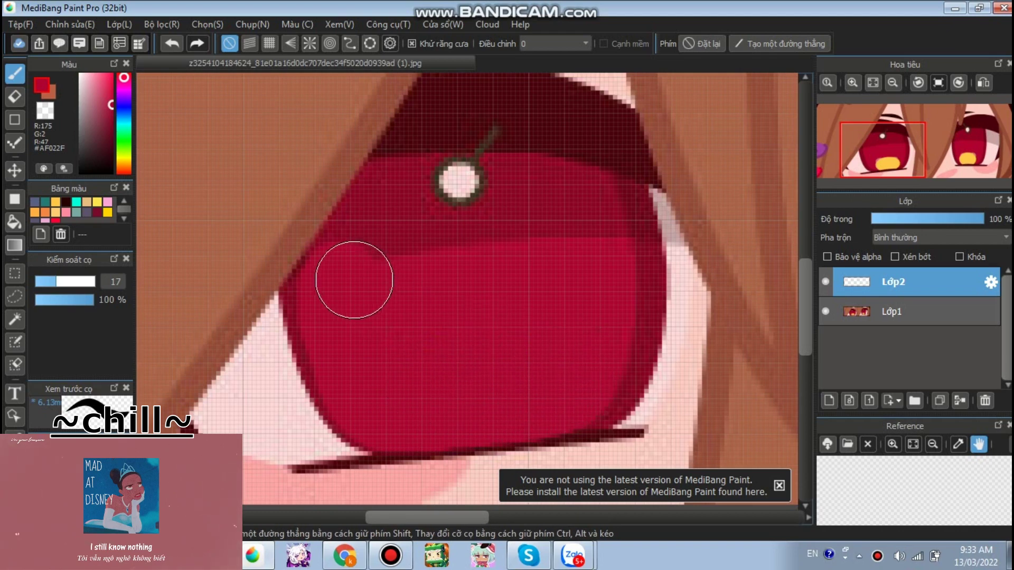
Finish painting the left iris solid red (#AF022F) on layer Lớp2, covering its shading and highlights.
mouse_move(407, 185)
mouse_down()
mouse_move(497, 187)
mouse_move(594, 216)
mouse_move(621, 329)
mouse_move(607, 372)
mouse_move(560, 402)
mouse_move(484, 288)
mouse_move(478, 237)
mouse_up()
scroll(479, 238, down, 5)
scroll(510, 216, up, 5)
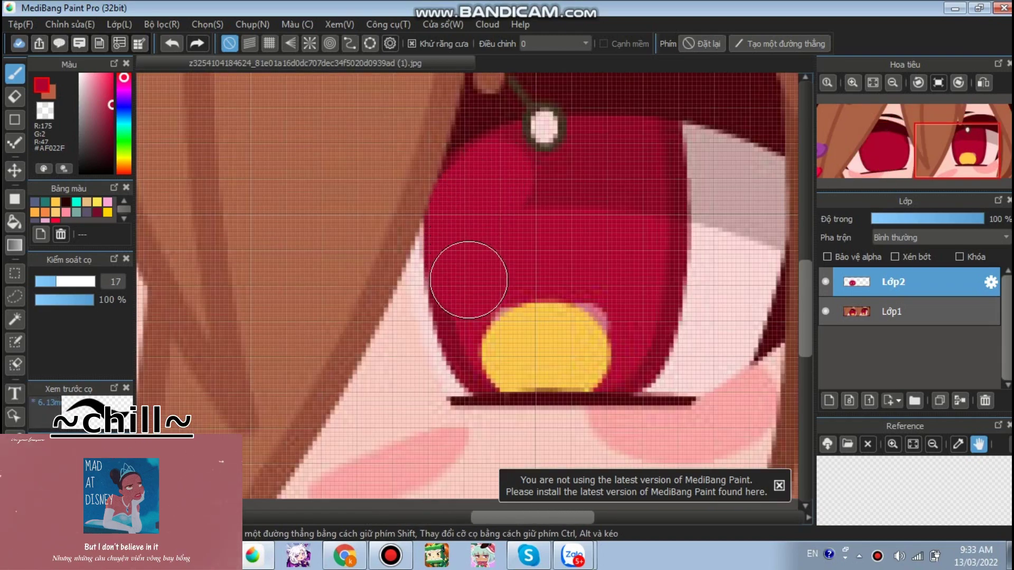
Paint the right iris solid red (#AF022F) on layer Lớp2, covering its shading and the yellow highlight.
scroll(468, 276, up, 2)
mouse_move(480, 294)
mouse_down()
mouse_move(482, 340)
mouse_move(616, 368)
mouse_move(544, 294)
mouse_up()
scroll(584, 274, down, 5)
scroll(512, 230, up, 5)
mouse_move(515, 243)
mouse_down()
mouse_move(607, 249)
mouse_move(535, 354)
mouse_up()
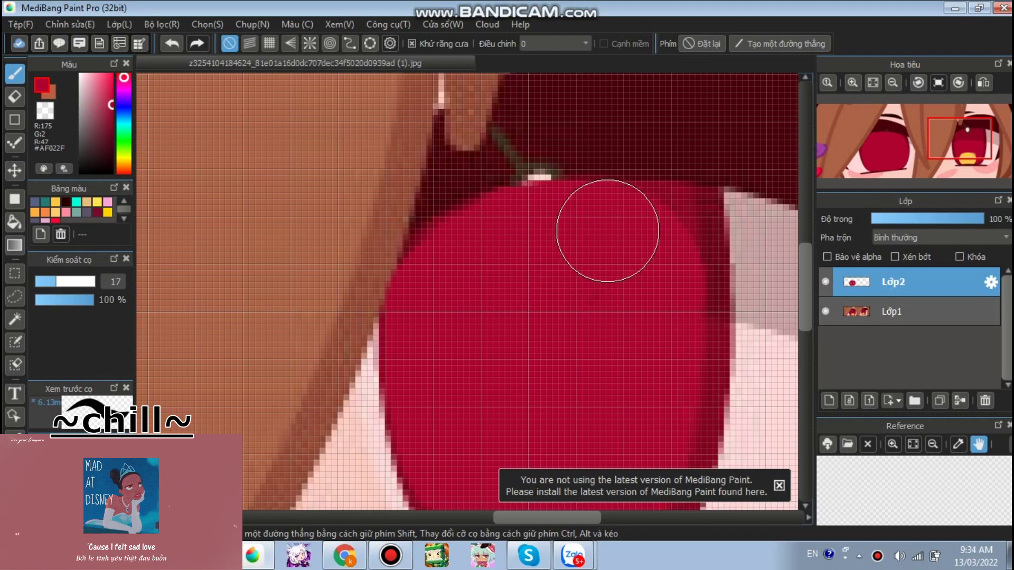
scroll(563, 294, down, 4)
scroll(520, 294, up, 4)
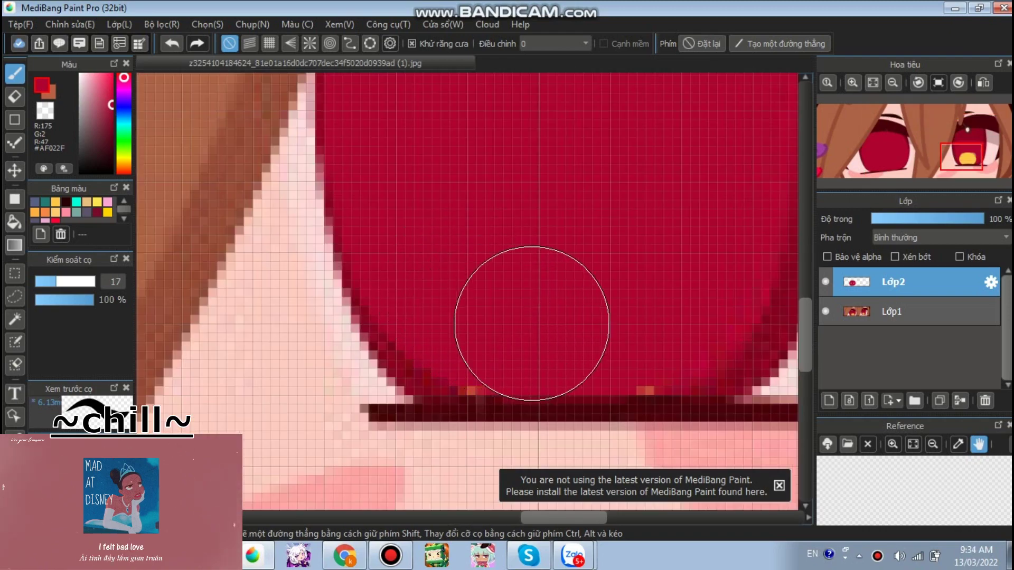
scroll(525, 145, down, 4)
scroll(543, 146, up, 3)
mouse_move(544, 146)
mouse_down()
mouse_move(570, 128)
mouse_move(579, 181)
mouse_move(579, 238)
mouse_move(552, 321)
mouse_up()
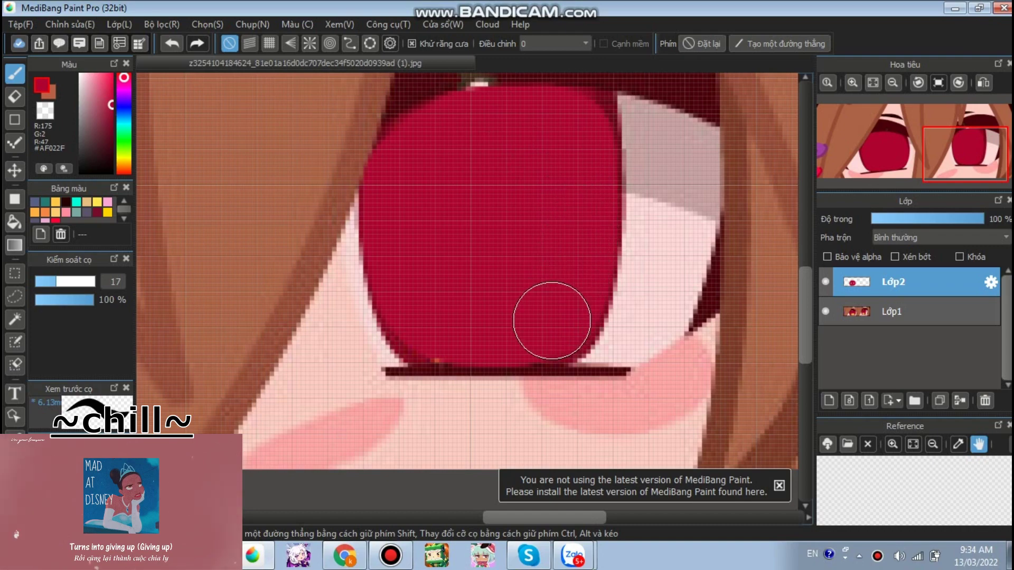
scroll(458, 296, down, 3)
click(940, 237)
click(897, 258)
scroll(286, 200, up, 3)
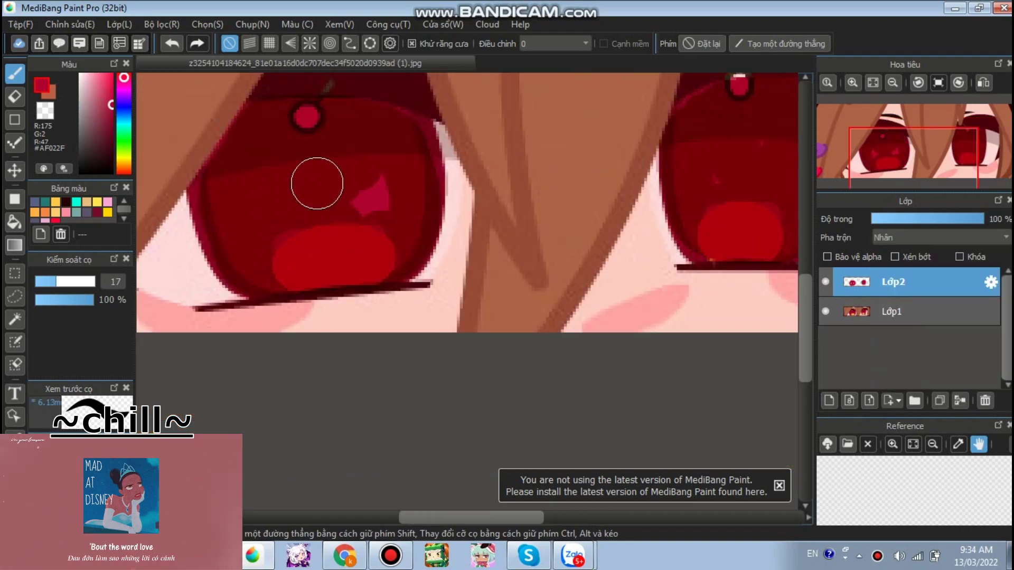
drag(316, 183, 367, 196)
scroll(366, 189, up, 1)
scroll(230, 233, down, 2)
scroll(576, 186, up, 1)
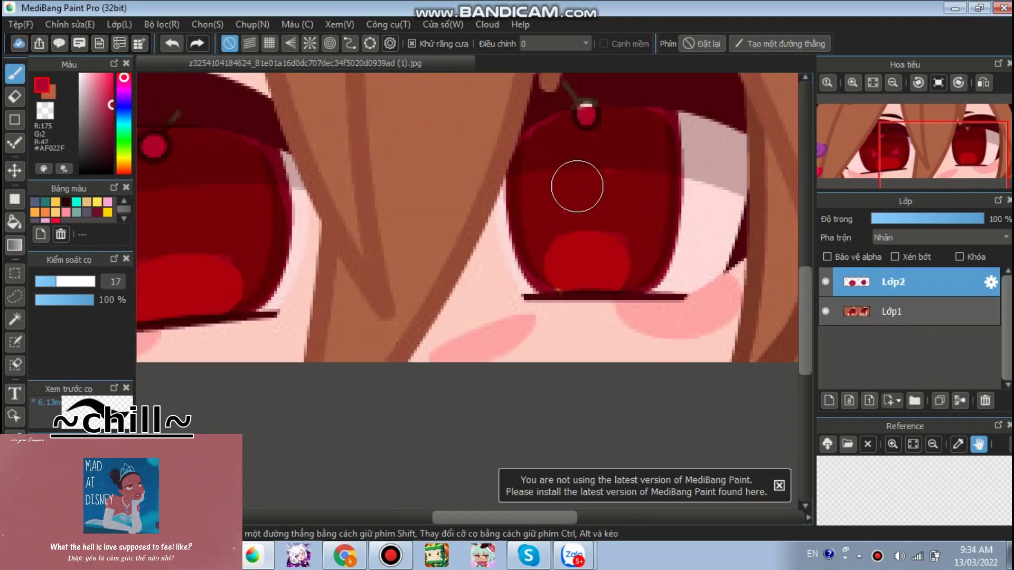
scroll(576, 186, up, 1)
click(940, 238)
click(697, 241)
click(891, 219)
click(898, 238)
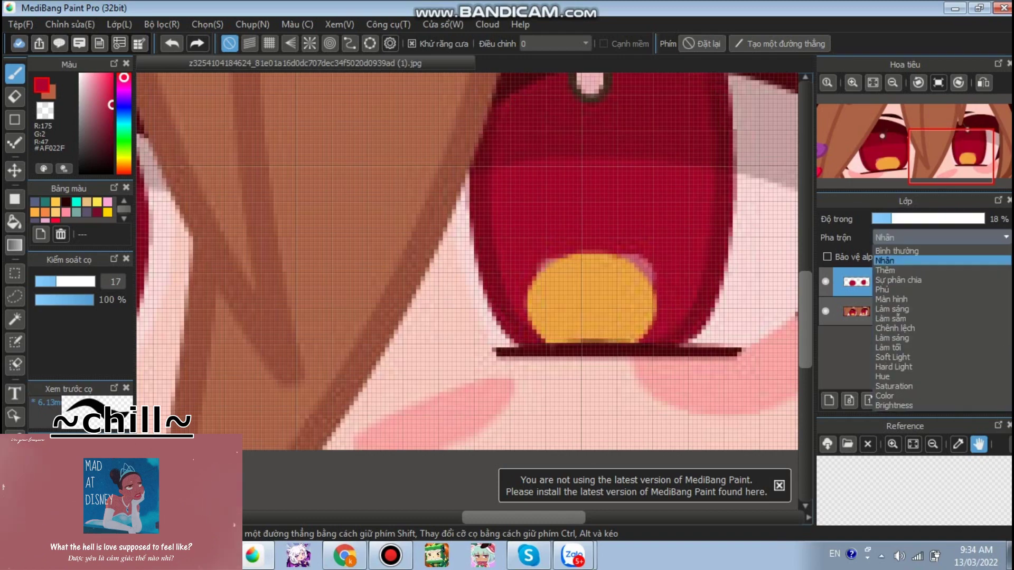
drag(891, 219, 983, 219)
click(940, 237)
scroll(940, 316, up, 2)
click(898, 251)
scroll(419, 147, down, 5)
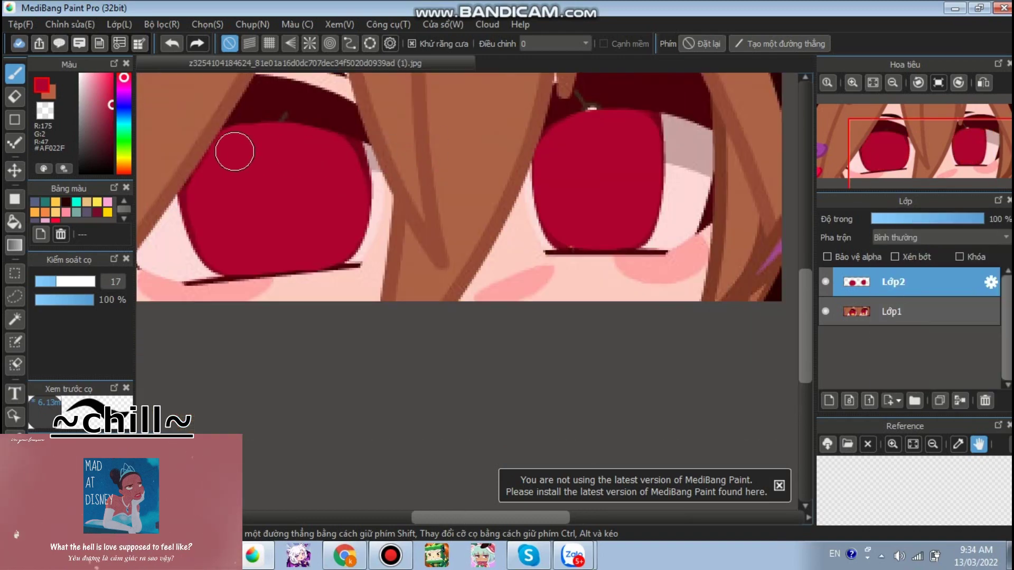
Add a new layer above Lớp2, set its blending mode to Nhân and turn on Xén bớt clipping.
scroll(335, 181, up, 3)
click(828, 400)
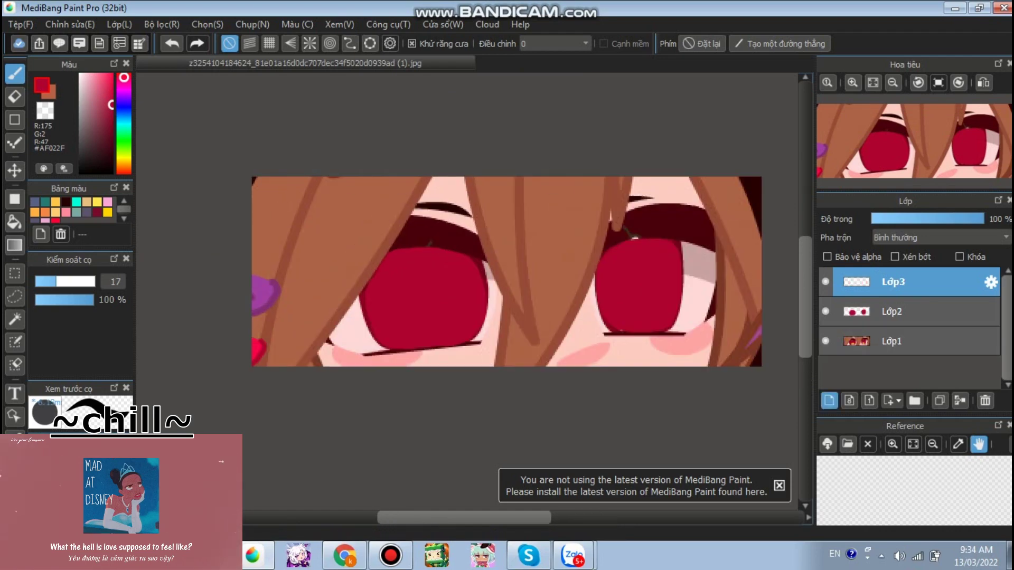
click(939, 237)
scroll(939, 317, up, 2)
click(898, 275)
scroll(454, 308, up, 3)
Stamp a round dark pupil in the left iris with the brush at size 62.
mouse_move(94, 281)
mouse_down()
mouse_move(71, 281)
mouse_move(83, 282)
mouse_up()
click(411, 243)
scroll(401, 209, down, 3)
scroll(399, 195, up, 1)
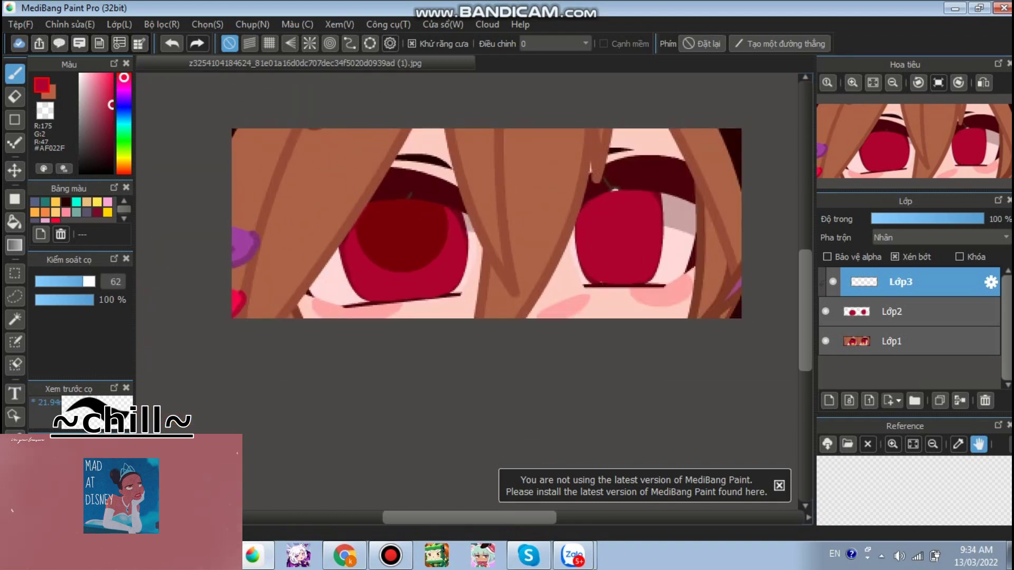
Transform the left pupil so it is larger, slightly tilted and centred in the iris, and apply the transformation.
click(207, 24)
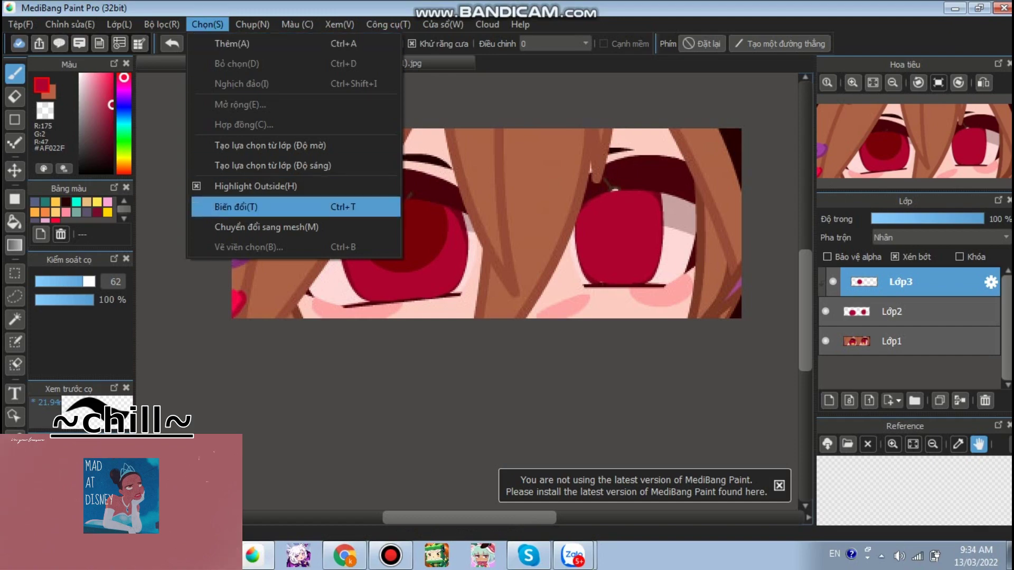
click(288, 204)
scroll(288, 222, up, 4)
drag(401, 205, 440, 229)
scroll(410, 257, down, 2)
drag(333, 326, 334, 332)
drag(454, 339, 458, 336)
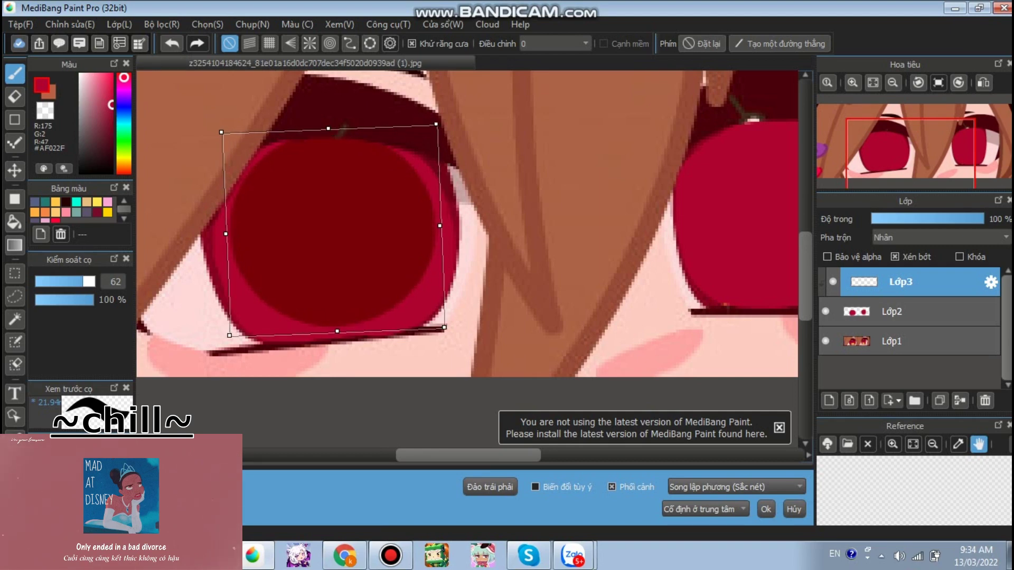
scroll(308, 170, down, 1)
drag(307, 170, 307, 172)
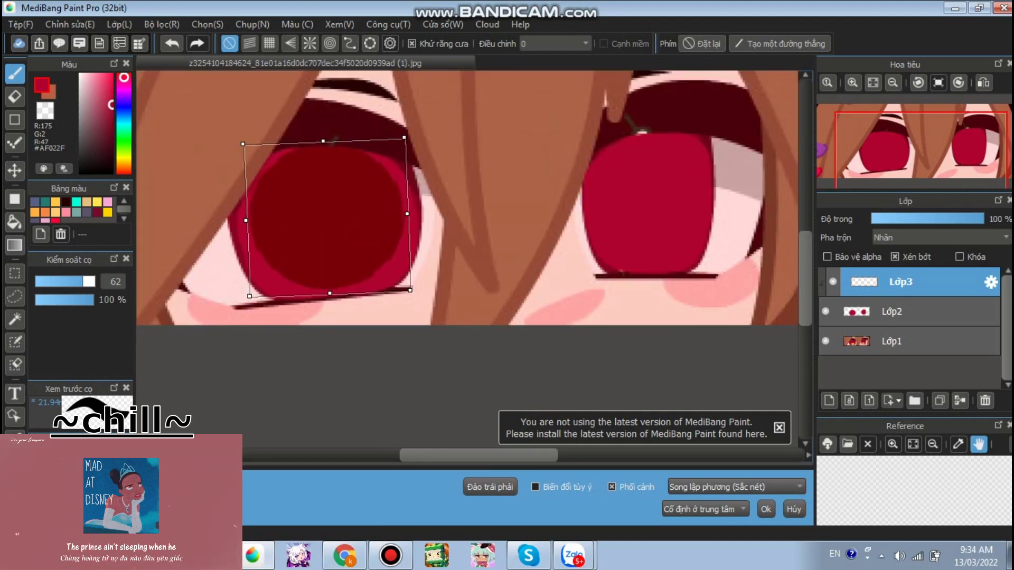
scroll(317, 180, down, 1)
scroll(317, 211, up, 1)
click(15, 74)
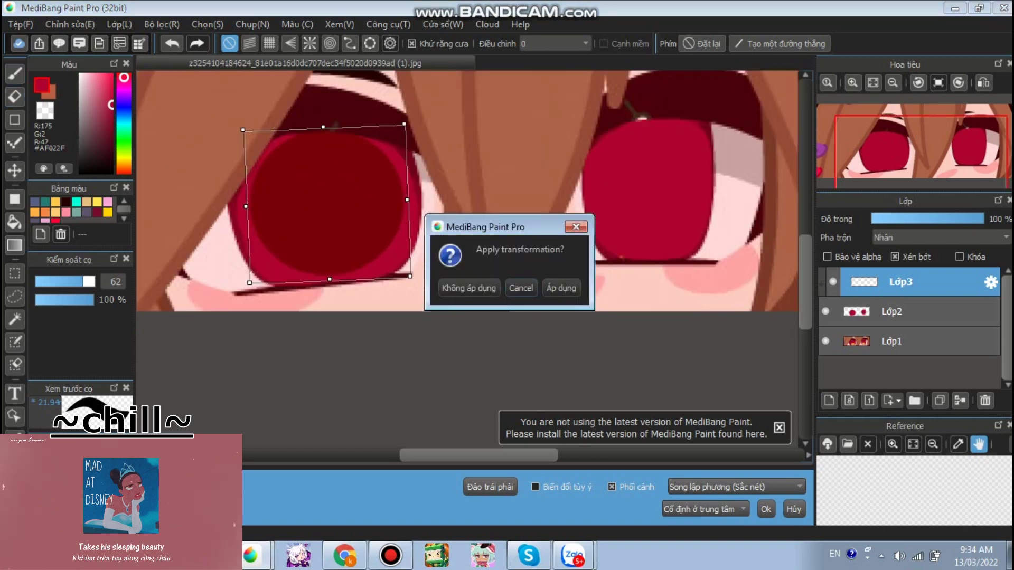
click(561, 289)
Duplicate the pupil layer Lớp3 and transform the copy, moving it onto the right iris and tilting it slightly.
scroll(399, 229, down, 4)
scroll(398, 227, up, 3)
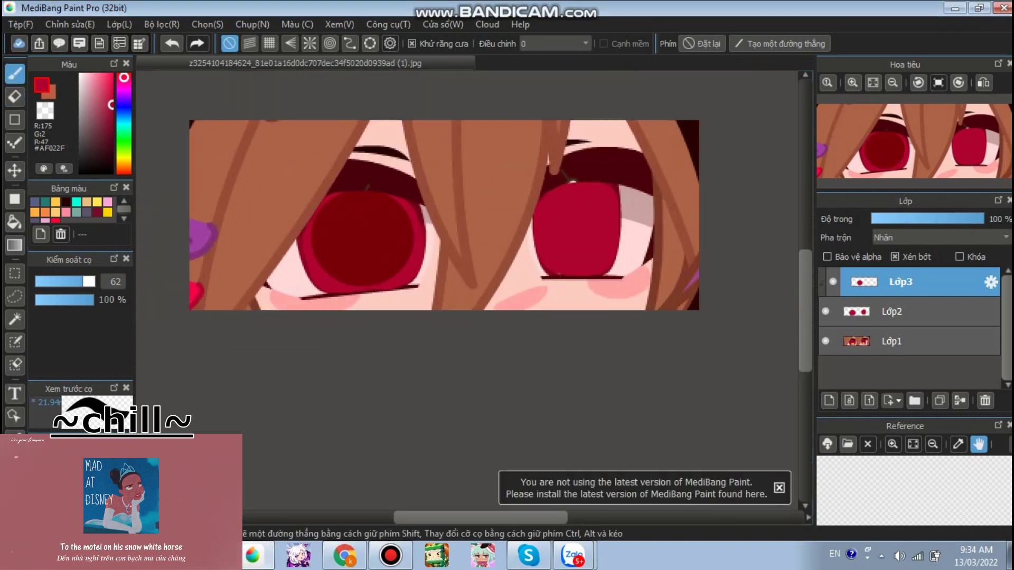
click(940, 401)
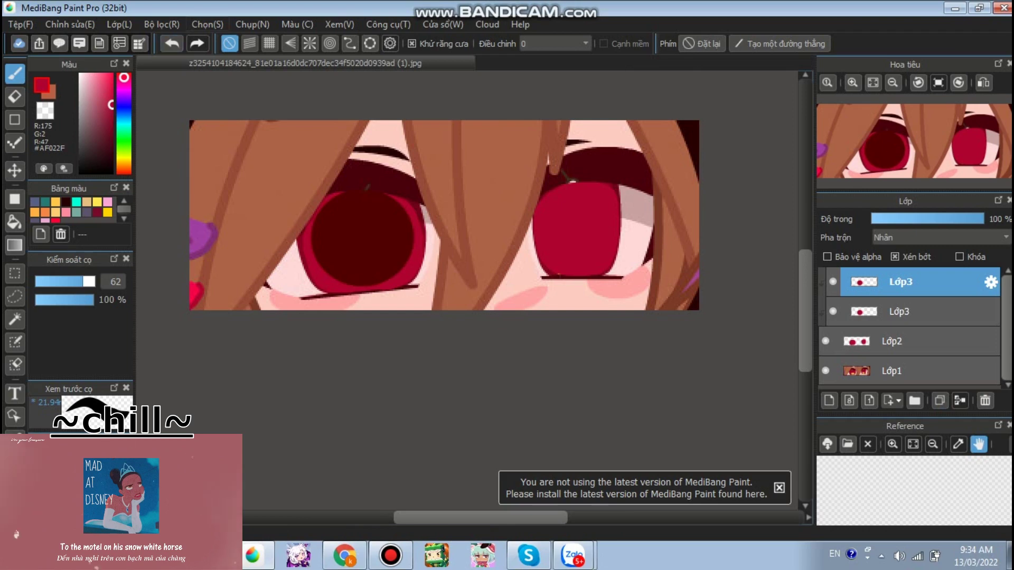
click(207, 24)
click(227, 206)
drag(433, 151, 448, 174)
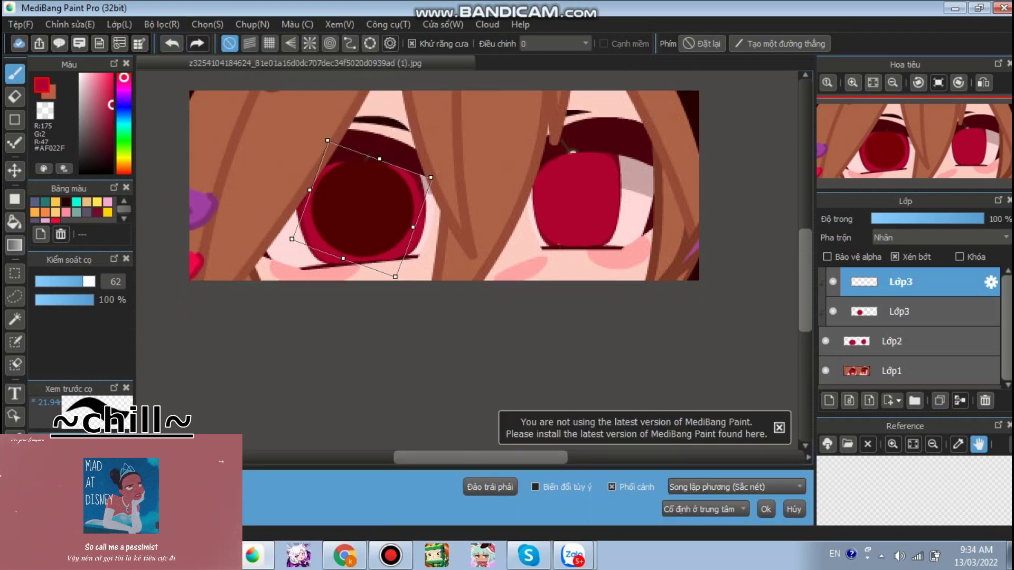
drag(362, 208, 561, 199)
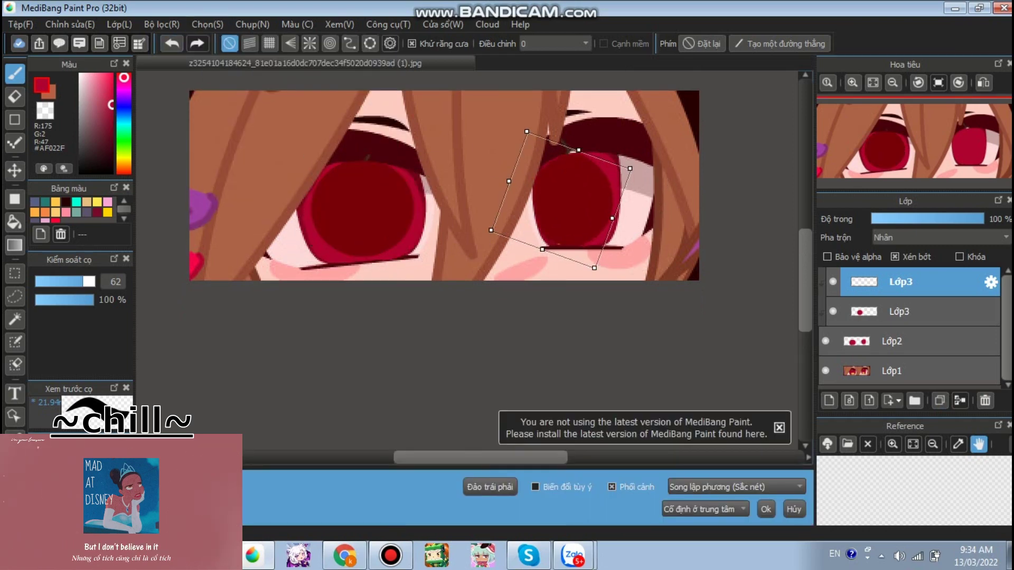
drag(635, 166, 622, 145)
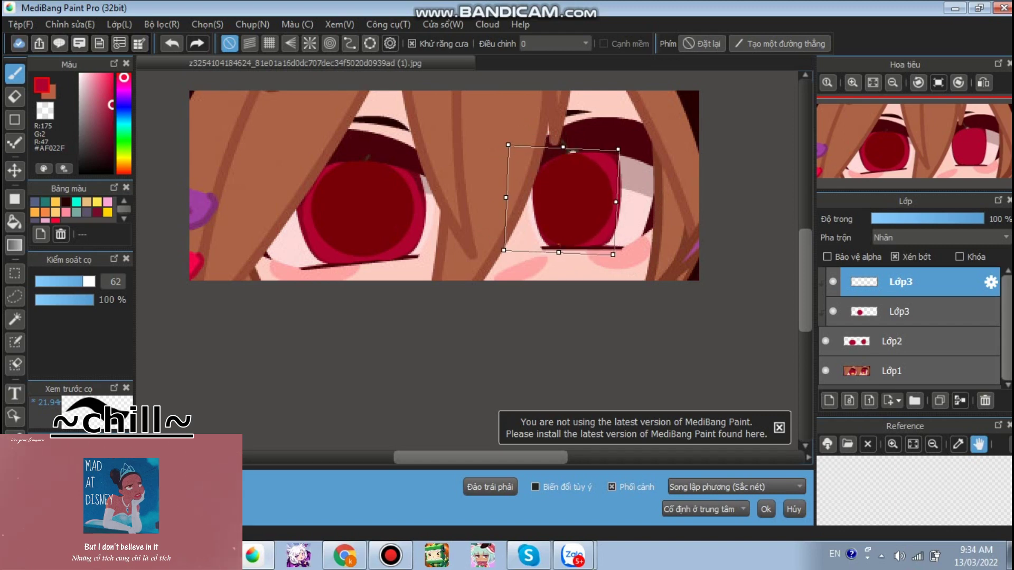
drag(561, 200, 576, 193)
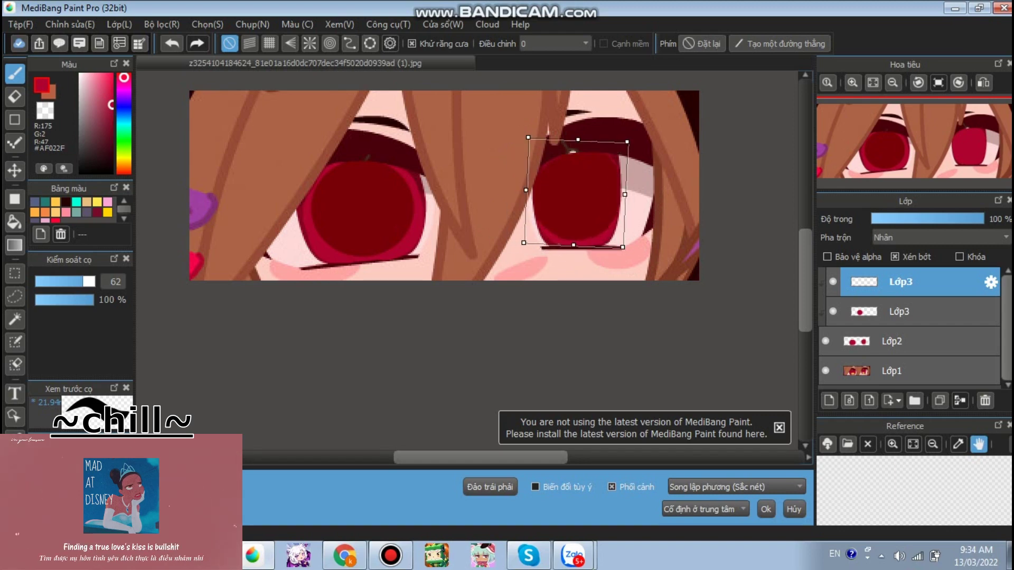
Narrow the copied pupil into an upright oval that fits inside the right iris and apply the transformation.
drag(624, 194, 588, 190)
scroll(585, 188, up, 2)
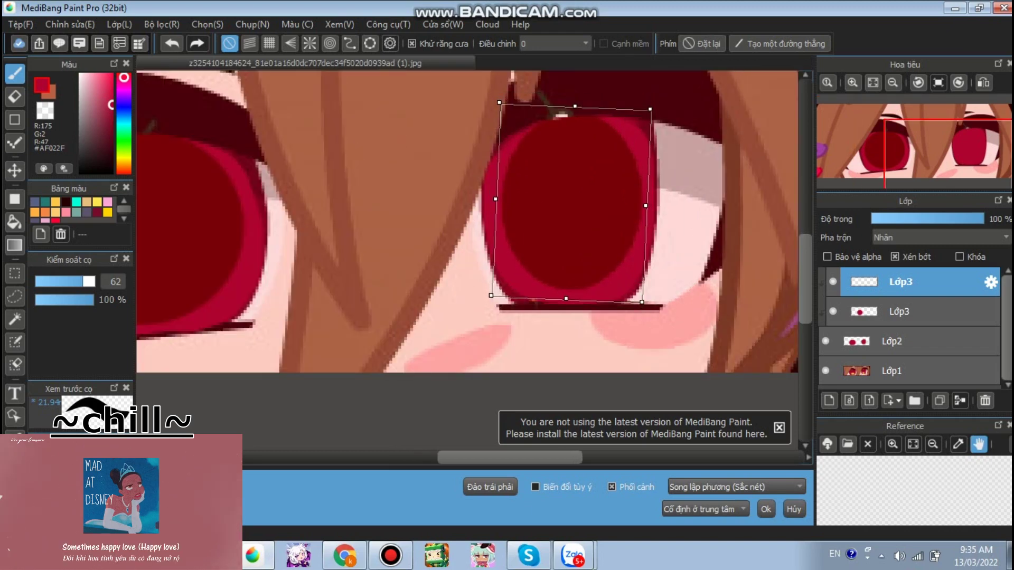
scroll(576, 184, down, 2)
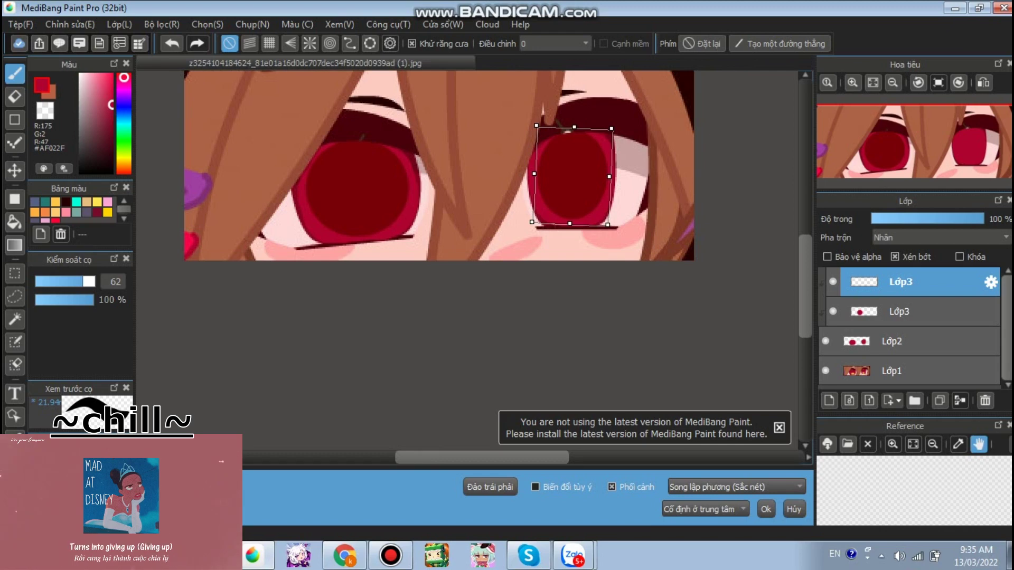
drag(610, 177, 608, 177)
scroll(540, 130, down, 2)
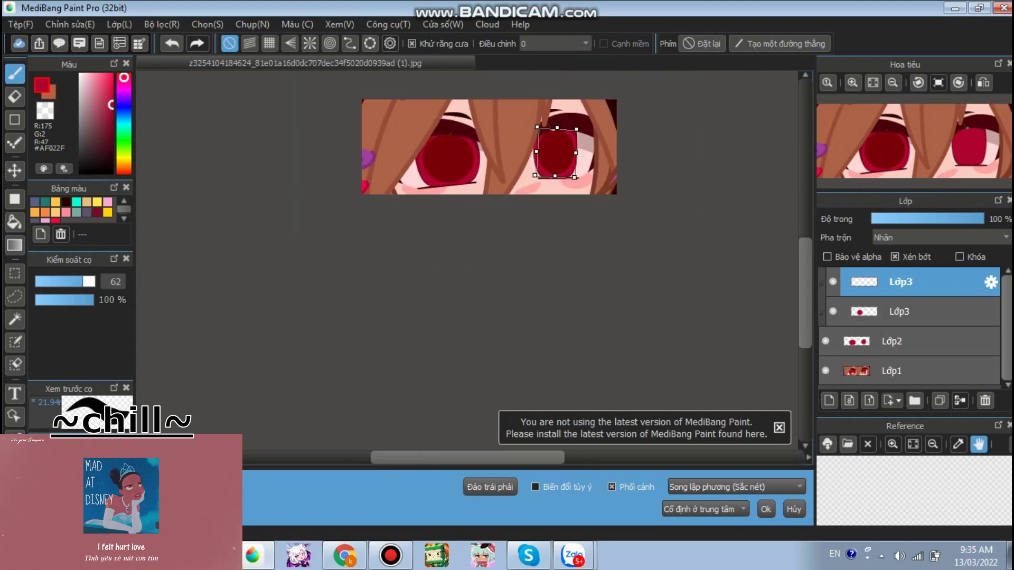
scroll(553, 129, up, 3)
key(b)
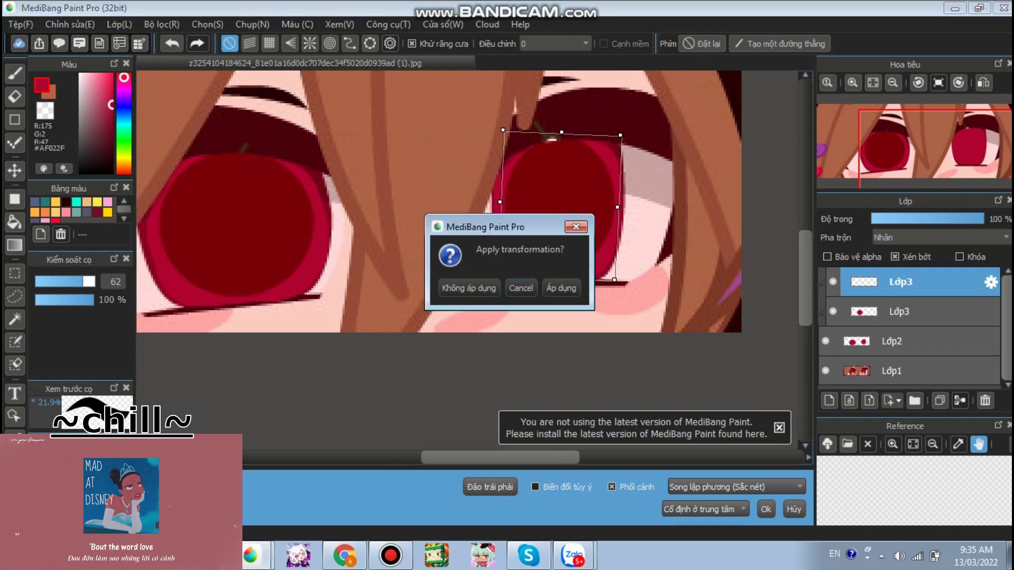
key(Return)
Merge the right pupil layer down into the left pupil layer and set the merged layer's opacity to 50%.
scroll(541, 166, down, 2)
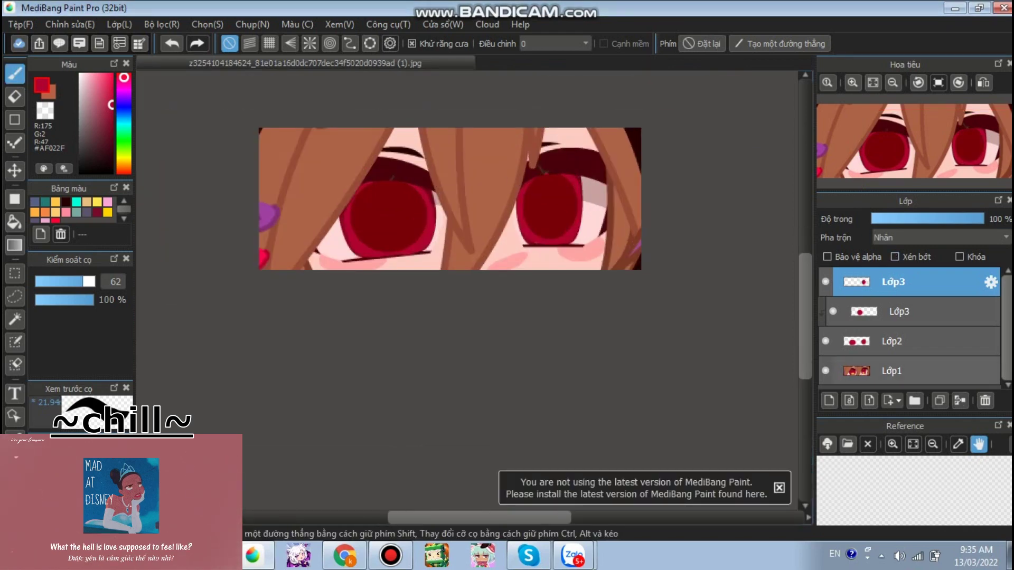
click(960, 400)
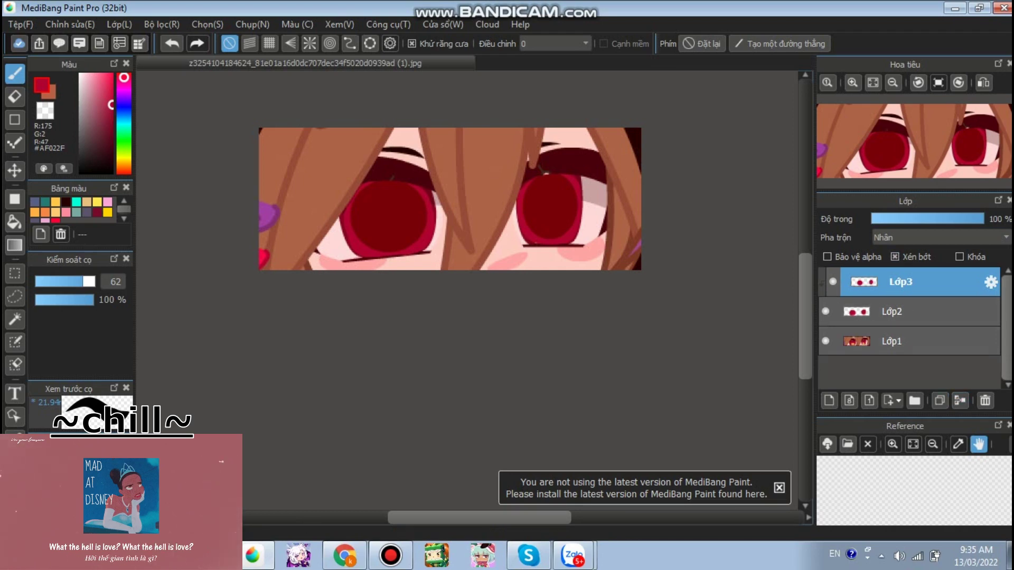
click(902, 218)
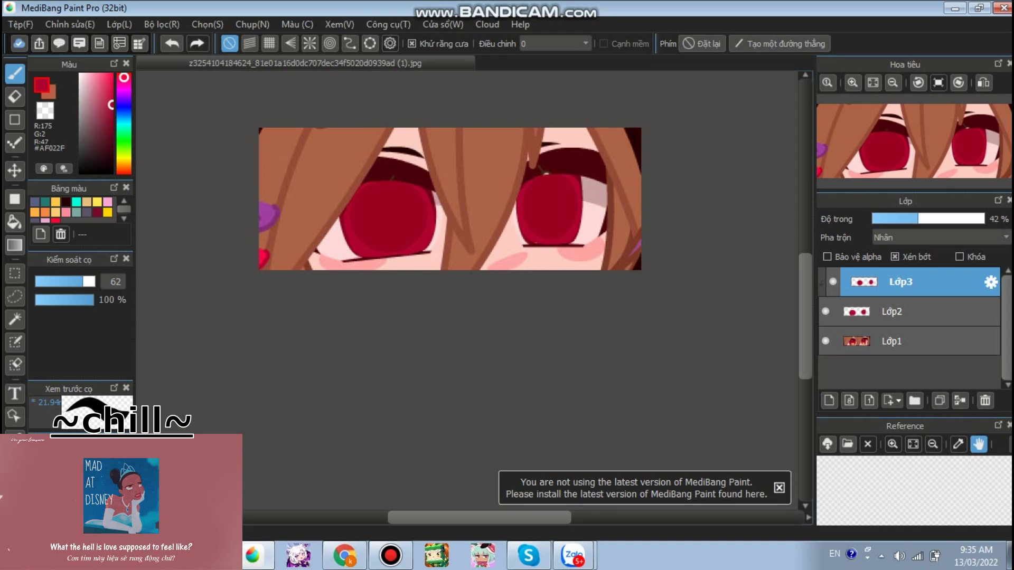
scroll(774, 204, down, 1)
scroll(774, 204, up, 1)
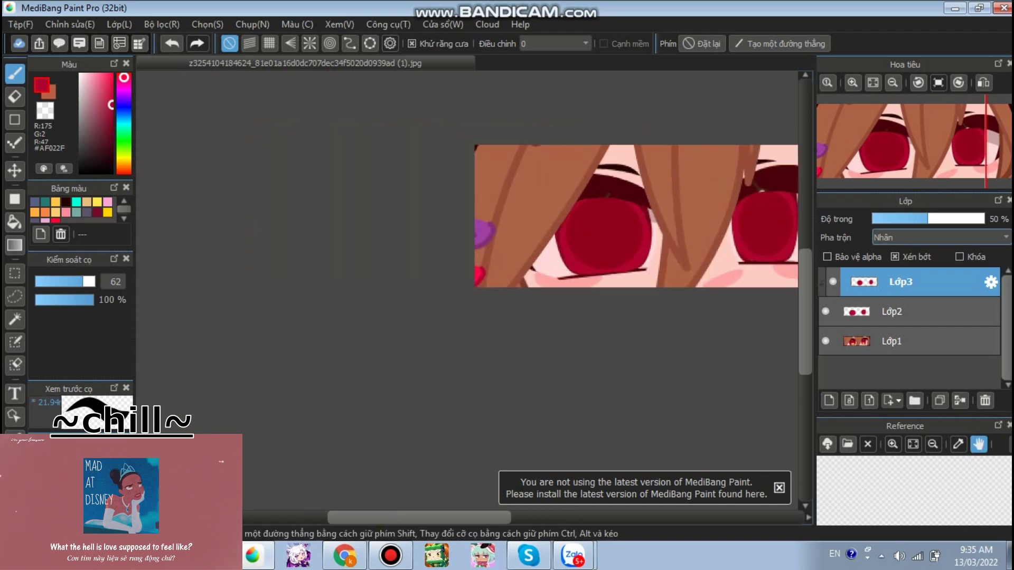
Duplicate the merged pupil layer and switch the brush to the transparent colour at size 31.
click(940, 402)
key(e)
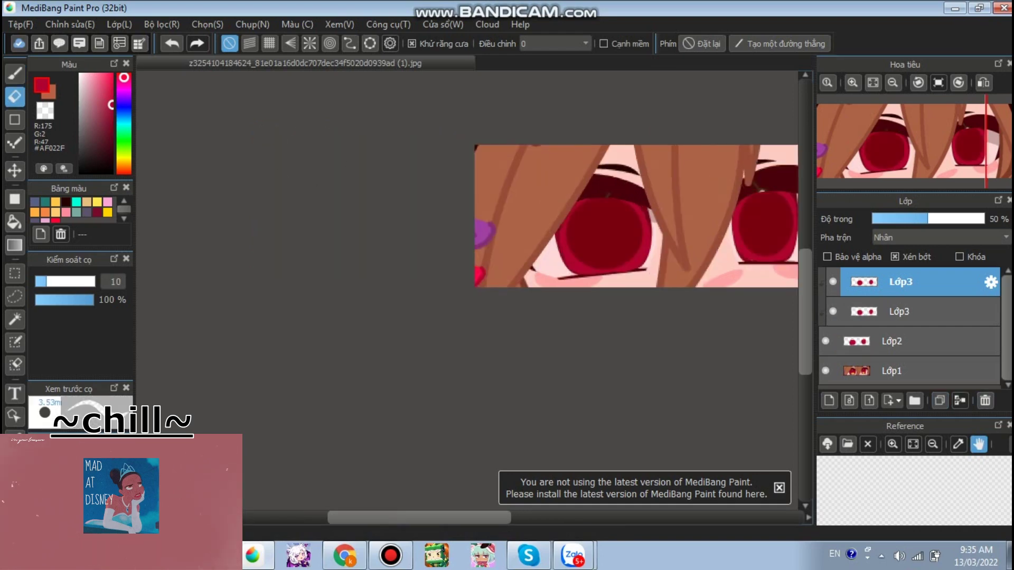
click(15, 73)
click(46, 111)
scroll(607, 257, up, 6)
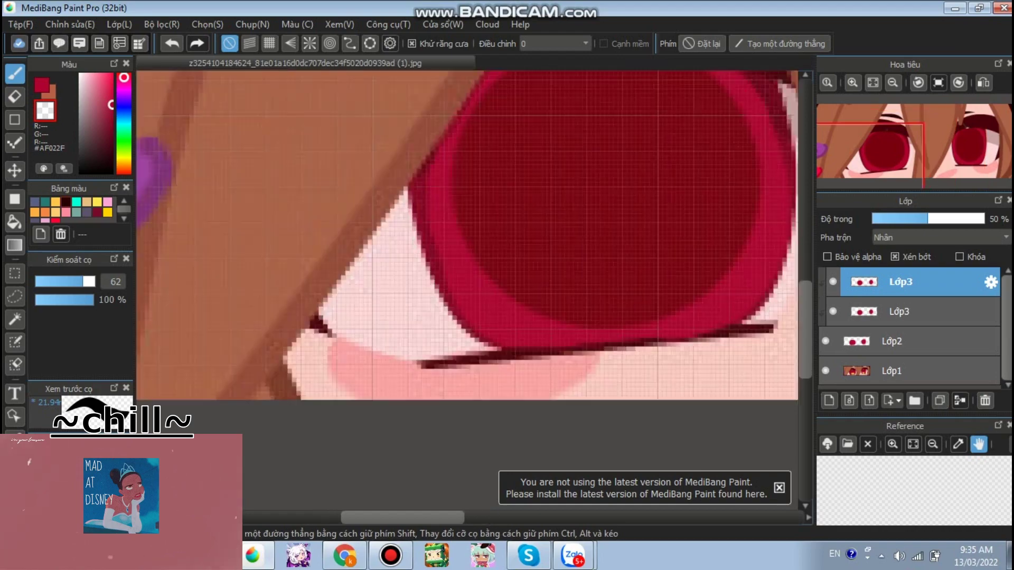
drag(77, 282, 69, 281)
scroll(321, 214, down, 1)
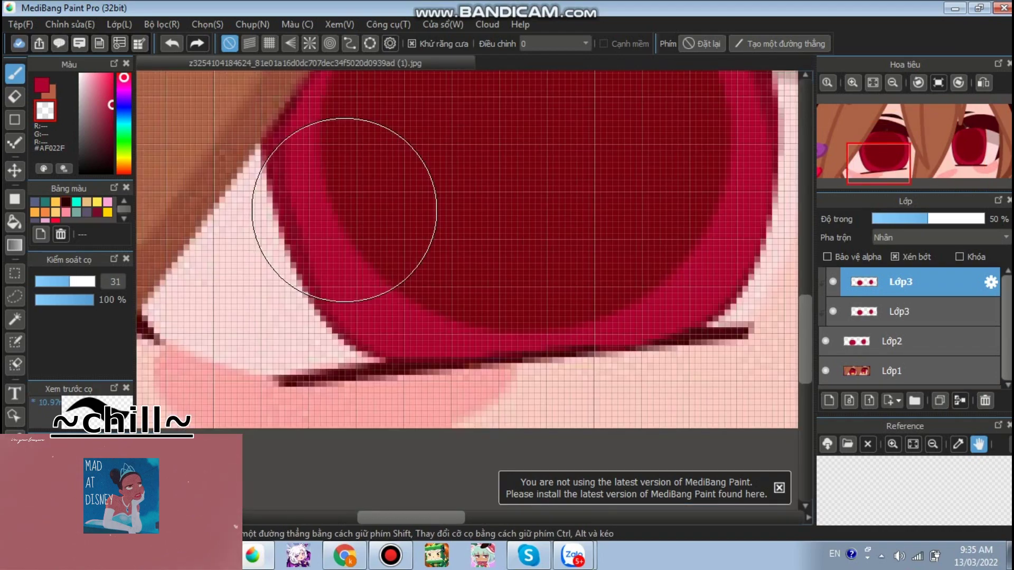
Erase the inner area of the left pupil on the duplicate layer with the transparent brush at size 45, leaving a dark rim.
scroll(464, 199, down, 2)
scroll(403, 153, up, 2)
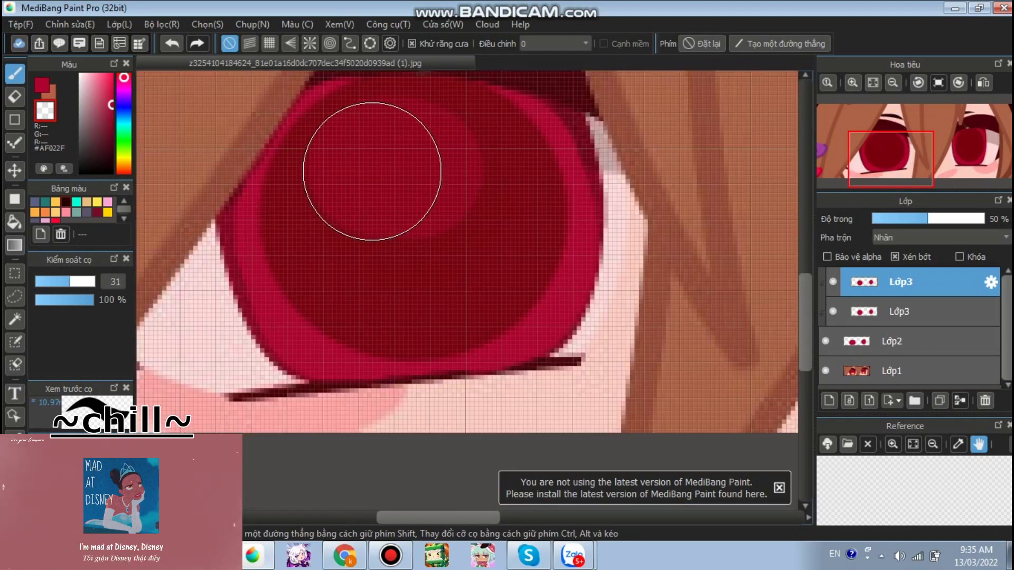
mouse_move(353, 252)
mouse_down()
mouse_move(465, 290)
mouse_move(471, 226)
mouse_move(409, 193)
mouse_move(387, 216)
mouse_move(392, 261)
mouse_move(445, 282)
mouse_up()
click(78, 281)
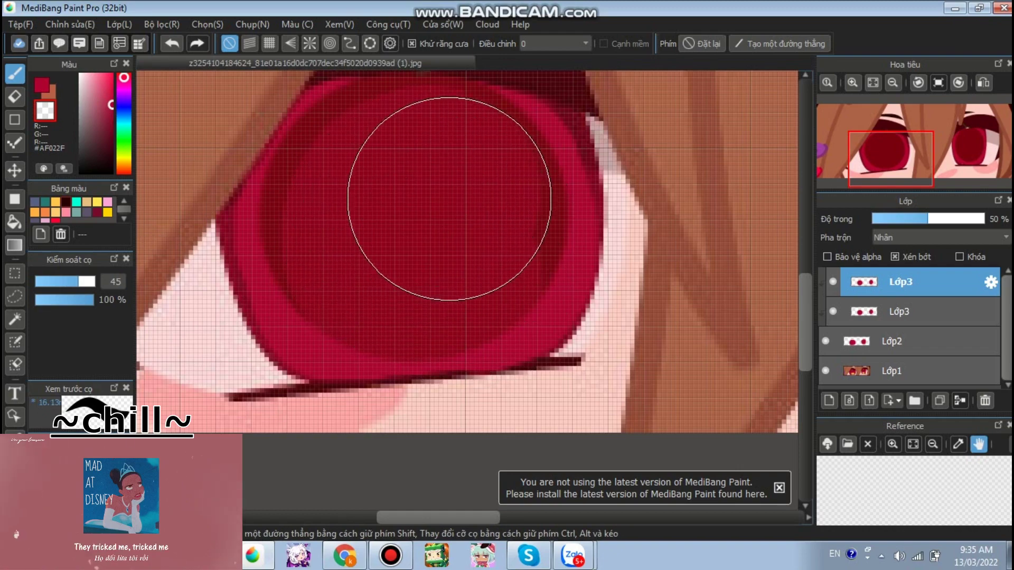
scroll(385, 193, down, 2)
scroll(385, 188, up, 2)
mouse_move(385, 188)
mouse_down()
mouse_move(398, 227)
mouse_move(439, 222)
mouse_move(450, 193)
mouse_move(381, 194)
mouse_move(384, 234)
mouse_move(429, 235)
mouse_move(441, 183)
mouse_up()
scroll(441, 184, down, 2)
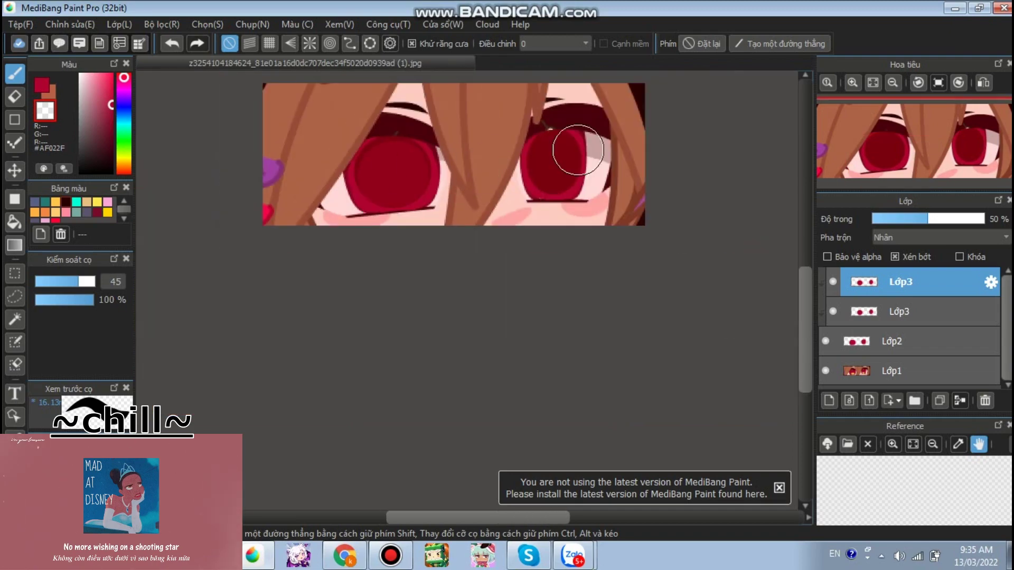
Erase the inner area of the right pupil on the duplicate layer with the transparent brush at size 33, leaving a dark rim.
scroll(561, 154, up, 3)
click(71, 281)
mouse_move(545, 227)
mouse_down()
mouse_move(514, 211)
mouse_move(543, 253)
mouse_move(554, 202)
mouse_move(514, 257)
mouse_move(544, 276)
mouse_up()
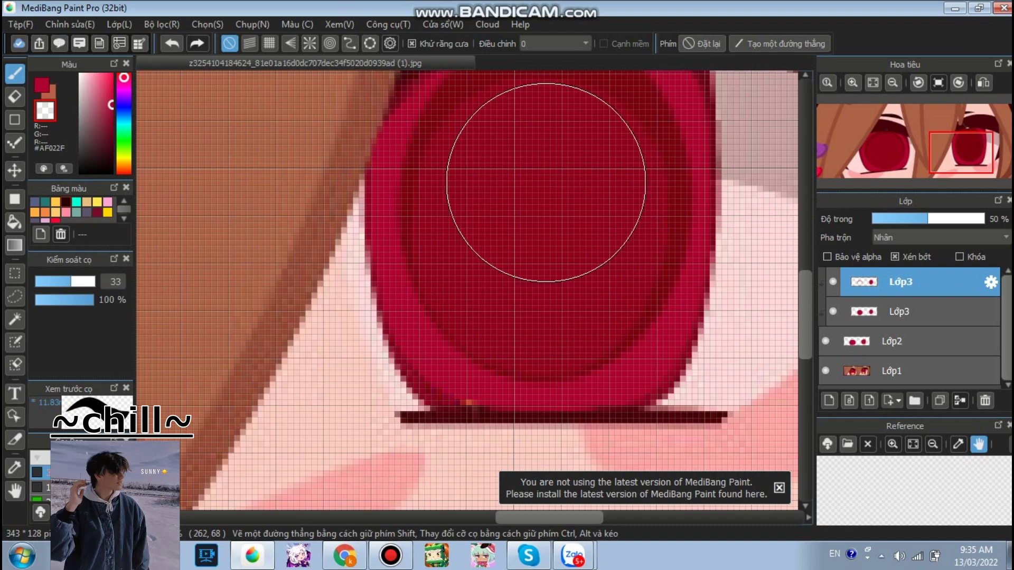
Set the opacity of the duplicated pupil rim layer to 43%.
scroll(576, 221, down, 3)
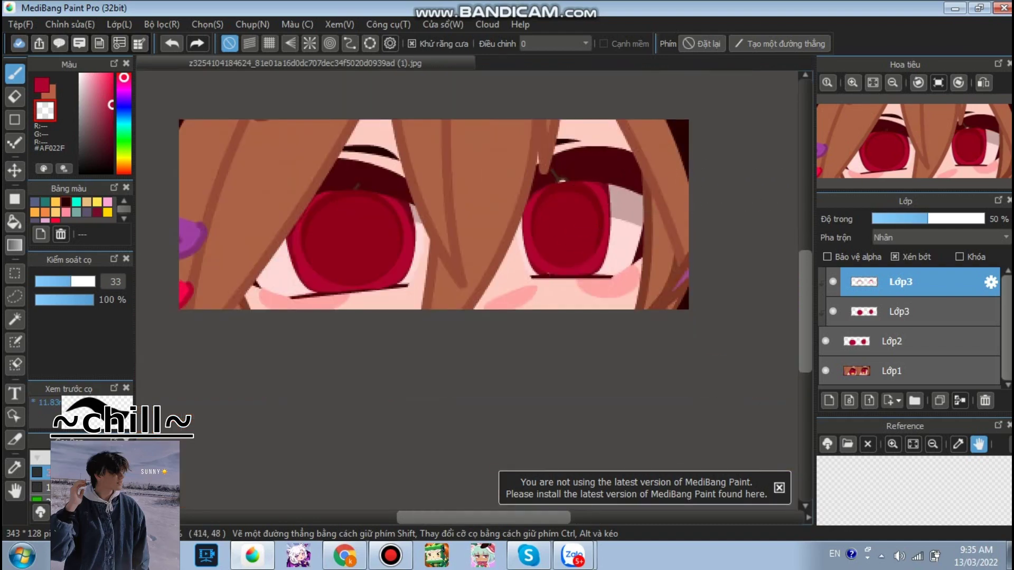
scroll(532, 189, down, 2)
scroll(556, 181, up, 1)
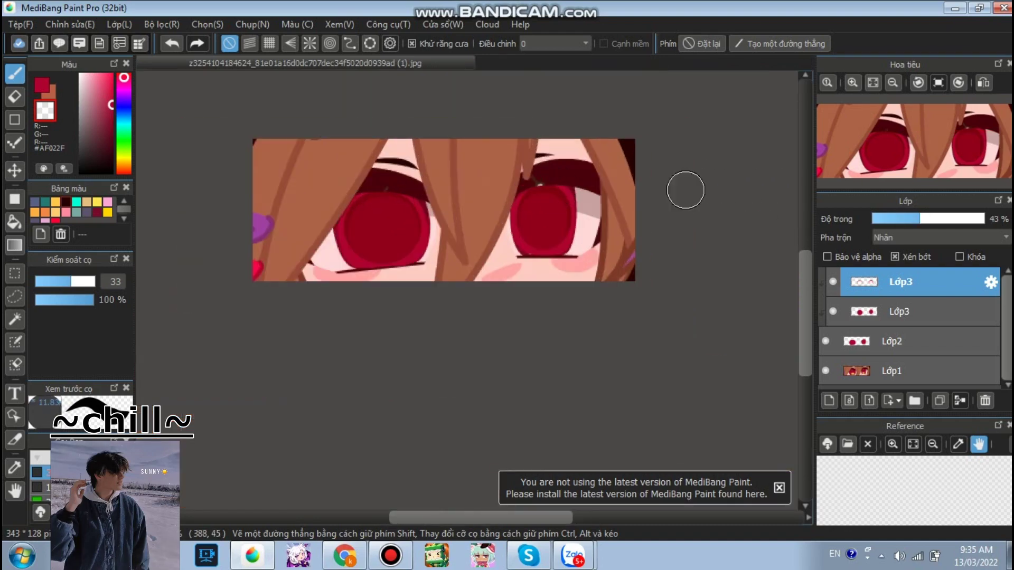
Add a new clipped layer above the pupil shading and set the drawing colour to white (#FFFFFF).
click(829, 401)
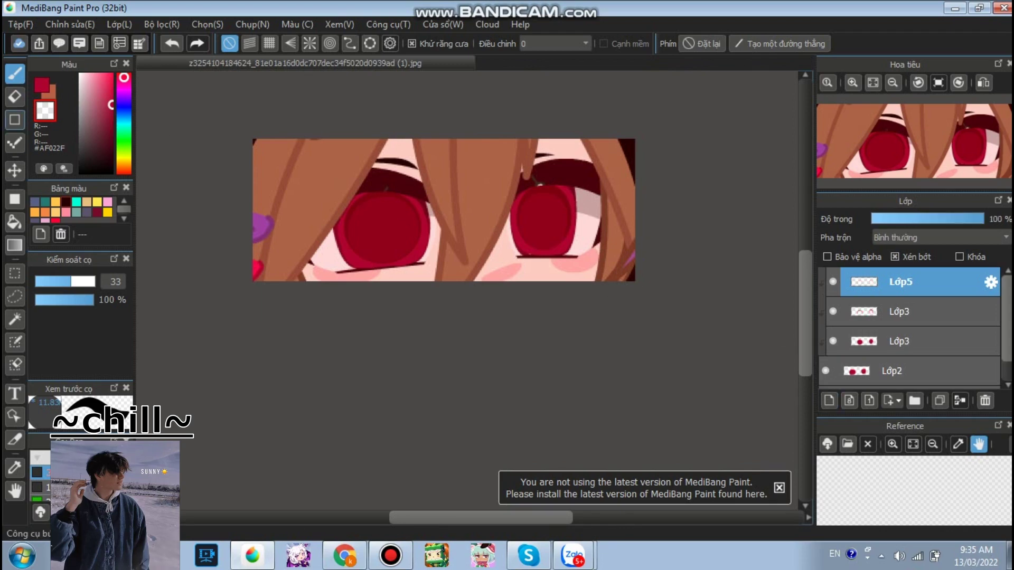
click(15, 120)
click(80, 74)
click(41, 85)
Draw a filled white rectangle of 16 × 15 px inside the left pupil on the new layer.
scroll(307, 159, up, 3)
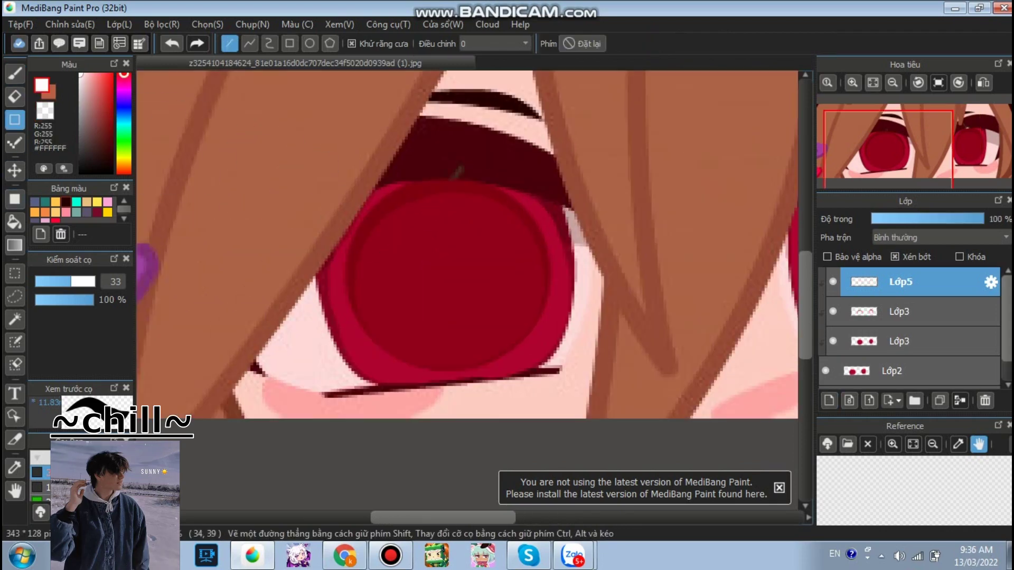
drag(385, 257, 440, 317)
key(ctrl+z)
click(14, 200)
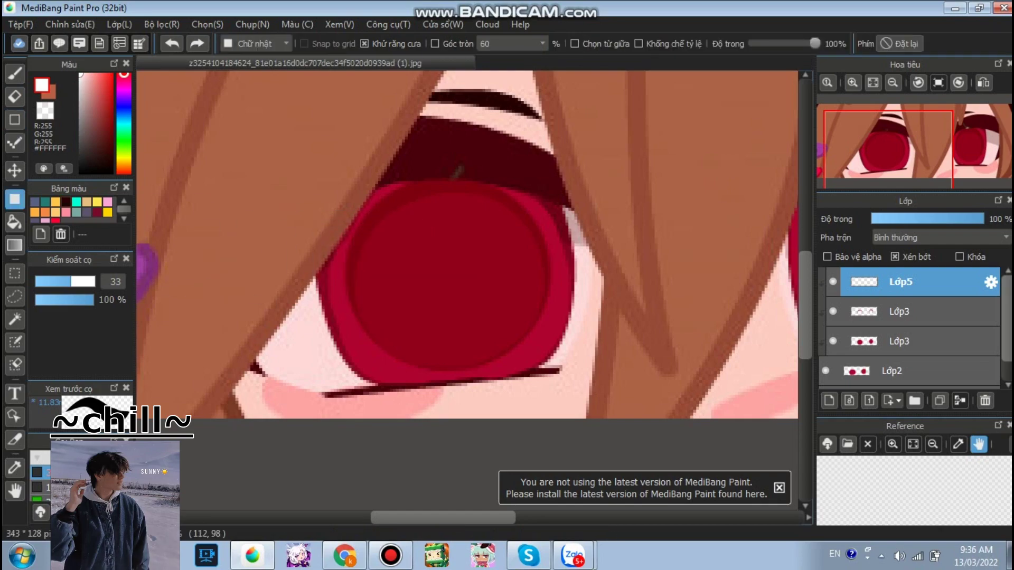
scroll(493, 296, up, 2)
scroll(467, 297, up, 3)
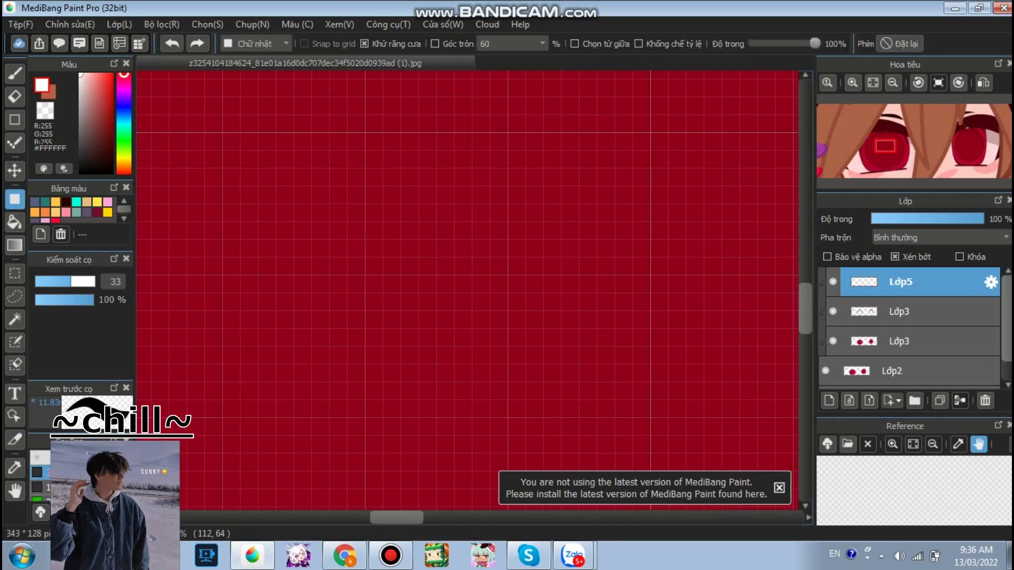
drag(364, 132, 649, 398)
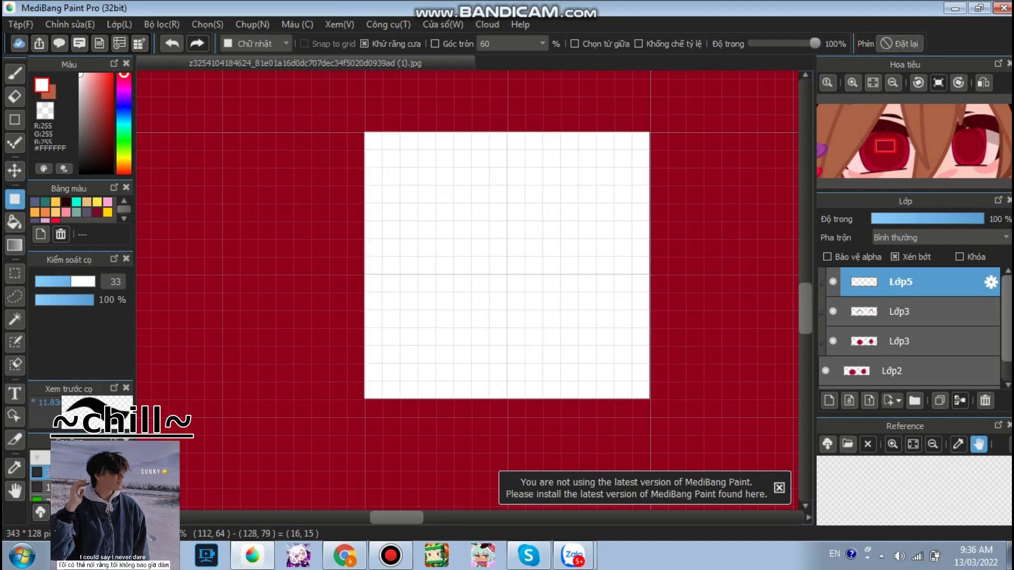
scroll(659, 403, down, 1)
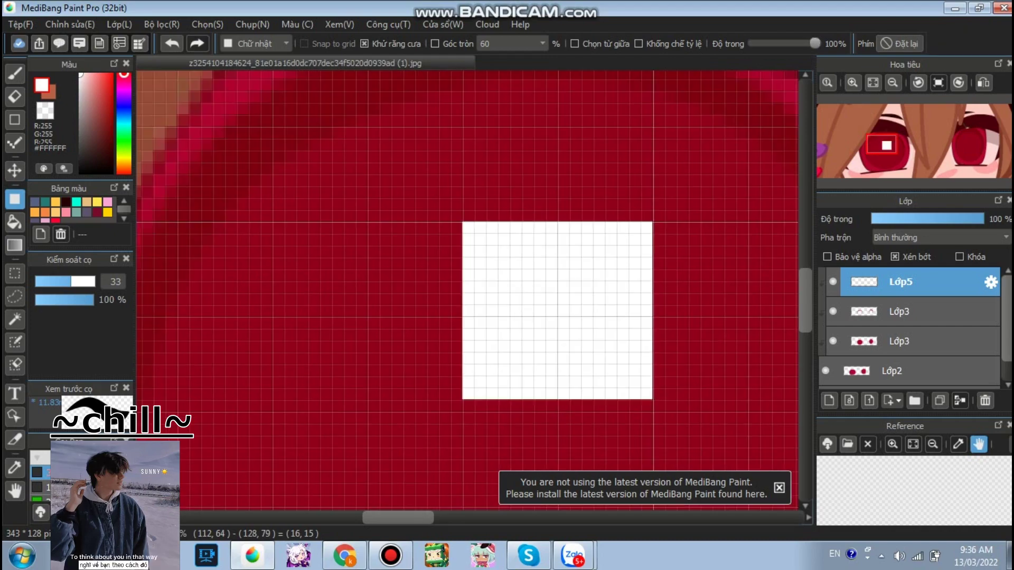
Rotate the white rectangle into a diamond, centre it in the left pupil and apply the transform.
scroll(320, 122, down, 2)
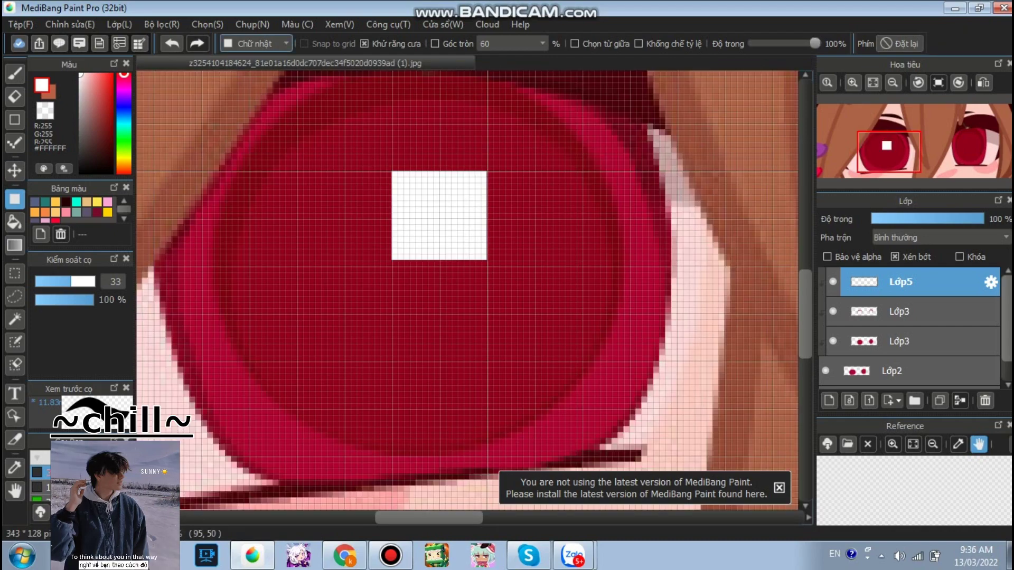
scroll(469, 196, down, 2)
scroll(343, 156, up, 3)
click(207, 25)
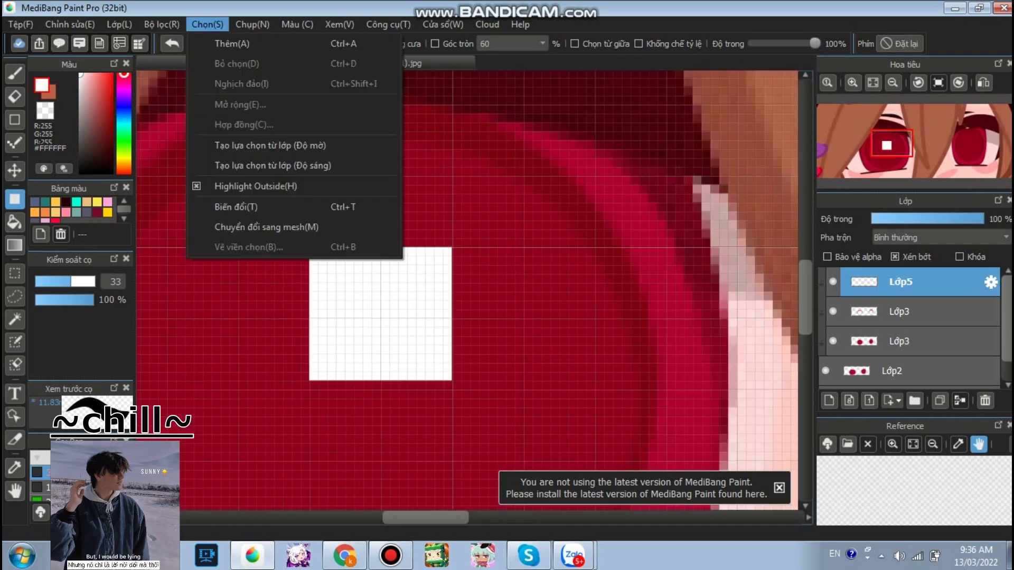
click(237, 206)
mouse_move(308, 203)
mouse_down()
mouse_move(382, 176)
mouse_move(384, 227)
mouse_move(379, 208)
mouse_up()
scroll(383, 176, down, 3)
scroll(381, 189, down, 1)
scroll(381, 205, up, 1)
scroll(382, 221, down, 1)
scroll(379, 213, up, 2)
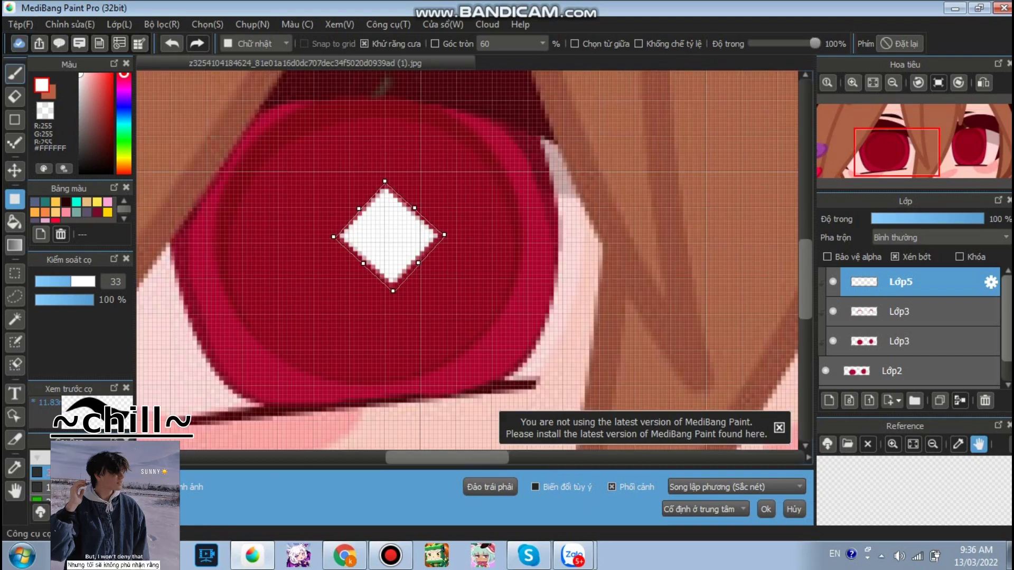
click(14, 73)
click(561, 288)
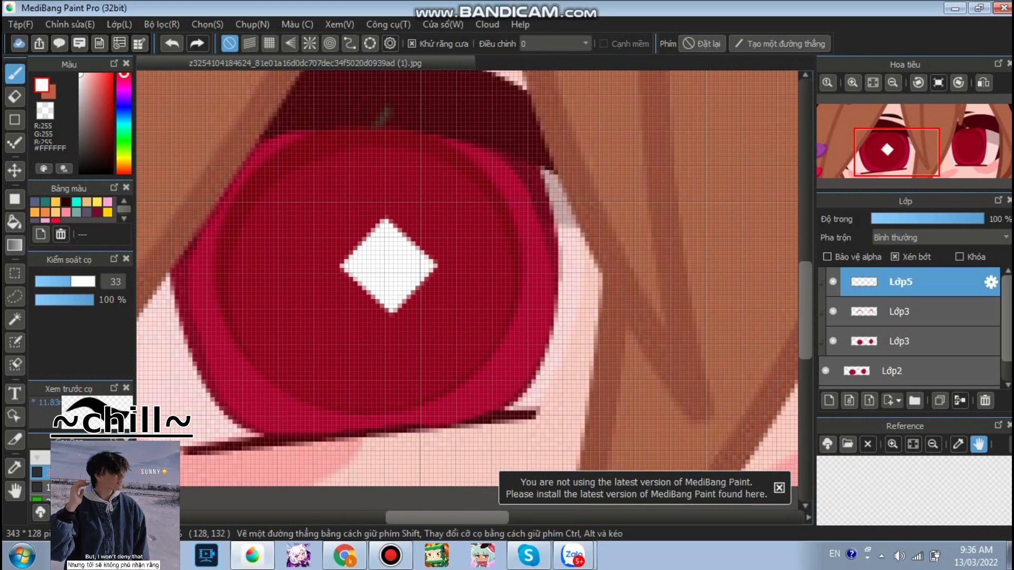
click(390, 555)
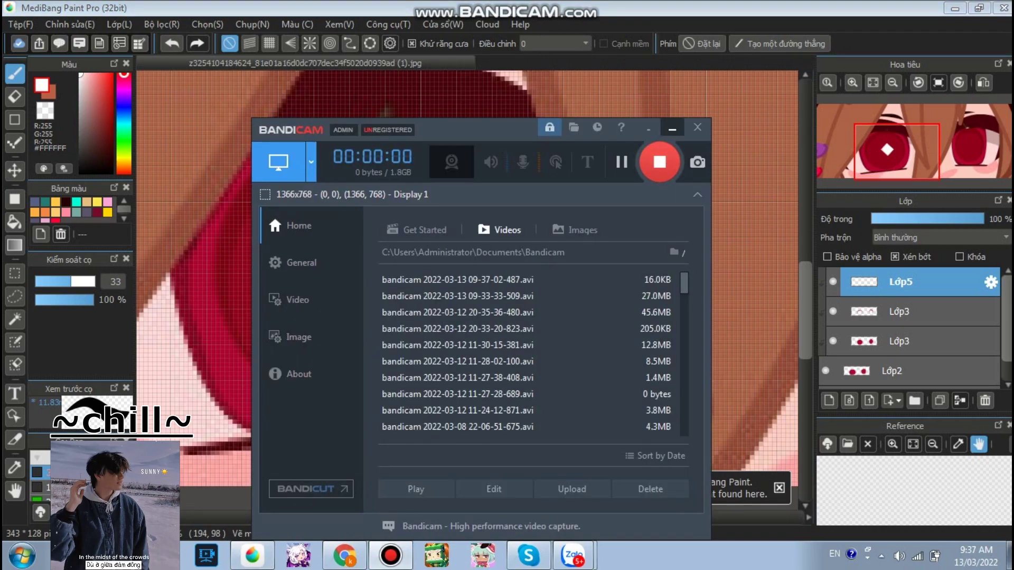
click(672, 128)
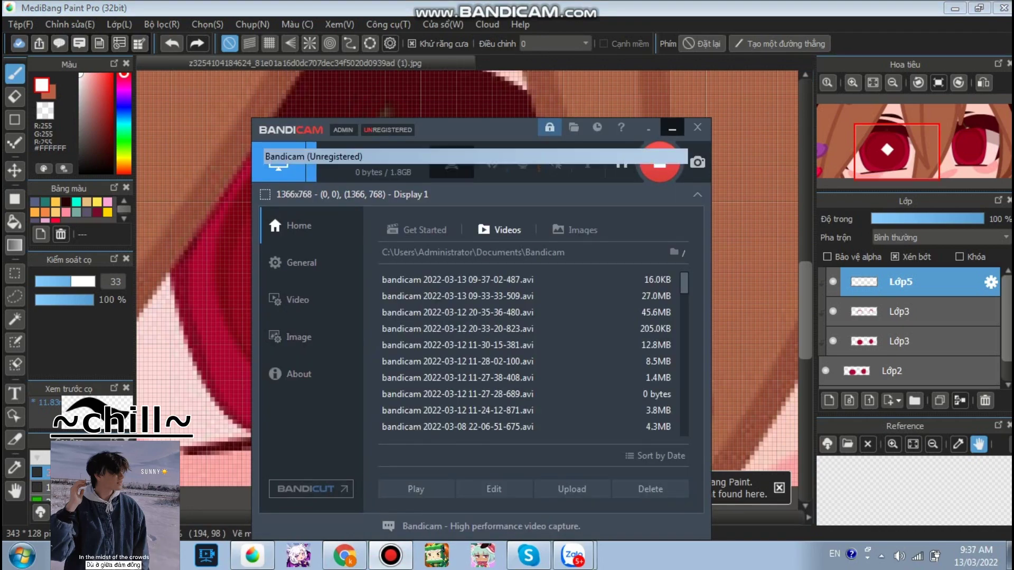
scroll(391, 204, down, 4)
scroll(515, 185, up, 1)
scroll(608, 227, down, 1)
scroll(536, 166, up, 1)
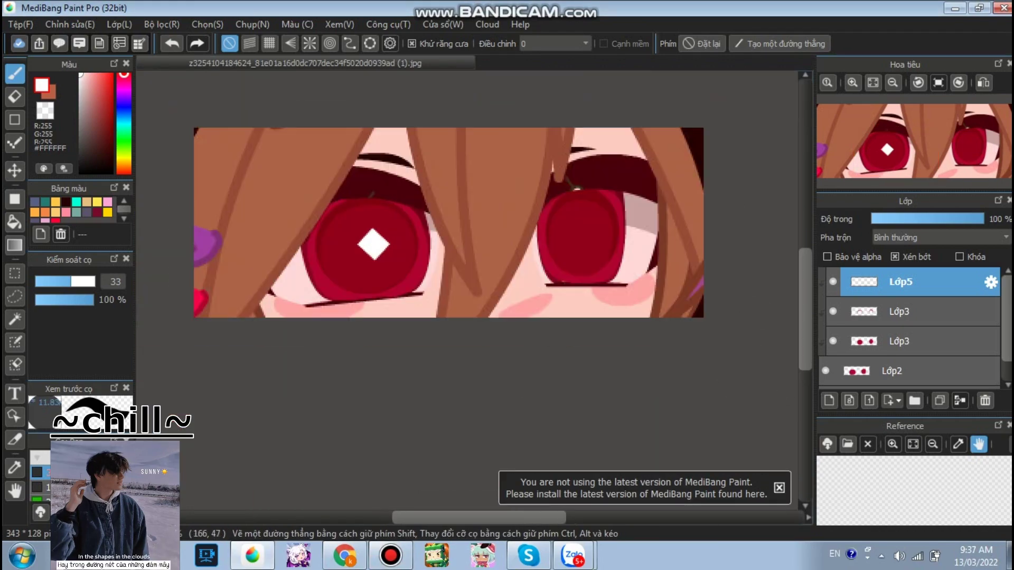
Duplicate the diamond layer, move the copy to the centre of the right pupil and apply the transform.
click(939, 401)
click(252, 24)
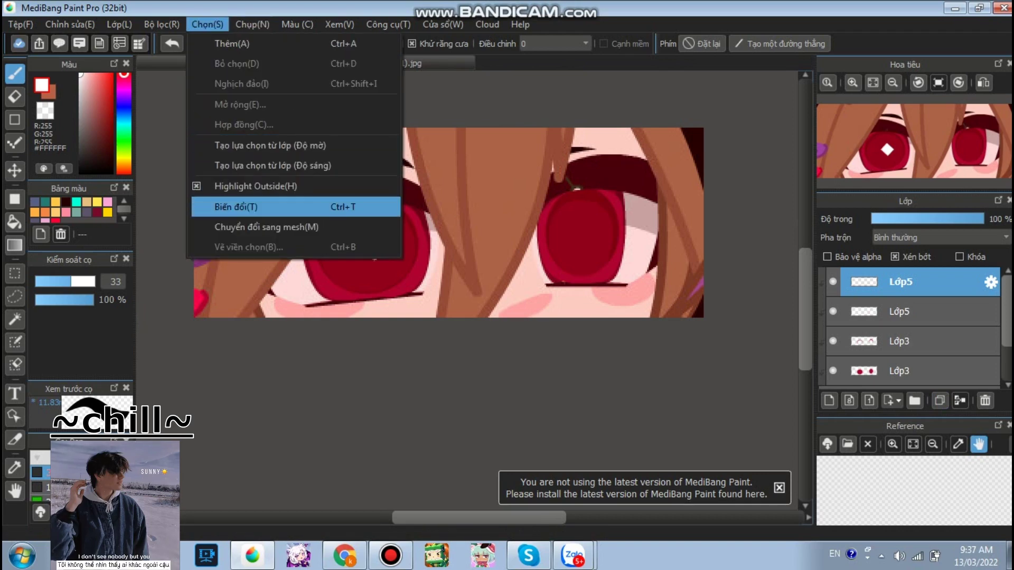
key(Return)
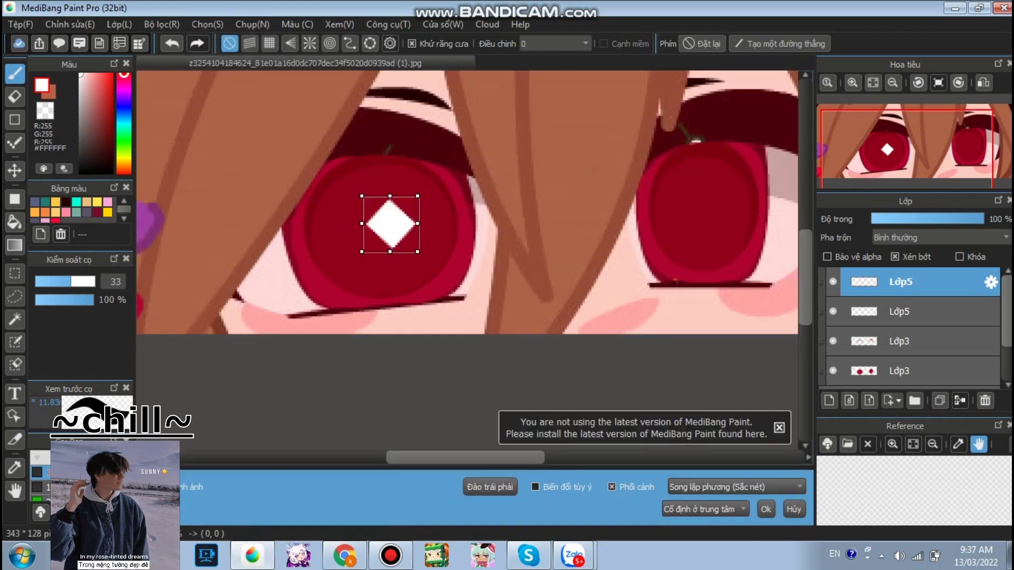
scroll(440, 213, down, 1)
drag(390, 224, 648, 211)
scroll(559, 193, up, 1)
scroll(644, 214, up, 1)
scroll(646, 211, down, 2)
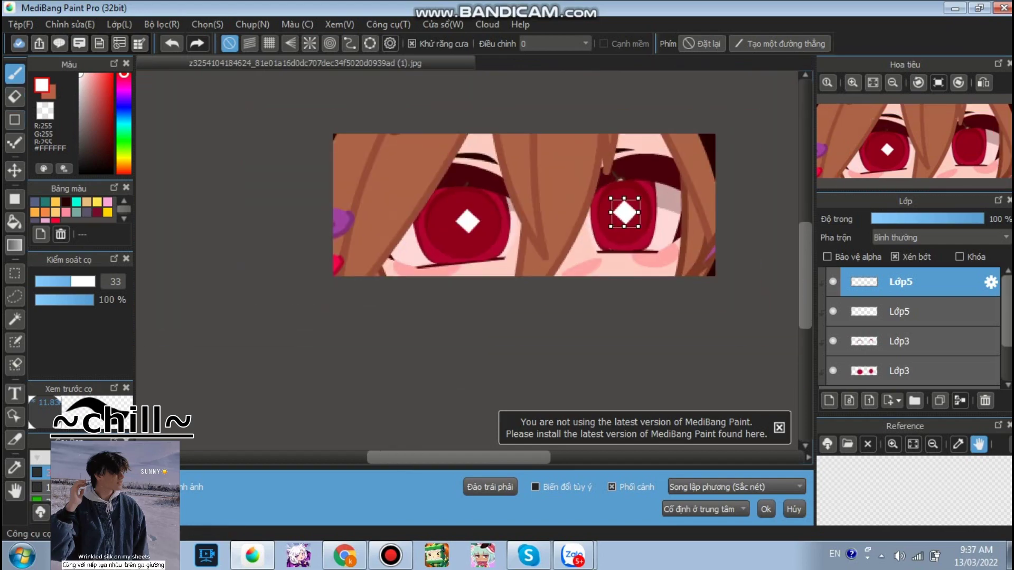
click(15, 73)
click(560, 288)
Turn off clipping on the right diamond's layer and merge it down into the left diamond's layer.
scroll(551, 246, down, 2)
scroll(551, 241, up, 1)
scroll(570, 195, down, 1)
scroll(577, 196, up, 1)
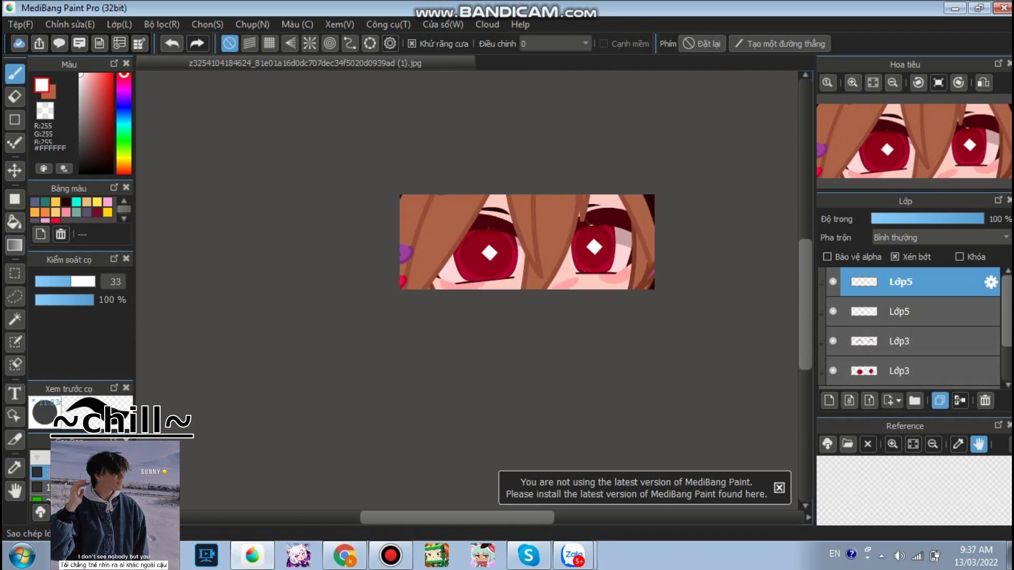
click(895, 257)
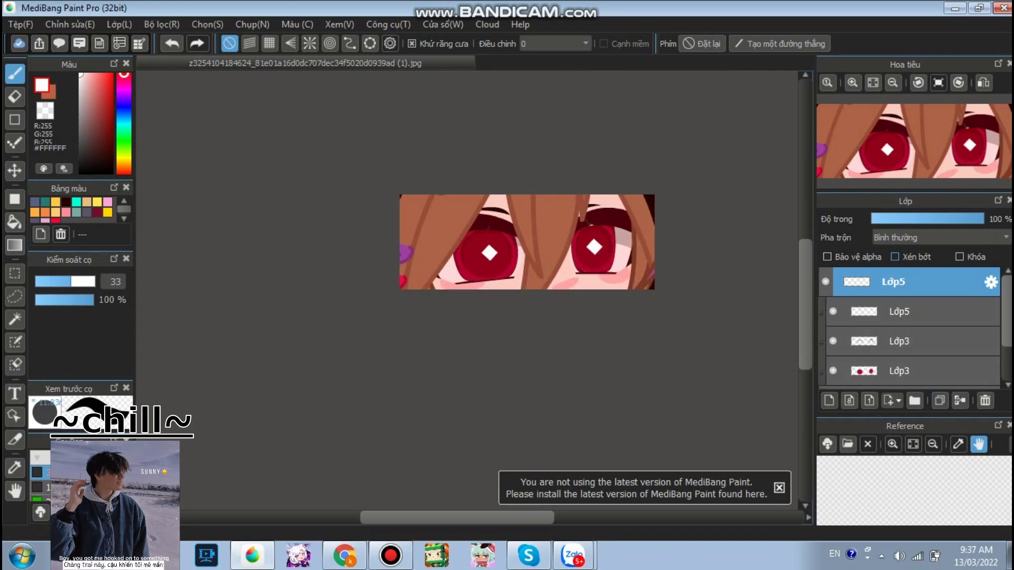
click(960, 400)
Merge both pupil shading layers and the diamond layer down into the base eye layer Lớp2, from lowest to highest.
click(900, 311)
click(899, 341)
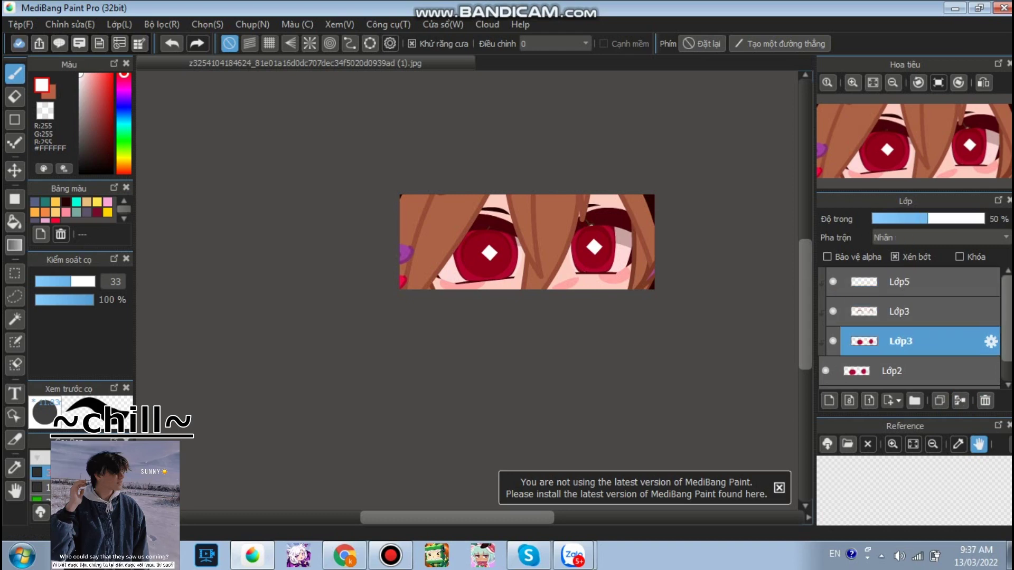
scroll(454, 223, down, 1)
scroll(574, 229, up, 3)
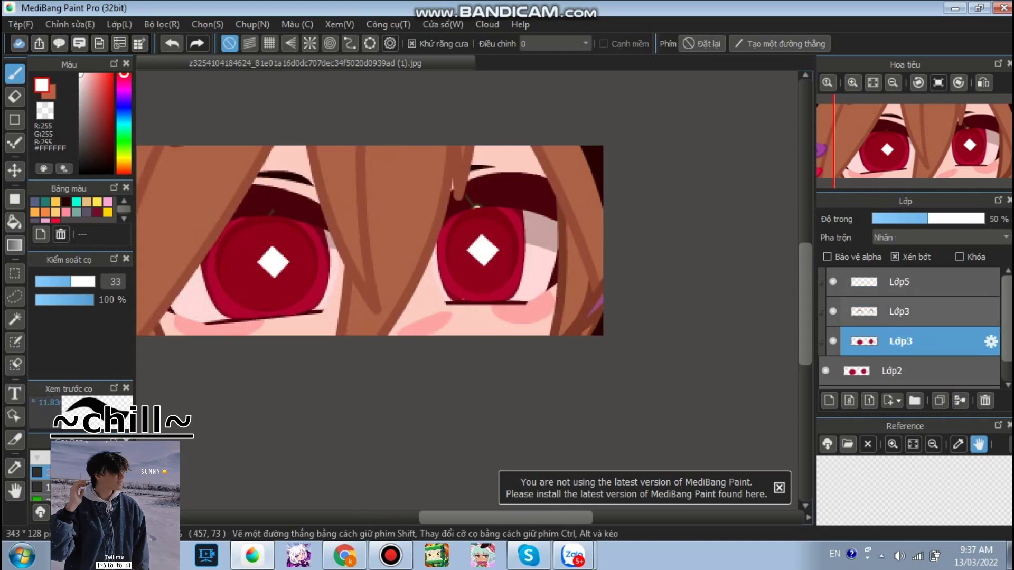
click(960, 400)
click(899, 311)
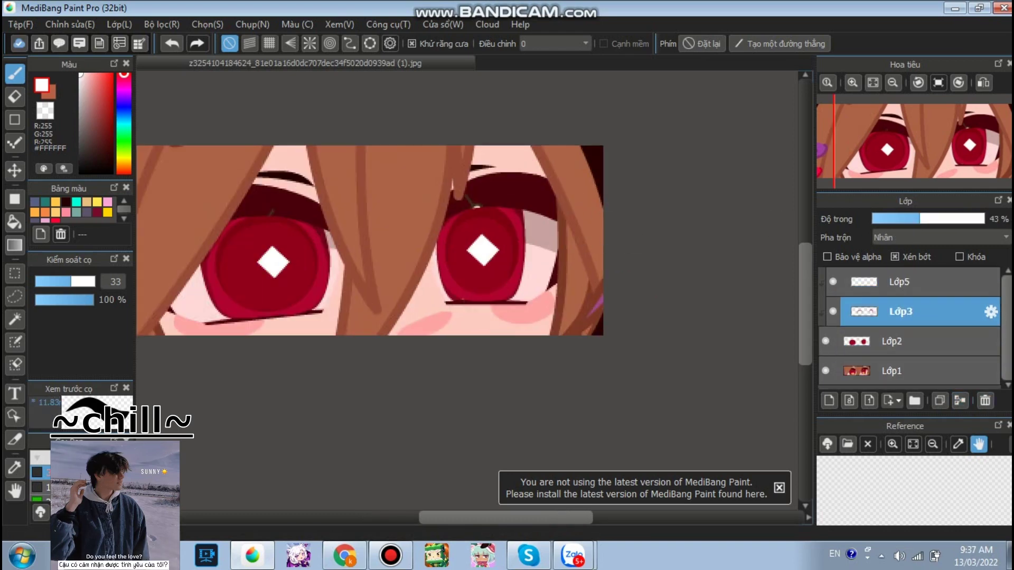
click(960, 400)
click(899, 282)
click(960, 401)
Set up a new clipped layer in Thêm (Add) blend mode with a size 11.5 brush in the sampled iris red #AF022F.
click(829, 400)
scroll(519, 241, down, 2)
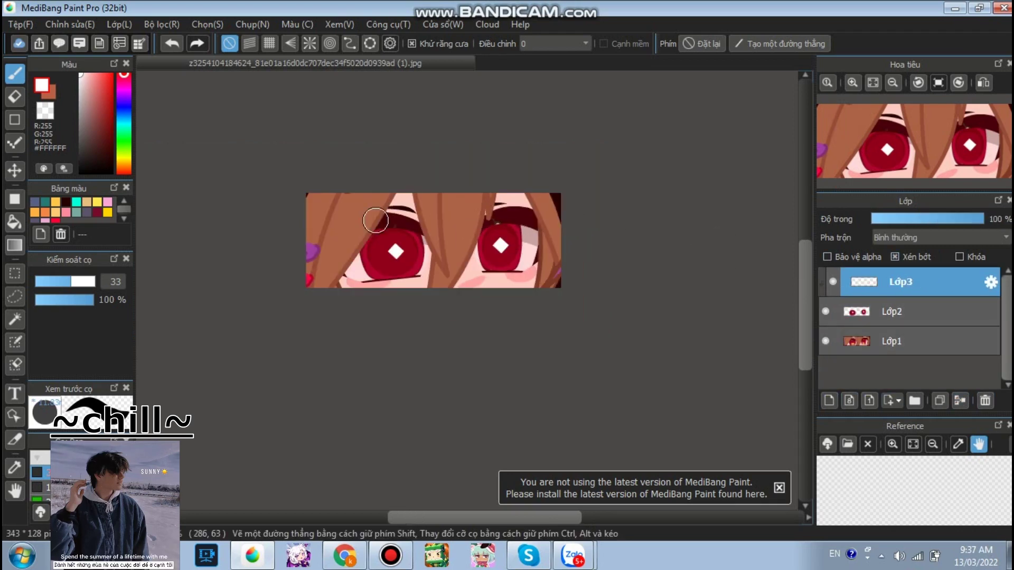
click(123, 160)
scroll(419, 261, up, 2)
scroll(416, 308, up, 3)
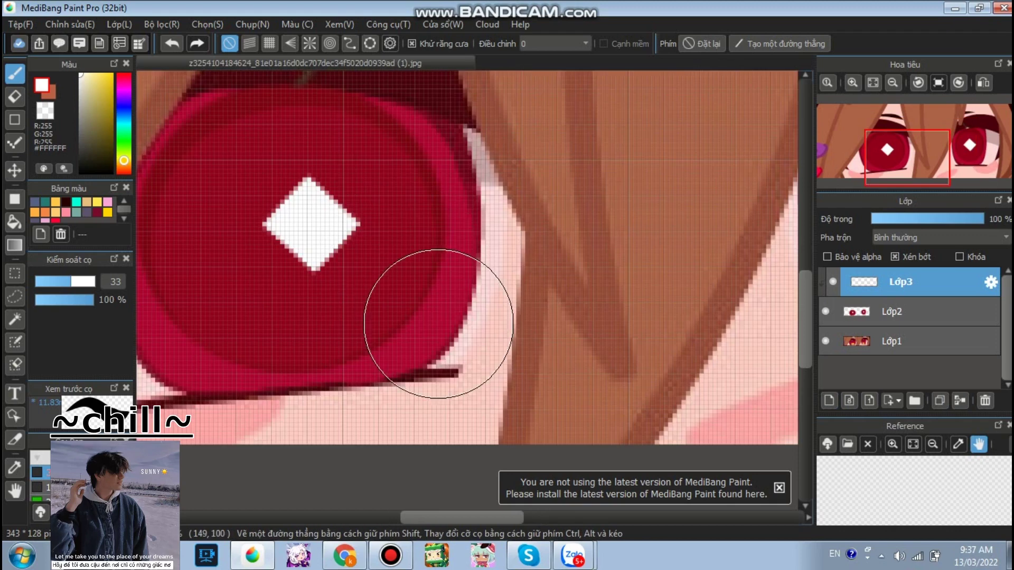
alt+click(401, 319)
drag(468, 290, 314, 294)
scroll(464, 262, up, 1)
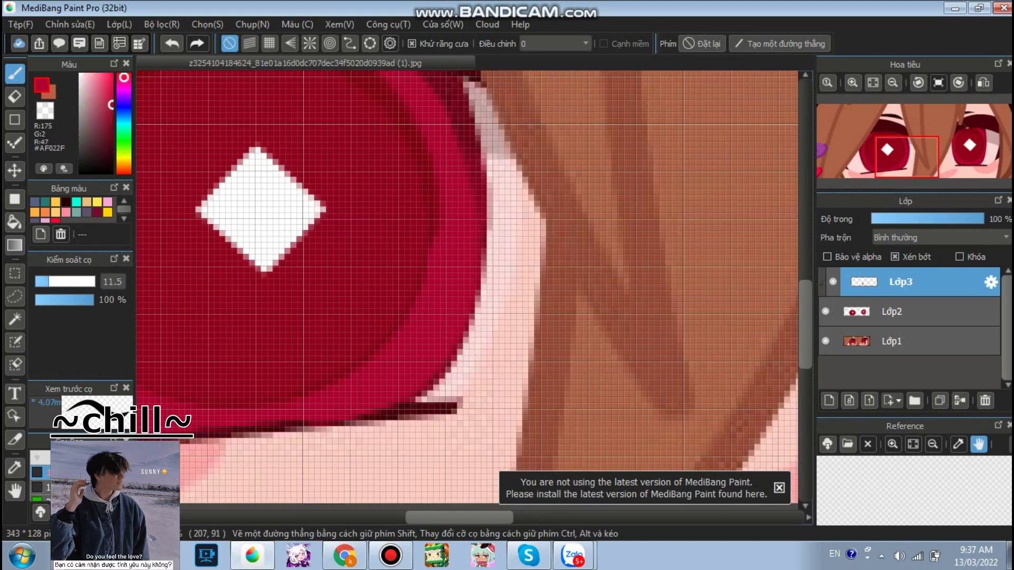
click(940, 238)
click(929, 270)
click(450, 236)
key(ctrl+z)
drag(452, 235, 459, 264)
mouse_move(441, 323)
mouse_down()
mouse_move(408, 379)
mouse_move(364, 413)
mouse_move(326, 414)
mouse_up()
scroll(351, 349, down, 4)
key(ctrl+z)
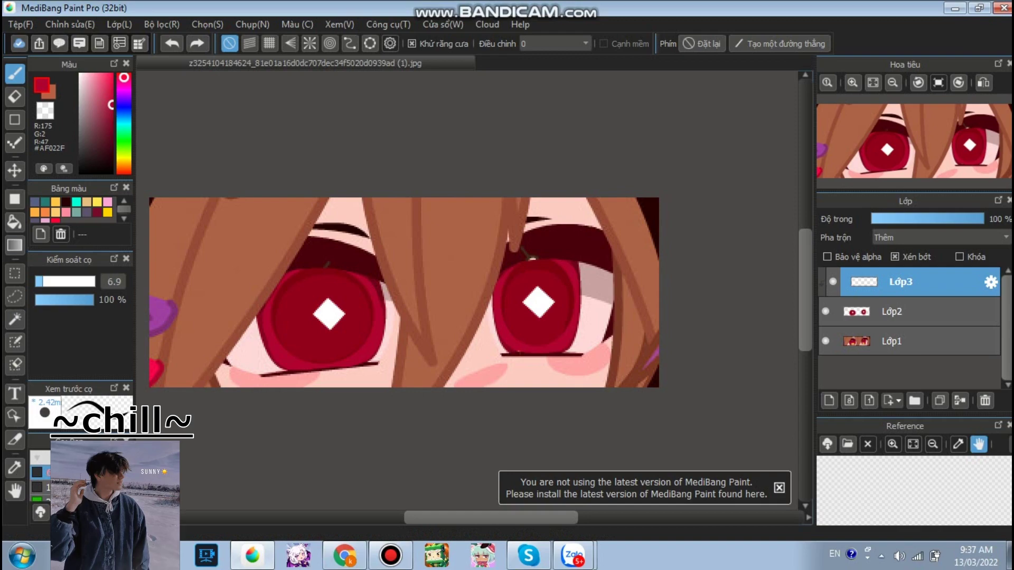
Paint bright crescent highlights along the lower rims of the right and left irises with the brush at size 10.4.
scroll(573, 335, up, 5)
mouse_move(504, 253)
mouse_down()
mouse_move(473, 327)
mouse_move(426, 356)
mouse_move(369, 358)
mouse_move(310, 339)
mouse_move(273, 300)
mouse_up()
scroll(483, 261, down, 5)
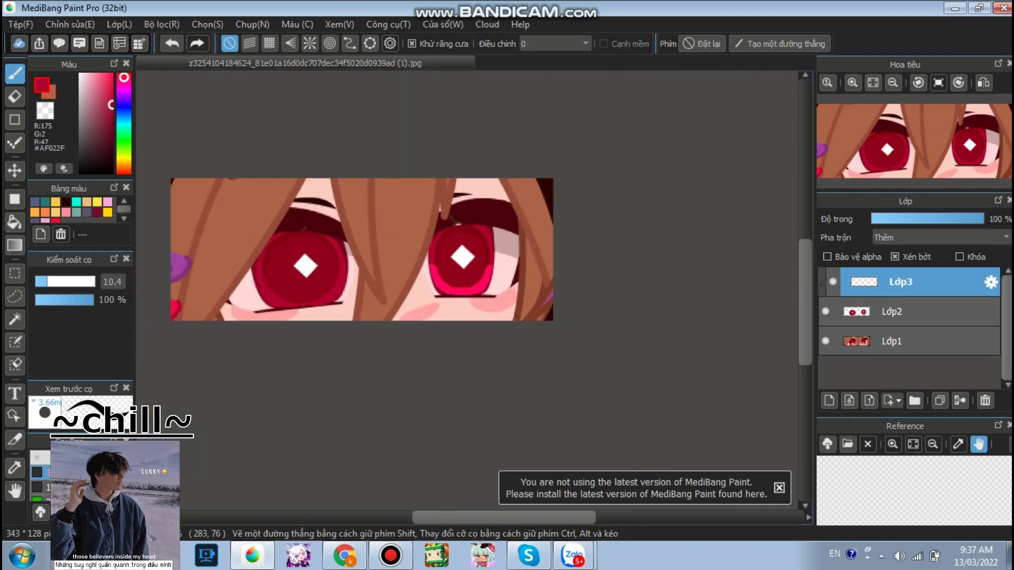
scroll(339, 312, up, 5)
drag(320, 291, 357, 353)
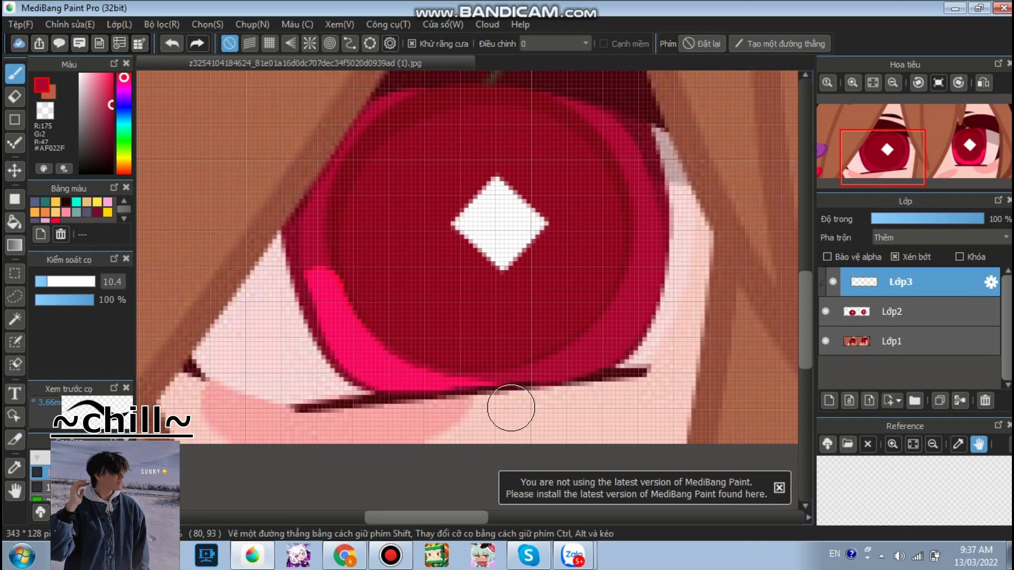
mouse_move(655, 247)
mouse_down()
mouse_move(643, 299)
mouse_move(614, 352)
mouse_move(588, 375)
mouse_move(522, 395)
mouse_up()
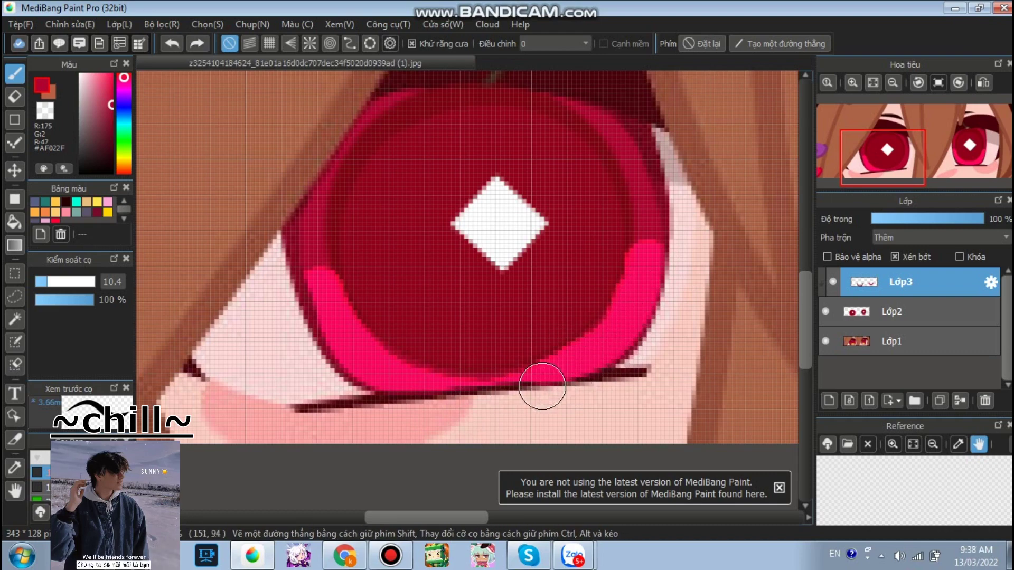
Lower the highlight layer's opacity to 29% and duplicate the layer.
scroll(407, 394, down, 5)
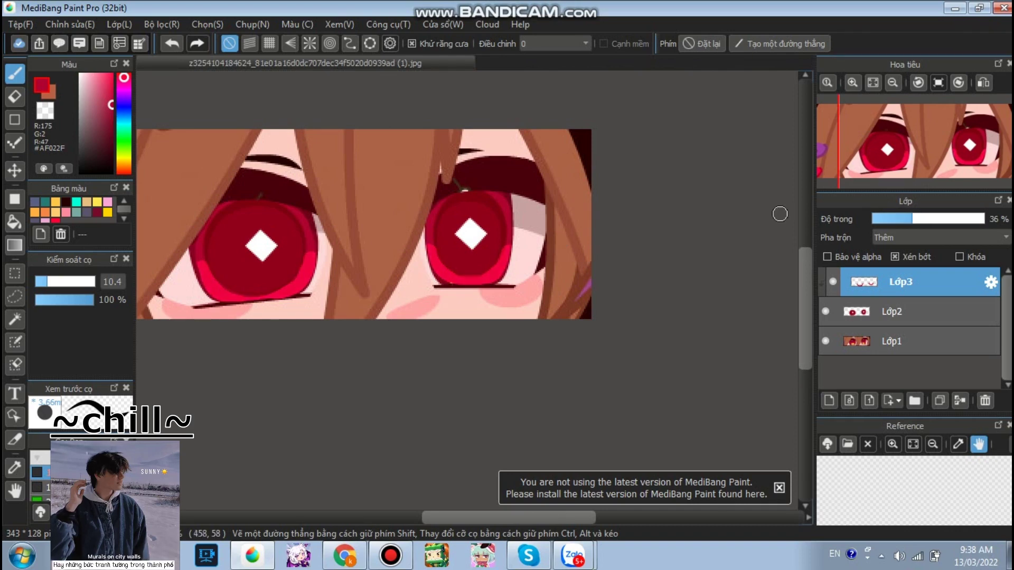
scroll(780, 214, down, 1)
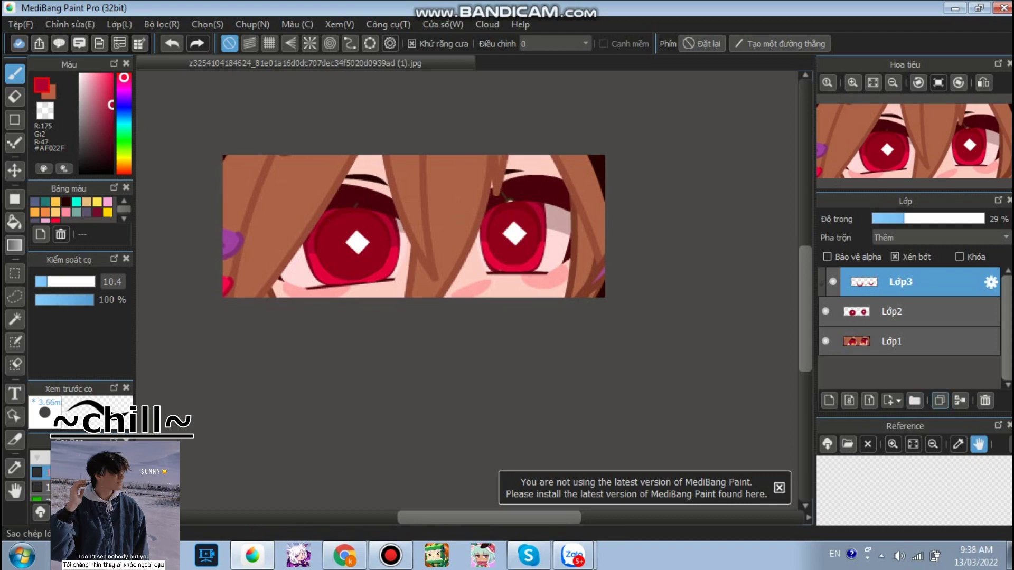
click(940, 400)
Set the duplicated highlight layer's opacity to 32% and ready the eraser at size 6.3.
key(e)
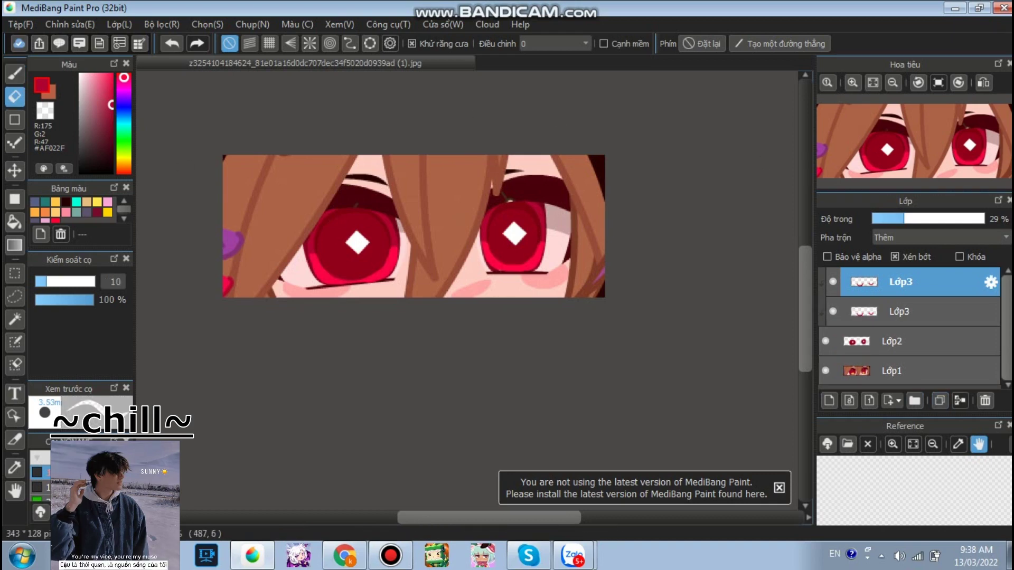
scroll(406, 273, up, 1)
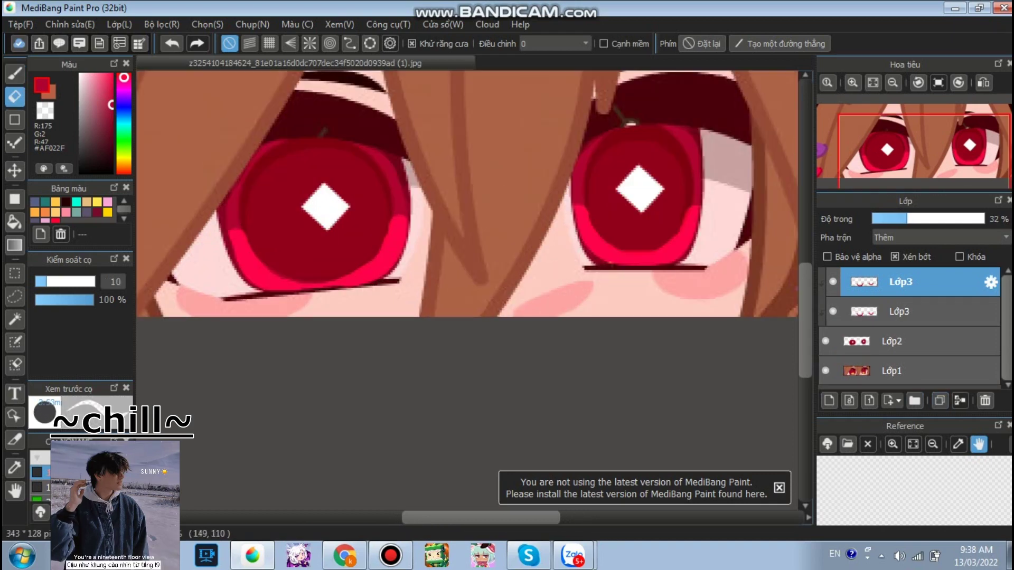
scroll(385, 301, up, 3)
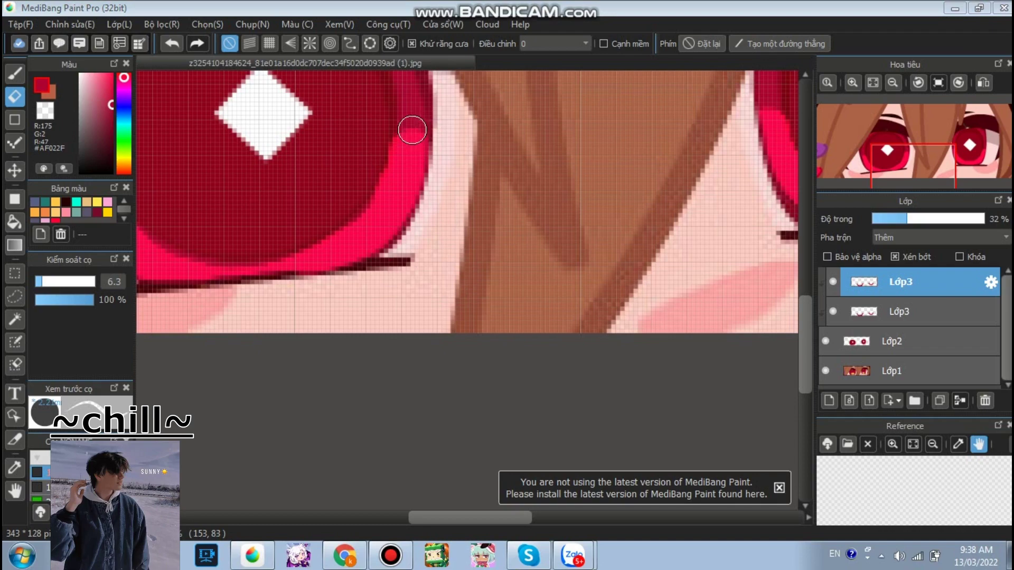
Try to erase the outer edge of the highlight on the left eye's right side, and undo the strokes.
drag(411, 140, 397, 175)
scroll(388, 165, down, 5)
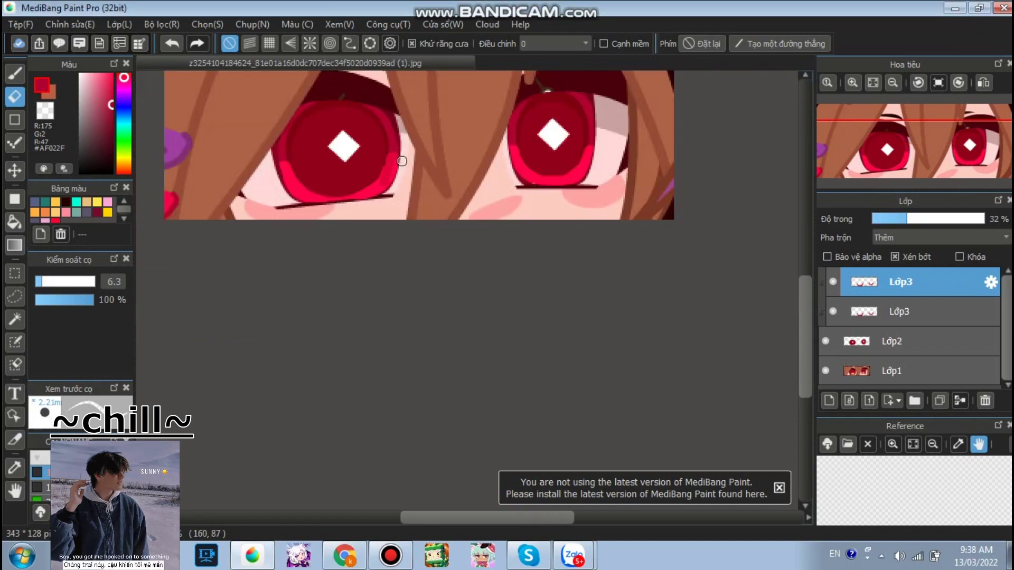
scroll(399, 158, up, 5)
drag(378, 130, 375, 202)
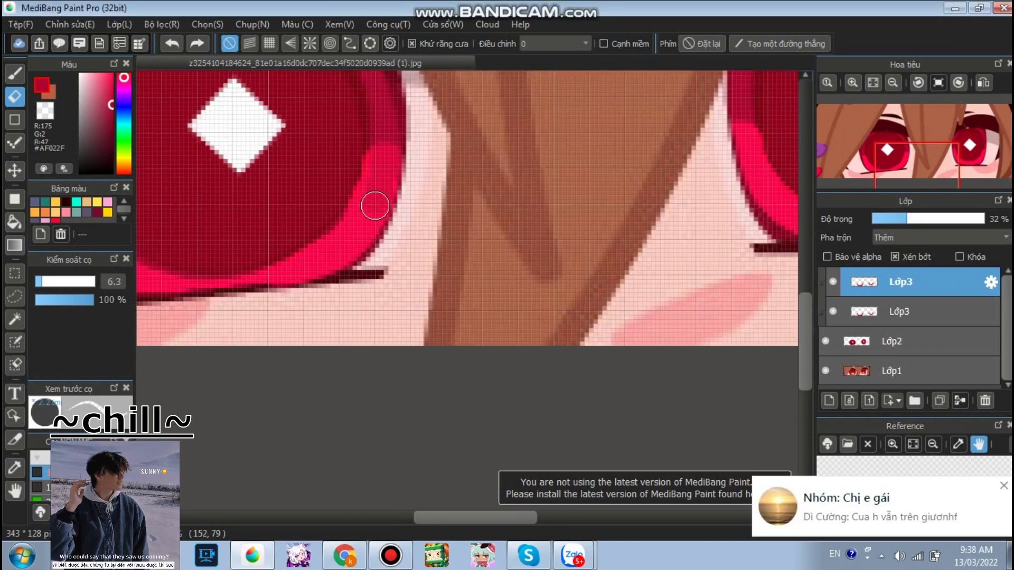
drag(385, 132, 358, 219)
scroll(230, 188, down, 2)
scroll(407, 160, up, 3)
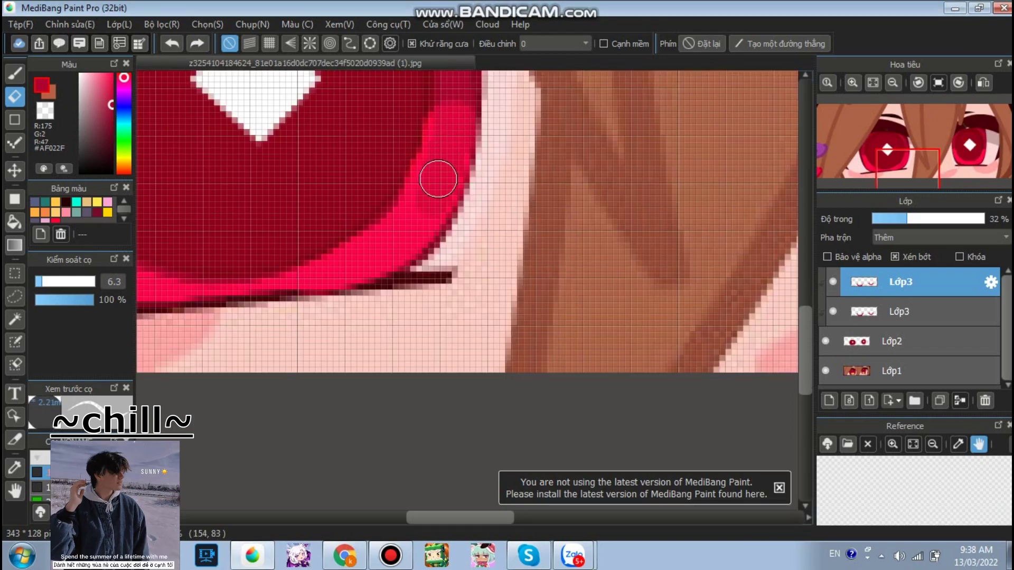
key(ctrl+z)
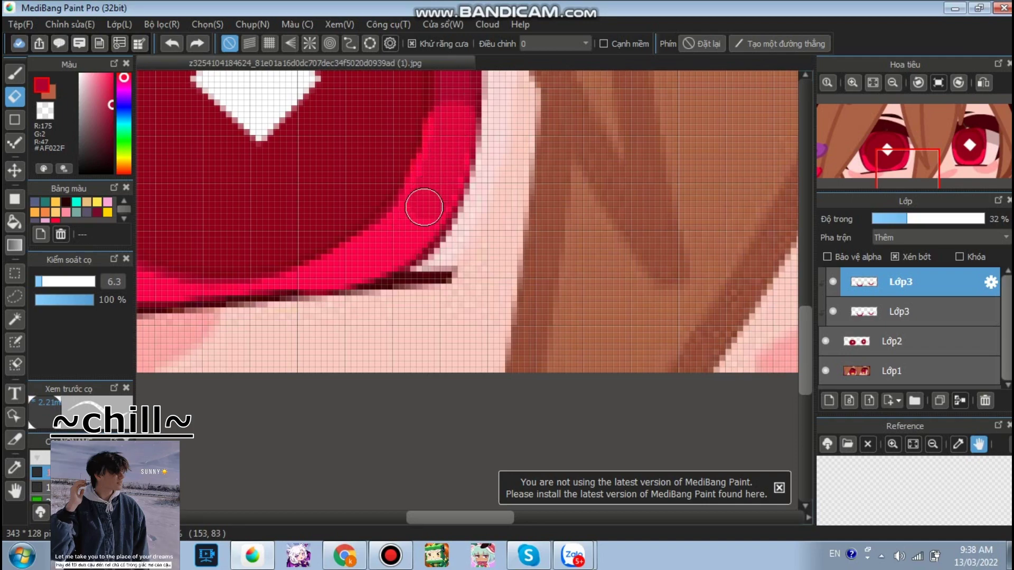
Erase the outer edges of the duplicated highlight on both sides of the left iris and the left side of the right iris.
scroll(398, 245, down, 2)
scroll(290, 147, up, 3)
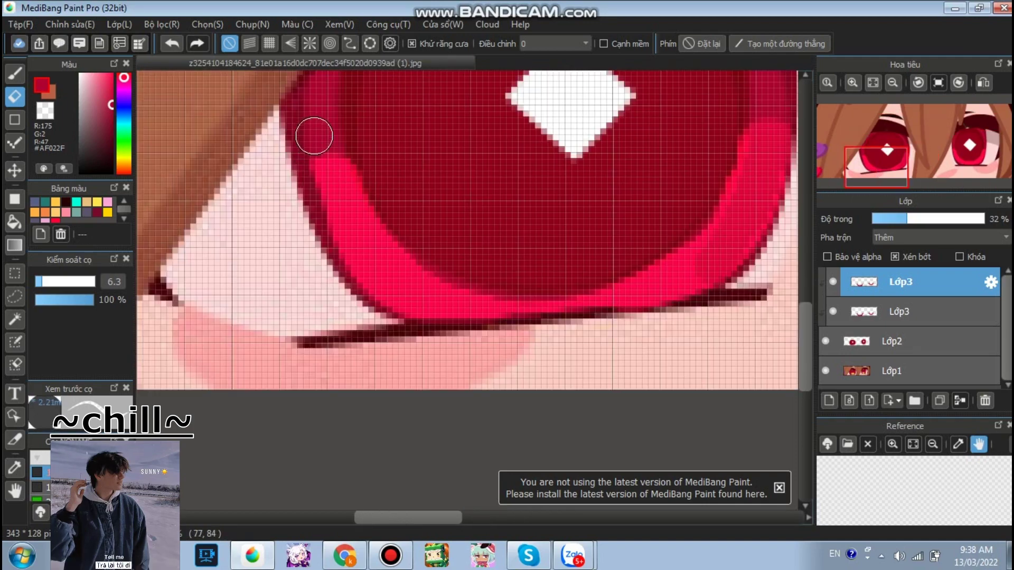
scroll(377, 265, down, 3)
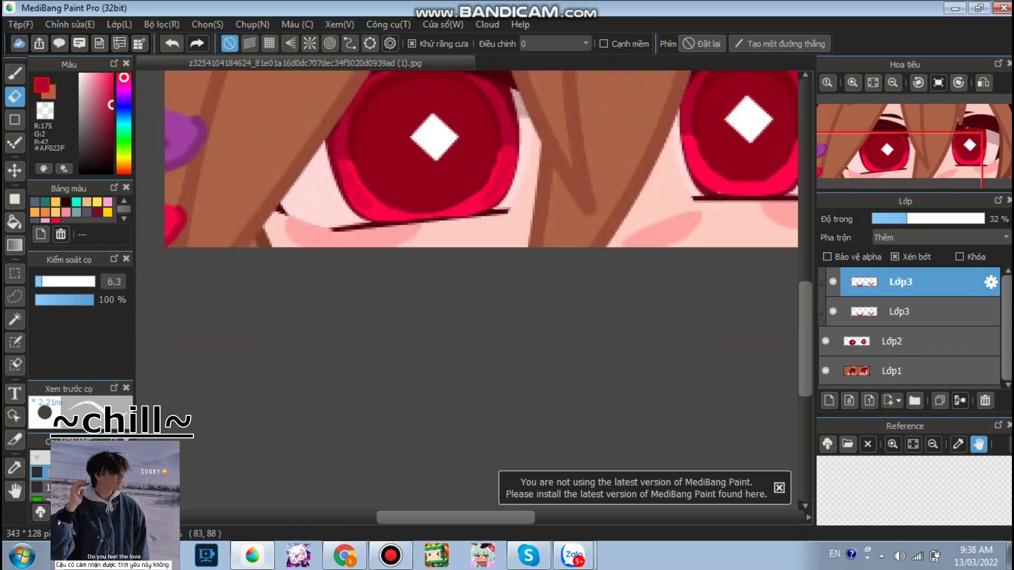
scroll(482, 163, up, 4)
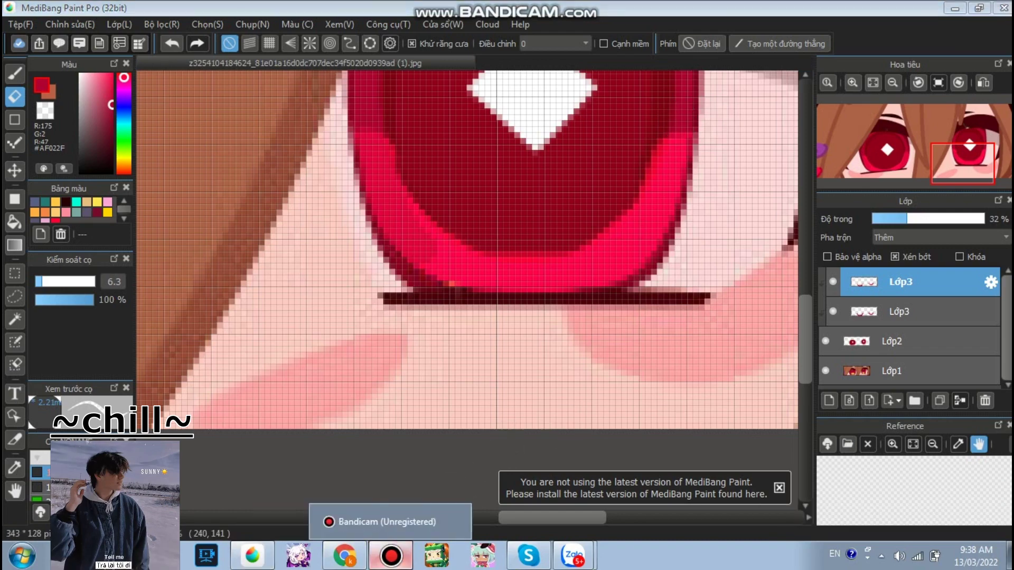
click(390, 555)
key(F12)
key(F12)
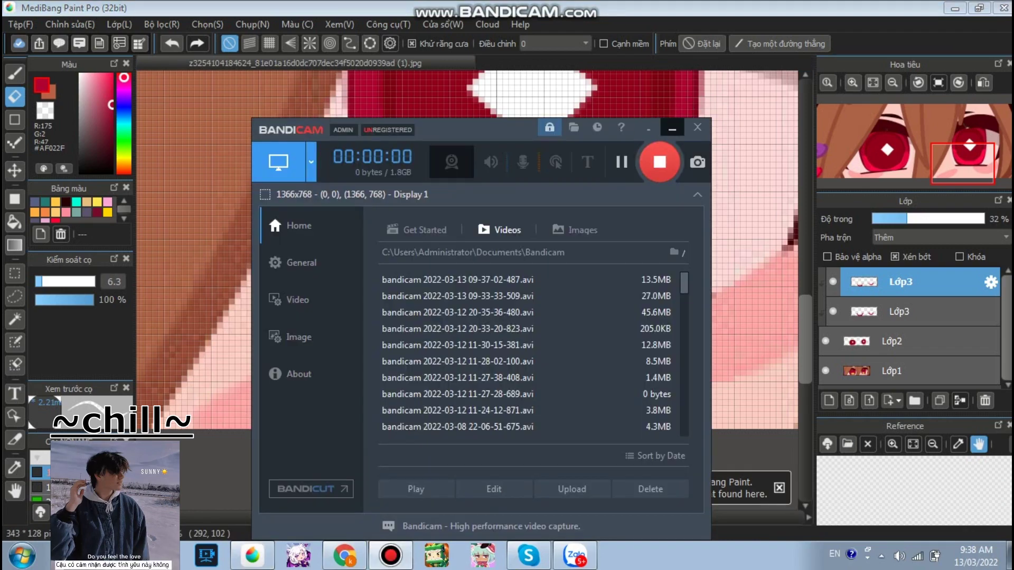
click(672, 128)
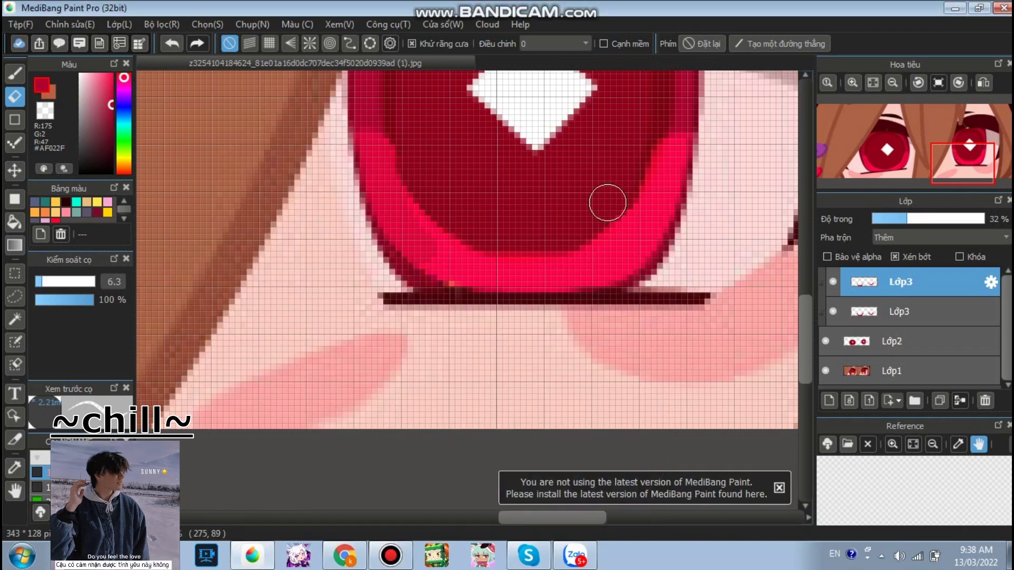
Erase the outer edge of the duplicated highlight on the right side of the right iris.
scroll(606, 202, down, 1)
scroll(637, 156, up, 2)
drag(659, 126, 658, 197)
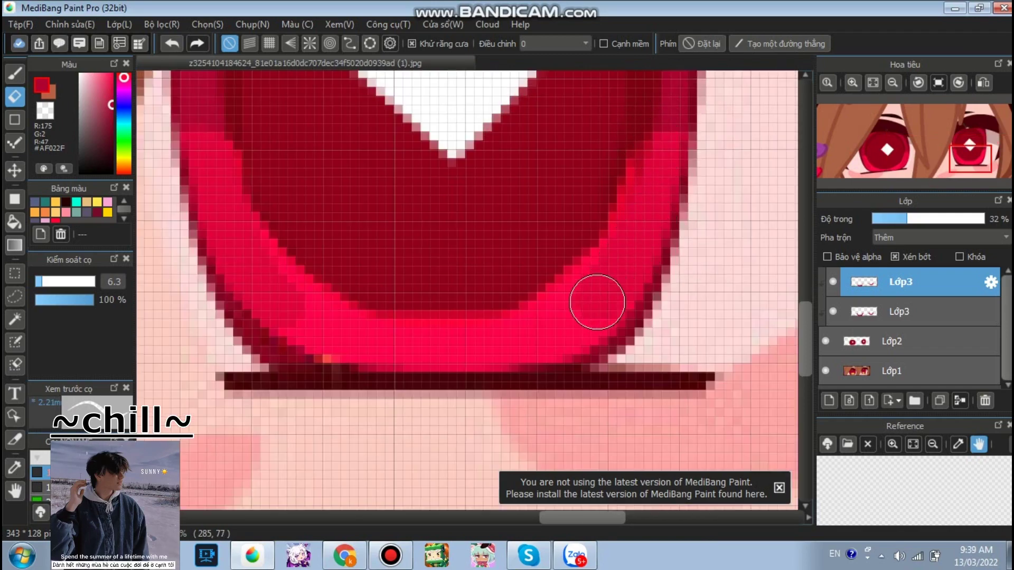
scroll(446, 169, down, 5)
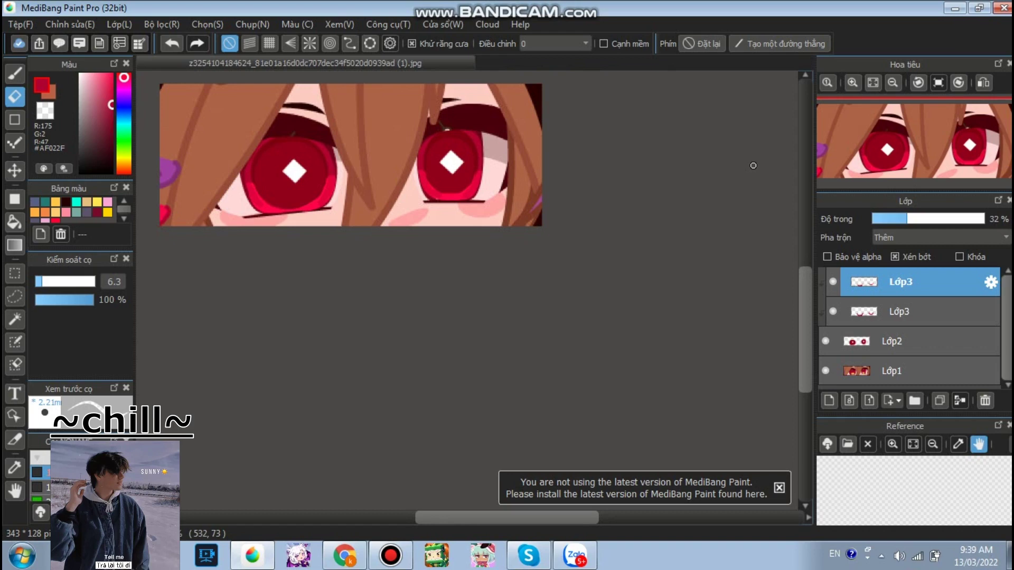
Set the lower highlight layer's opacity to 24% and the upper highlight copy's opacity to 30%.
click(899, 312)
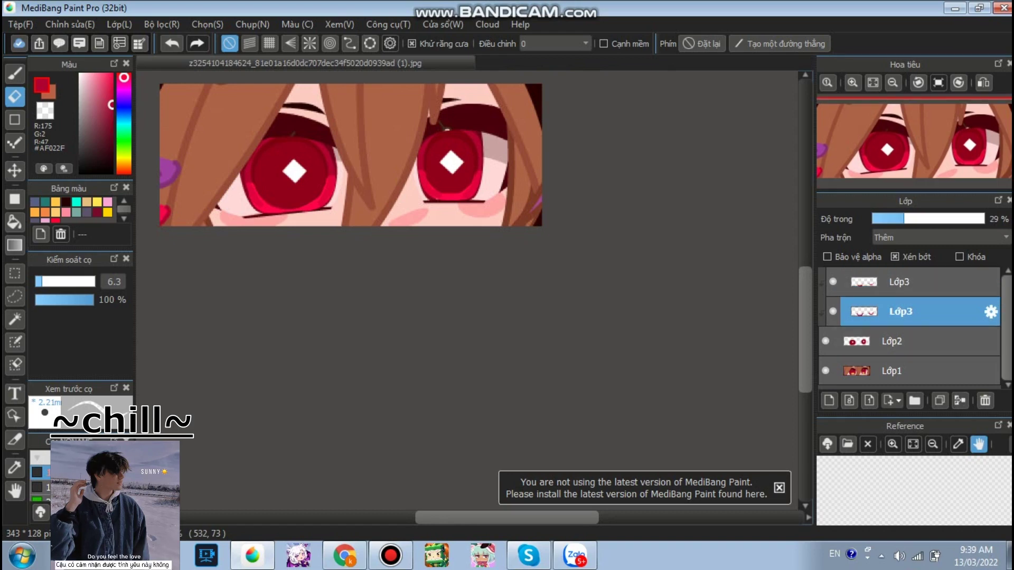
scroll(506, 178, down, 2)
scroll(507, 178, up, 3)
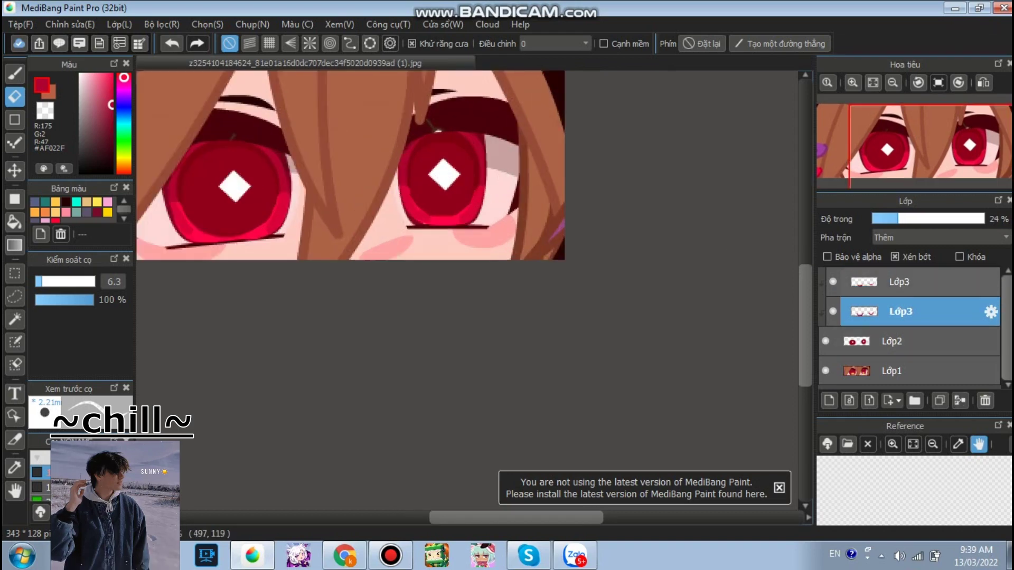
click(900, 282)
scroll(641, 214, down, 2)
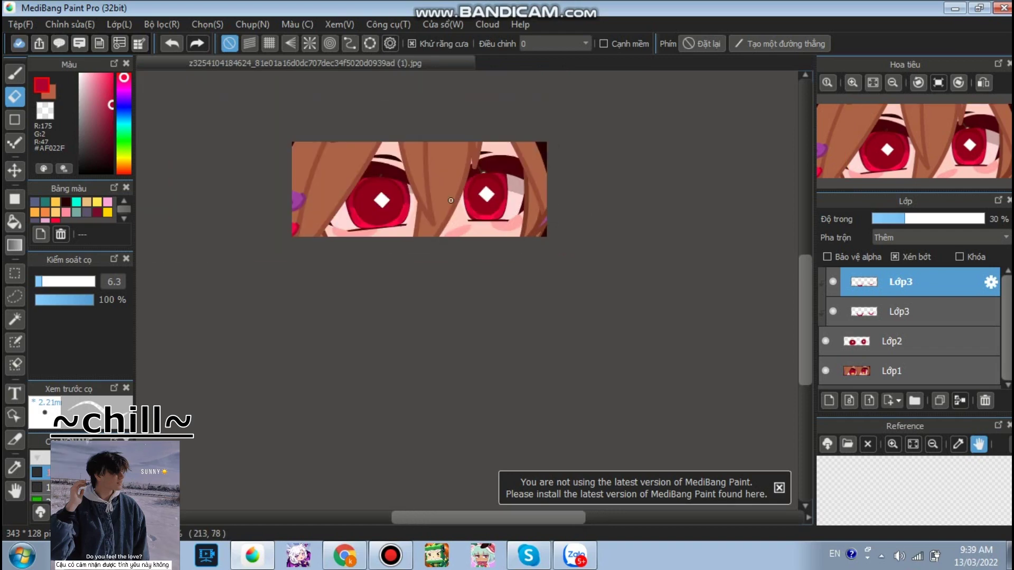
scroll(642, 214, up, 2)
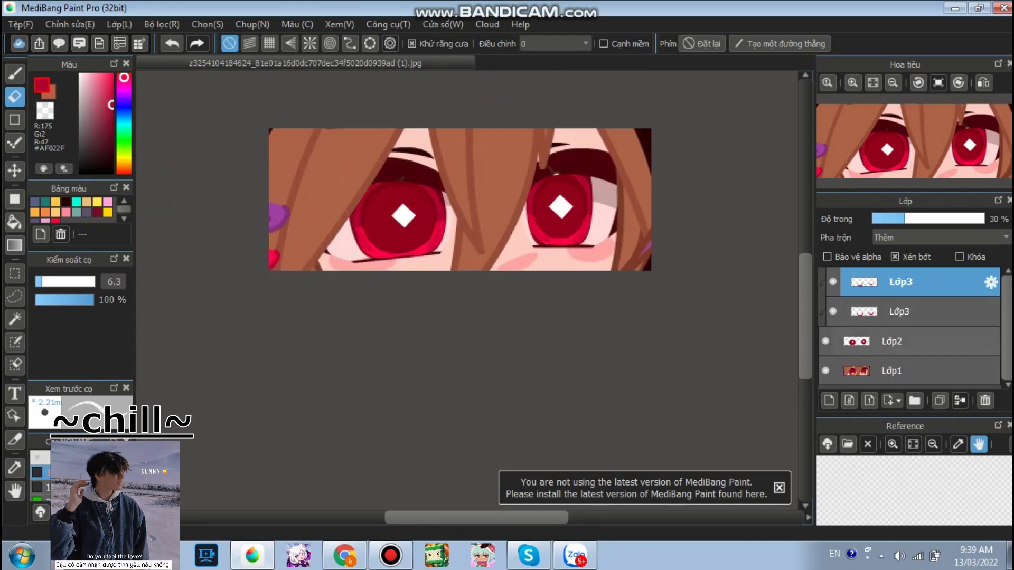
Merge both highlight layers down into the eye layer Lớp2, giving the upper one 31% opacity before its merge.
click(900, 311)
click(960, 400)
click(960, 400)
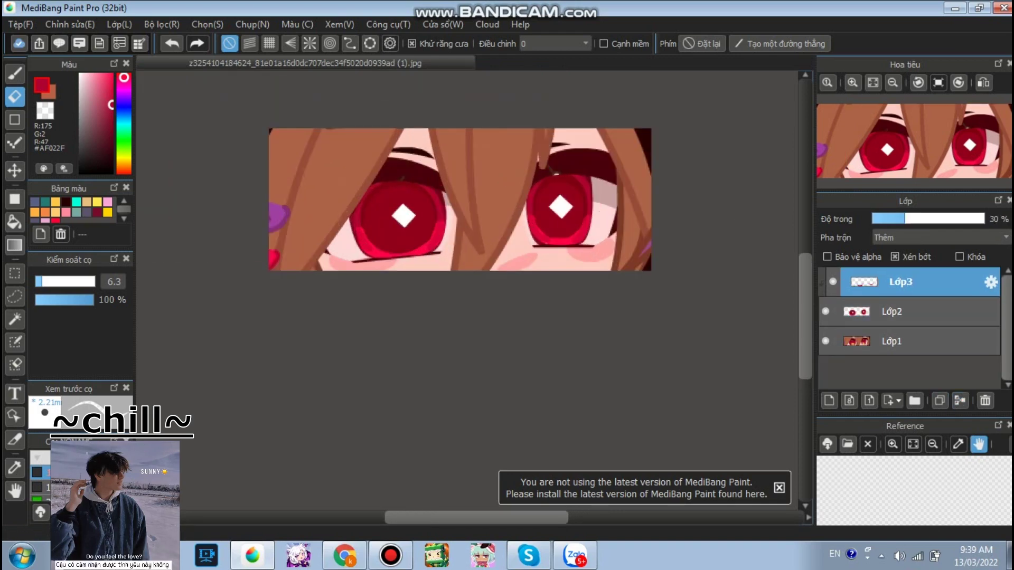
key(ctrl+z)
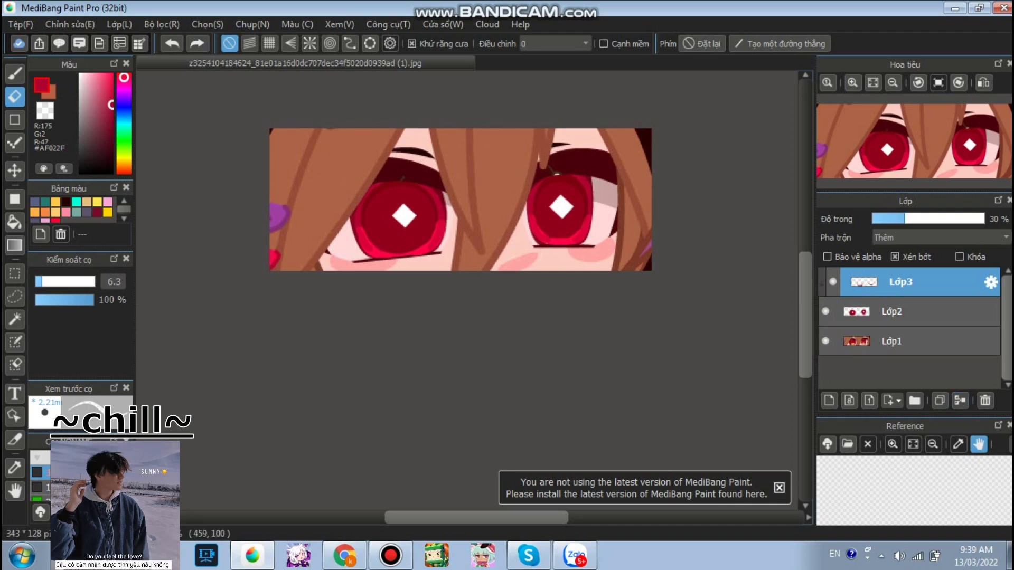
scroll(416, 195, down, 1)
scroll(404, 194, up, 2)
key(ctrl+z)
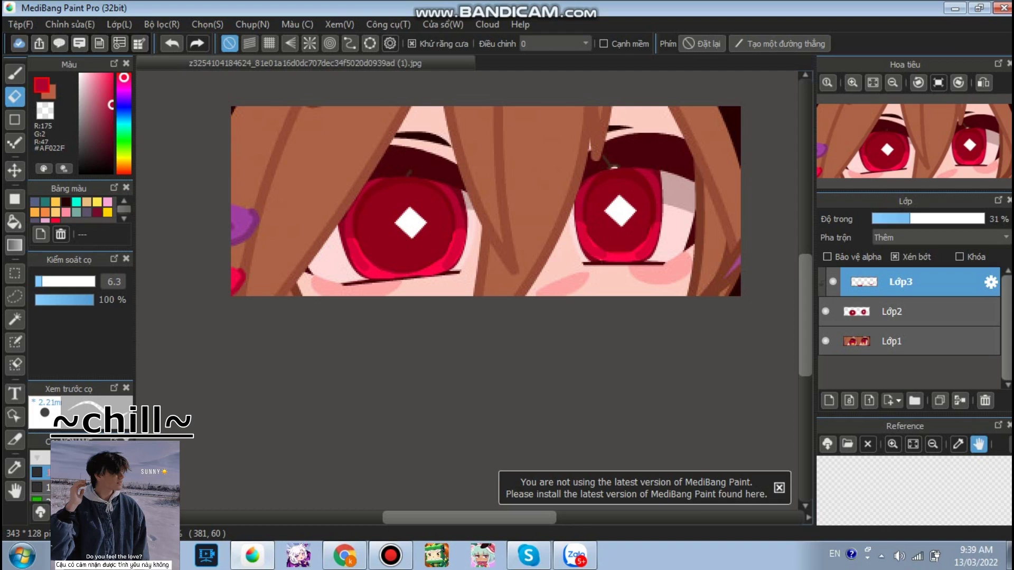
click(960, 401)
Add a new layer above Lớp2 and ready a size 3.9 brush in yellow-orange #FFB200.
click(829, 400)
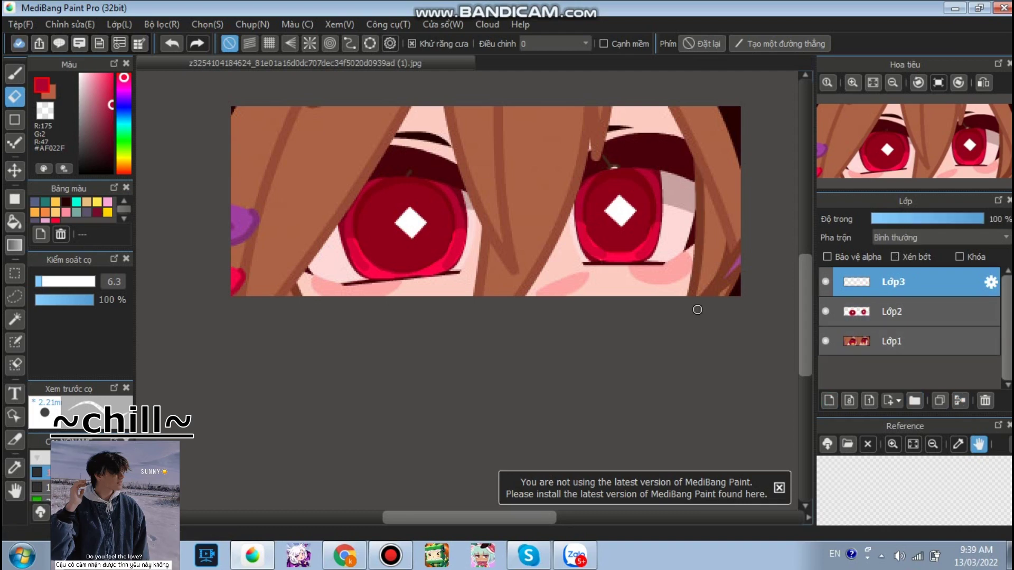
click(124, 159)
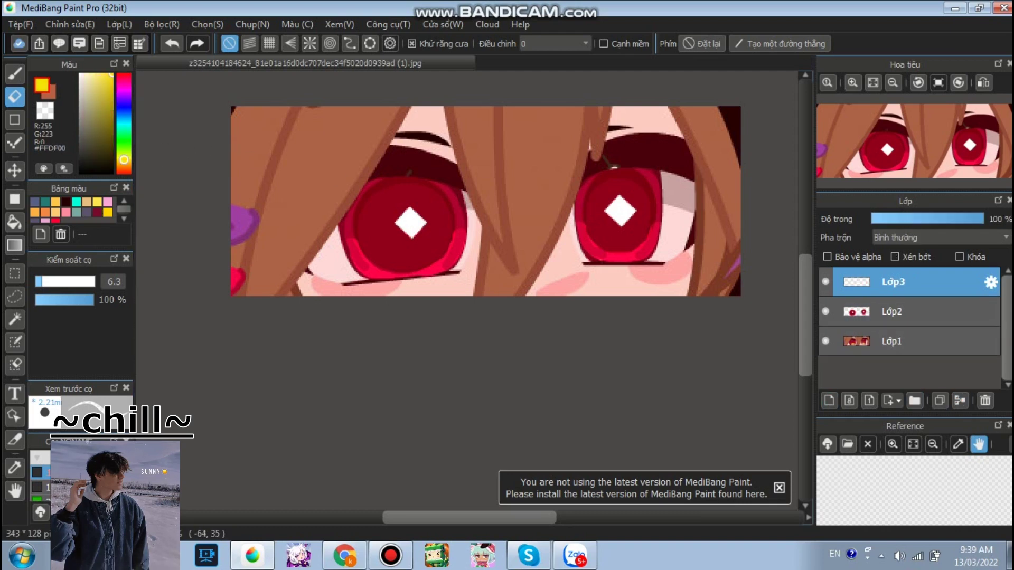
key(b)
click(124, 163)
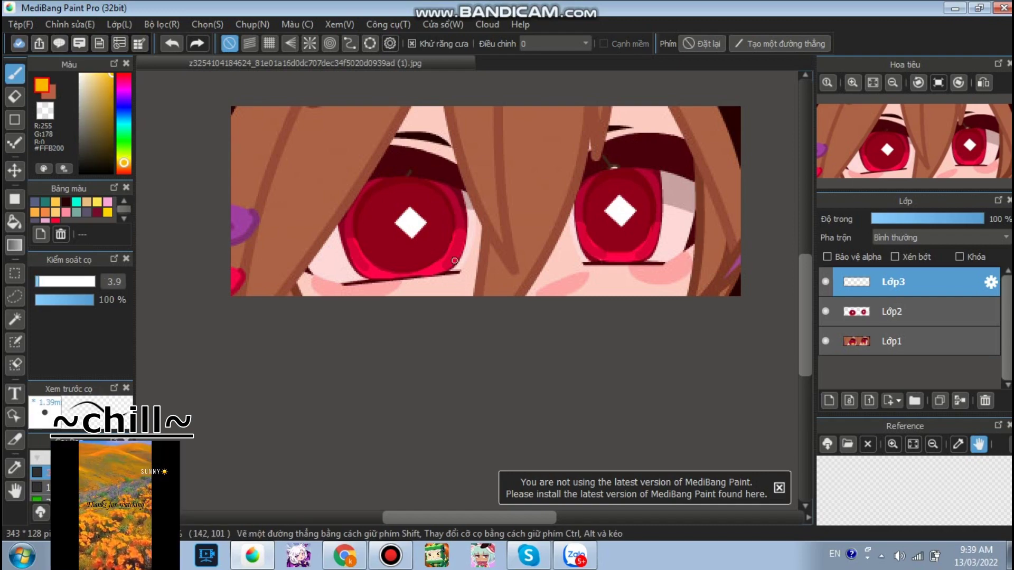
Try painting a #FFB200 dot at the bottom rim of the left iris.
scroll(364, 274, up, 8)
drag(520, 284, 506, 273)
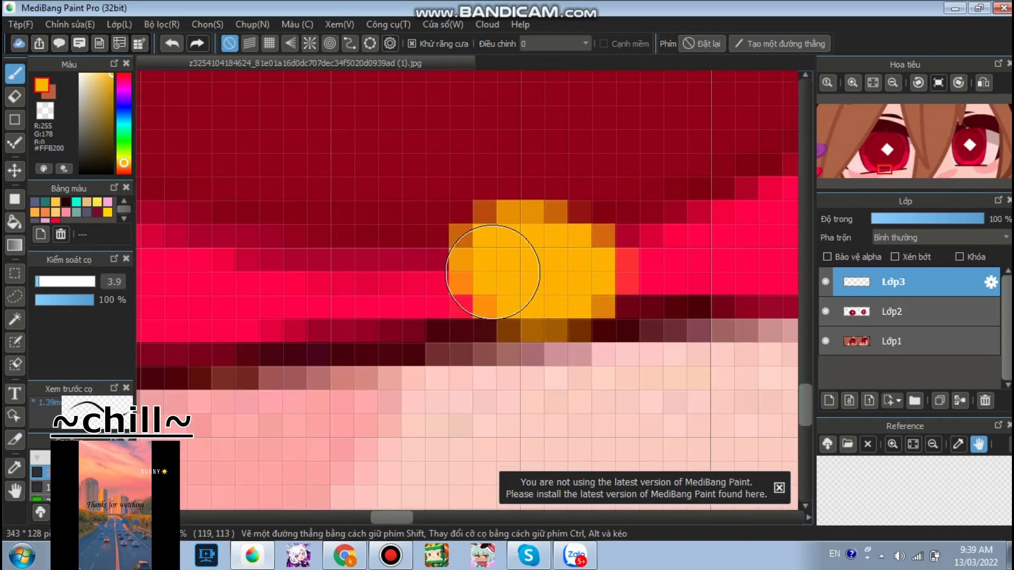
scroll(475, 268, down, 6)
scroll(452, 145, down, 1)
scroll(465, 138, up, 5)
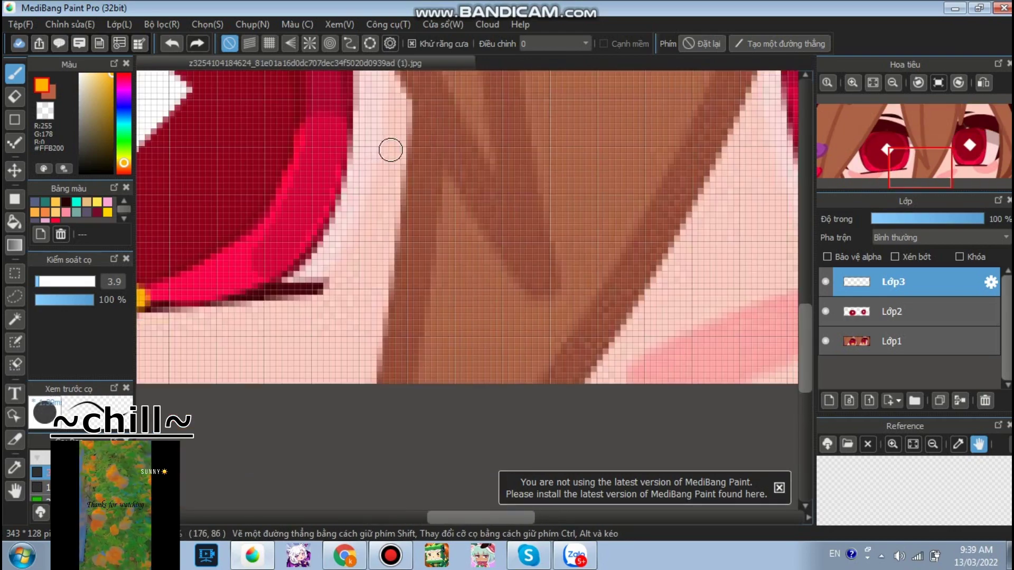
scroll(441, 139, down, 5)
scroll(524, 152, up, 3)
scroll(525, 154, down, 1)
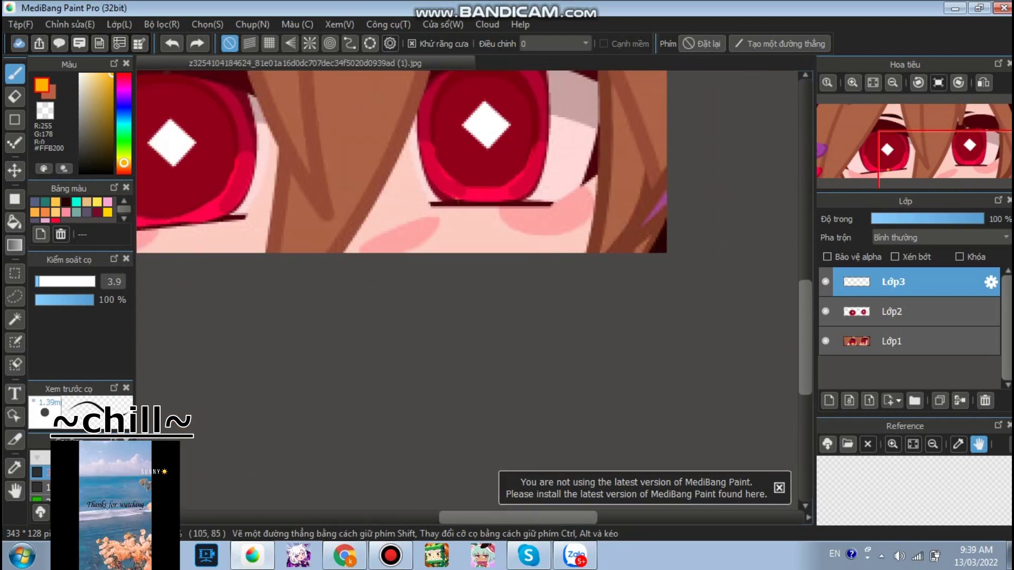
Change the brush color to orange #FF9100 and paint a small dot at the bottom center of each iris.
drag(123, 163, 123, 166)
scroll(563, 149, up, 5)
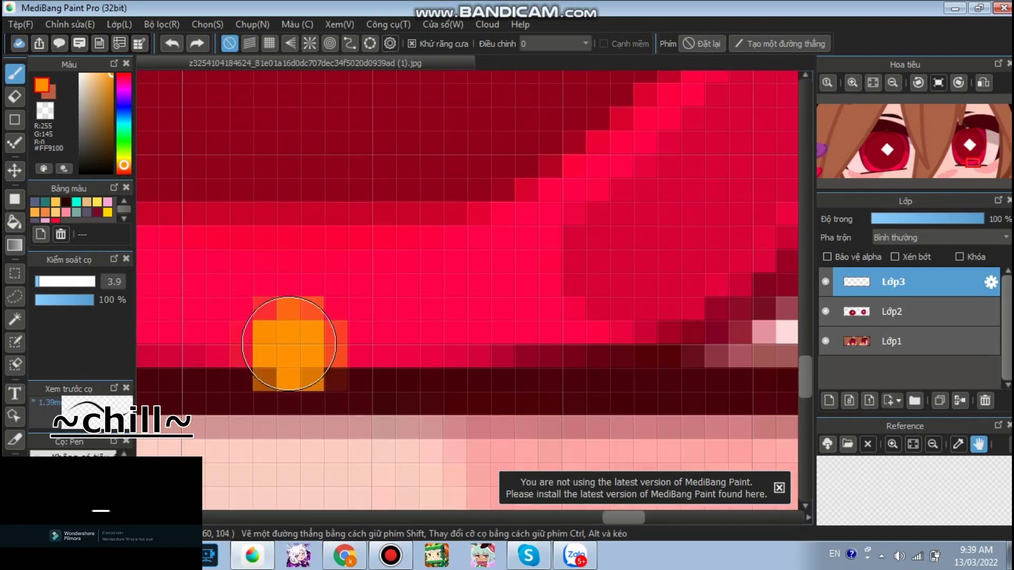
drag(289, 344, 301, 328)
scroll(333, 283, down, 5)
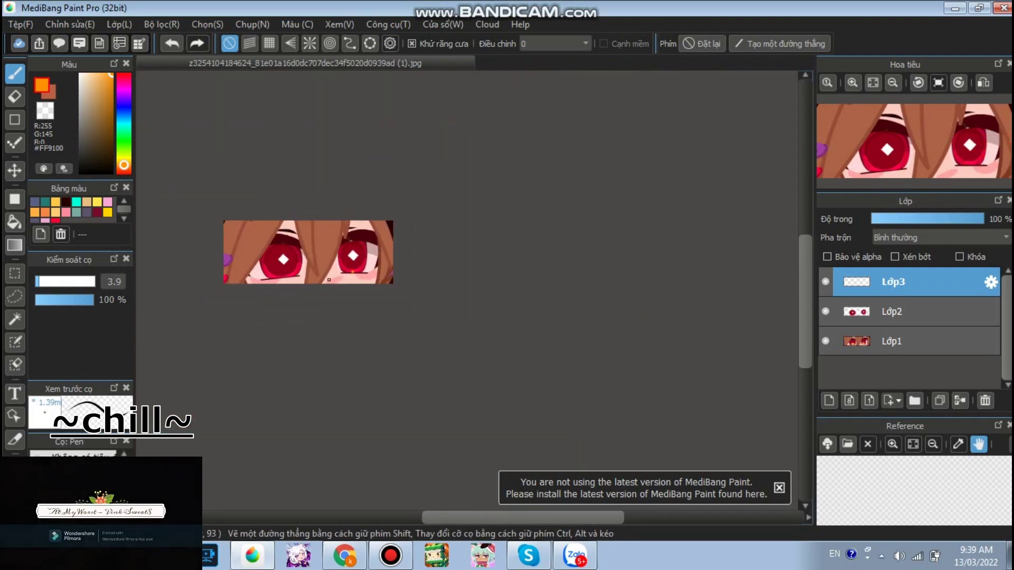
scroll(277, 275, up, 4)
scroll(317, 310, up, 1)
click(294, 325)
scroll(346, 251, down, 6)
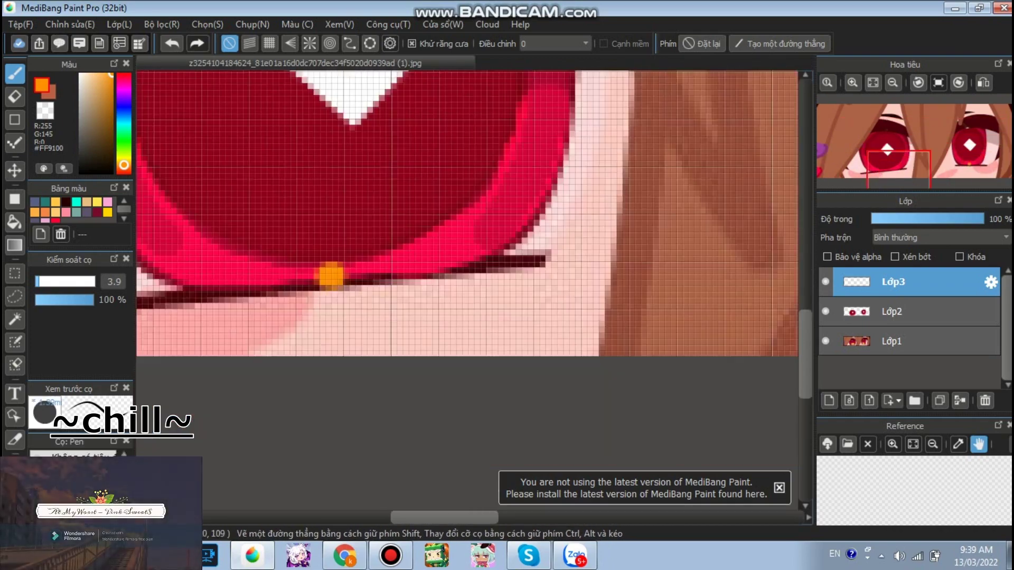
Paint a short purple #C500FF stroke across the left edge of each iris.
click(124, 93)
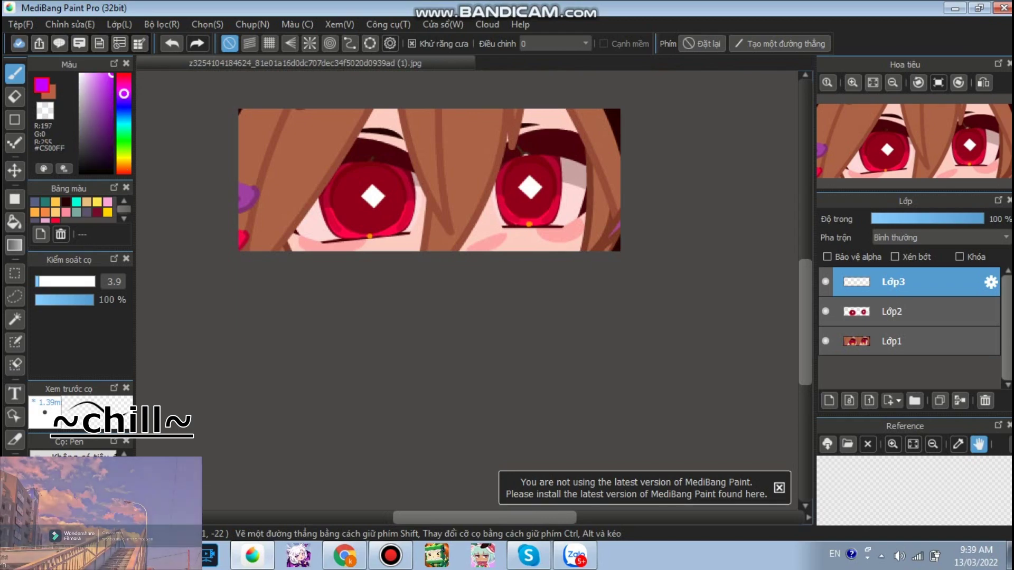
scroll(339, 198, up, 4)
scroll(339, 198, up, 1)
drag(415, 148, 272, 215)
scroll(282, 172, down, 8)
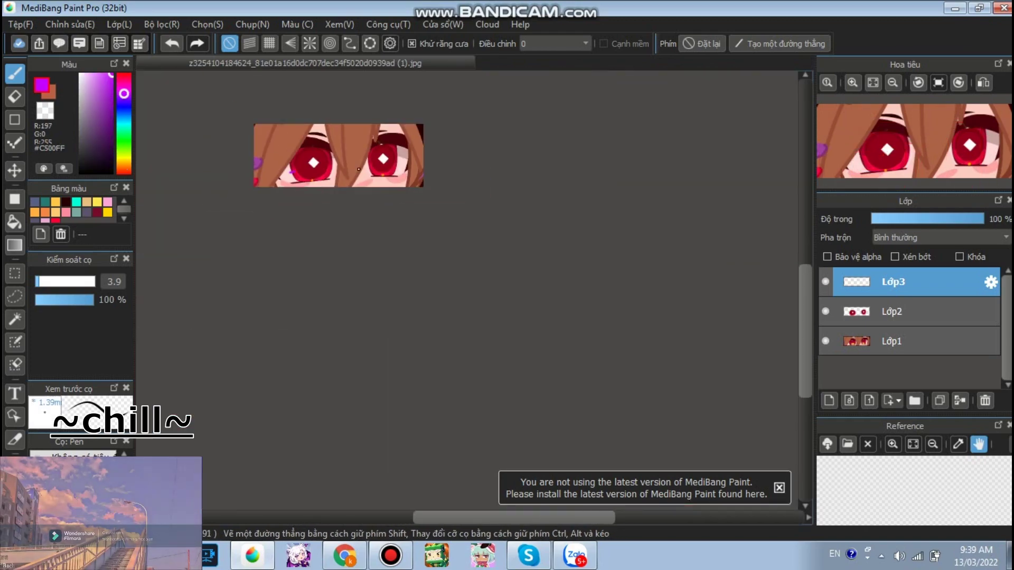
scroll(363, 169, up, 7)
drag(442, 116, 399, 128)
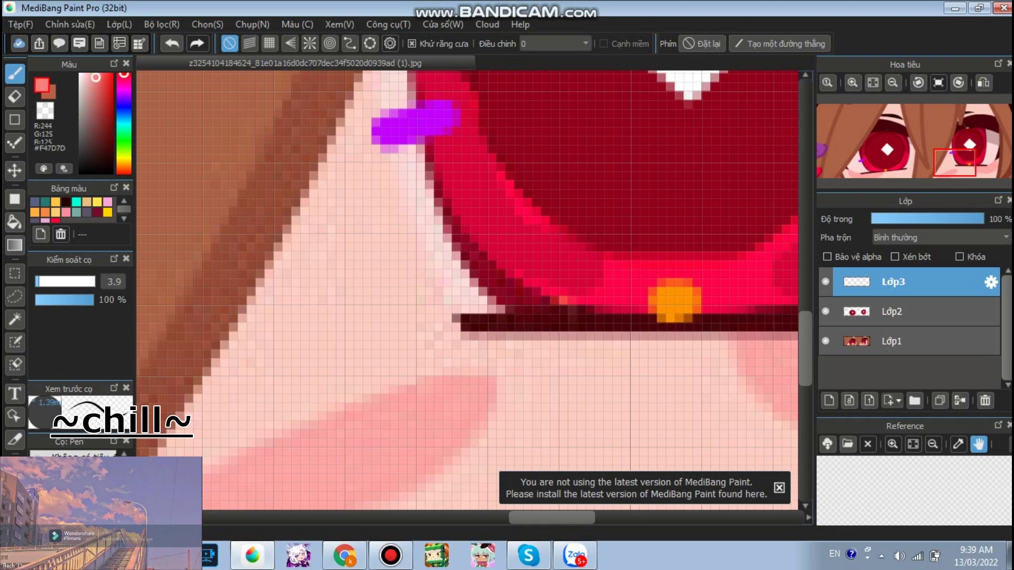
Paint a short pink #FF577B stroke across the right edge of the right iris, redoing the first attempt.
scroll(252, 208, down, 4)
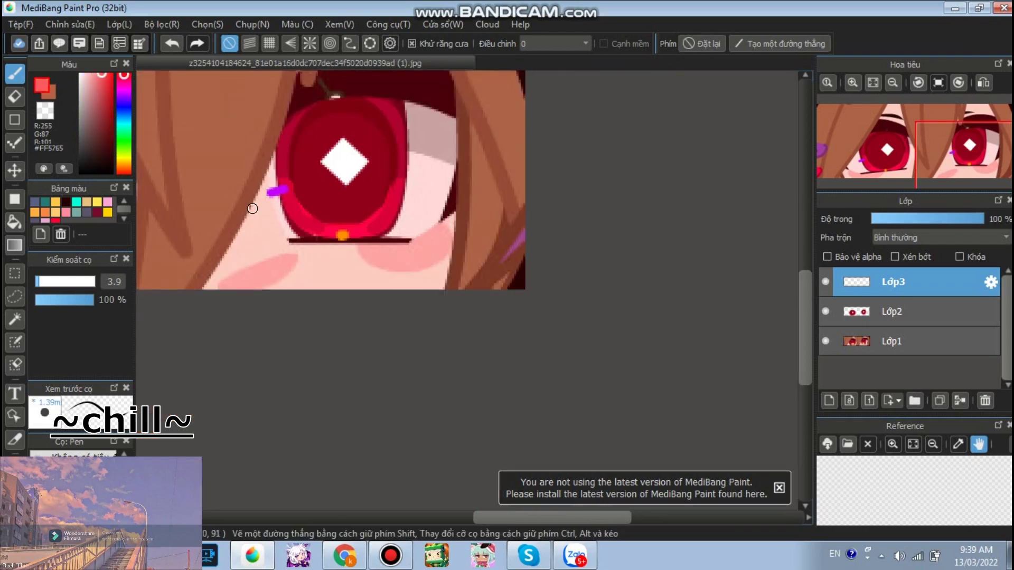
scroll(435, 216, up, 7)
drag(387, 166, 442, 177)
key(ctrl+z)
mouse_move(353, 176)
mouse_down()
mouse_move(418, 202)
mouse_move(446, 212)
mouse_up()
scroll(447, 195, down, 7)
scroll(275, 181, up, 5)
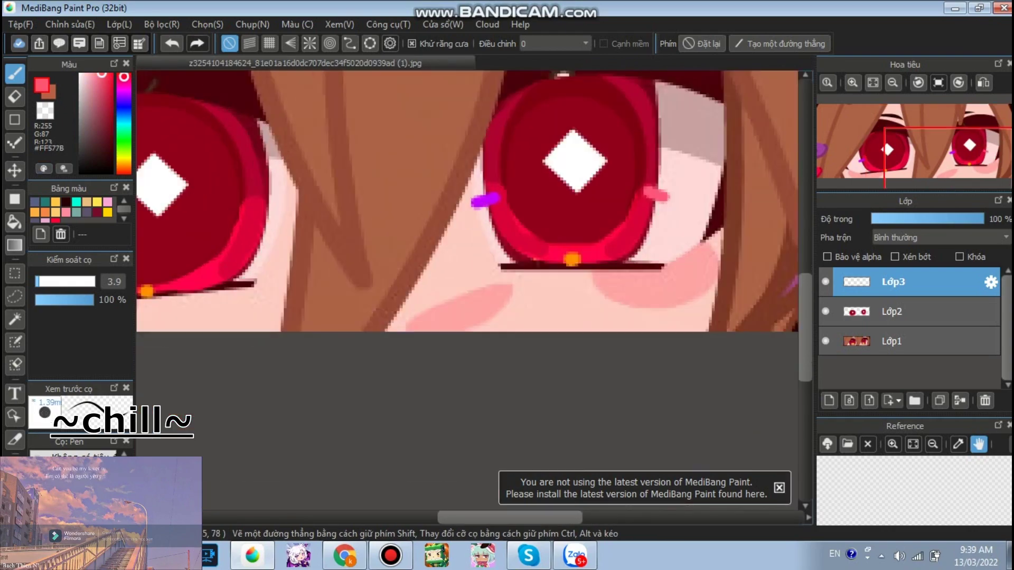
Paint a short pink #FF577B stroke across the right edge of the left iris and merge Lớp3 down into Lớp2.
drag(309, 210, 398, 224)
scroll(399, 224, down, 5)
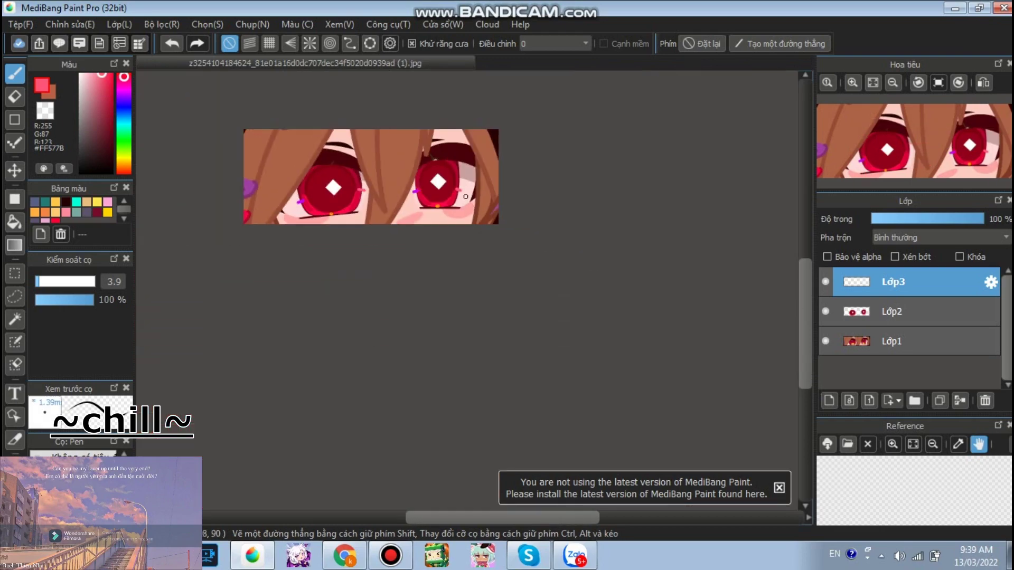
click(960, 400)
scroll(286, 161, up, 2)
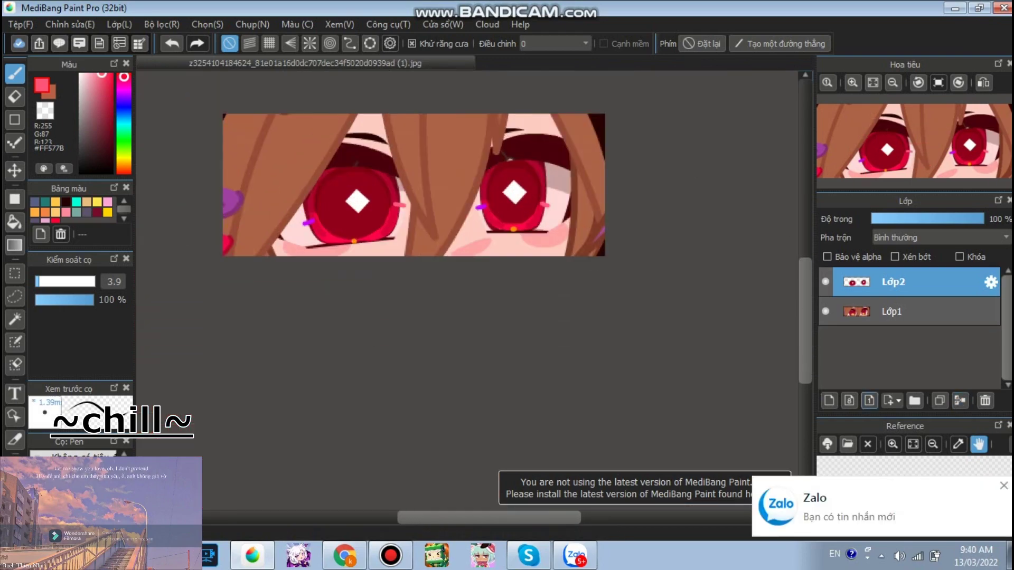
Add a new layer in Multiply (Nhân) mode and set the brush to dark red #8B0000, size 26, 51% opacity.
click(829, 400)
click(940, 237)
click(898, 258)
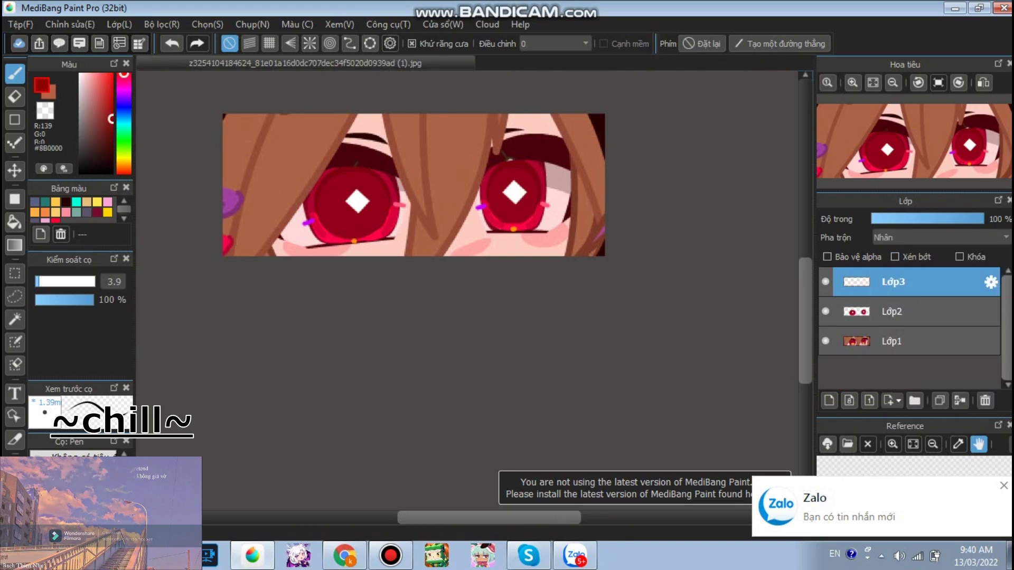
scroll(411, 213, up, 1)
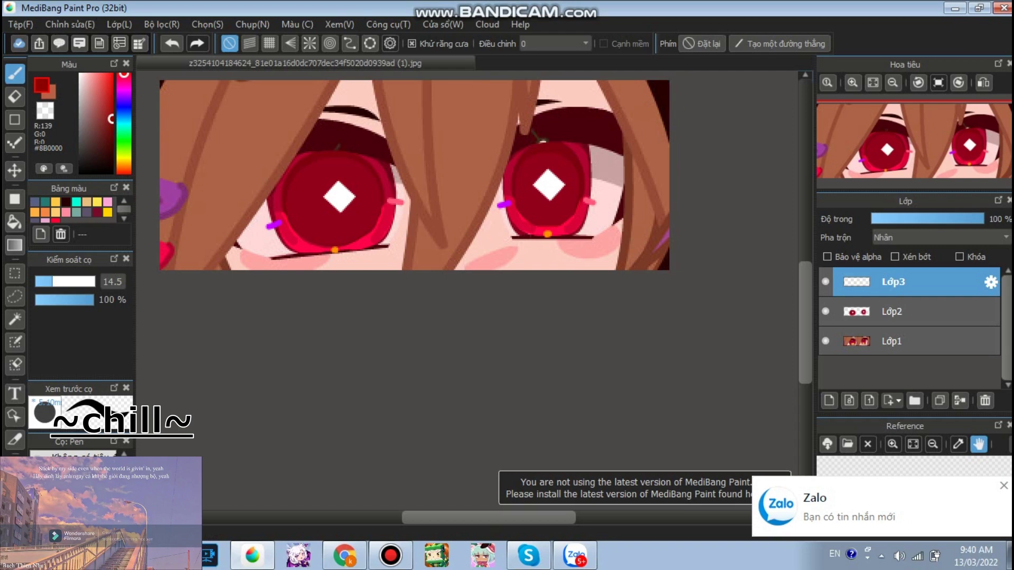
scroll(600, 181, up, 2)
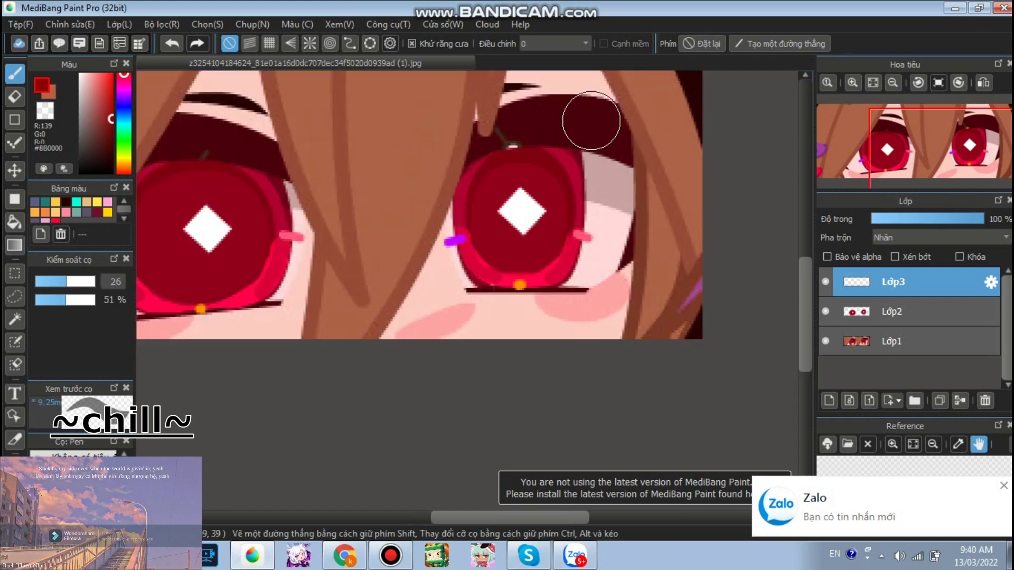
Paint a translucent dark red shadow across the upper part of the right eye, redoing the first attempt.
drag(502, 226, 512, 151)
key(ctrl+z)
scroll(501, 164, down, 1)
scroll(498, 174, up, 1)
mouse_move(455, 127)
mouse_down()
mouse_move(358, 224)
mouse_move(395, 250)
mouse_move(519, 260)
mouse_move(570, 241)
mouse_move(543, 153)
mouse_move(373, 176)
mouse_move(543, 181)
mouse_up()
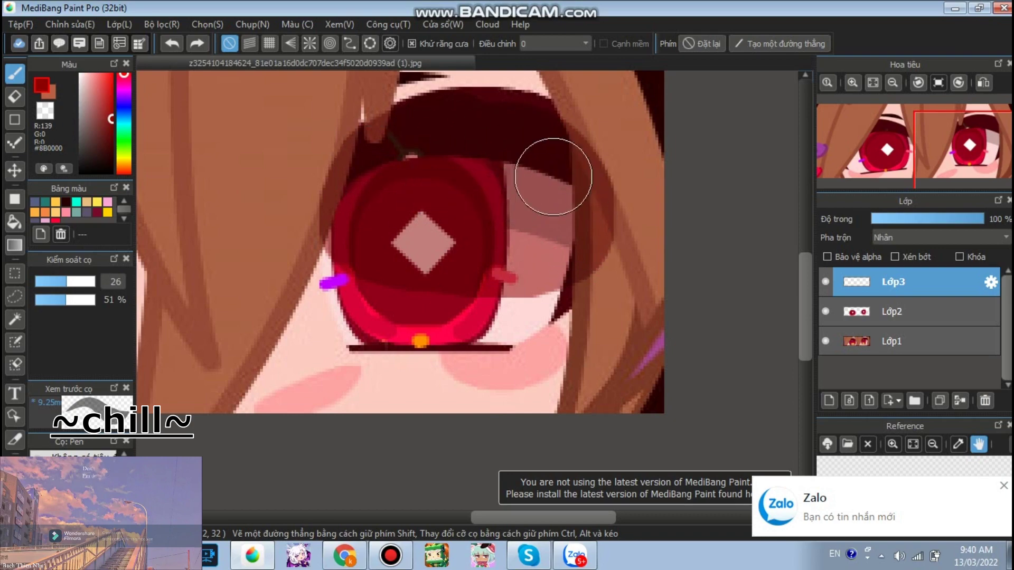
scroll(428, 132, down, 5)
Paint the same translucent shadow across the upper part of the left eye.
scroll(339, 124, up, 4)
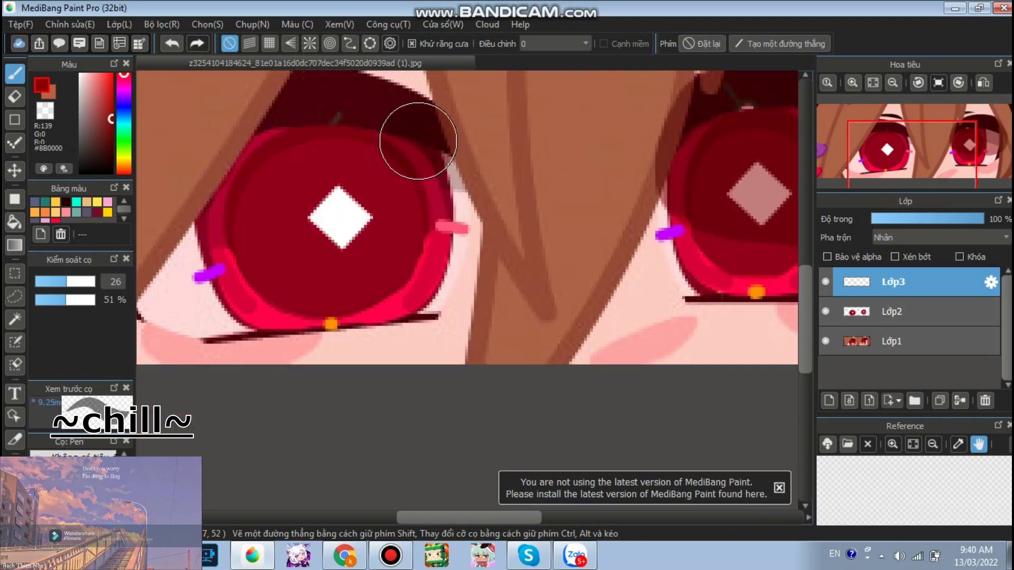
mouse_move(418, 141)
mouse_down()
mouse_move(408, 189)
mouse_move(337, 220)
mouse_move(258, 223)
mouse_move(233, 209)
mouse_move(273, 153)
mouse_move(322, 112)
mouse_move(396, 111)
mouse_move(421, 147)
mouse_move(283, 162)
mouse_move(387, 161)
mouse_move(396, 201)
mouse_move(351, 202)
mouse_move(438, 175)
mouse_move(394, 212)
mouse_move(222, 213)
mouse_move(210, 230)
mouse_move(248, 245)
mouse_move(335, 245)
mouse_move(433, 218)
mouse_up()
scroll(464, 147, down, 2)
Paint a second, darker shadow pass over the upper half of the left eye, undoing and repeating the stroke.
scroll(464, 148, up, 4)
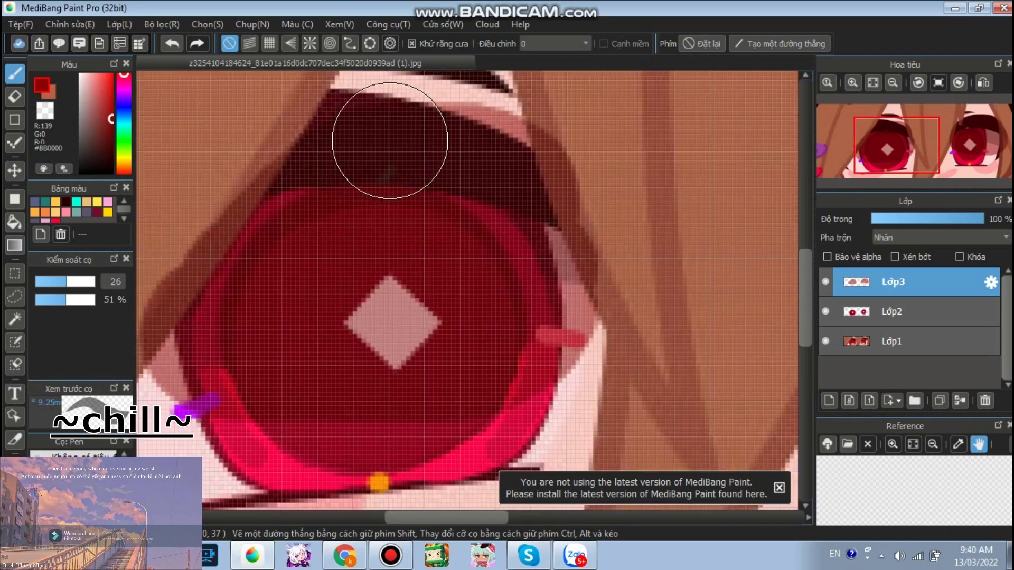
mouse_move(390, 141)
mouse_down()
mouse_move(295, 172)
mouse_move(265, 227)
mouse_move(320, 265)
mouse_move(468, 274)
mouse_move(498, 218)
mouse_move(386, 179)
mouse_move(327, 183)
mouse_move(345, 166)
mouse_move(283, 185)
mouse_move(276, 229)
mouse_move(390, 244)
mouse_move(448, 224)
mouse_move(398, 182)
mouse_up()
scroll(340, 194, down, 5)
key(ctrl+z)
scroll(340, 194, up, 3)
scroll(317, 191, down, 2)
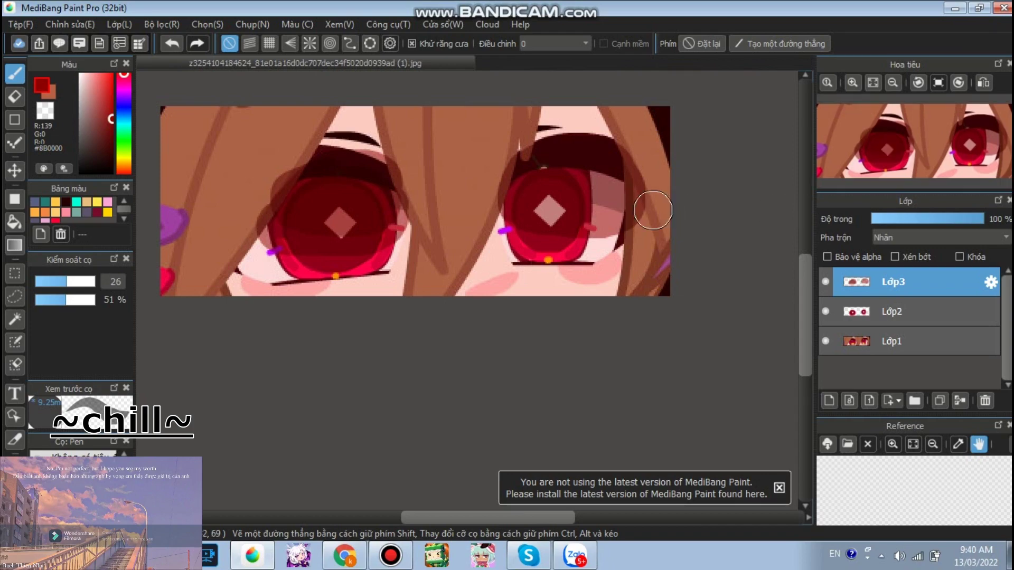
Paint a second shadow pass across the upper part of the right eye, over the iris and eye white.
scroll(644, 215, up, 4)
scroll(482, 129, down, 4)
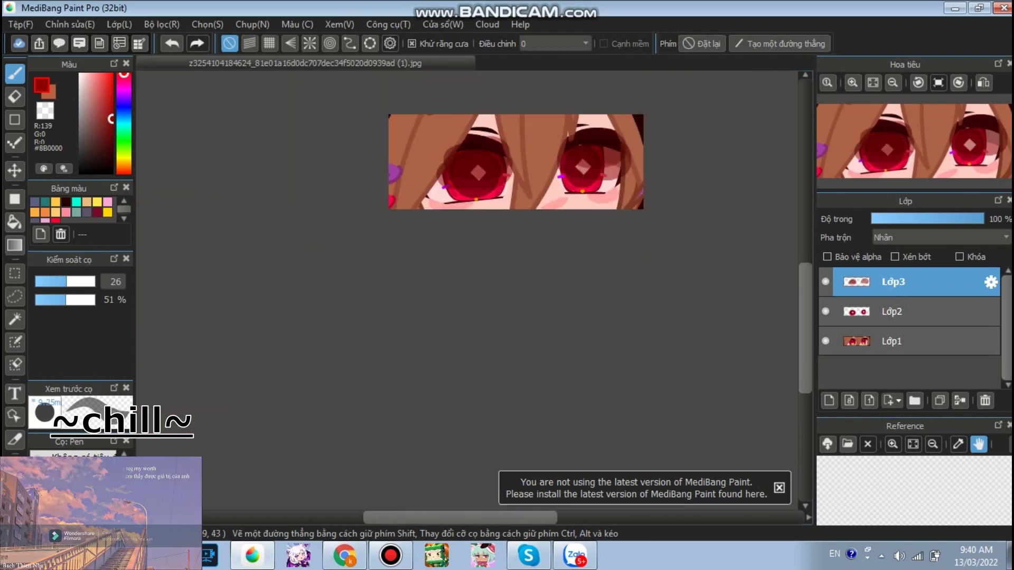
scroll(600, 148, up, 4)
scroll(507, 142, down, 4)
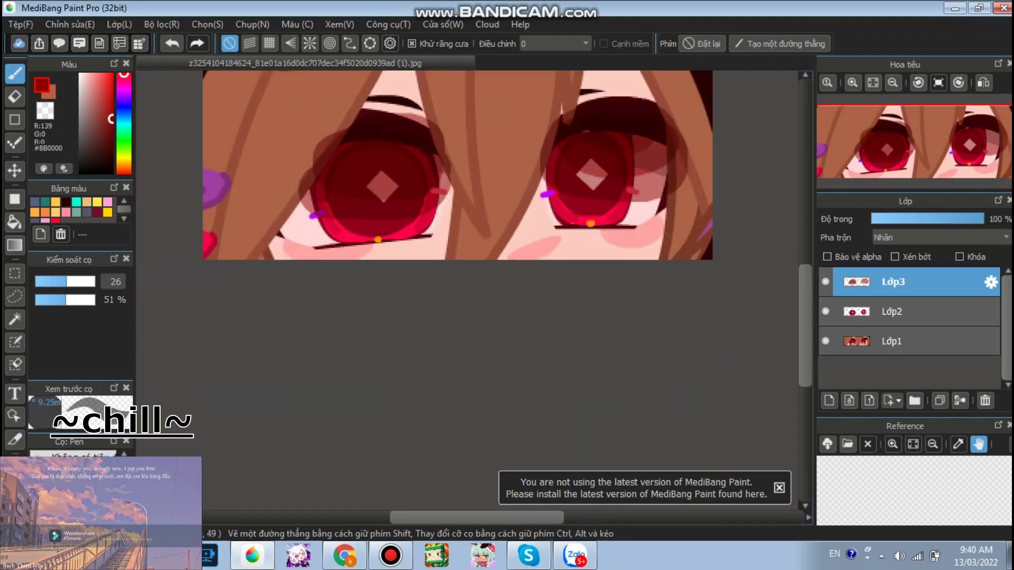
scroll(419, 158, up, 4)
scroll(453, 184, down, 4)
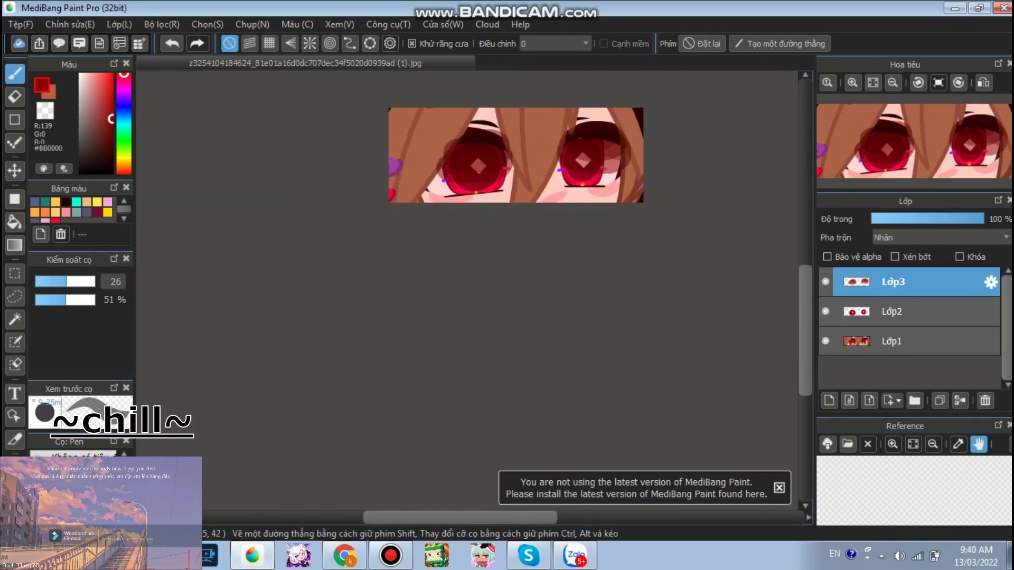
Erase the shadow spilling onto the hair left of the left eye with a size 18 eraser.
key(e)
scroll(634, 138, up, 4)
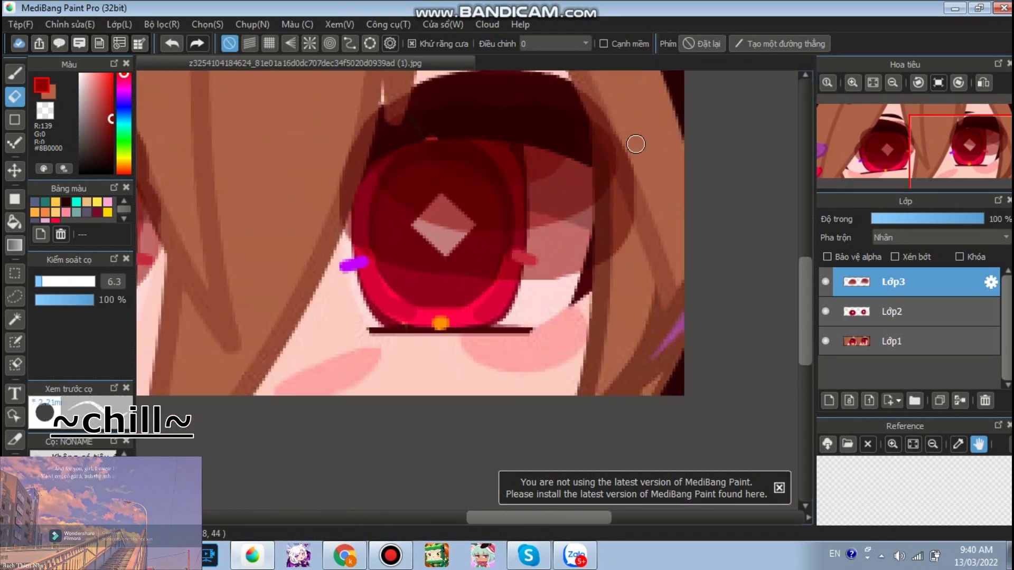
scroll(512, 212, down, 4)
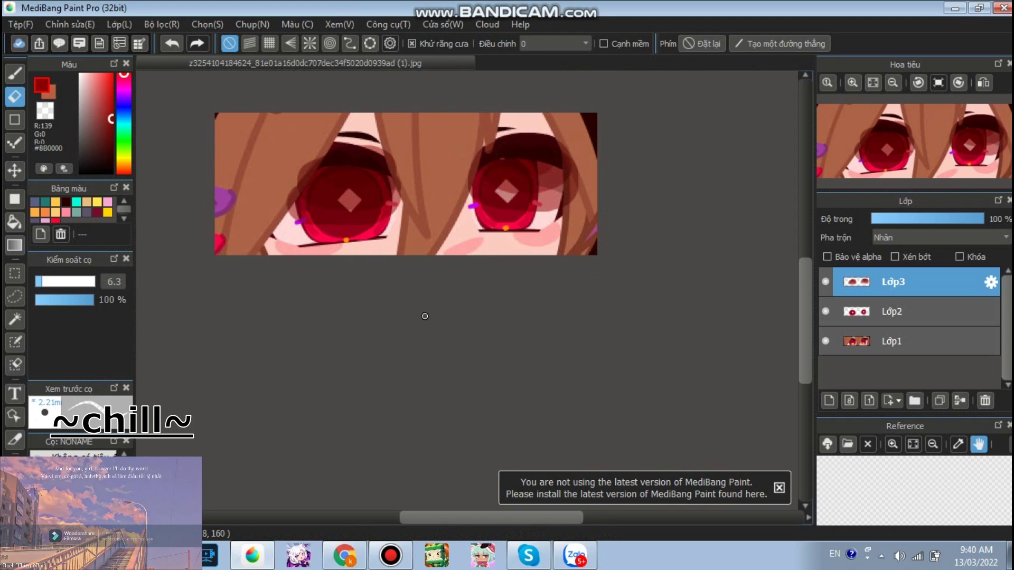
scroll(286, 227, up, 4)
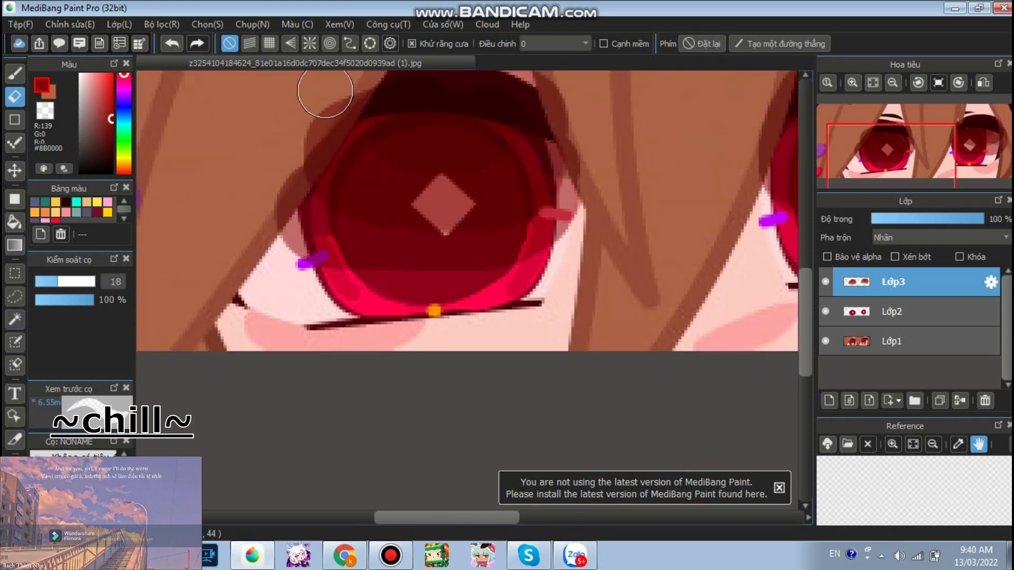
drag(352, 81, 257, 194)
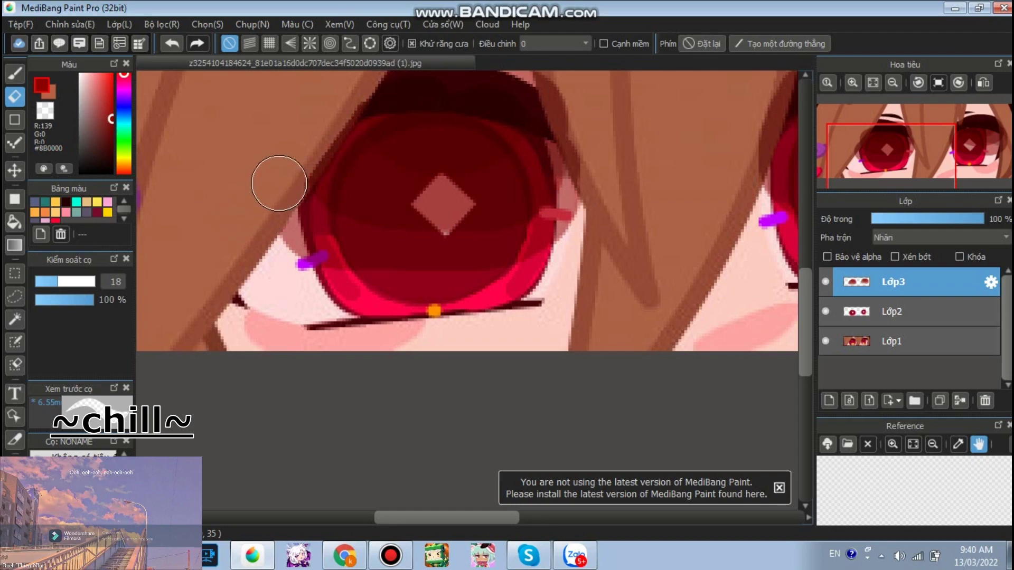
scroll(470, 165, down, 4)
Erase the shadow spilling onto the hair strand right of the left eye.
scroll(403, 129, up, 4)
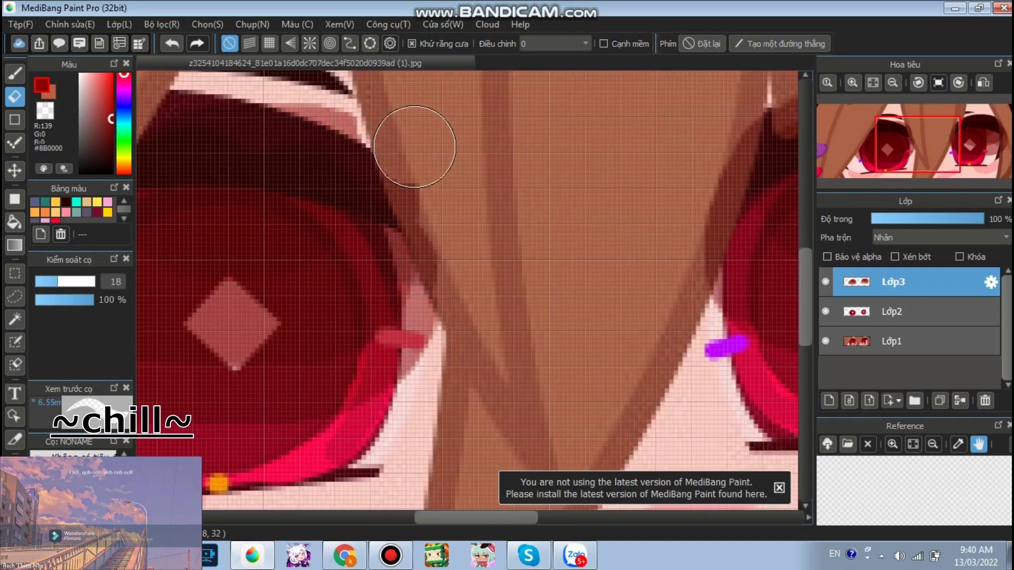
scroll(448, 230, down, 4)
scroll(463, 294, up, 4)
scroll(493, 290, down, 3)
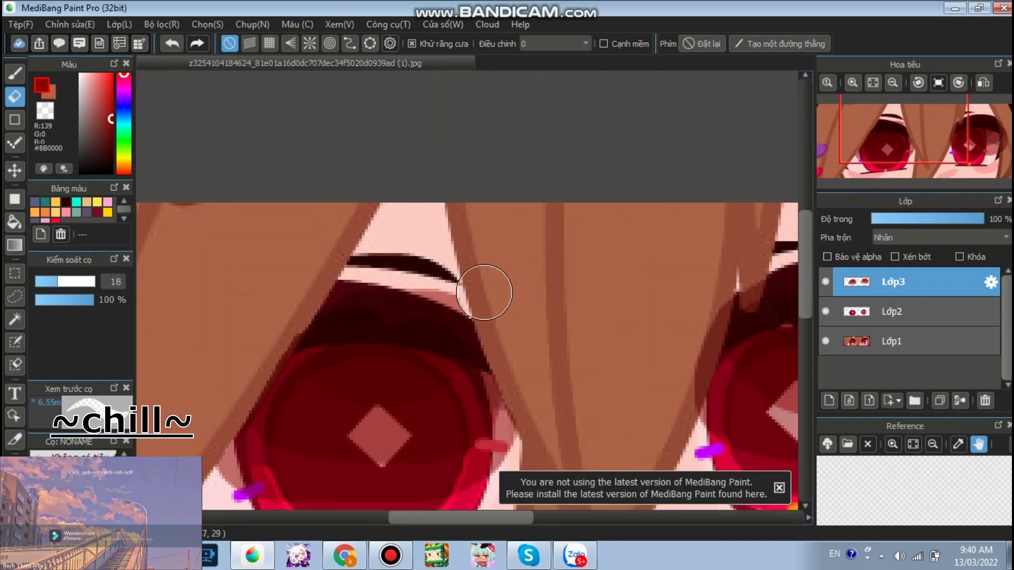
scroll(670, 264, down, 1)
Erase the shadow spilling onto the hair on both sides of the right eye.
scroll(624, 233, up, 5)
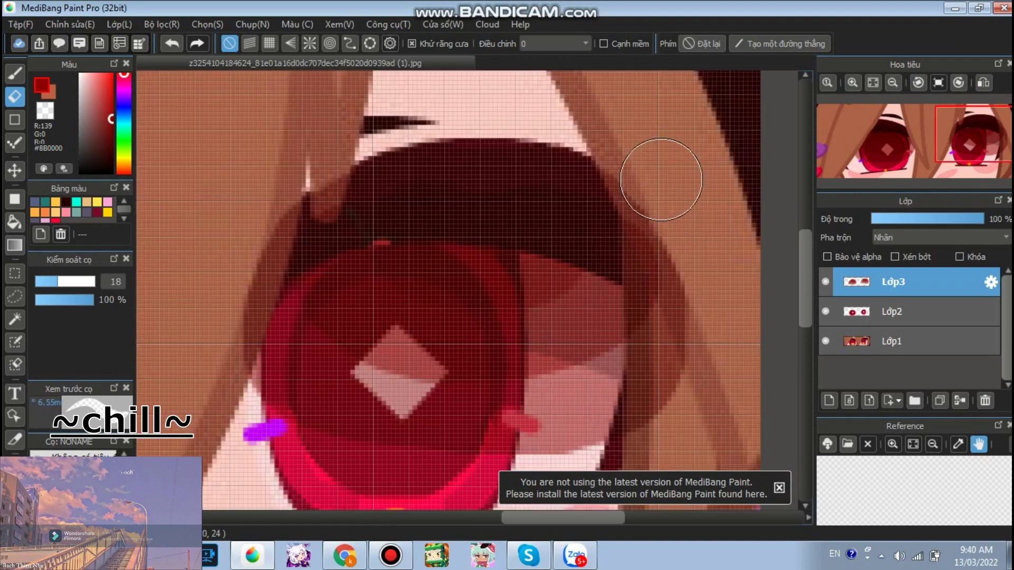
scroll(609, 244, down, 1)
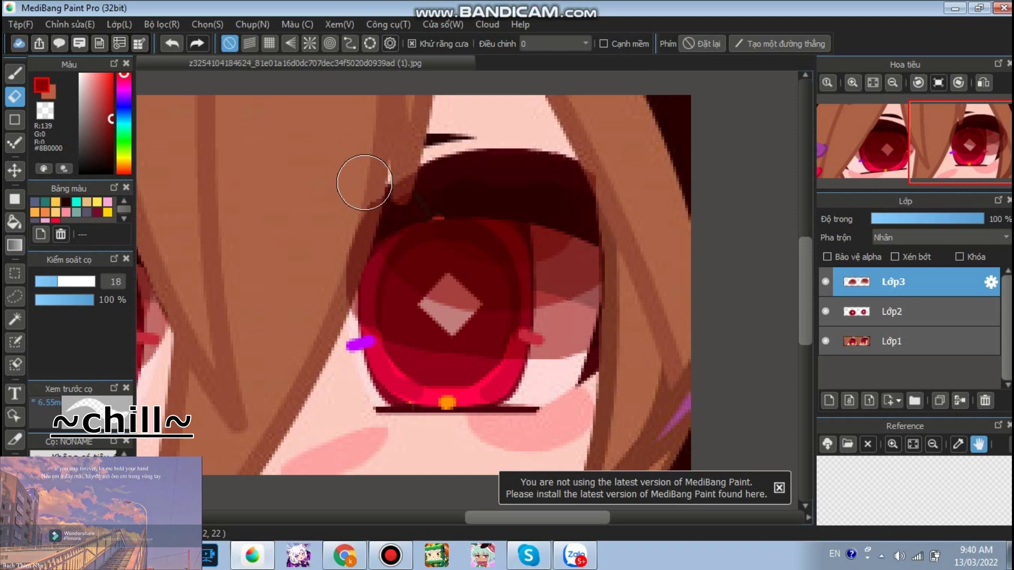
drag(364, 183, 336, 282)
scroll(349, 269, up, 2)
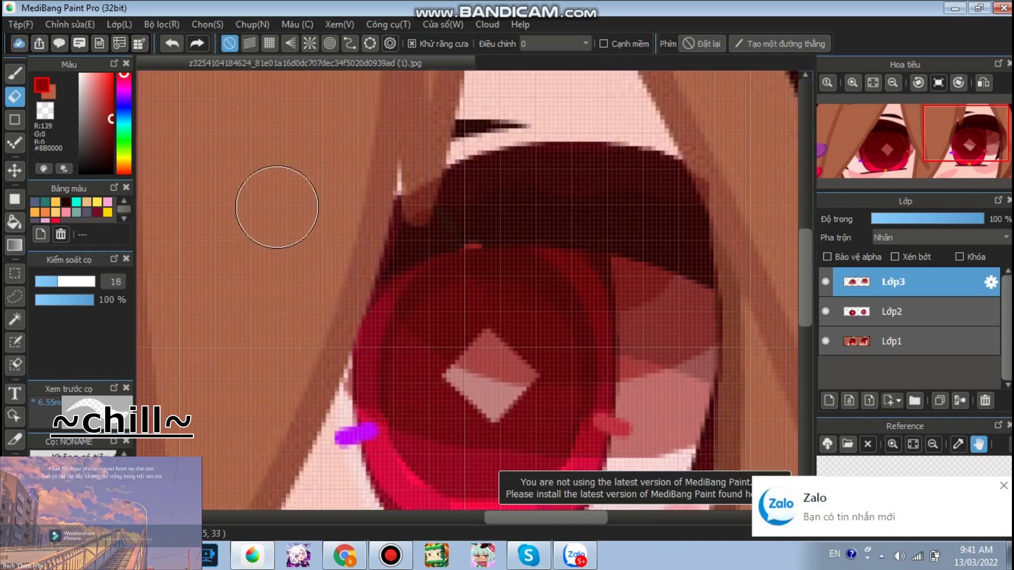
Erase the shadow from the dark upper eyelids of both eyes, keeping it only over the irises and eye whites.
mouse_move(381, 234)
mouse_down()
mouse_move(524, 191)
mouse_move(621, 202)
mouse_up()
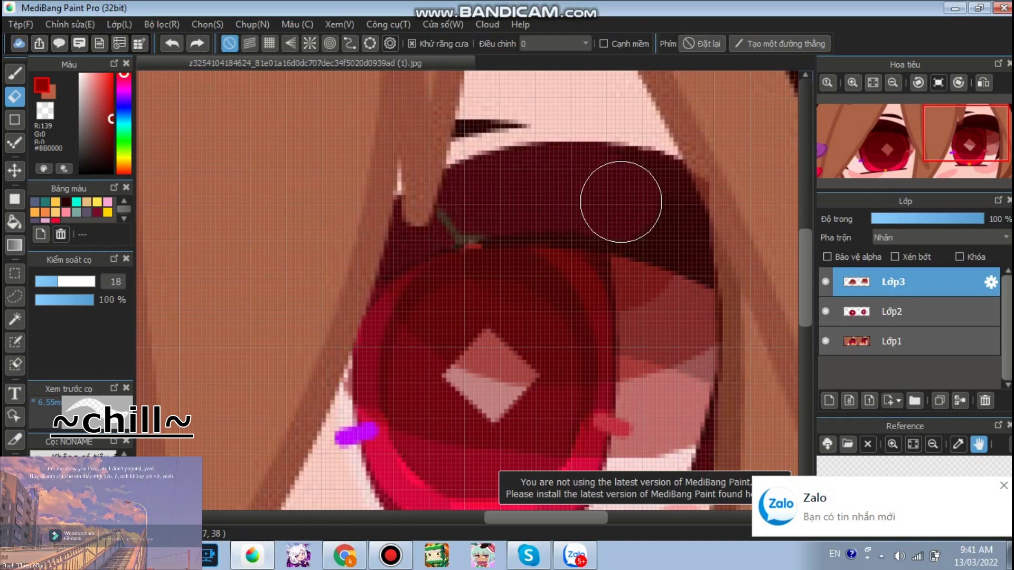
scroll(464, 159, down, 5)
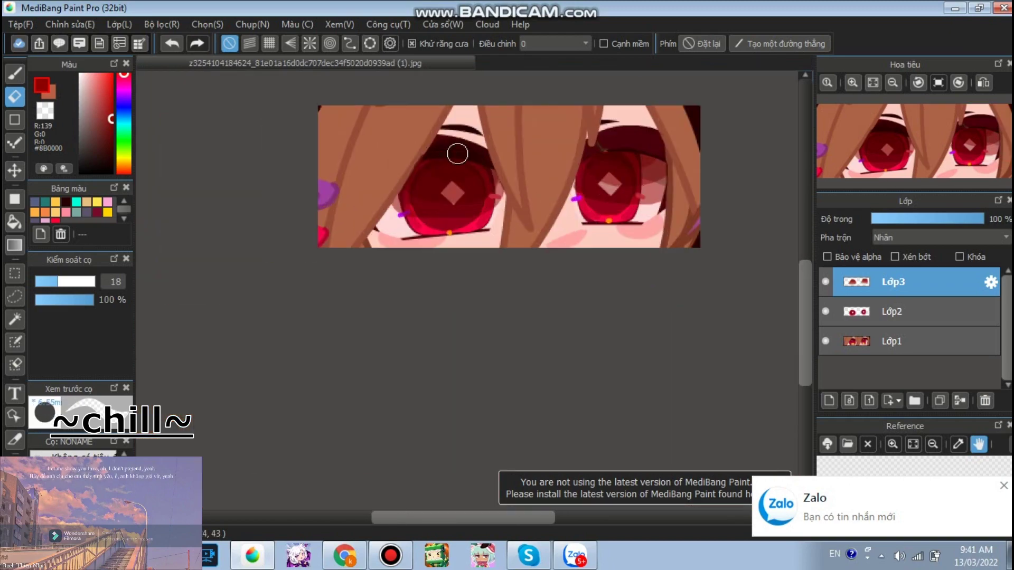
scroll(457, 154, up, 4)
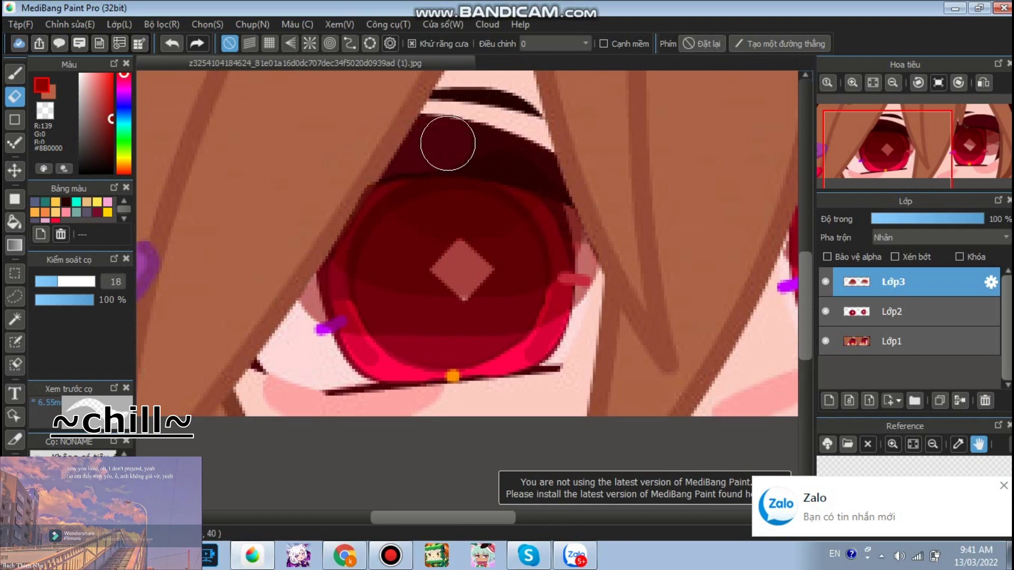
scroll(582, 150, down, 4)
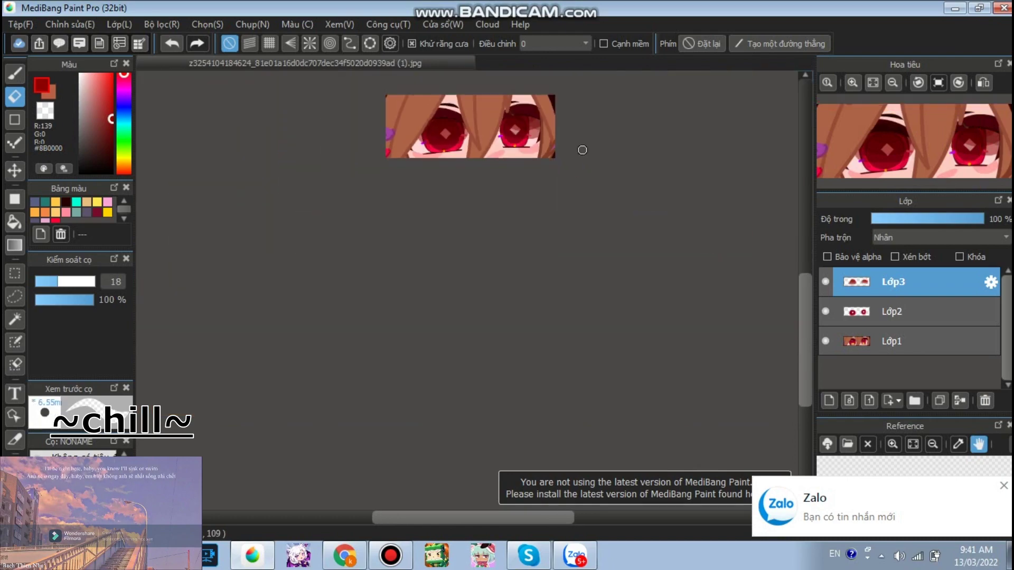
scroll(473, 102, up, 2)
scroll(297, 95, down, 1)
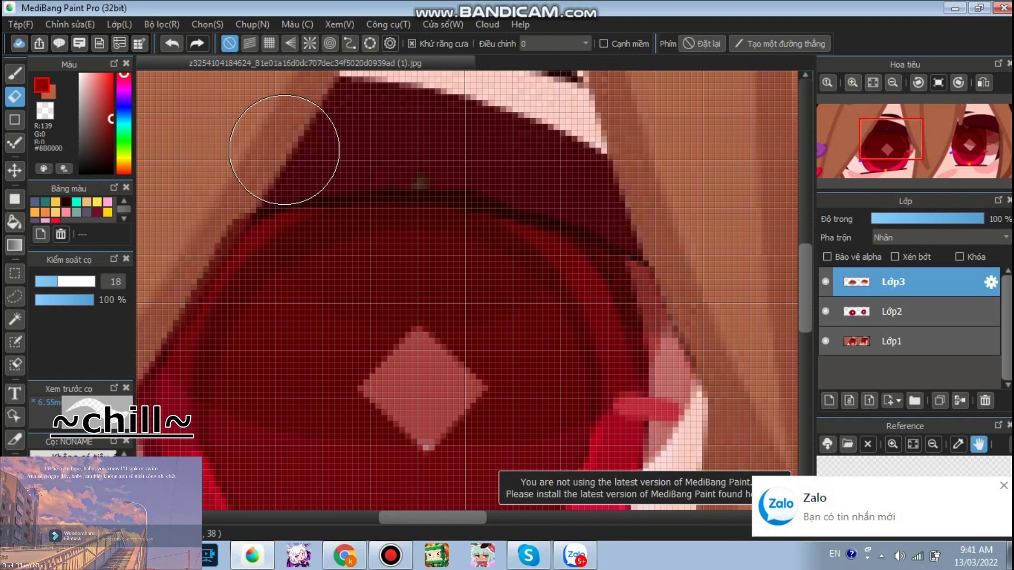
scroll(432, 169, down, 5)
scroll(597, 143, up, 2)
scroll(597, 136, down, 2)
scroll(590, 144, down, 2)
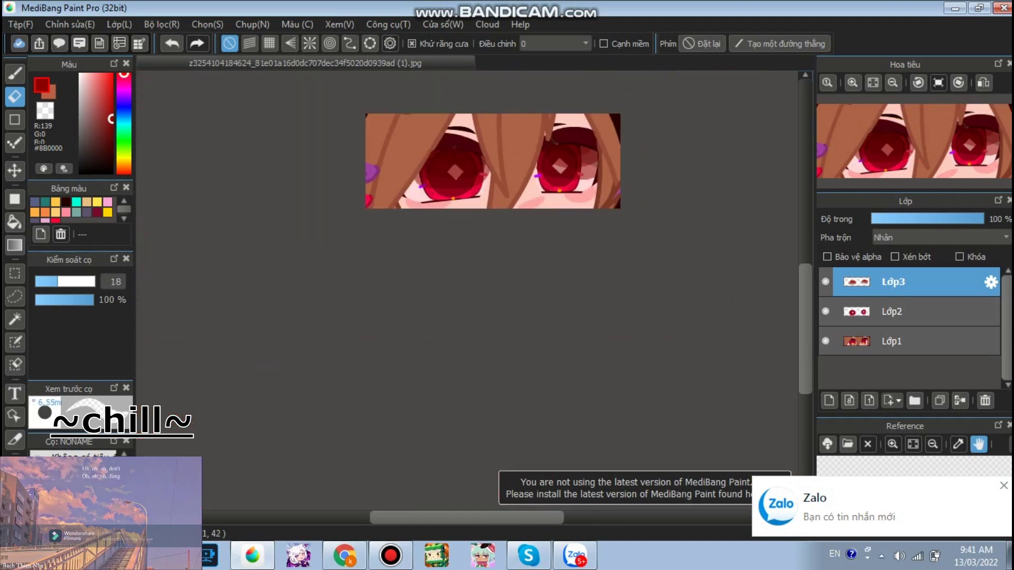
scroll(581, 148, down, 1)
scroll(507, 153, up, 3)
Add a new layer in Add (Thêm) mode and pick the dark red #93001B from the lower left iris as brush color.
click(15, 74)
scroll(588, 248, down, 3)
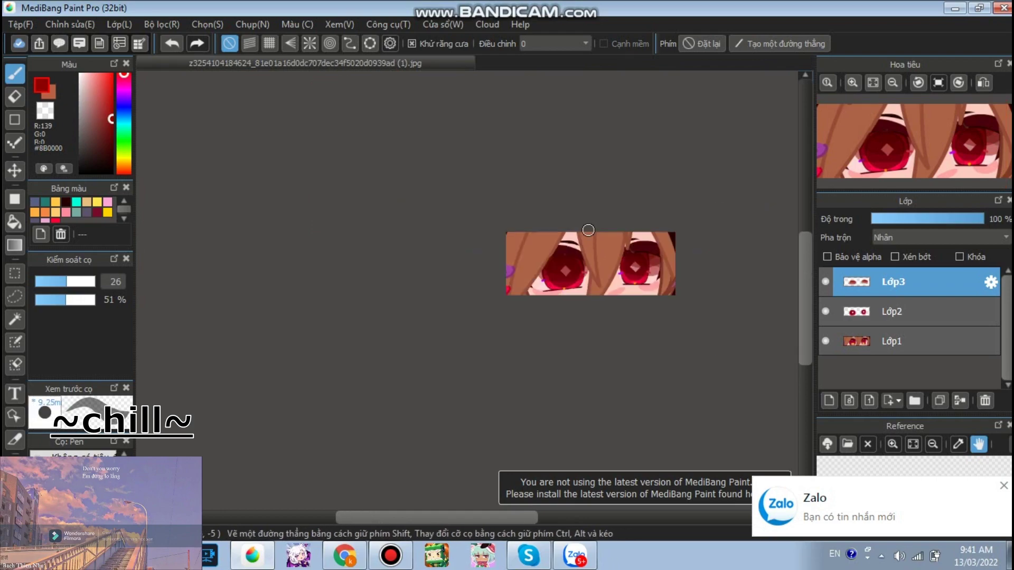
scroll(589, 230, up, 5)
click(829, 400)
click(940, 237)
click(908, 270)
scroll(418, 306, up, 6)
right_click(417, 306)
Try painting a round #93001B glow at the bottom center of the left iris with the Pen brush.
click(429, 285)
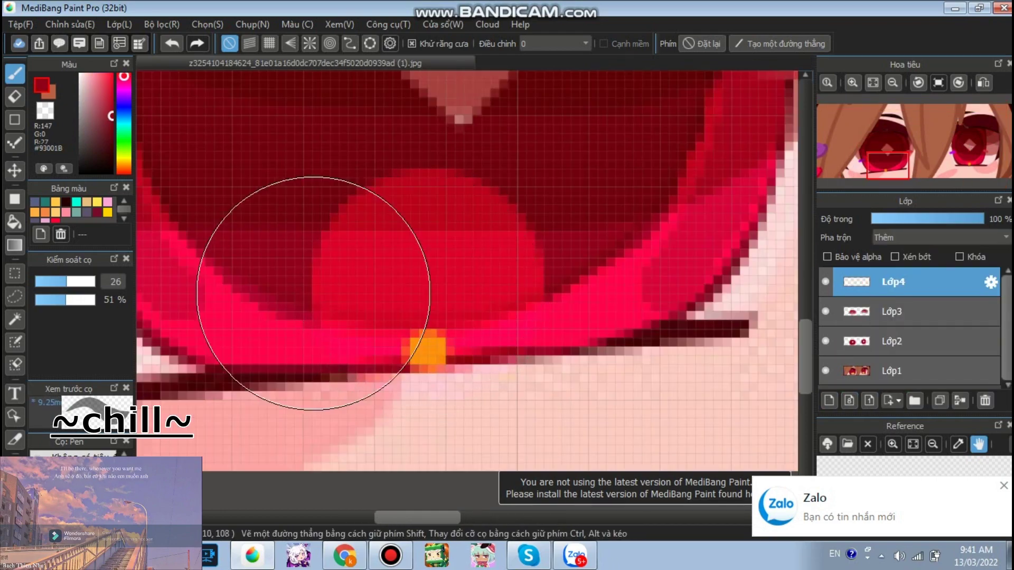
key(ctrl+z)
scroll(409, 307, up, 1)
mouse_move(342, 294)
mouse_down()
mouse_move(421, 317)
mouse_move(456, 270)
mouse_up()
scroll(353, 264, down, 2)
key(ctrl+z)
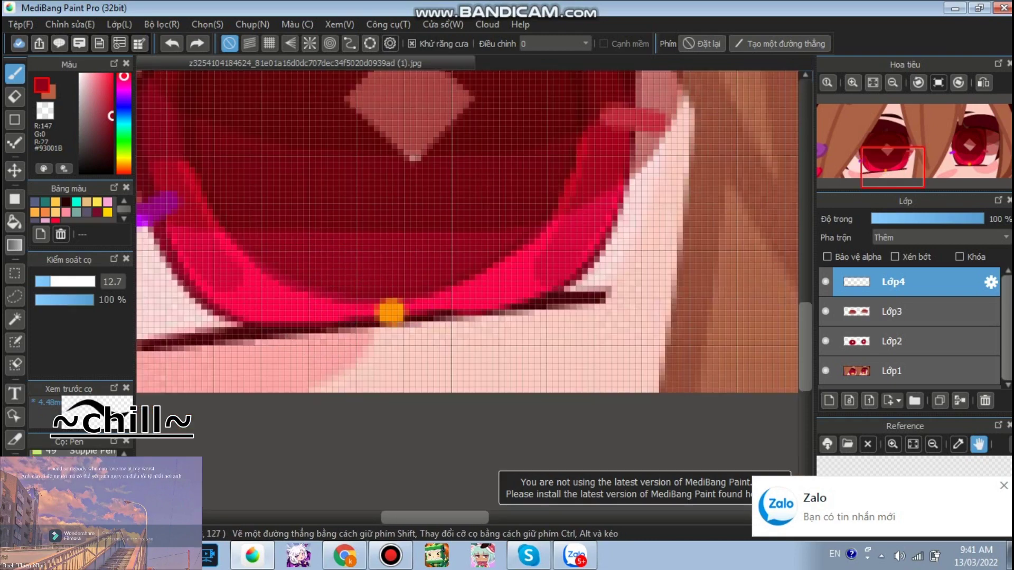
Paint a soft glow above the left iris's orange dot with the Watercolor (Wet) brush at size 12.7 and 12% opacity.
click(77, 494)
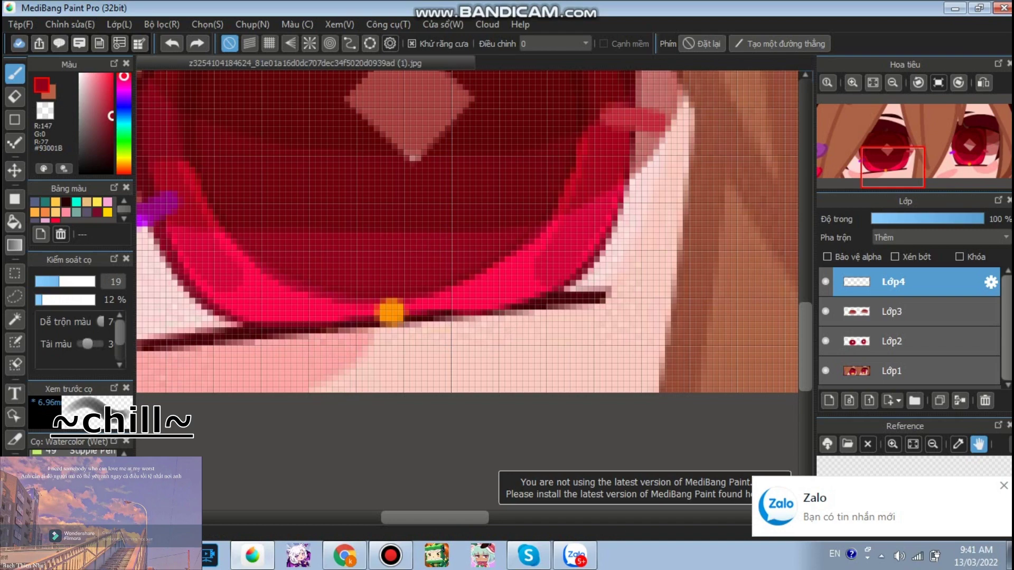
scroll(362, 238, up, 1)
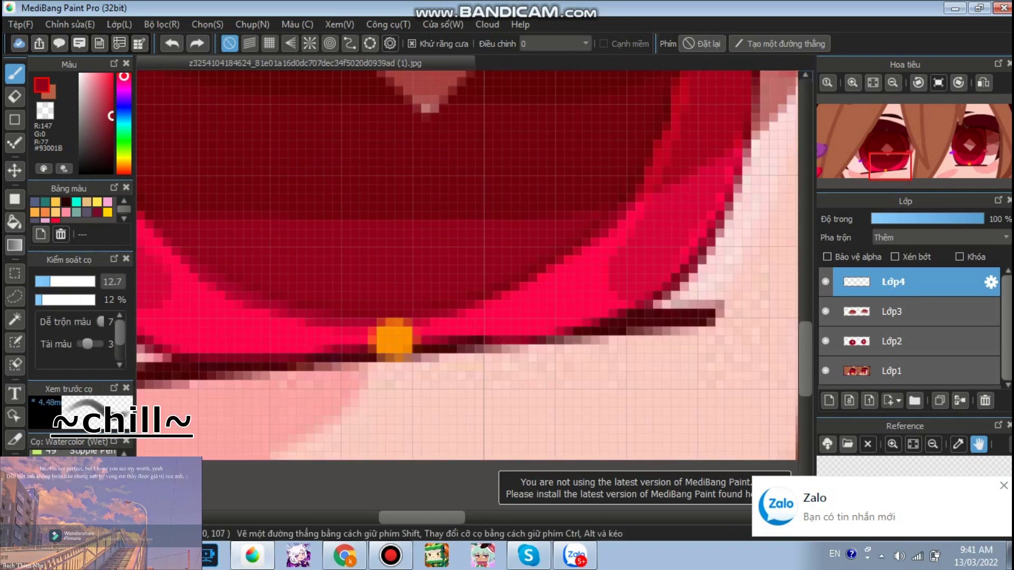
scroll(407, 294, down, 1)
click(408, 294)
scroll(338, 226, down, 2)
scroll(338, 225, up, 2)
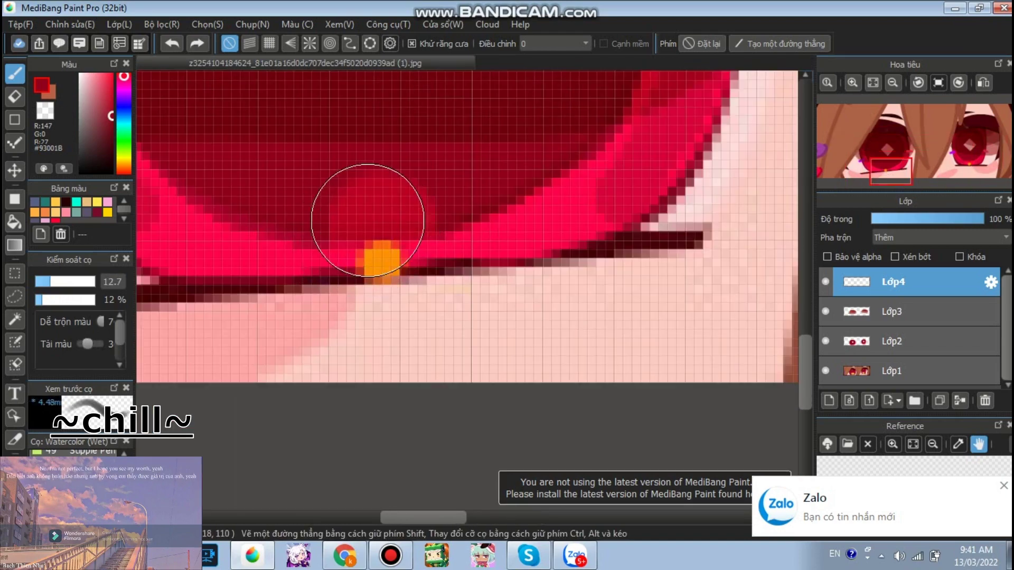
Paint a matching soft glow at the bottom center of the right iris and set Lớp4's opacity to 20%.
scroll(362, 248, down, 3)
scroll(747, 209, up, 2)
scroll(747, 209, up, 3)
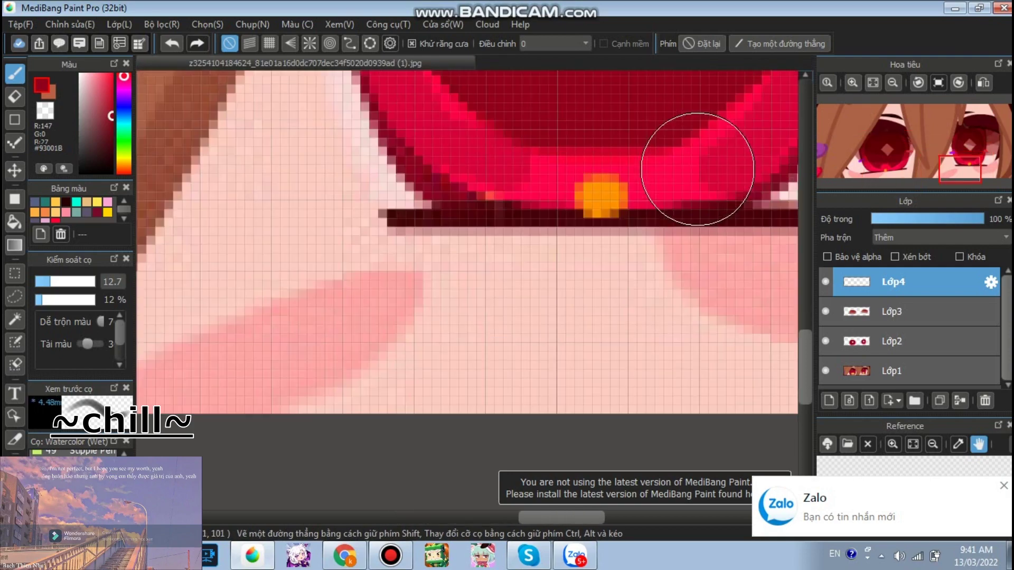
scroll(612, 196, down, 4)
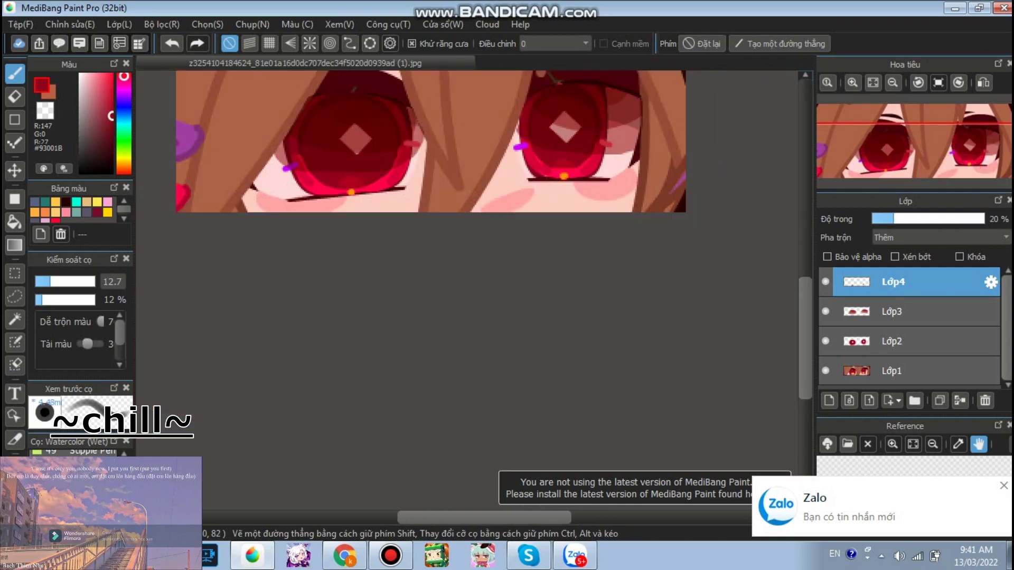
Try to merge the shadow layer Lớp3 down into Lớp2, and undo the merge.
scroll(310, 129, down, 2)
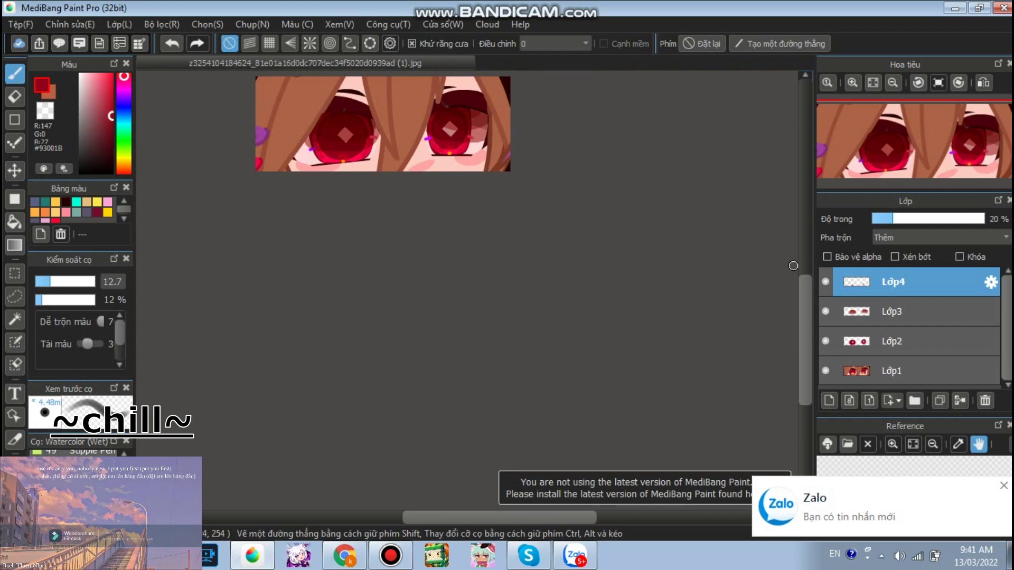
click(916, 312)
click(960, 401)
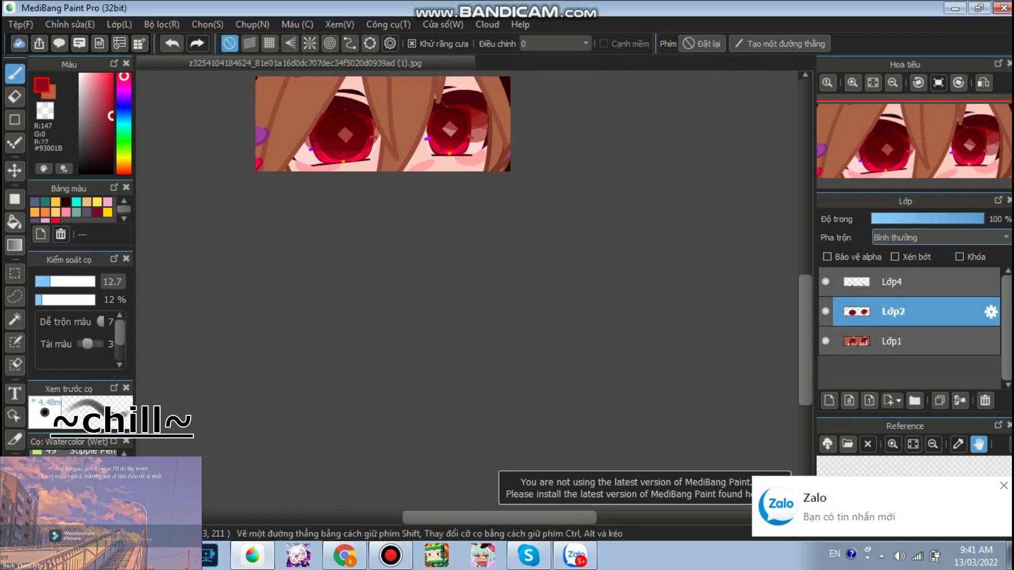
key(ctrl+z)
click(960, 400)
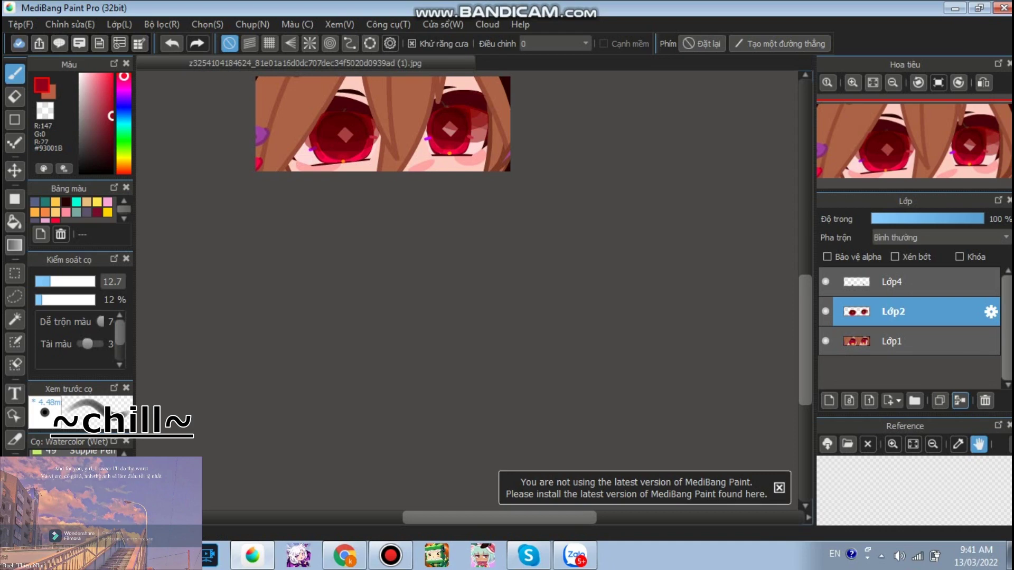
key(ctrl+z)
scroll(438, 164, up, 2)
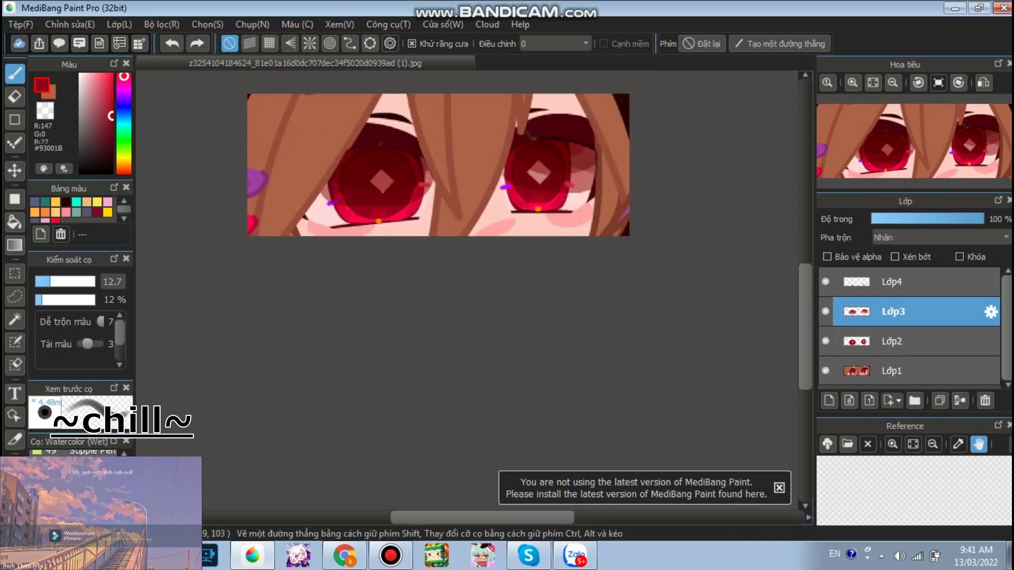
Try lowering Lớp3's opacity to 63% and merging it down, and undo both changes.
click(942, 219)
click(960, 401)
key(ctrl+z)
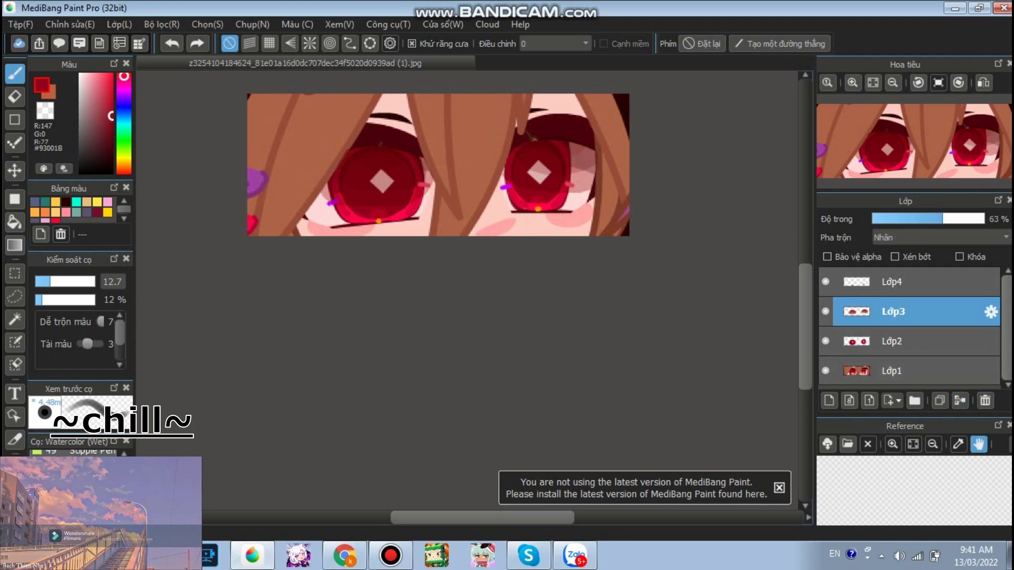
key(ctrl+z)
scroll(417, 140, down, 3)
scroll(416, 140, up, 2)
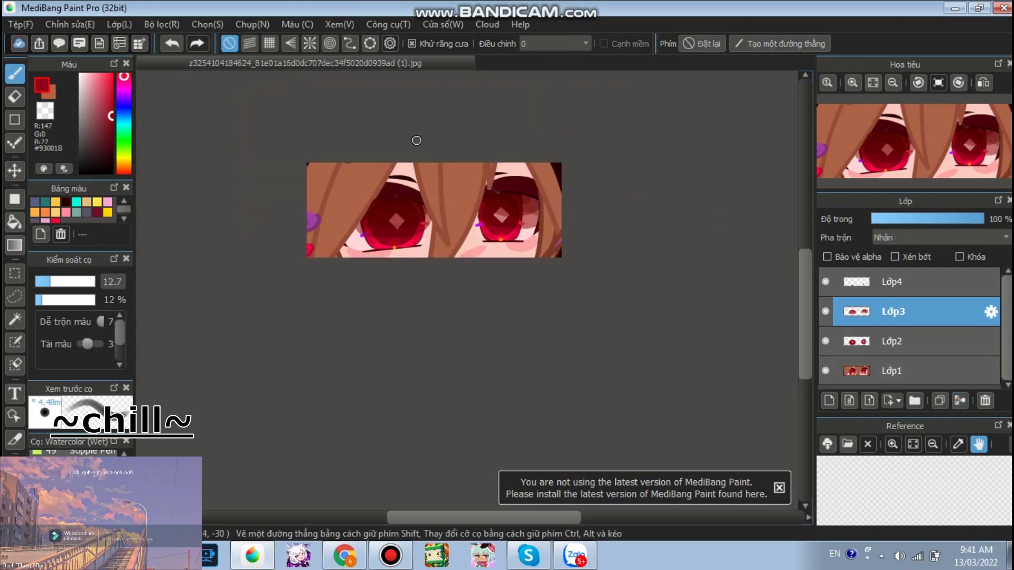
scroll(417, 174, up, 2)
scroll(456, 192, down, 2)
scroll(456, 192, up, 1)
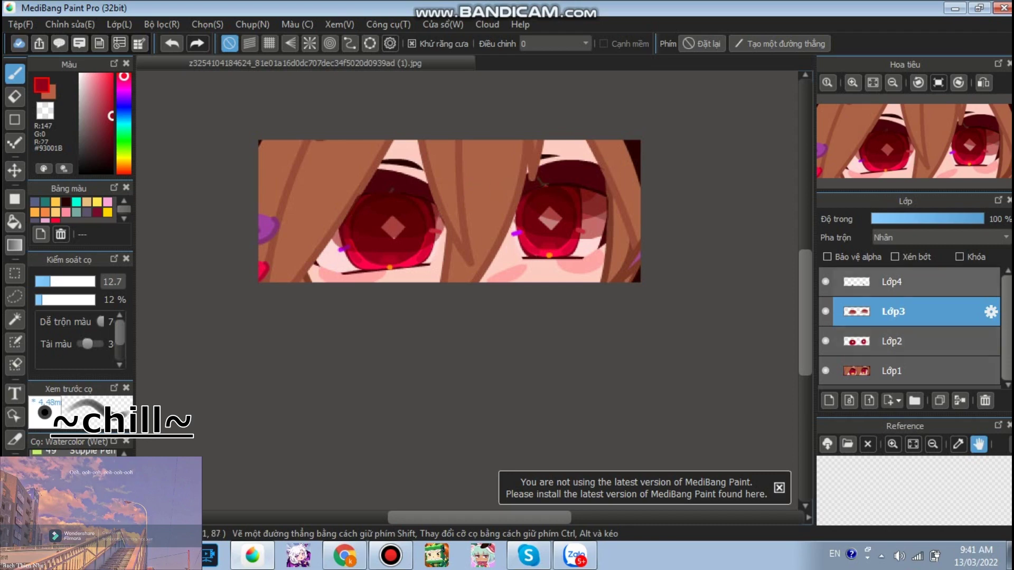
Set the opacity of the glow layer Lớp4 to 33%.
click(892, 282)
scroll(451, 243, up, 2)
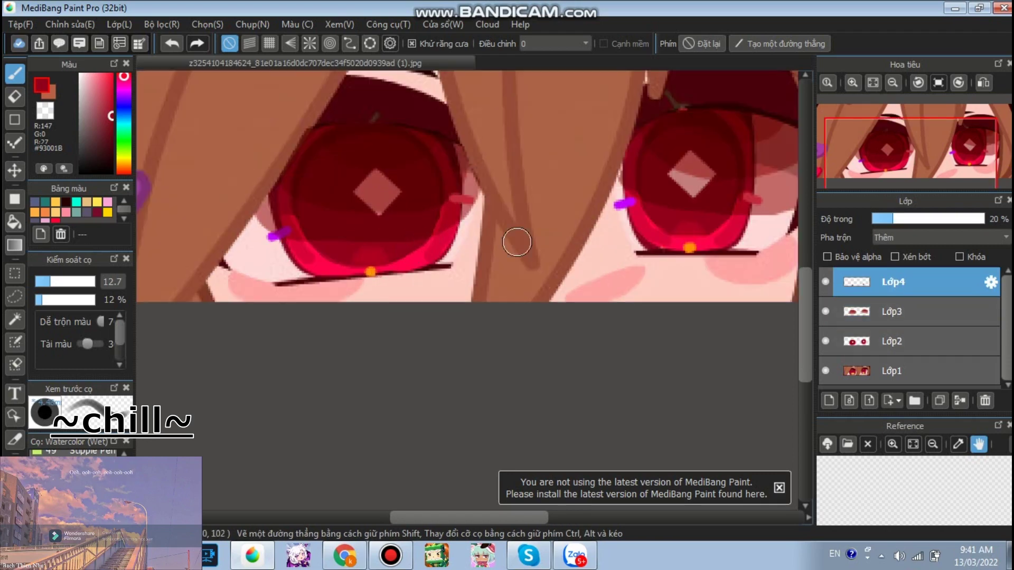
scroll(475, 232, down, 3)
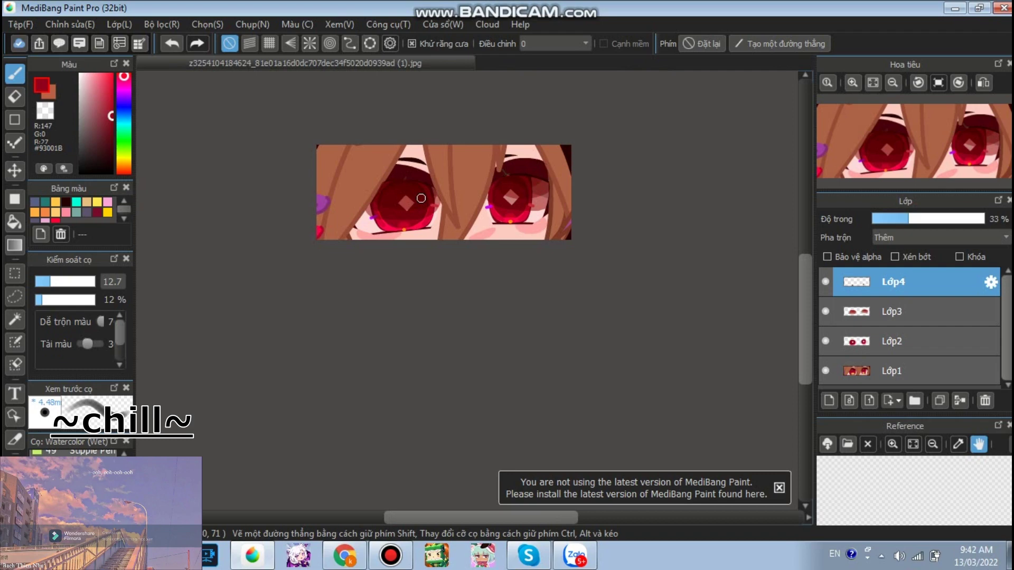
scroll(414, 177, up, 1)
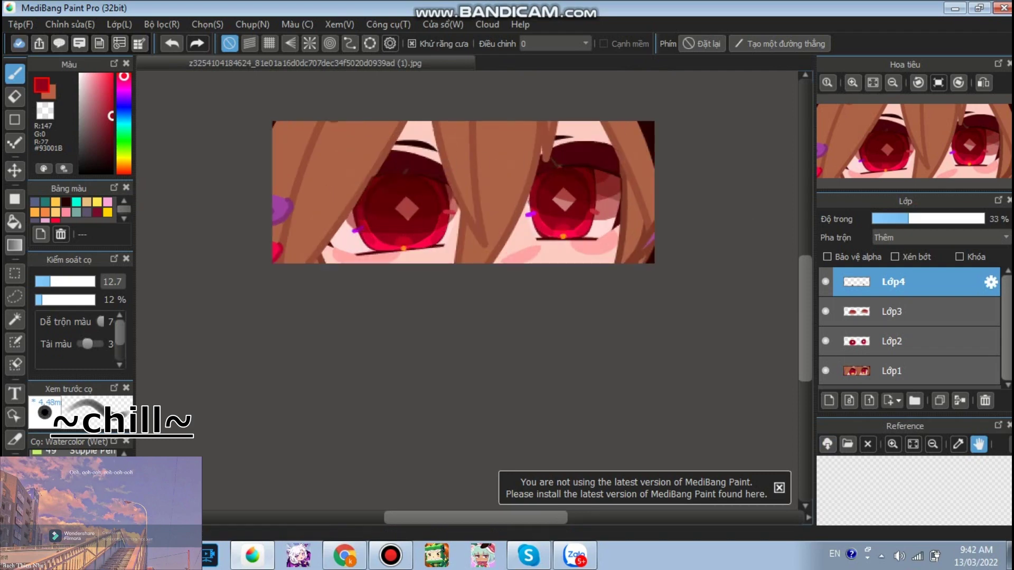
Add a new layer above Lớp4 in Add (Thêm) mode.
click(829, 400)
click(940, 238)
click(917, 269)
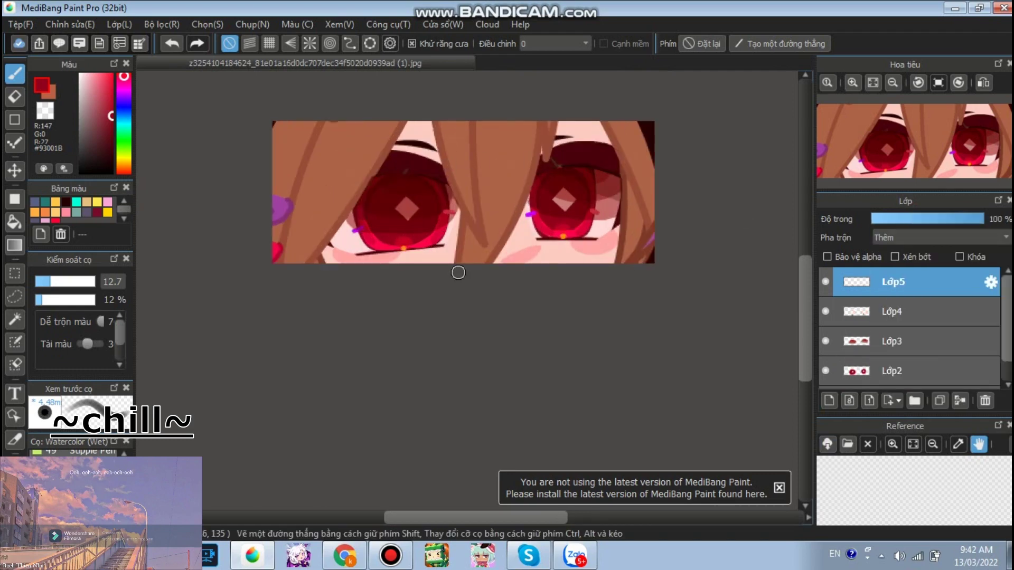
Paint a soft #93001B glow over the lower eyes with the Airbrush at size 100 and 28% opacity, and set Lớp5's opacity to 58%.
scroll(410, 235, up, 4)
scroll(74, 491, down, 1)
click(74, 494)
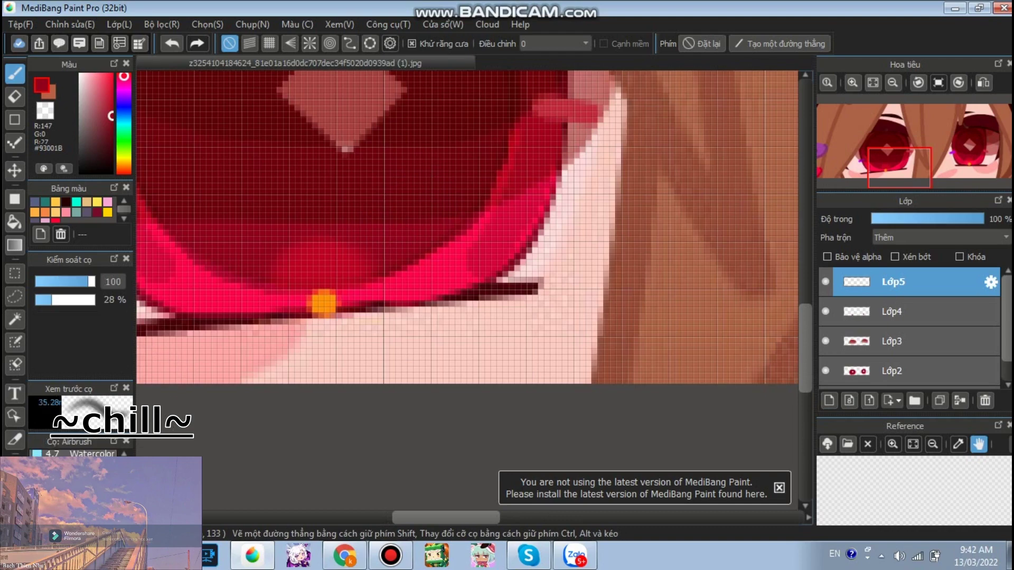
click(296, 248)
scroll(423, 236, down, 2)
scroll(425, 236, down, 3)
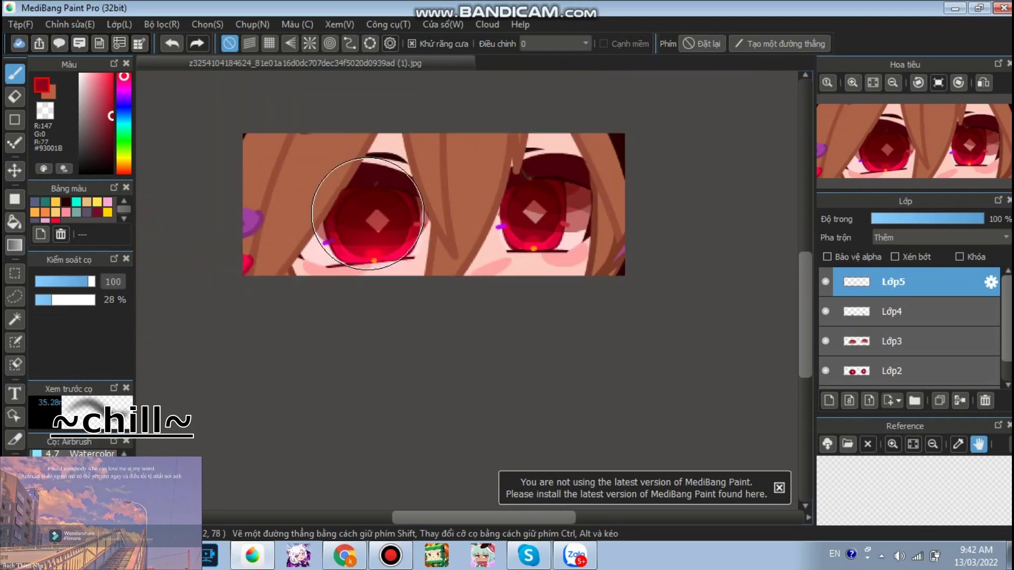
scroll(464, 249, up, 3)
scroll(498, 226, down, 3)
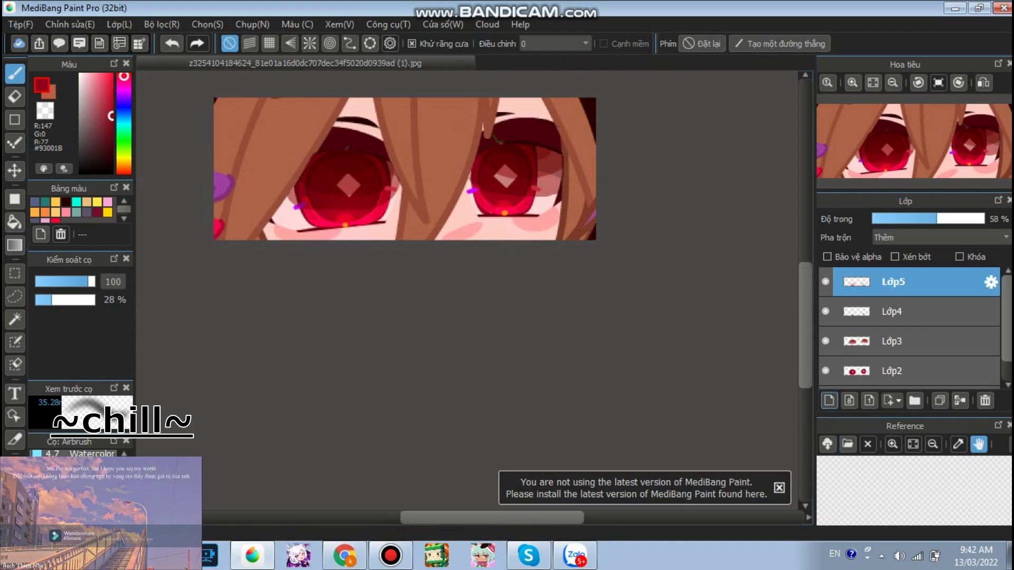
Add another new layer above Lớp5 in Add (Thêm) mode.
click(939, 237)
click(897, 266)
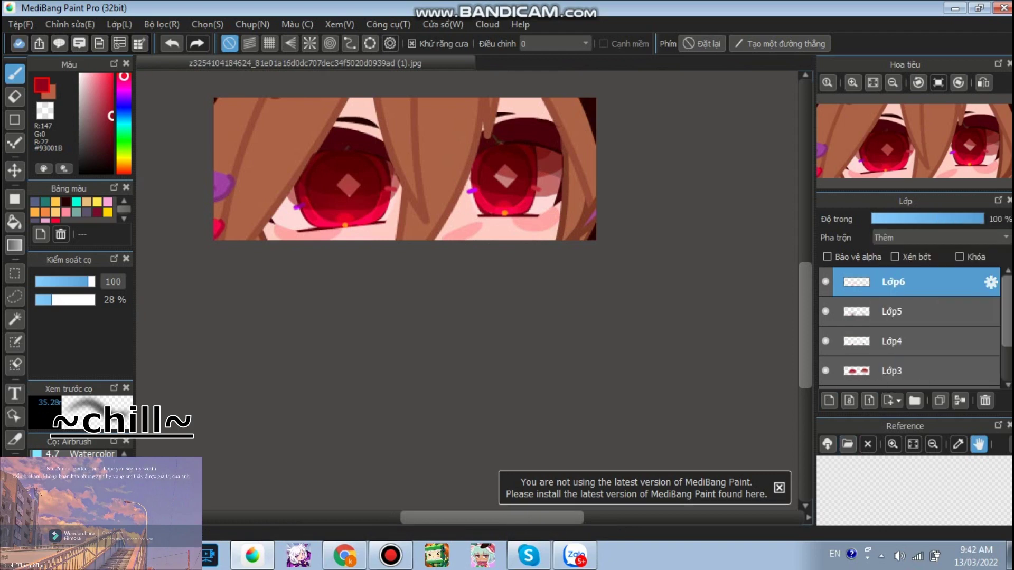
click(390, 555)
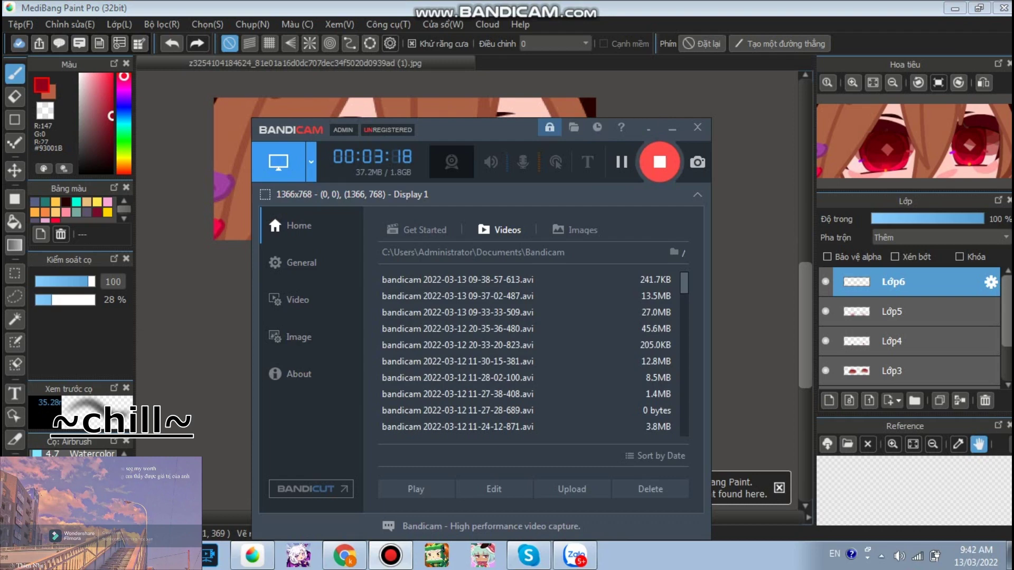
click(671, 128)
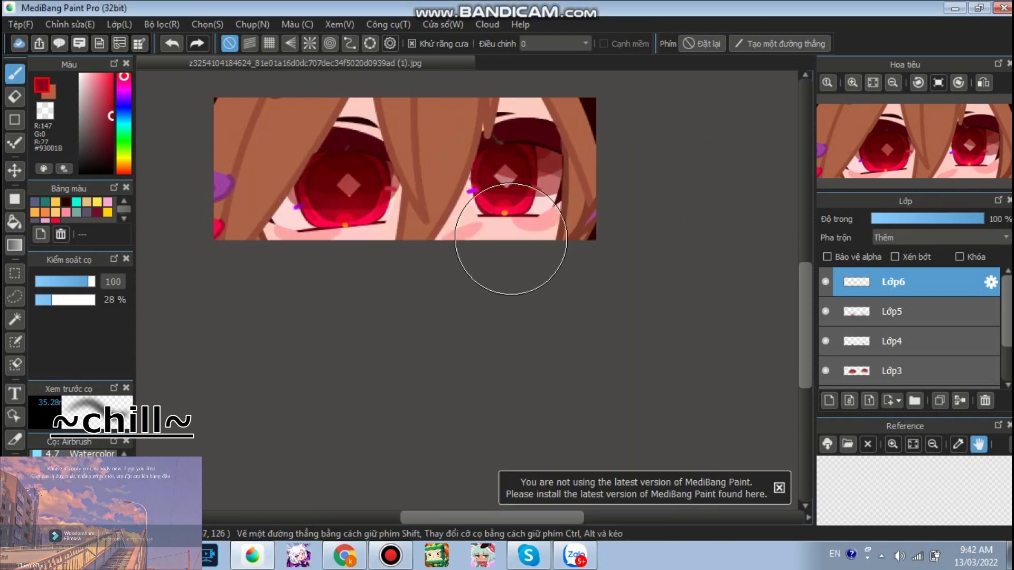
Airbrush a further soft dark red glow over the eyes on Lớp6 and set the layer's opacity to 53%.
drag(479, 189, 484, 195)
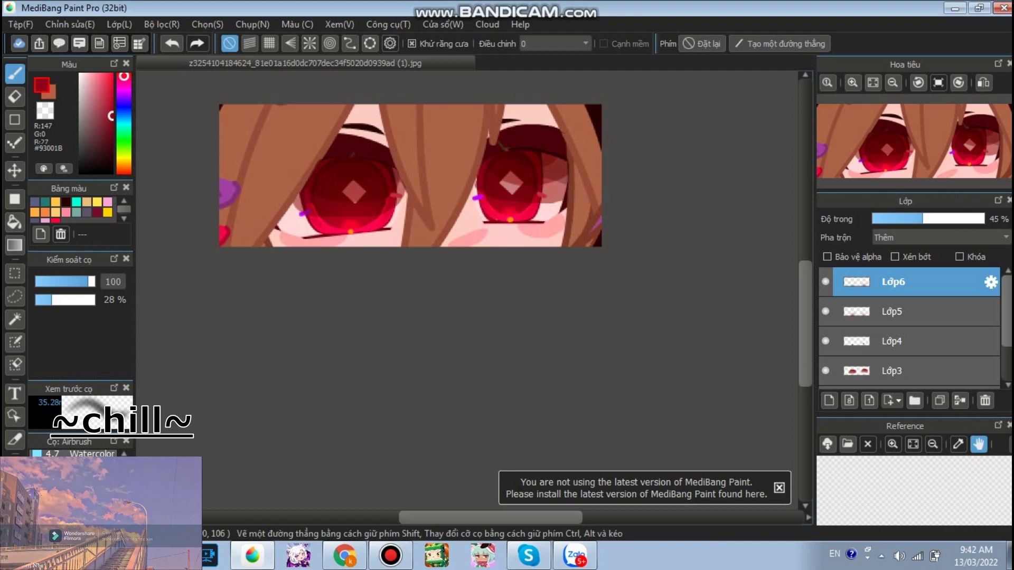
drag(928, 219, 931, 218)
scroll(399, 184, down, 1)
scroll(402, 179, up, 3)
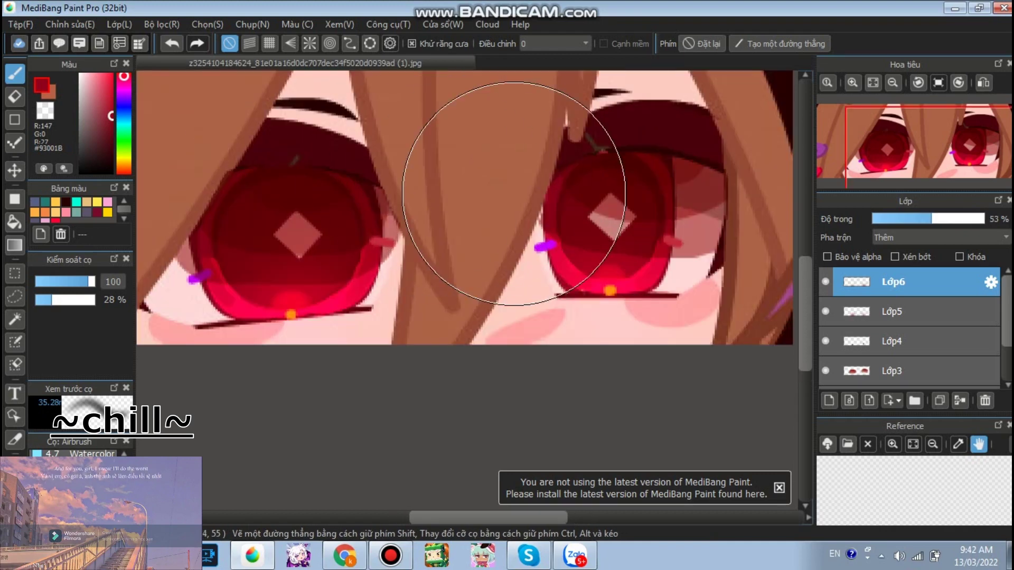
scroll(532, 203, down, 1)
Move layer Lớp3 to the top of the stack and add a new layer above it in Divide (Sự phân chia) mode.
drag(892, 371, 892, 281)
click(829, 400)
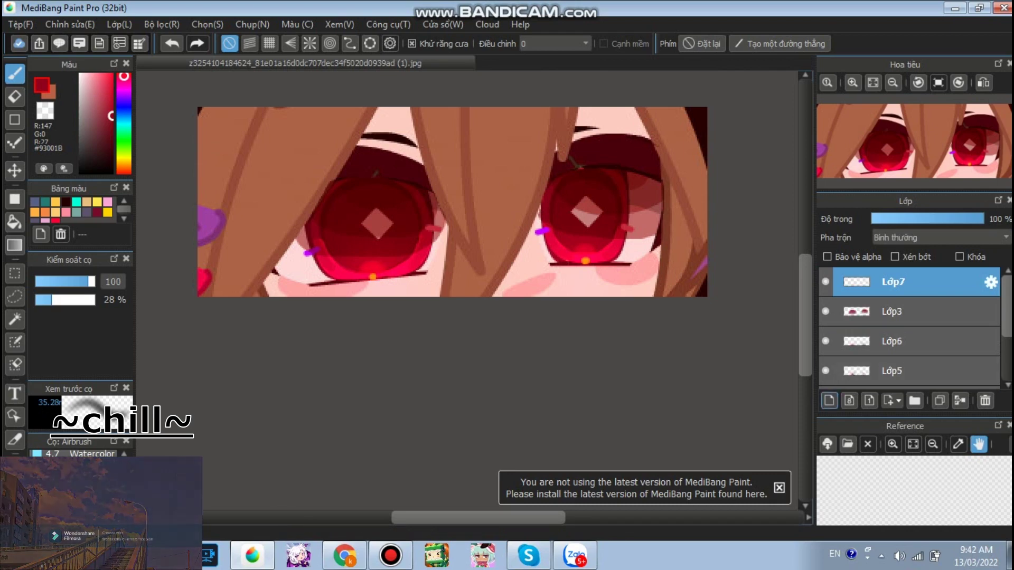
click(940, 237)
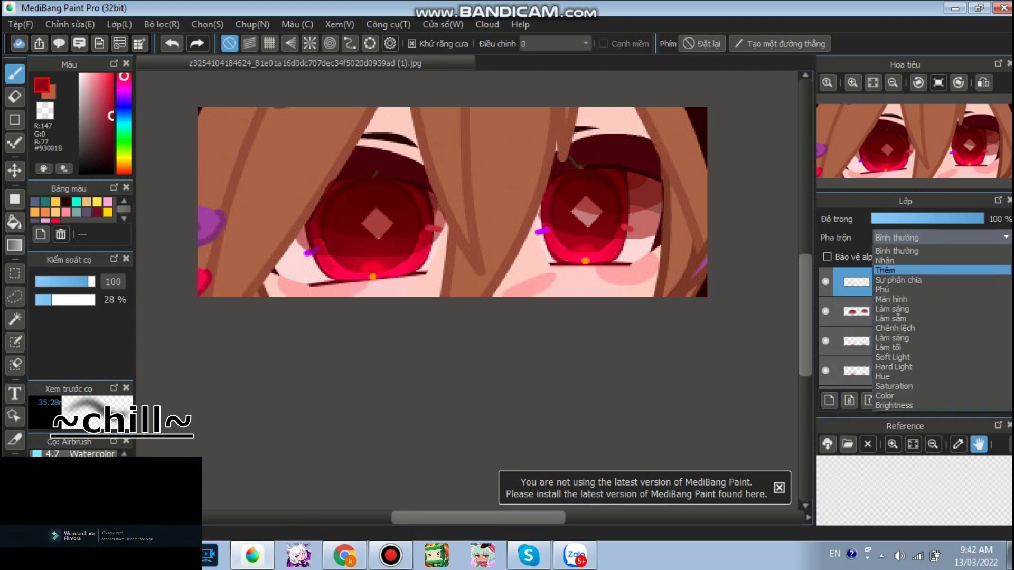
click(908, 280)
Set the brush color to white #FFFFFF and choose the Pen brush at size 1 with 100% opacity.
click(79, 74)
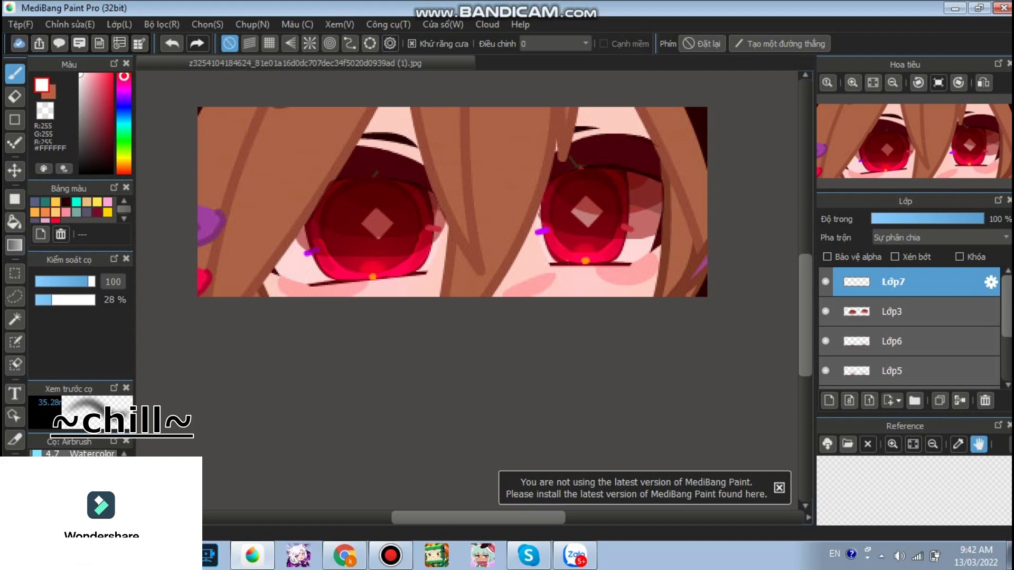
click(79, 489)
click(79, 478)
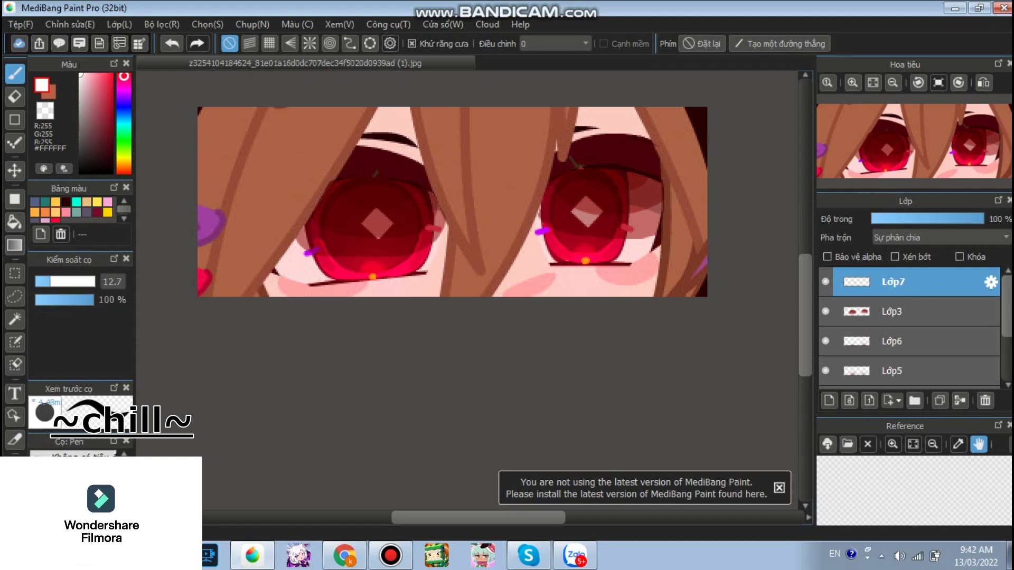
scroll(369, 165, up, 6)
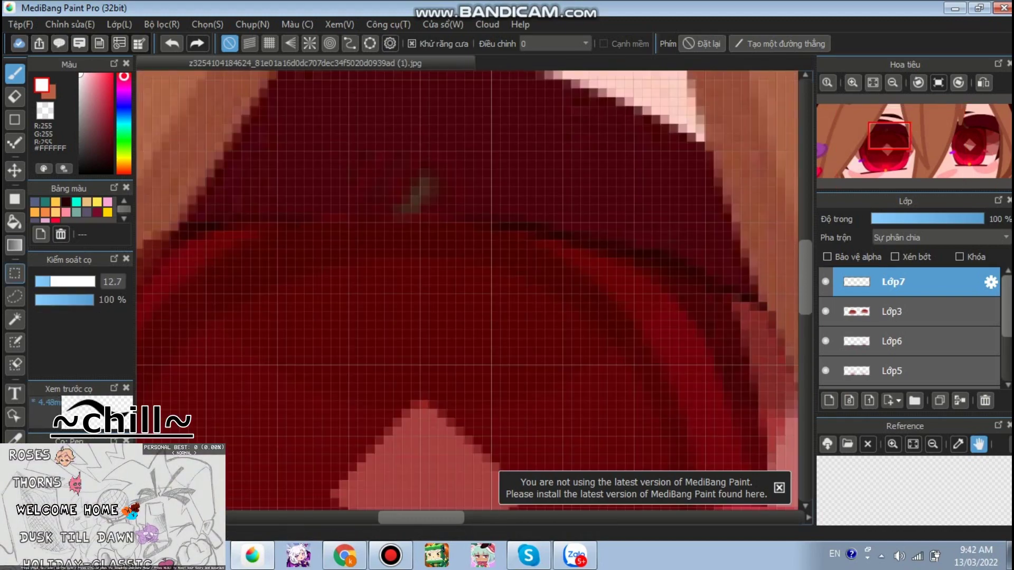
scroll(397, 233, up, 2)
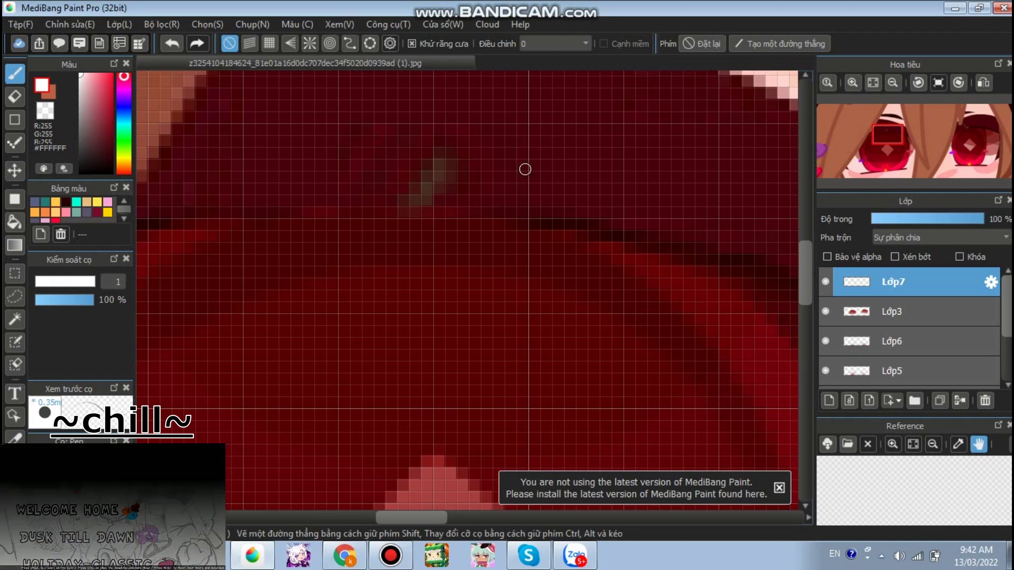
scroll(420, 216, up, 1)
scroll(420, 216, up, 1)
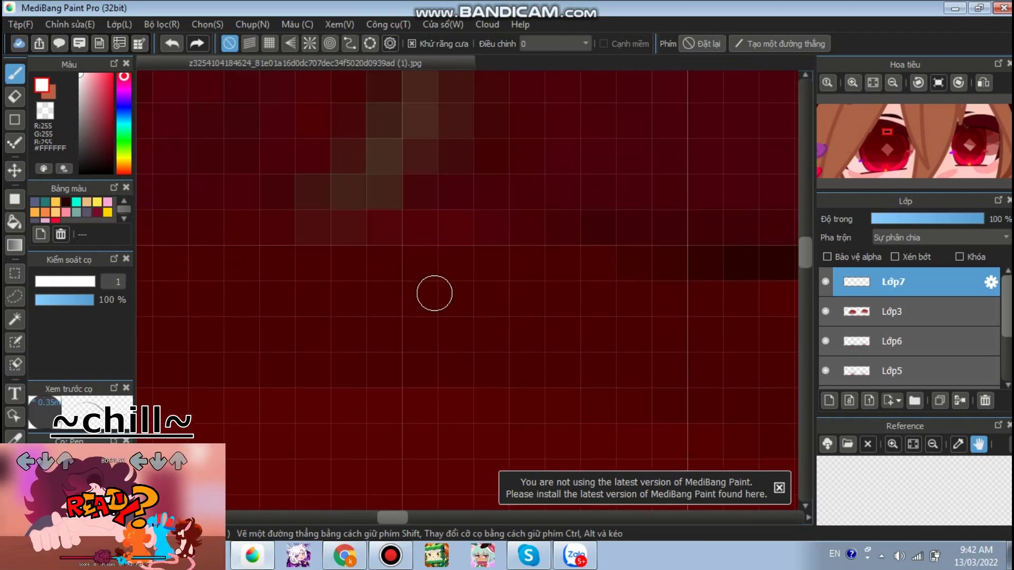
scroll(432, 229, down, 3)
scroll(430, 183, up, 4)
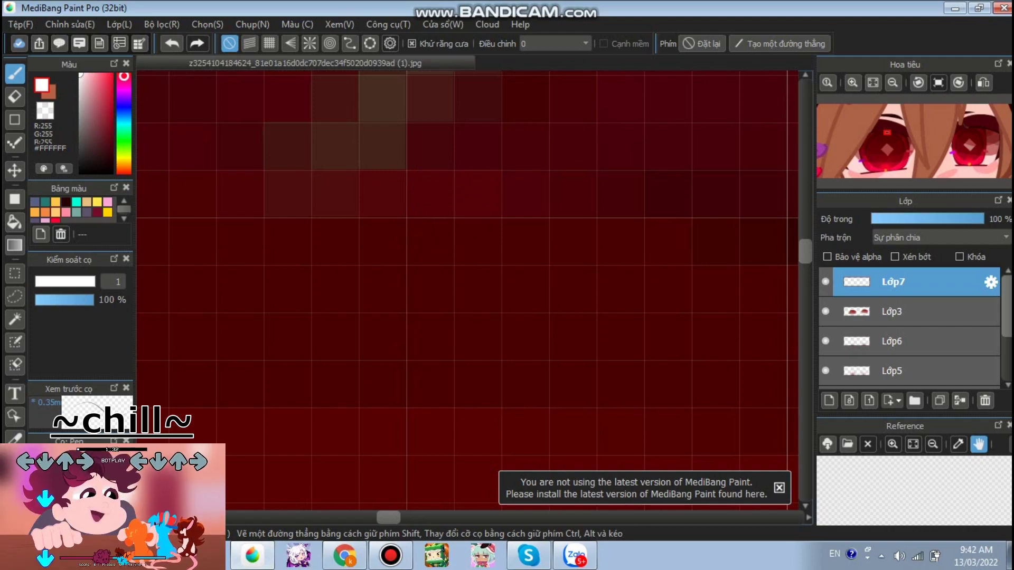
Switch Lớp7 to Add (Thêm) mode and paint a small white dot at the top center edge of the left iris.
click(939, 237)
scroll(908, 296, up, 3)
click(898, 262)
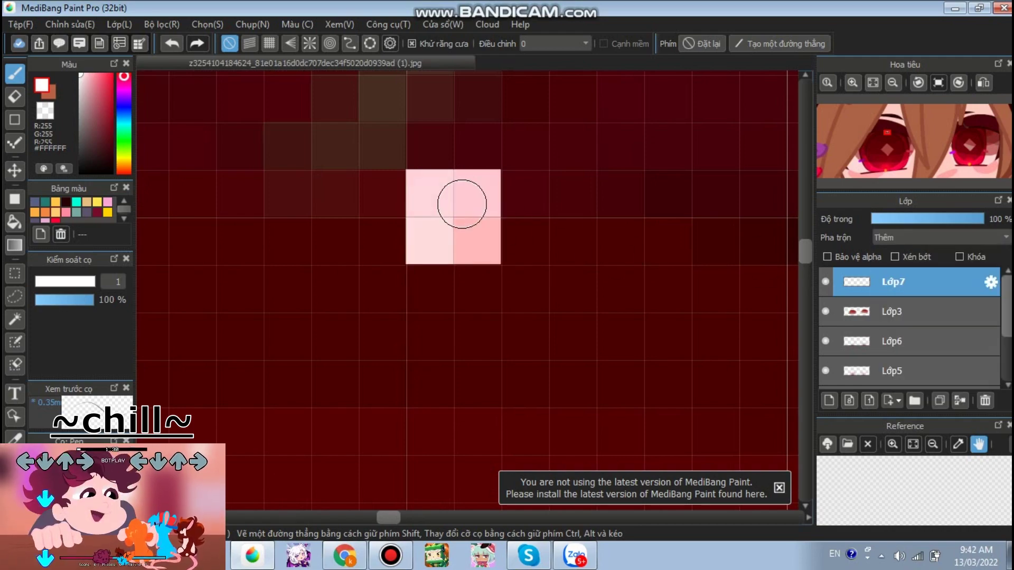
Paint a matching small white dot at the top center edge of the right iris.
scroll(464, 232, down, 3)
scroll(622, 201, up, 5)
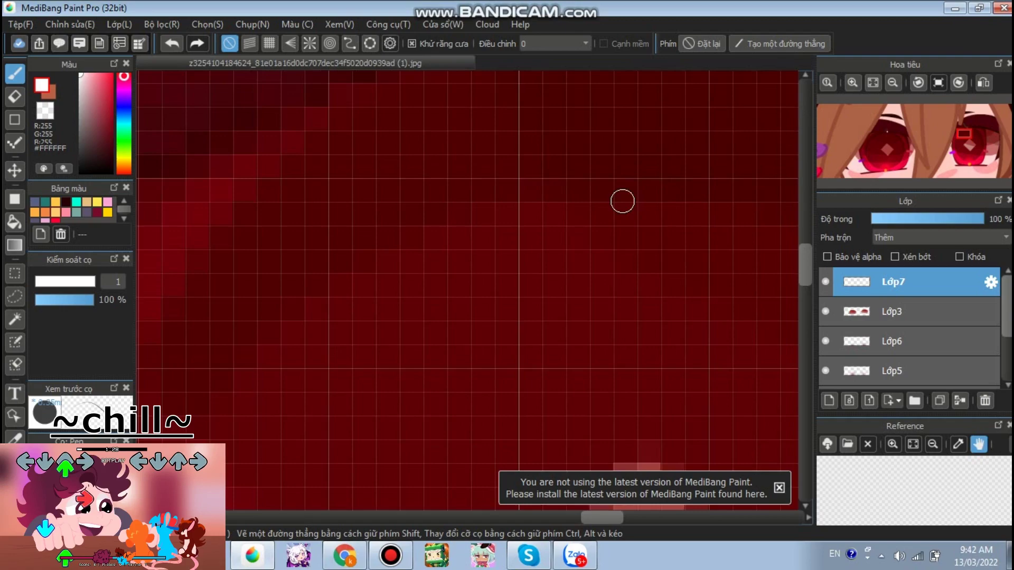
scroll(607, 217, down, 3)
scroll(599, 231, up, 6)
mouse_move(587, 204)
mouse_down()
mouse_move(591, 231)
mouse_move(609, 241)
mouse_move(614, 211)
mouse_move(584, 238)
mouse_move(617, 231)
mouse_move(603, 222)
mouse_move(623, 206)
mouse_move(603, 232)
mouse_up()
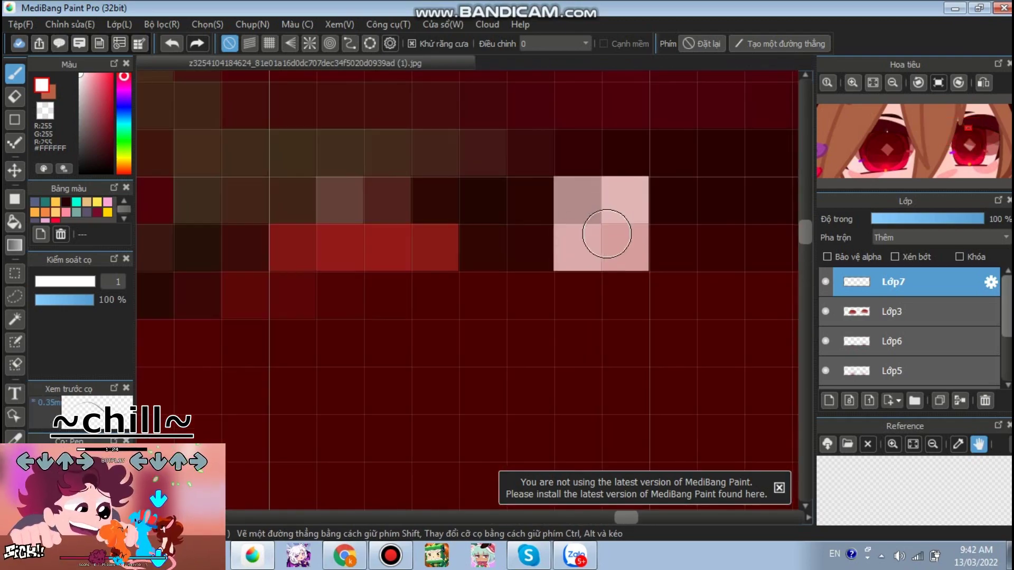
Paint small white dots on the upper edges of the dark eyelids, straight above the iris dots of both eyes.
scroll(592, 240, down, 4)
scroll(284, 229, up, 5)
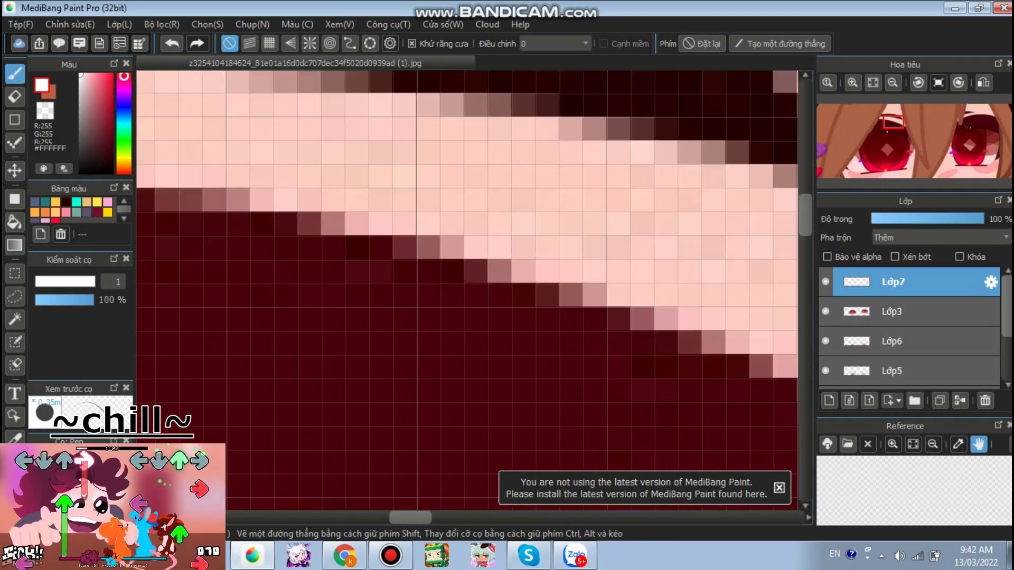
scroll(222, 218, up, 2)
mouse_move(222, 217)
mouse_down()
mouse_move(223, 258)
mouse_move(216, 231)
mouse_move(235, 237)
mouse_move(245, 264)
mouse_move(219, 289)
mouse_move(240, 222)
mouse_up()
scroll(241, 222, down, 4)
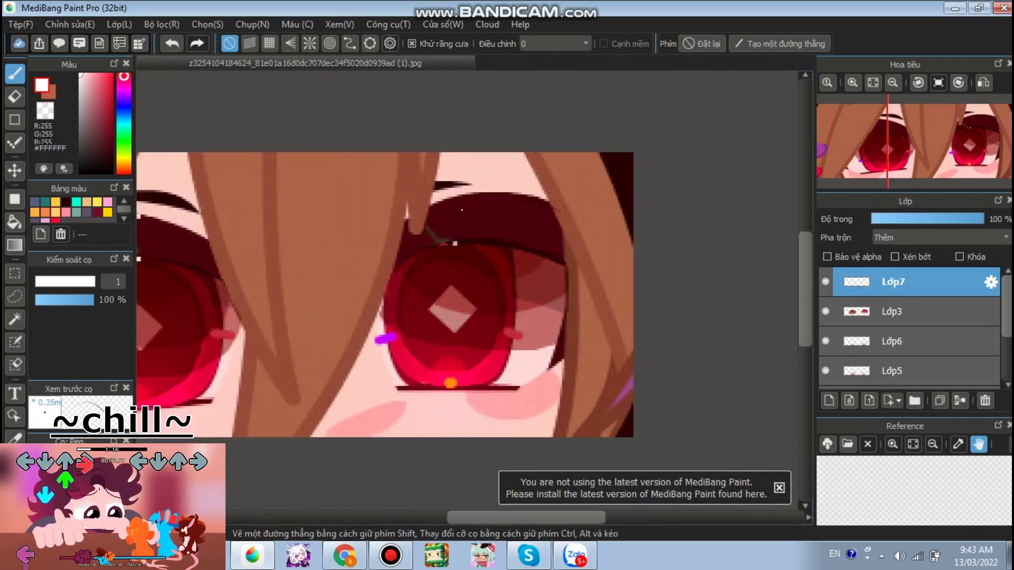
scroll(461, 212, up, 6)
drag(449, 182, 454, 182)
Paint small white dots just above the tips of the diamond pupils in both eyes.
scroll(468, 191, down, 5)
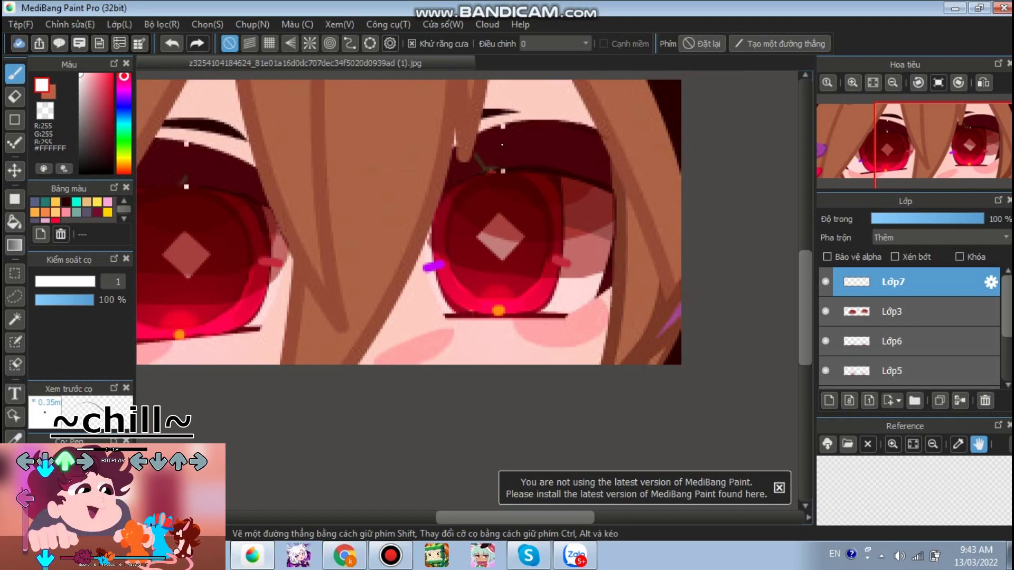
scroll(362, 185, up, 6)
scroll(361, 185, up, 2)
mouse_move(349, 187)
mouse_down()
mouse_move(347, 207)
mouse_move(358, 177)
mouse_move(351, 190)
mouse_up()
scroll(351, 190, down, 4)
drag(734, 163, 545, 174)
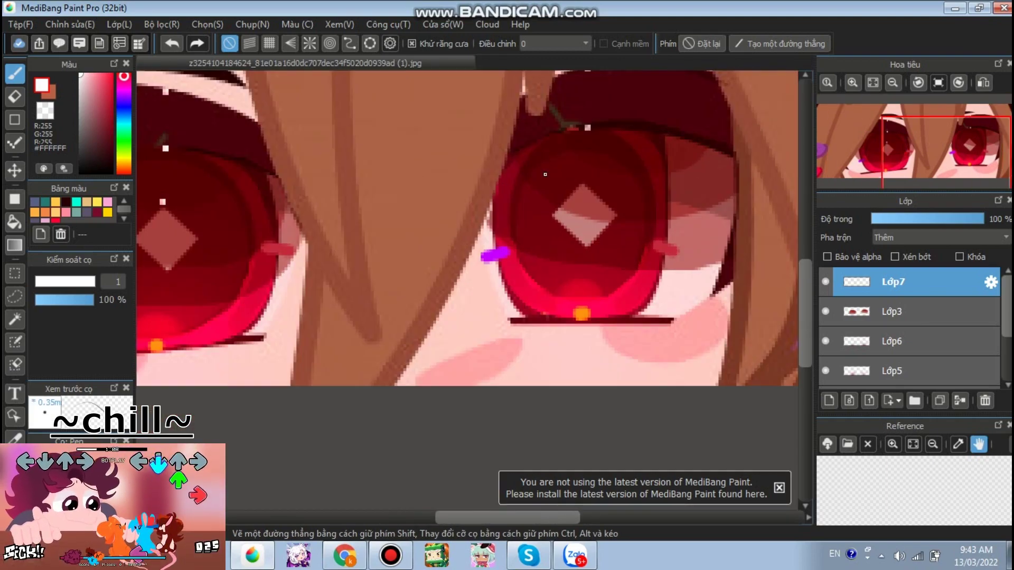
scroll(545, 174, up, 6)
click(611, 152)
mouse_move(611, 152)
mouse_down()
mouse_move(606, 172)
mouse_move(608, 157)
mouse_move(664, 152)
mouse_up()
scroll(609, 157, down, 8)
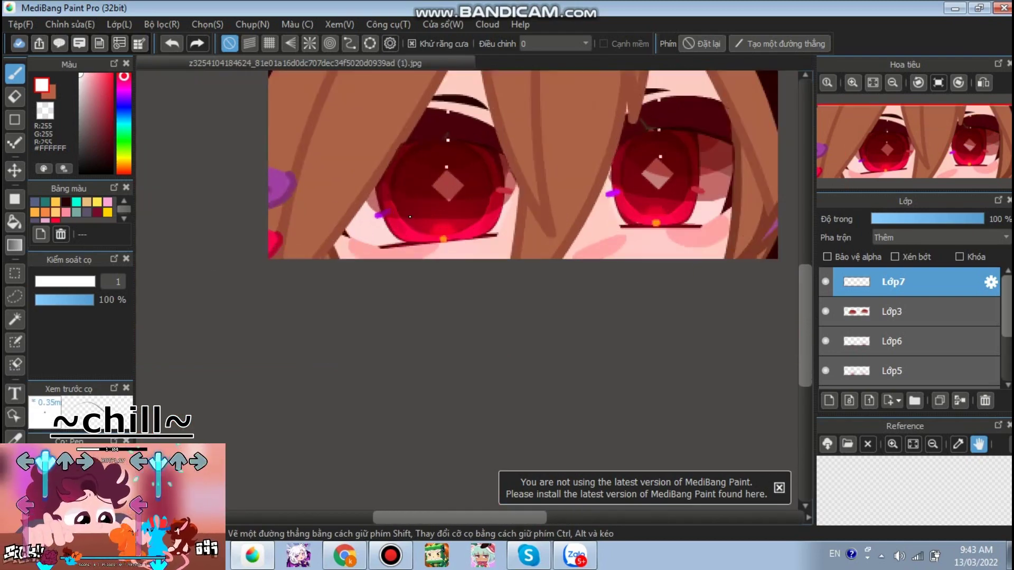
Paint small white dots on the orange spots at the lower edge of both irises.
scroll(438, 239, up, 5)
scroll(464, 261, up, 2)
click(389, 235)
click(389, 235)
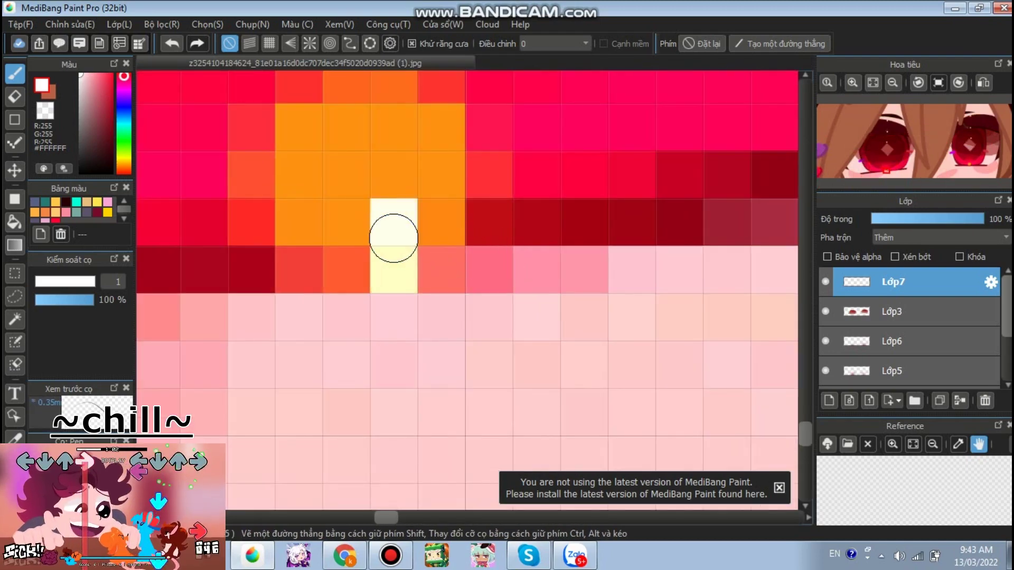
scroll(401, 234, down, 4)
scroll(417, 233, down, 3)
scroll(546, 406, up, 7)
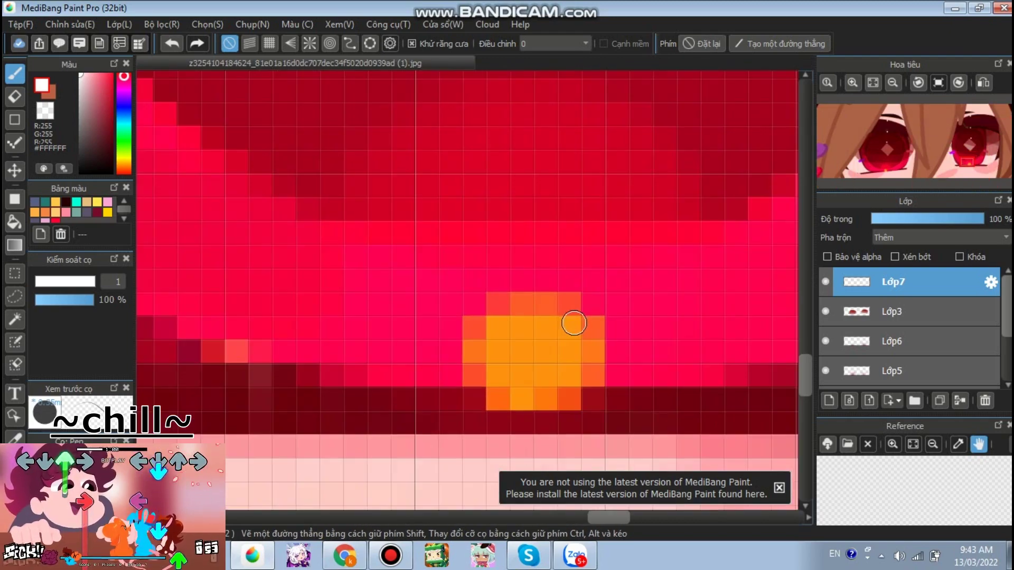
click(546, 406)
scroll(547, 406, down, 7)
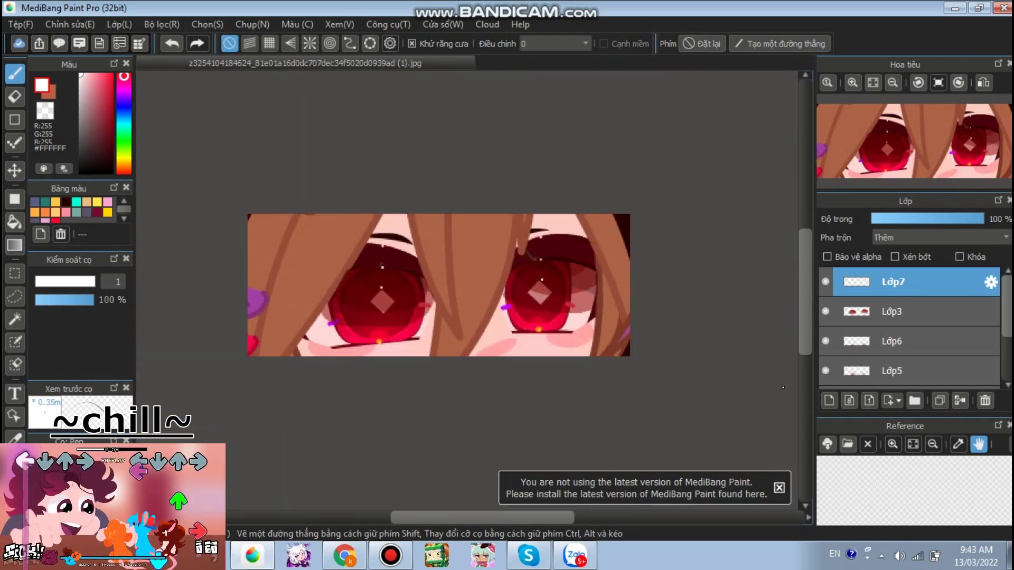
Add a new layer above the white dots layer and set its blend mode to Add (Thêm).
click(925, 238)
click(922, 261)
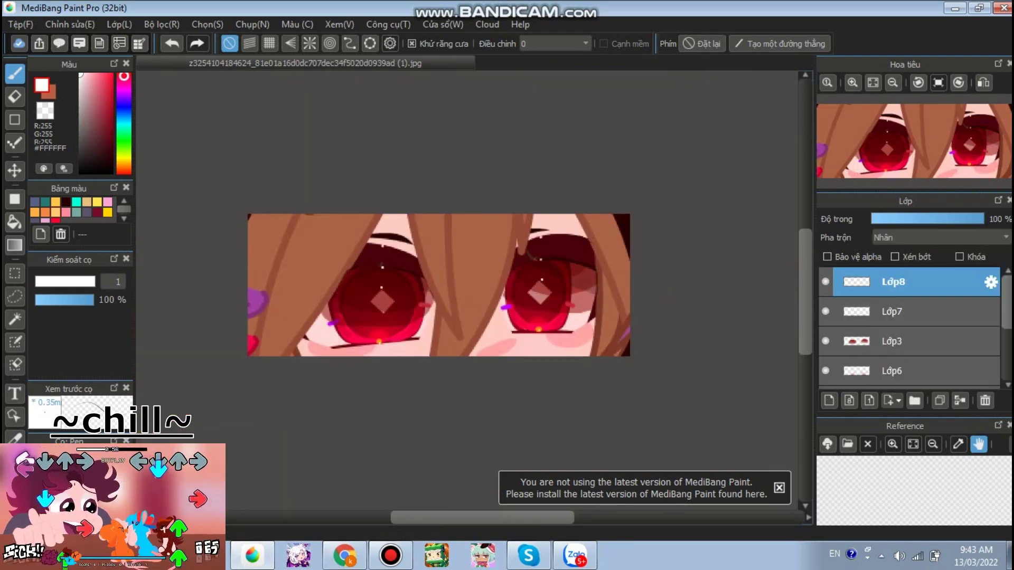
click(924, 238)
click(922, 269)
Sample the dark red #49000B from the eyelid and paint a horizontal highlight band across the right eyelid with a 14.5 brush.
scroll(599, 221, up, 2)
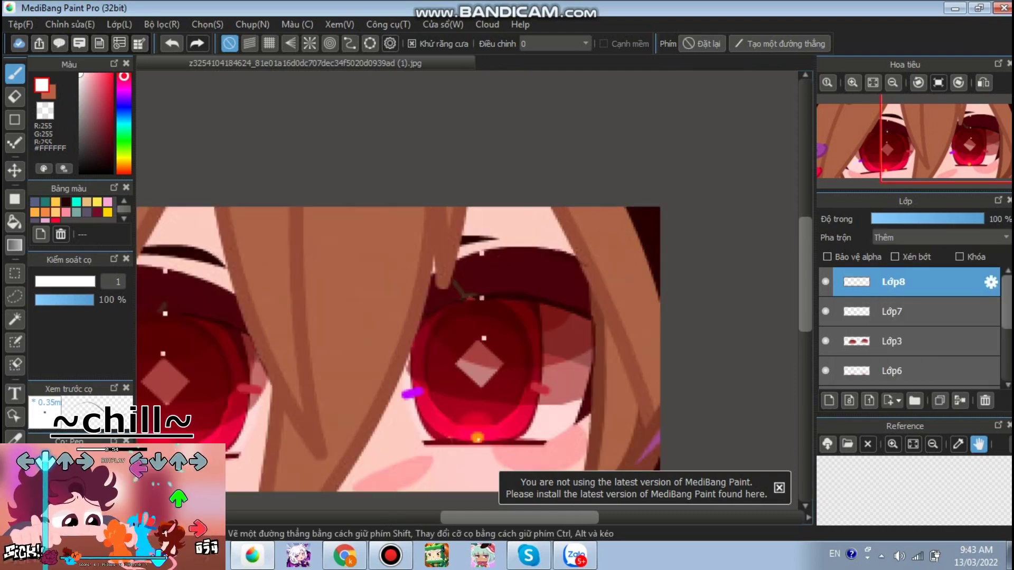
scroll(501, 369, up, 1)
drag(501, 370, 573, 290)
right_click(591, 163)
scroll(597, 159, up, 1)
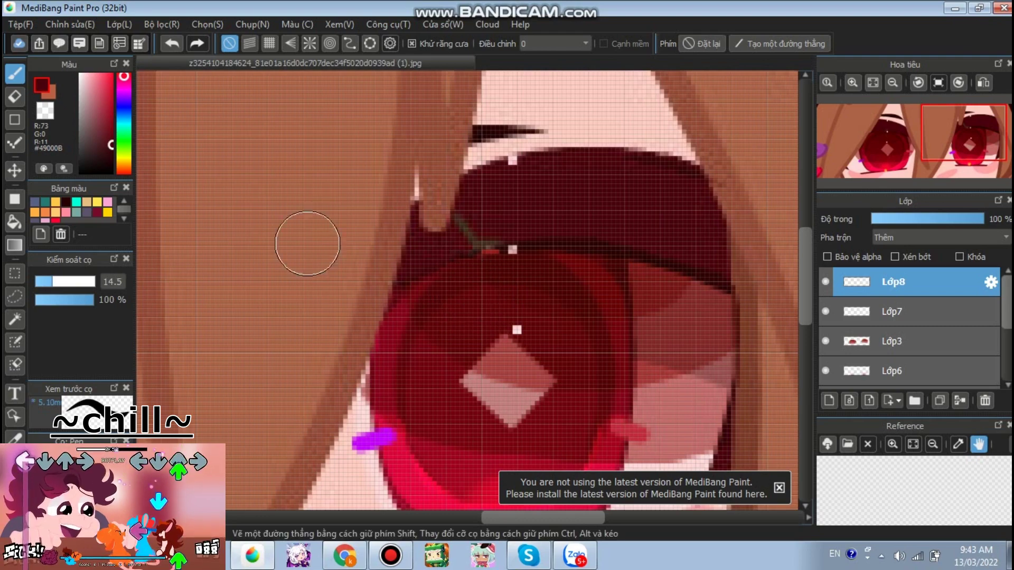
scroll(558, 194, up, 1)
scroll(558, 194, up, 1)
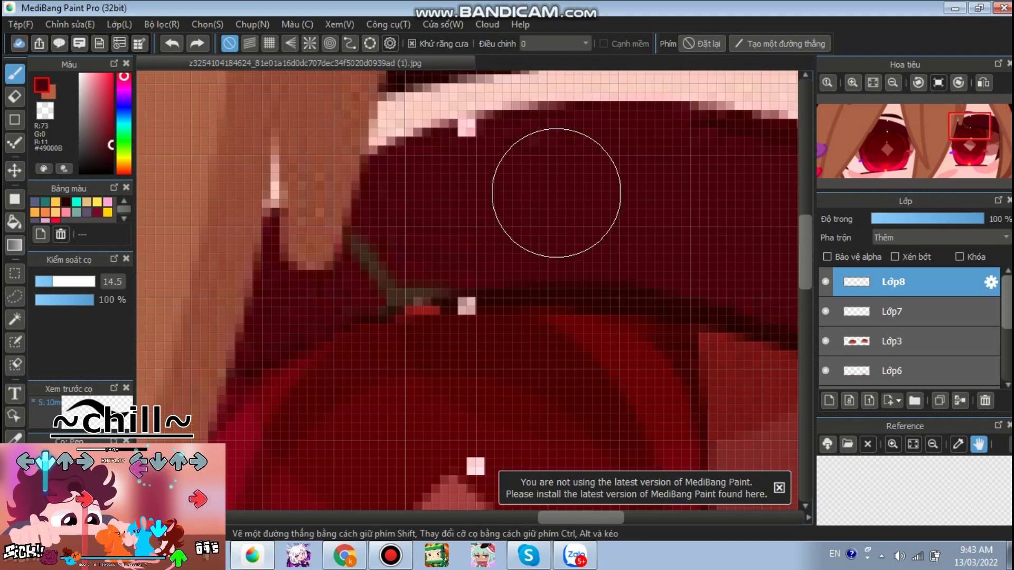
mouse_move(415, 213)
mouse_down()
mouse_move(470, 199)
mouse_move(665, 211)
mouse_move(700, 223)
mouse_up()
Paint a matching dark red highlight band across the left eyelid.
scroll(680, 211, down, 5)
scroll(459, 224, up, 5)
mouse_move(479, 210)
mouse_down()
mouse_move(680, 198)
mouse_move(755, 216)
mouse_up()
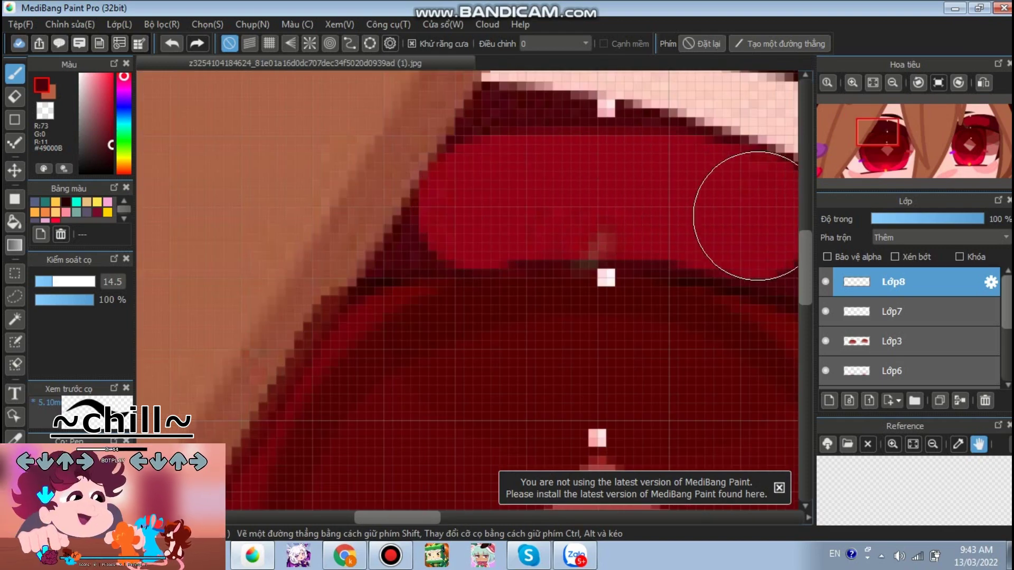
Lower the opacity of the eyelid highlight layer to 64%.
scroll(729, 159, down, 6)
scroll(721, 153, up, 3)
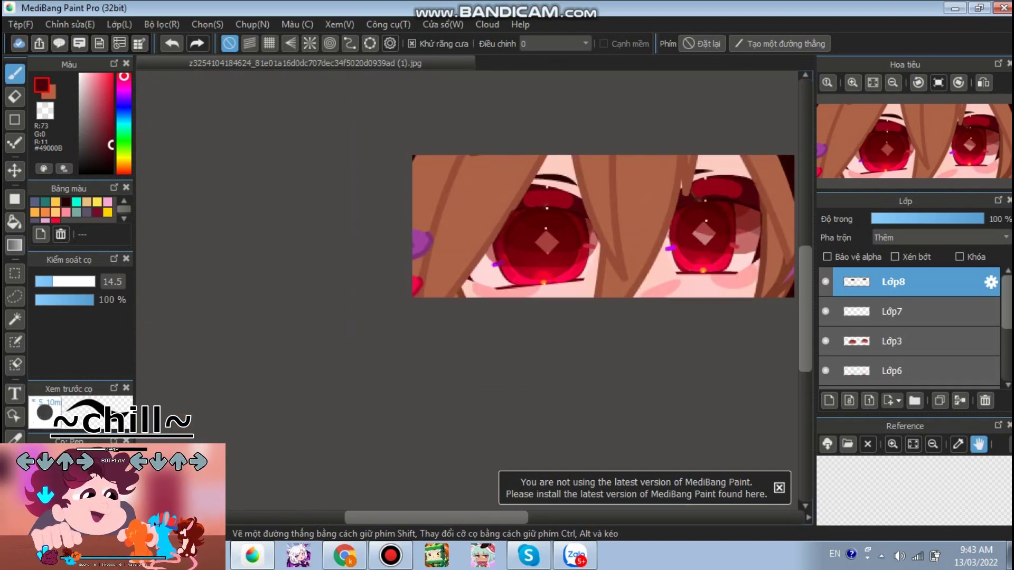
scroll(368, 234, down, 2)
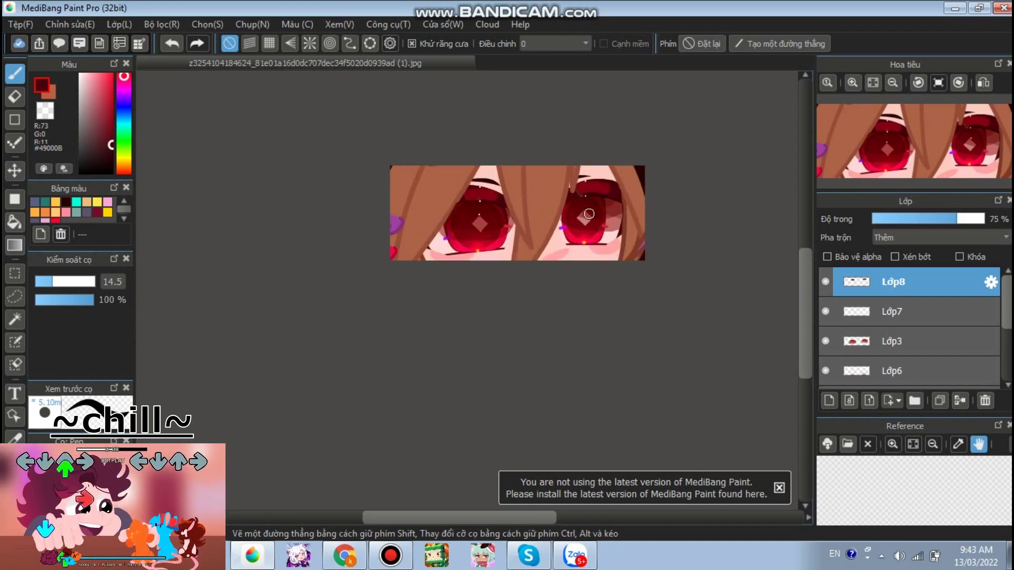
scroll(601, 241, up, 2)
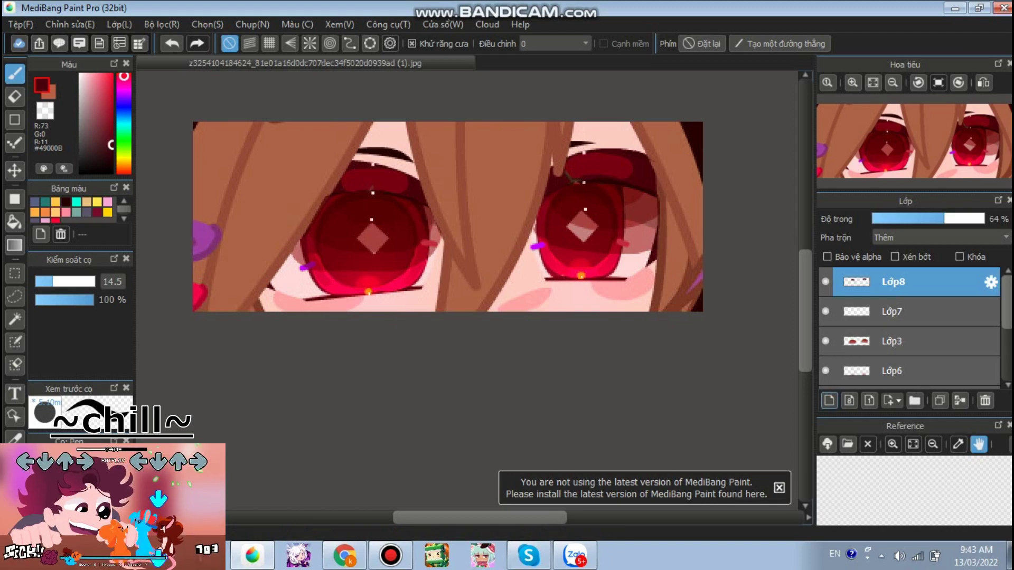
Add a new layer directly above the base layer Lớp1 and set its blend mode to Multiply (Nhân).
scroll(908, 327, down, 3)
click(892, 375)
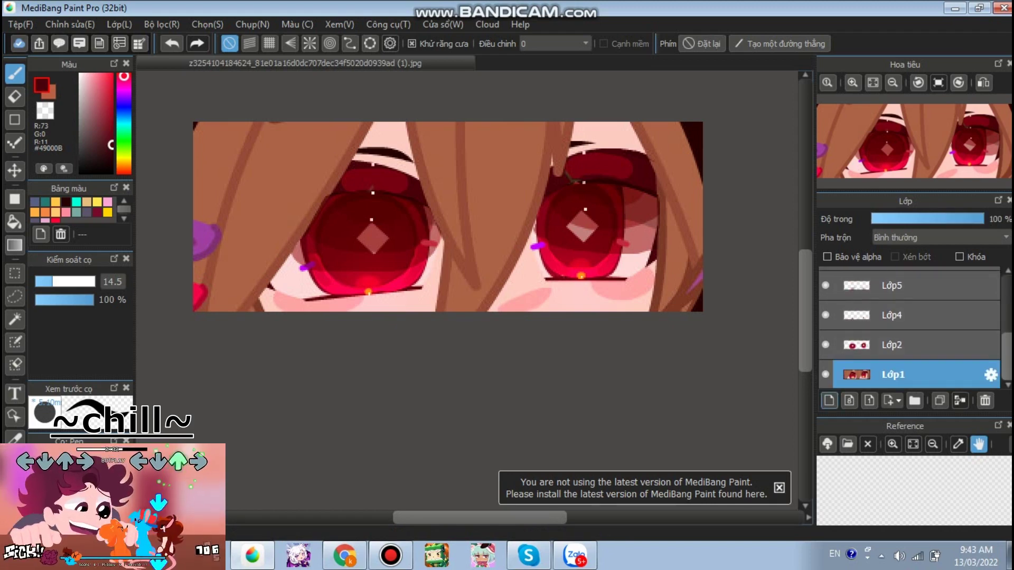
click(940, 238)
click(916, 261)
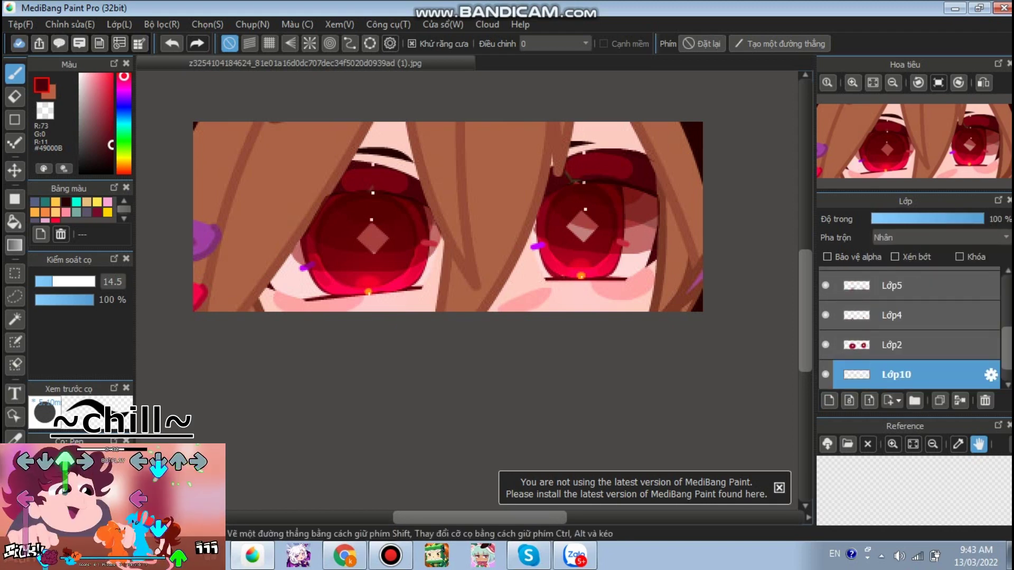
Choose the muted red #9C4255 and paint shadow over the white of the right eye on both sides of the iris.
click(56, 212)
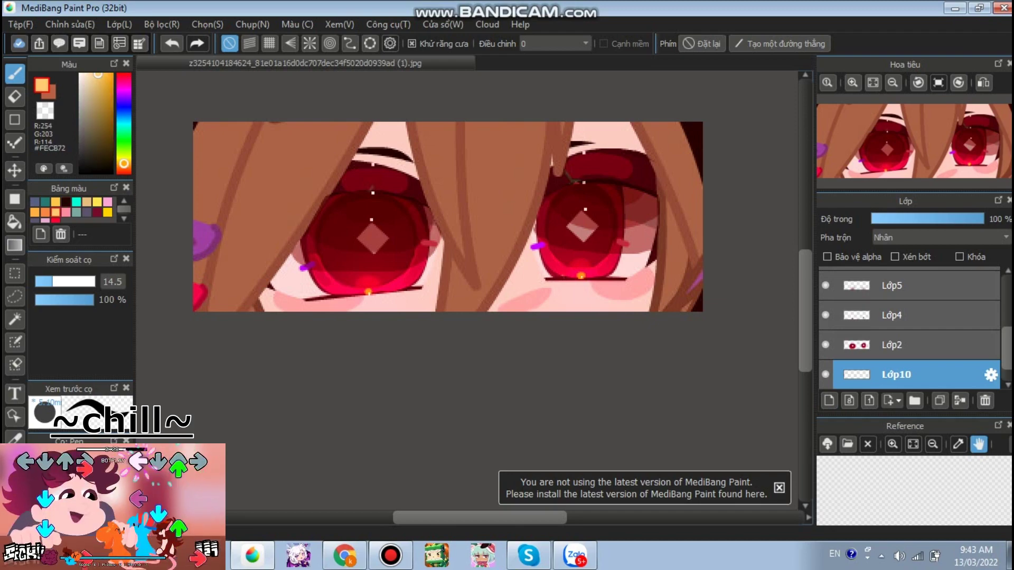
click(56, 217)
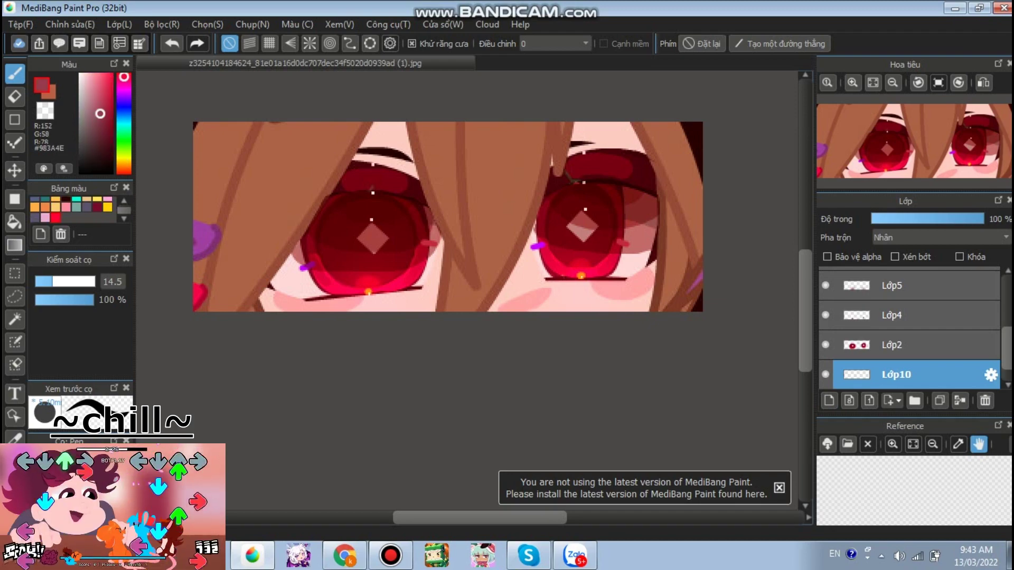
scroll(562, 136, up, 3)
scroll(540, 142, down, 1)
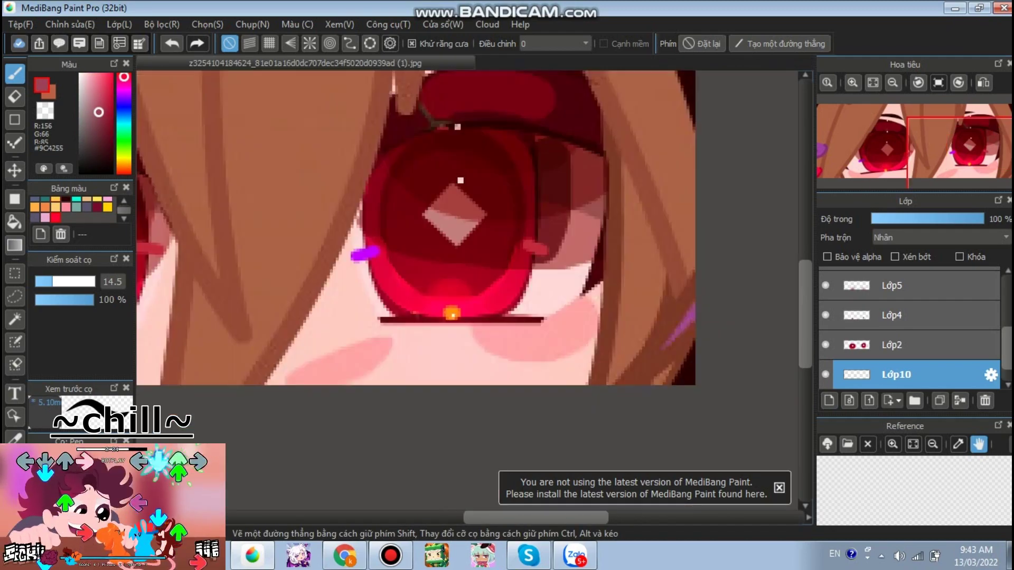
drag(540, 143, 526, 252)
key(ctrl+z)
drag(538, 154, 527, 252)
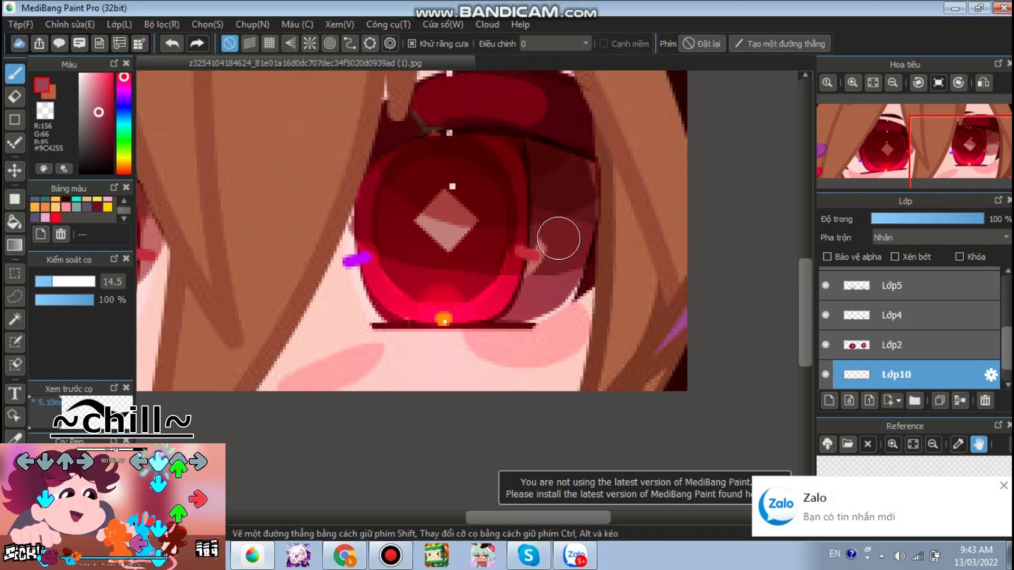
scroll(563, 256, down, 2)
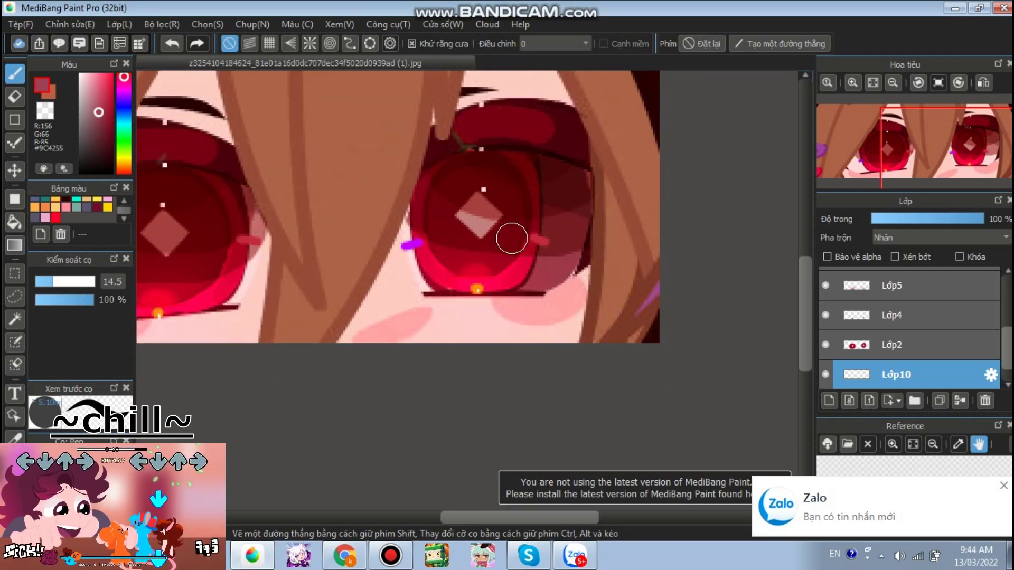
scroll(434, 256, up, 4)
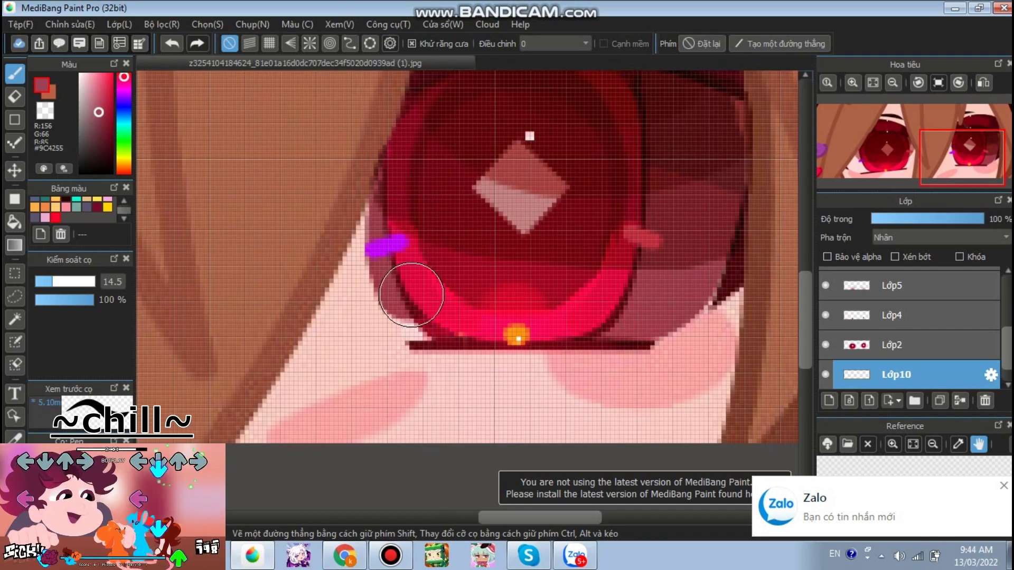
Shade the white of the left eye on both sides of the iris with the same muted red.
scroll(525, 154, down, 4)
scroll(597, 151, up, 1)
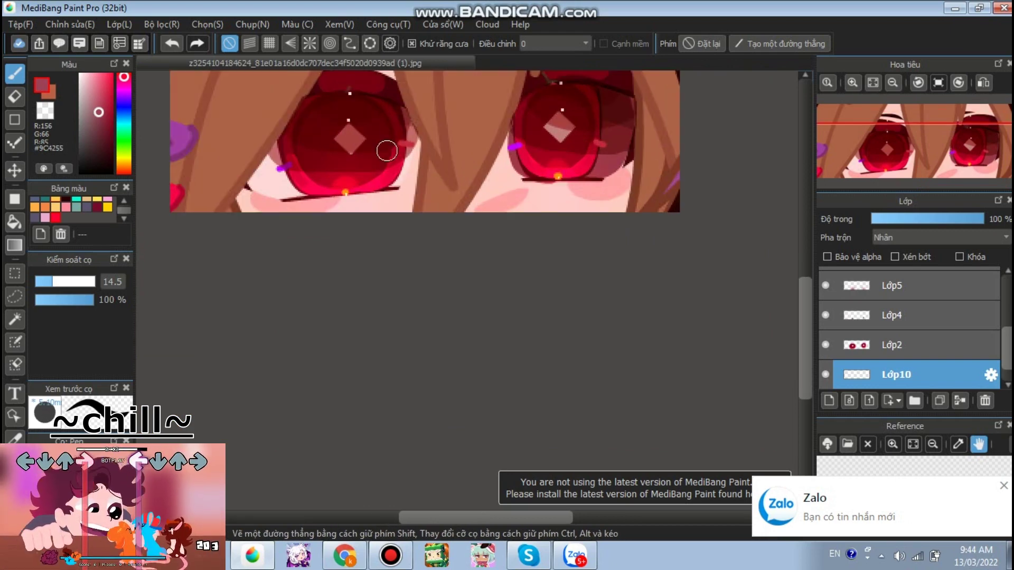
scroll(401, 103, up, 2)
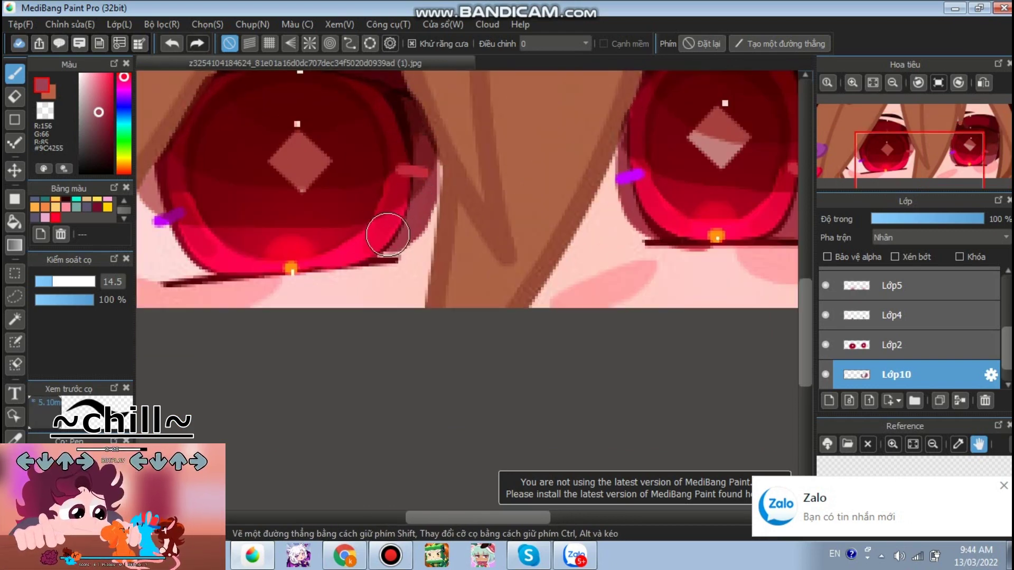
scroll(390, 232, down, 2)
scroll(261, 181, up, 4)
drag(224, 186, 348, 221)
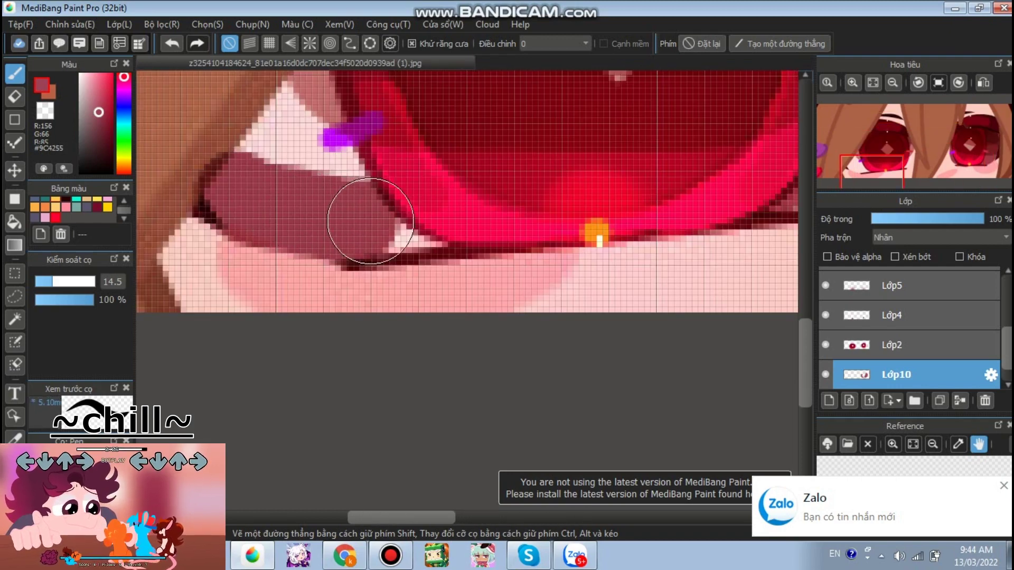
scroll(464, 154, down, 2)
scroll(430, 95, up, 2)
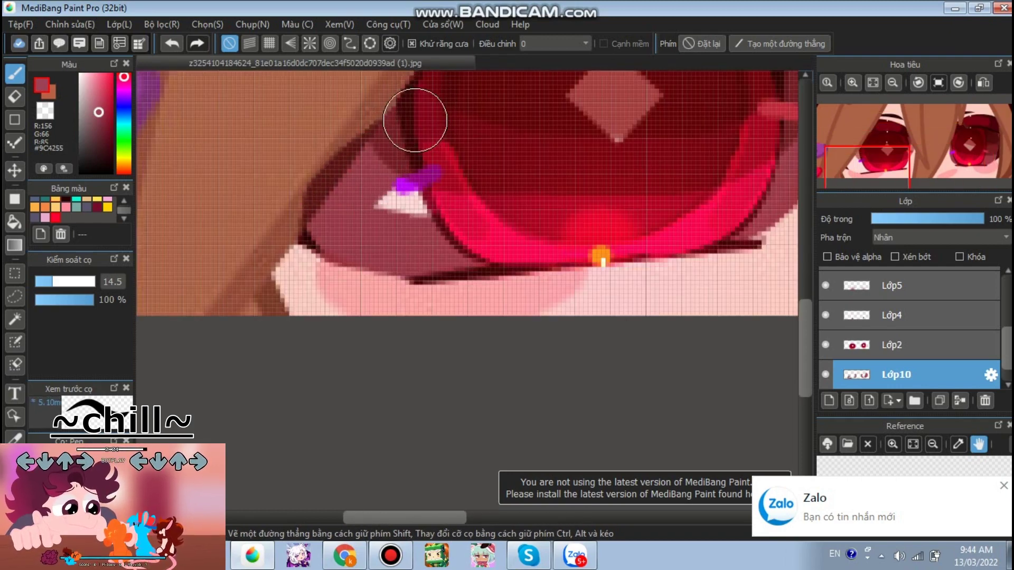
key(ctrl+z)
mouse_move(414, 127)
mouse_down()
mouse_move(421, 134)
mouse_move(355, 220)
mouse_move(454, 186)
mouse_up()
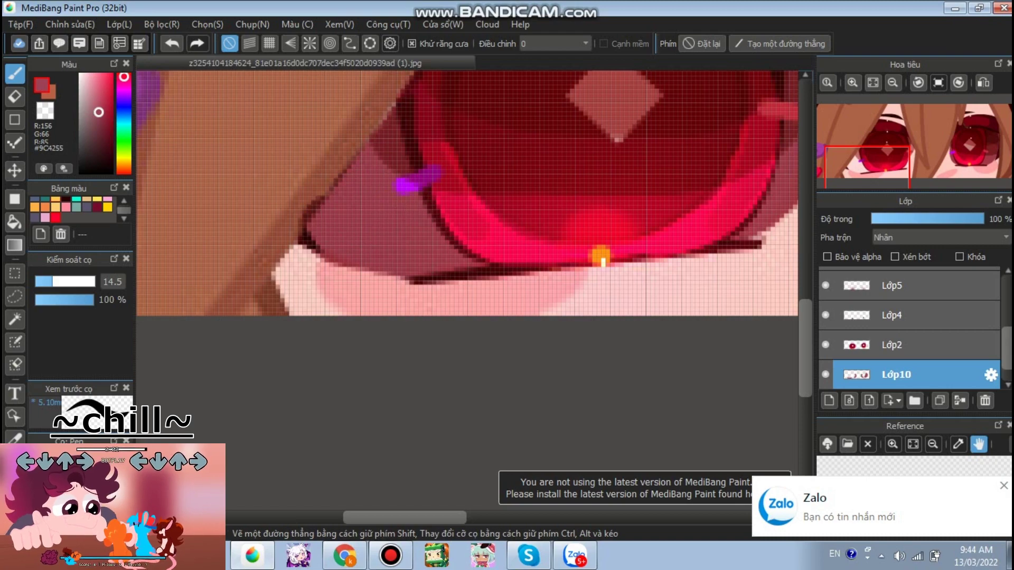
scroll(454, 173, down, 5)
scroll(519, 119, up, 2)
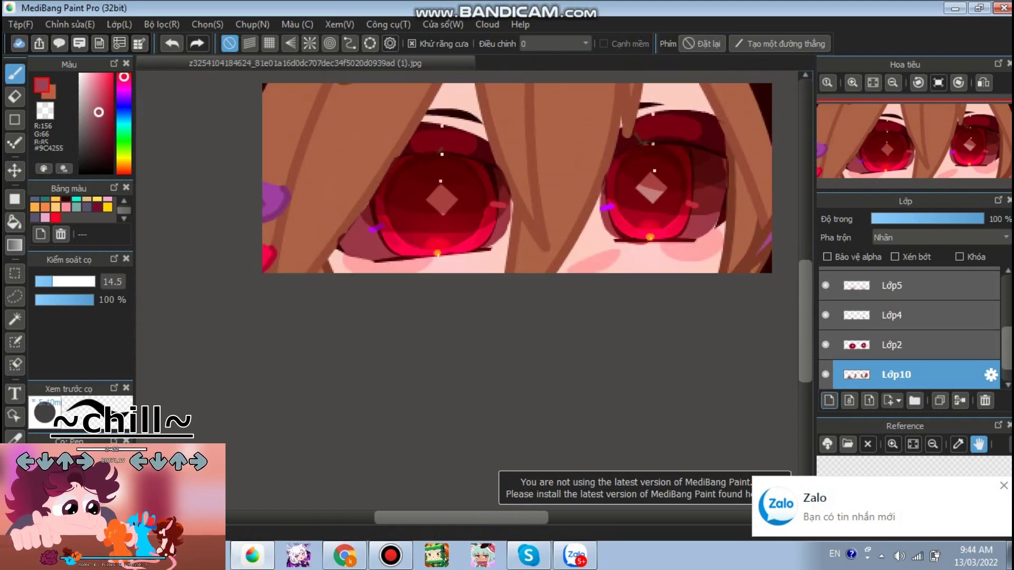
Lower the opacity of the Multiply layer shading the eye whites to 55%.
scroll(291, 199, down, 3)
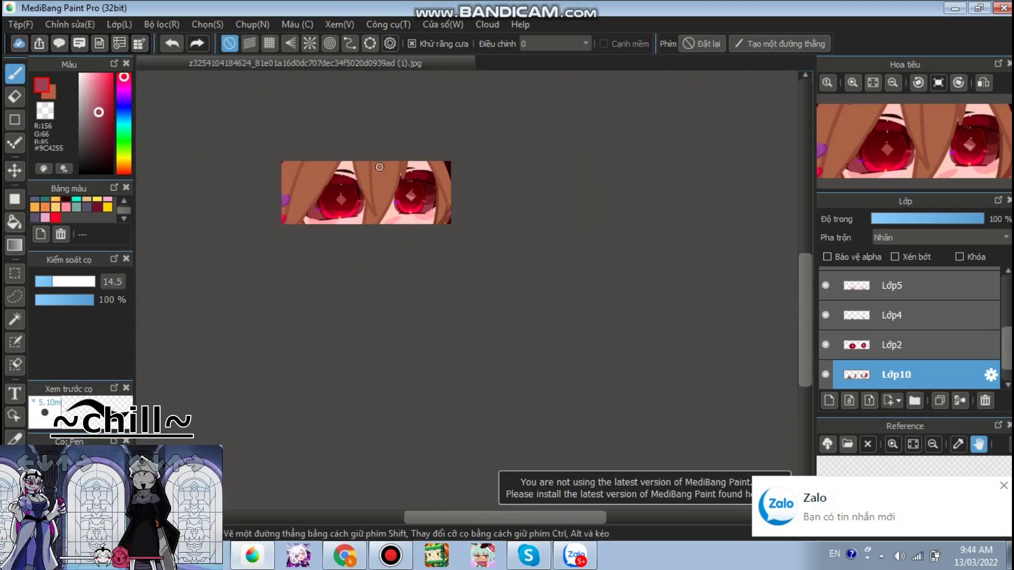
click(918, 219)
drag(919, 218, 940, 219)
scroll(378, 214, down, 2)
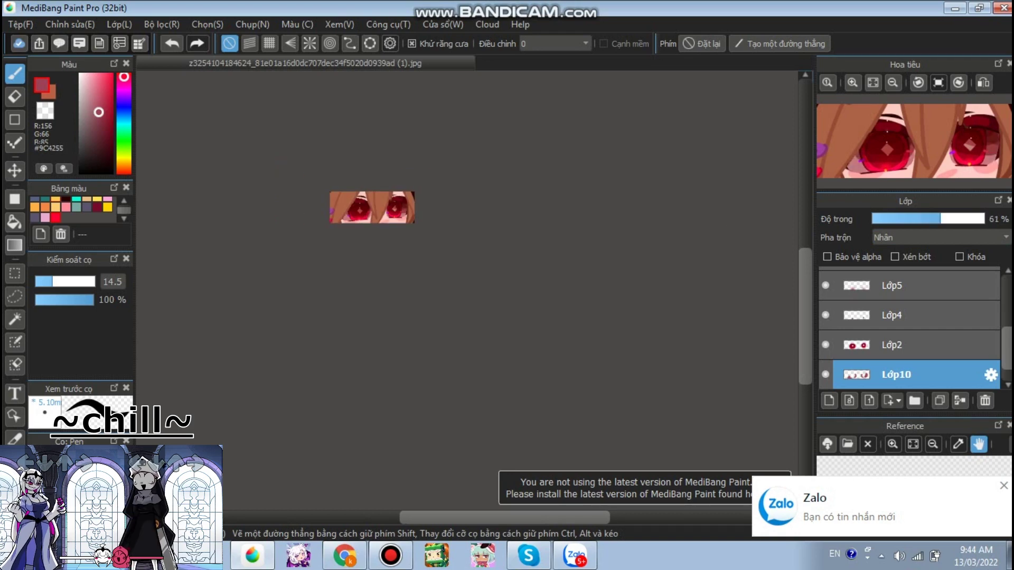
scroll(378, 215, up, 4)
scroll(499, 170, down, 3)
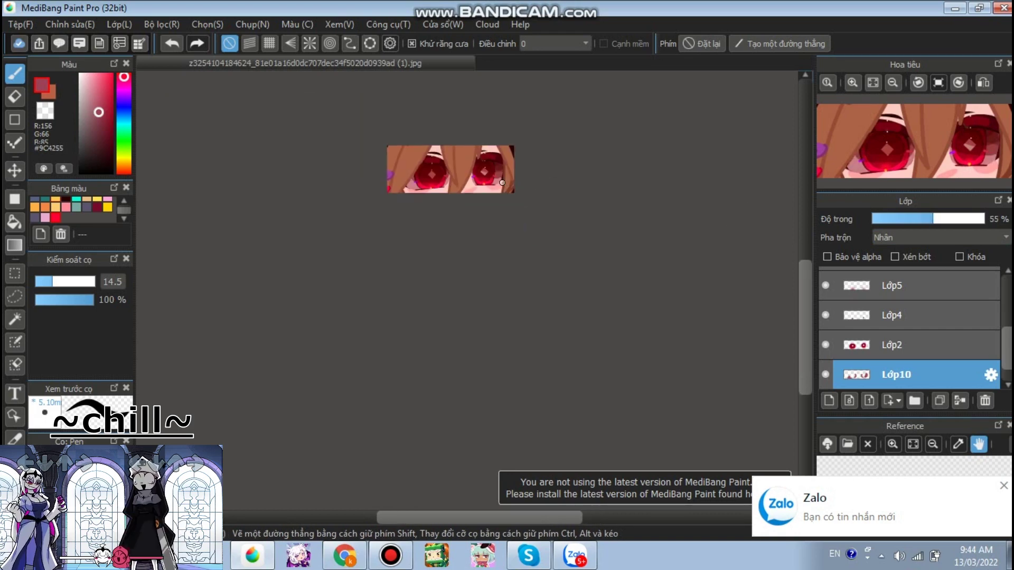
scroll(471, 165, up, 3)
Add a new layer above the eye-white shading and set its blend mode to Add (Thêm).
click(849, 400)
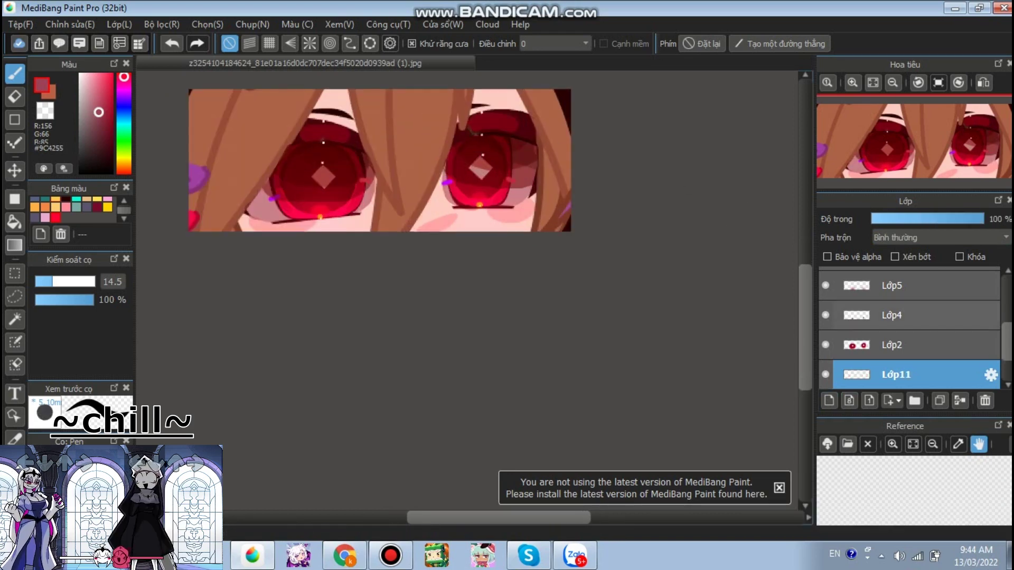
click(939, 237)
click(940, 269)
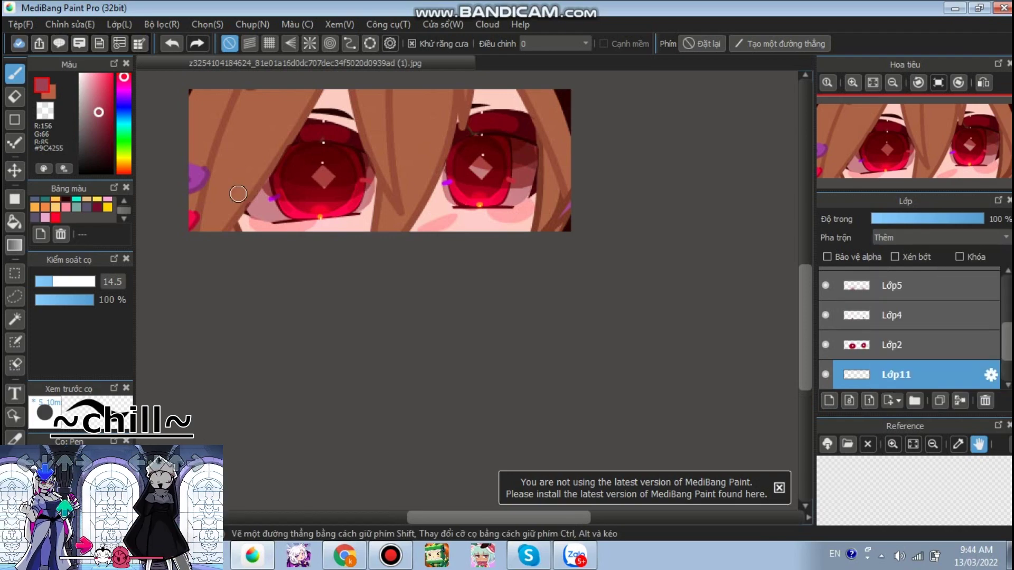
Airbrush a soft glow at size 29 onto the lower outer corners of both eye whites and lower the layer's opacity to 44%.
scroll(514, 202, up, 4)
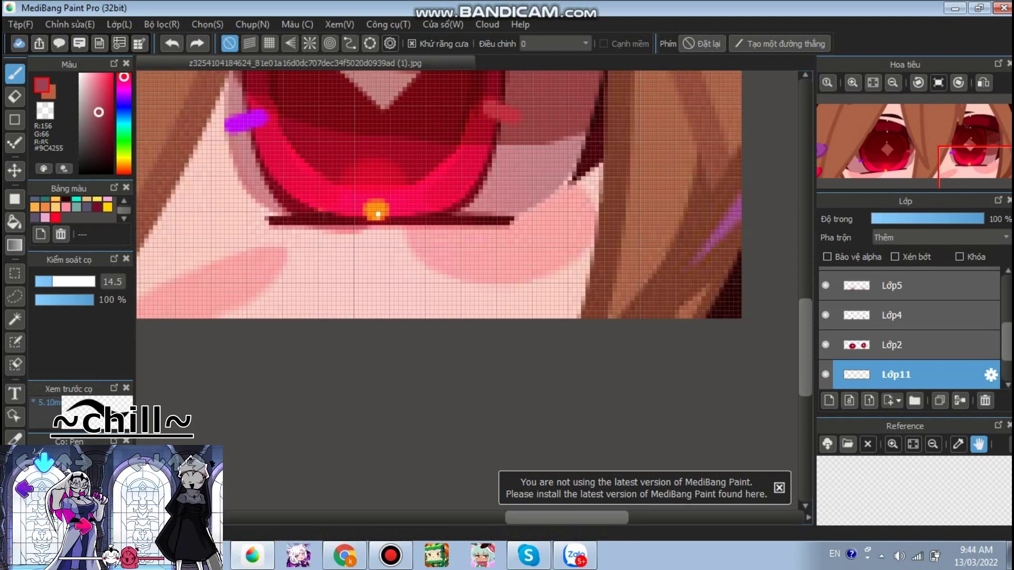
click(79, 488)
click(539, 247)
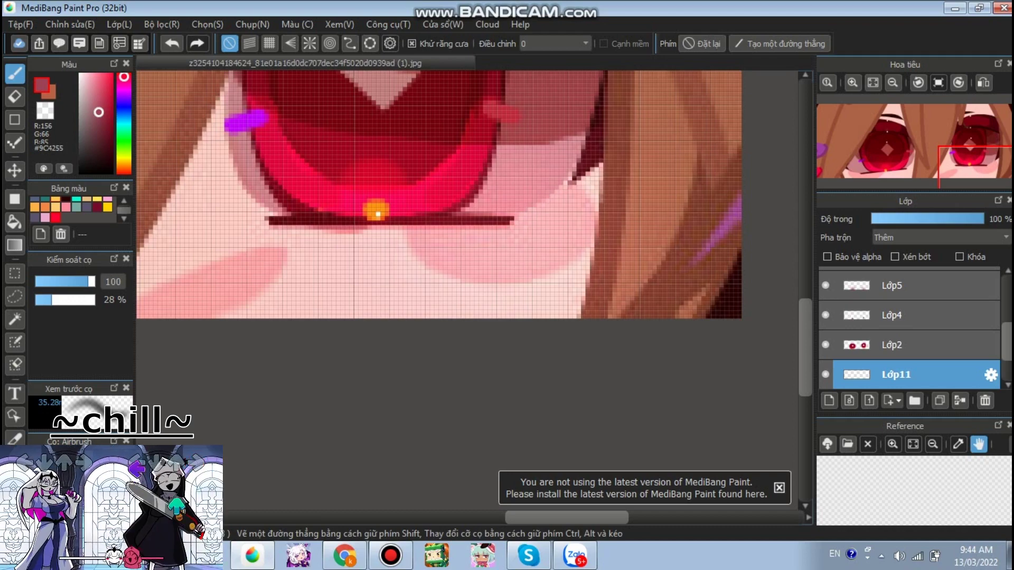
key(ctrl+z)
scroll(533, 328, down, 1)
scroll(534, 319, up, 1)
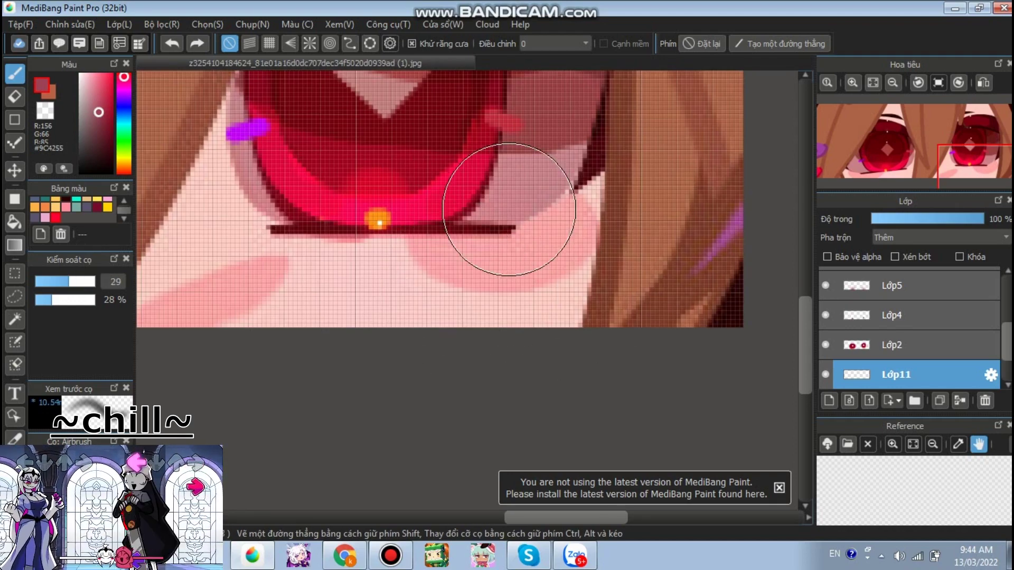
scroll(521, 237, down, 2)
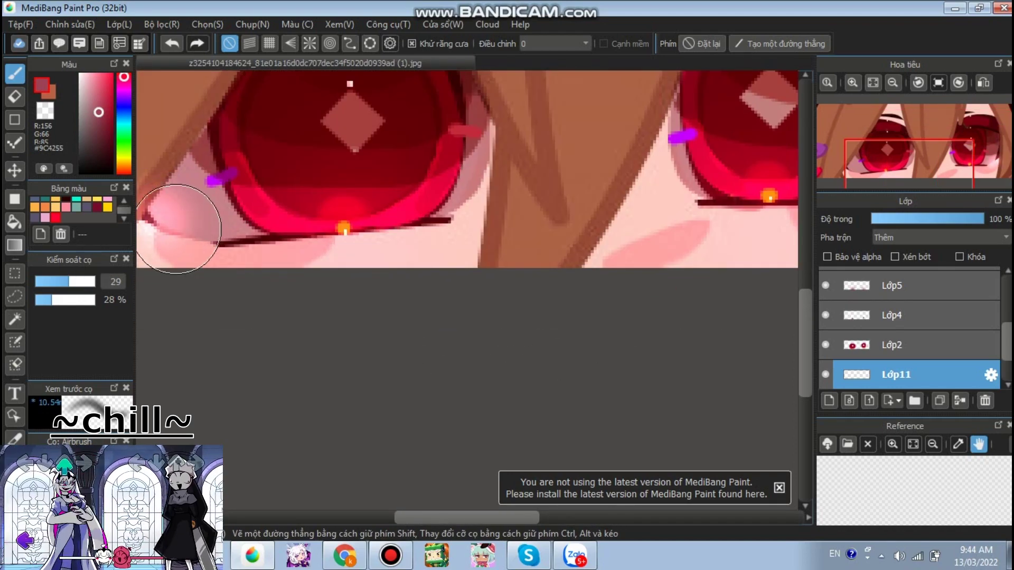
scroll(199, 232, down, 2)
click(920, 219)
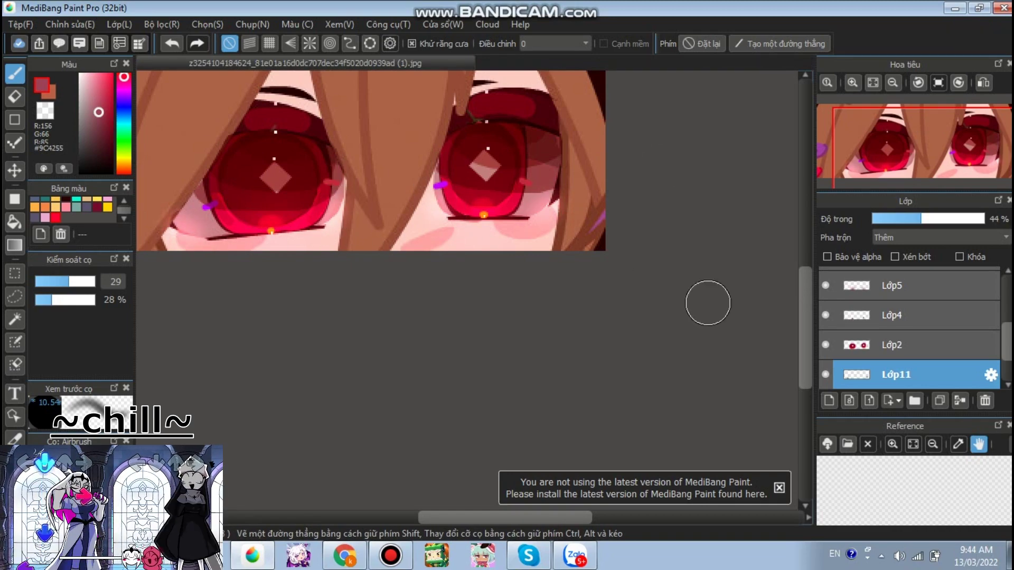
Add a new layer at the top of the layer stack and set its blend mode to Add (Thêm).
scroll(909, 327, up, 5)
click(910, 282)
click(829, 401)
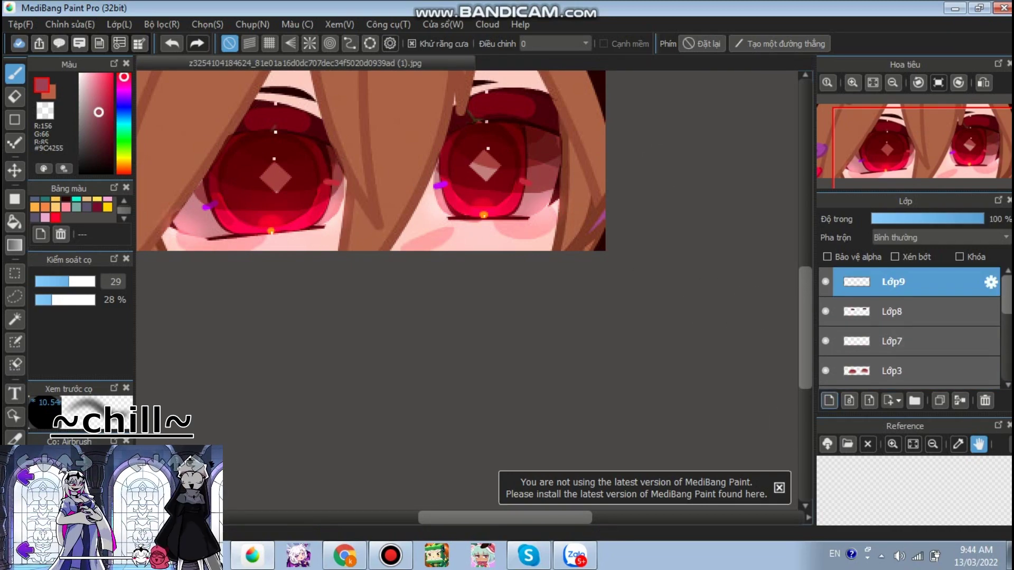
click(940, 238)
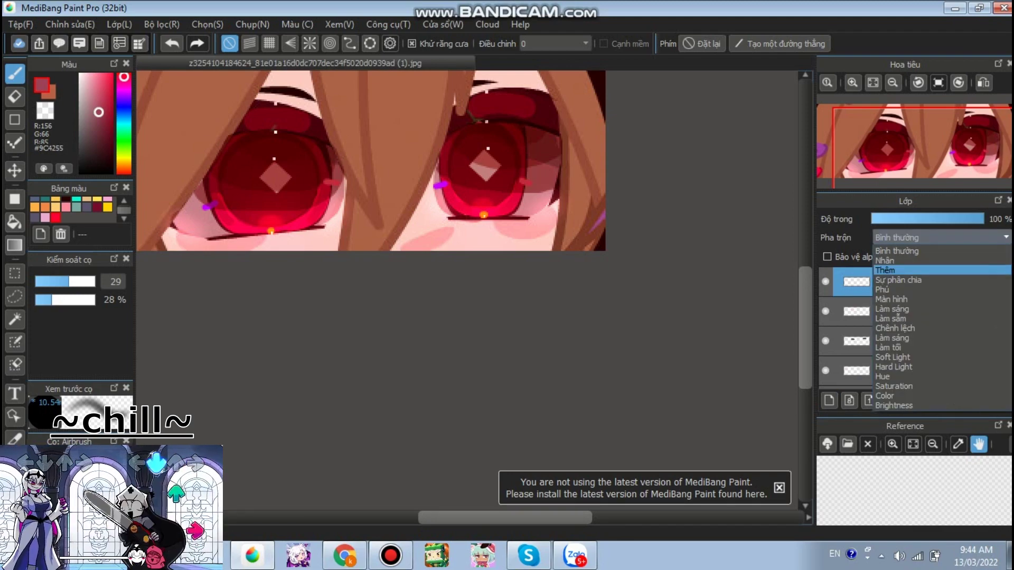
click(929, 271)
scroll(252, 88, up, 2)
scroll(353, 174, up, 1)
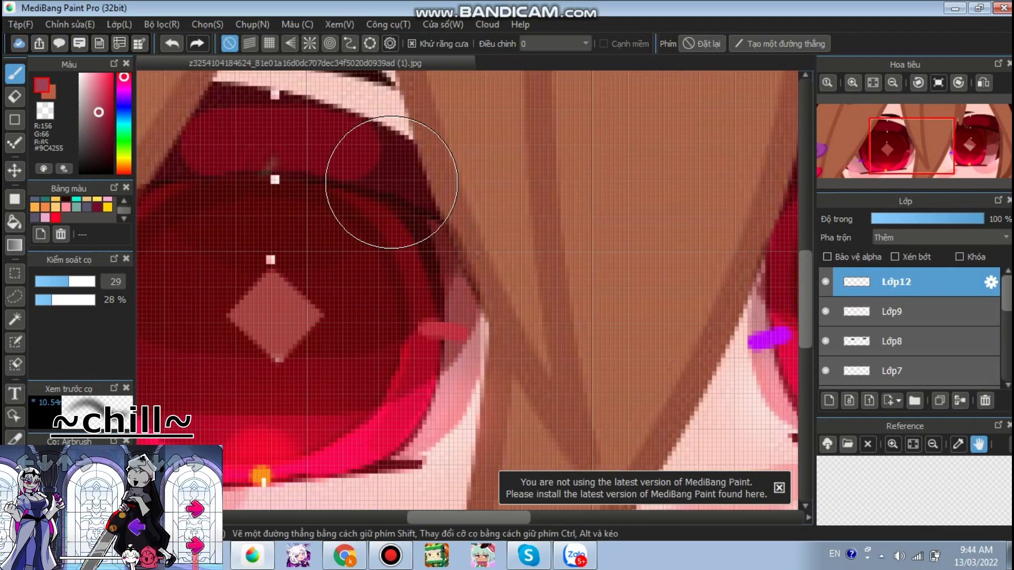
Choose the bright red #FF0037 and airbrush a glow at size 29 around the highlight dot at the top of the left iris.
key(ctrl+z)
click(56, 218)
drag(305, 199, 296, 193)
key(ctrl+z)
click(278, 172)
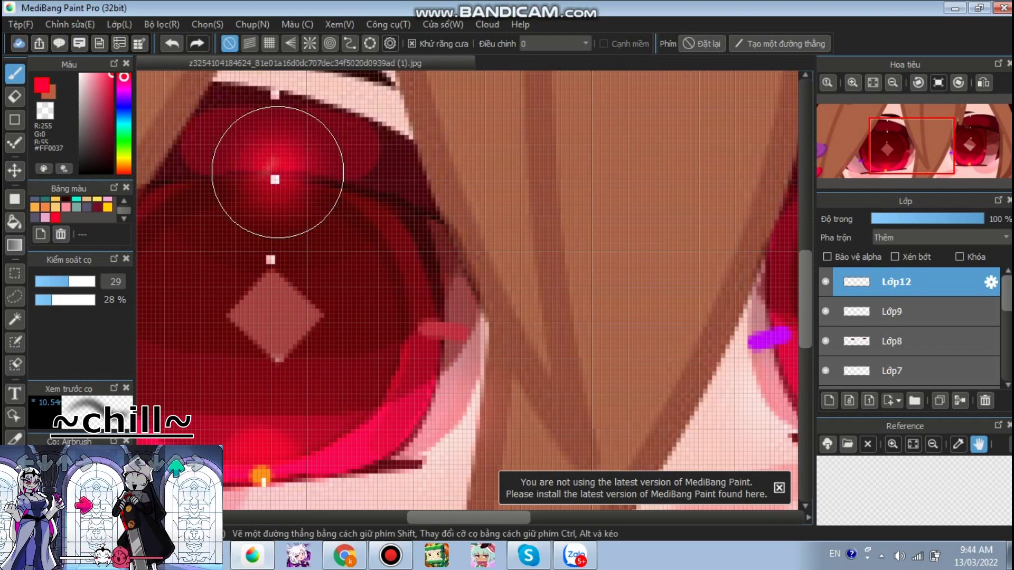
click(278, 172)
Airbrush the same bright red glow onto the top of the right iris and both upper corners of the right eye.
scroll(306, 170, down, 5)
scroll(375, 161, up, 7)
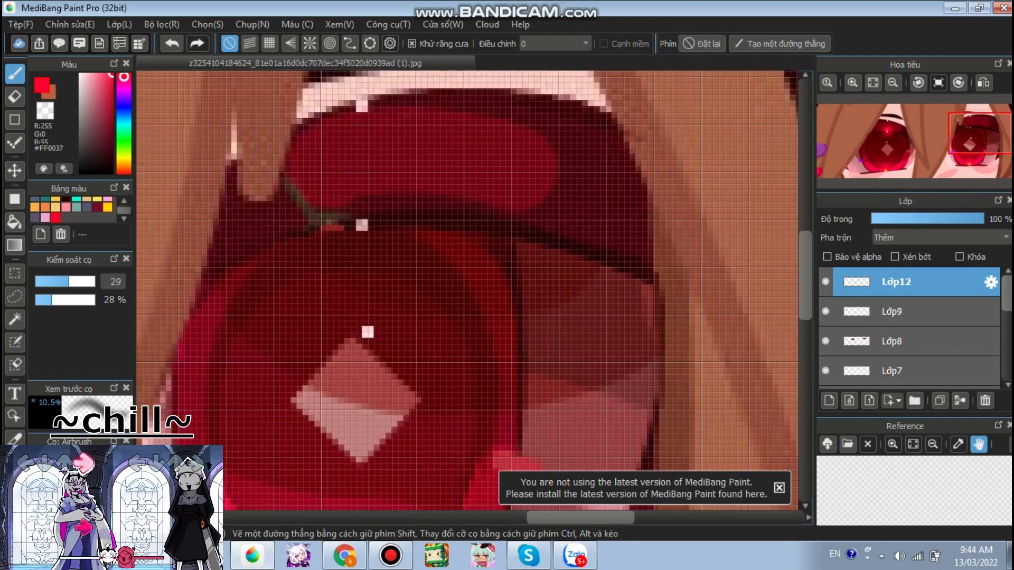
click(352, 244)
click(354, 243)
click(661, 296)
scroll(523, 263, down, 3)
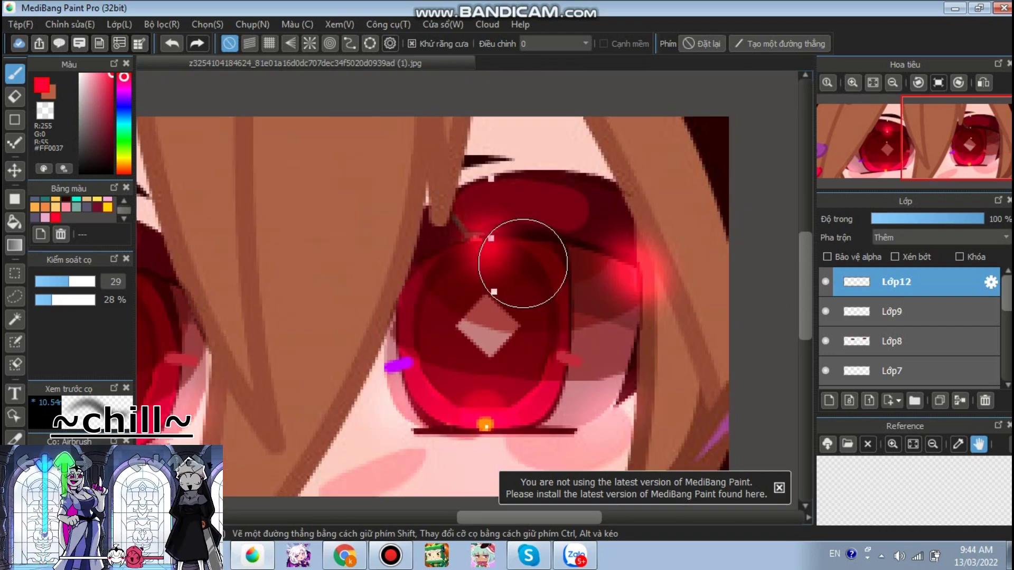
click(407, 235)
Airbrush matching red glows onto both upper corners of the left eye and lower the glow layer's opacity to 35%.
scroll(419, 226, down, 1)
scroll(254, 248, up, 2)
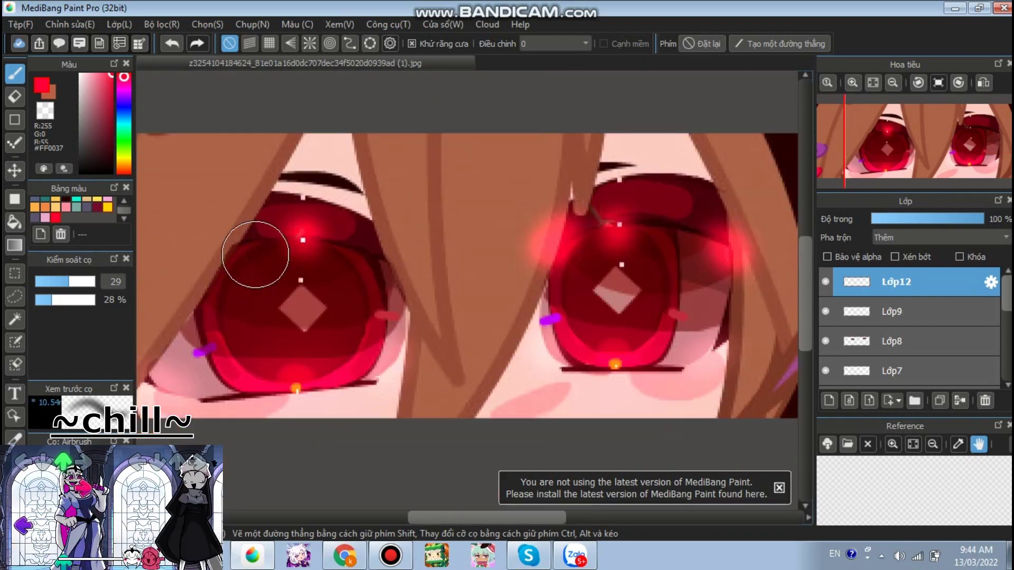
click(230, 246)
scroll(464, 271, down, 1)
click(423, 237)
scroll(787, 201, down, 2)
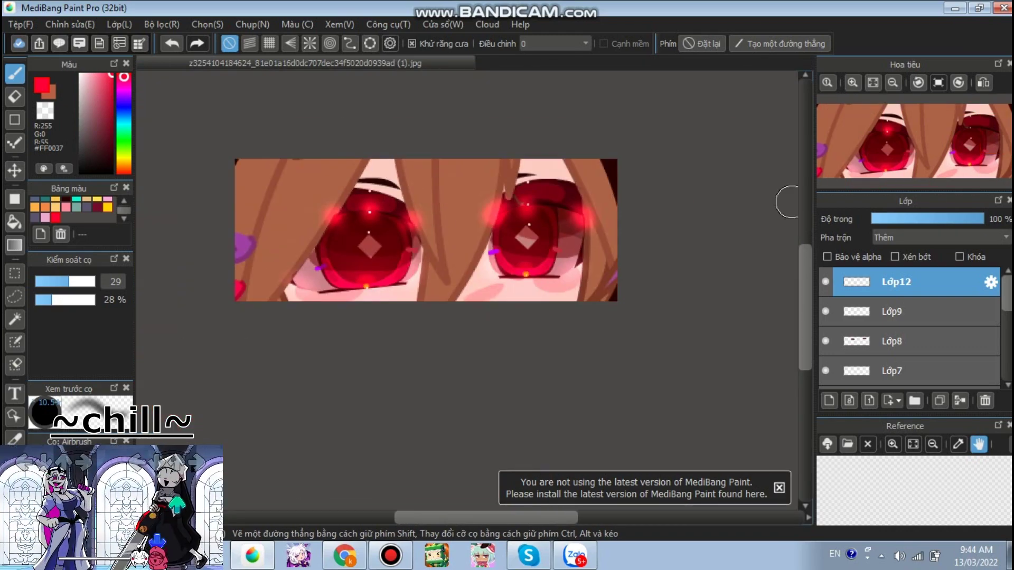
click(910, 218)
scroll(607, 185, down, 2)
scroll(607, 184, up, 2)
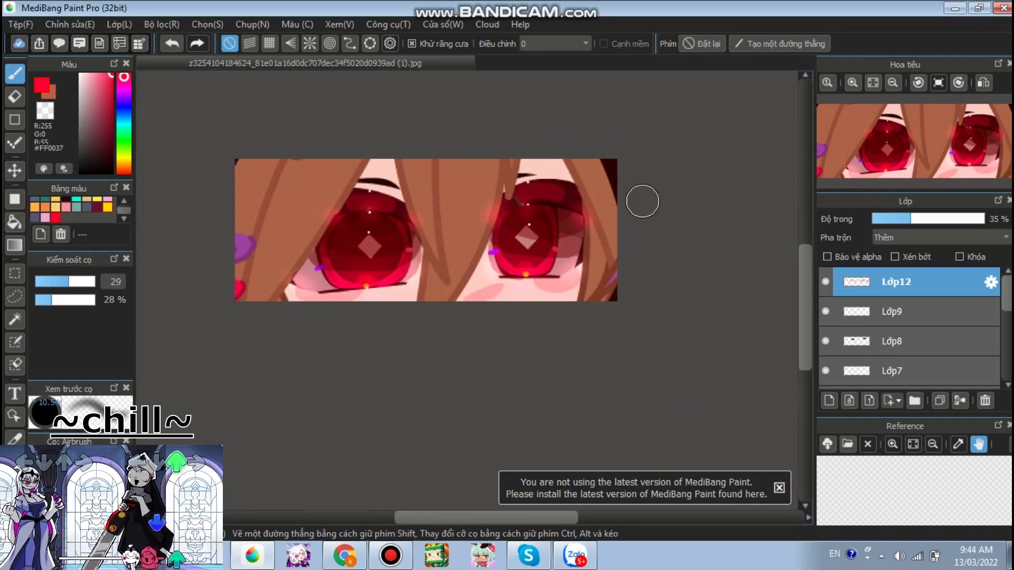
Add another layer above the red glow layer and set its blend mode to Add (Thêm).
click(828, 400)
click(939, 237)
click(908, 270)
Airbrush a second set of red glows over the iris tops and upper corners of both eyes and lower the layer's opacity to 36%.
scroll(493, 225, up, 4)
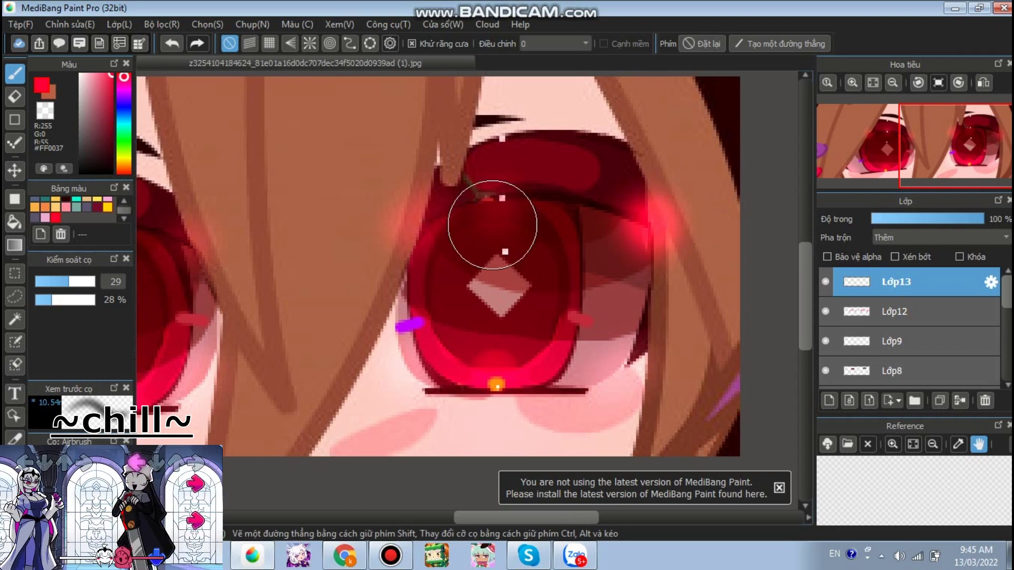
scroll(426, 181, down, 4)
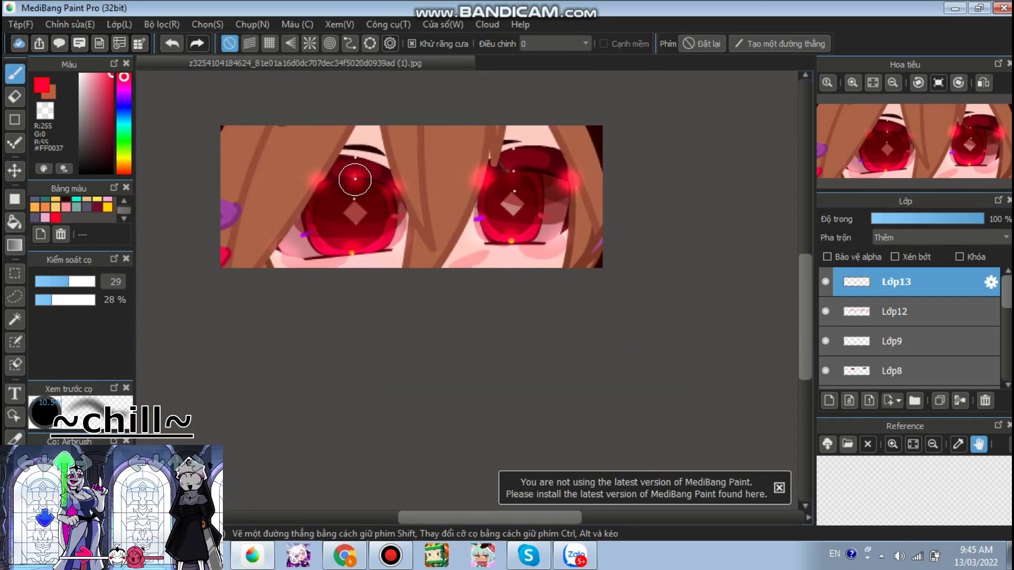
click(911, 219)
Erase the first glow layer (Lớp12) where it spills onto the hair around both eyes, using eraser size 18.
click(912, 311)
click(15, 97)
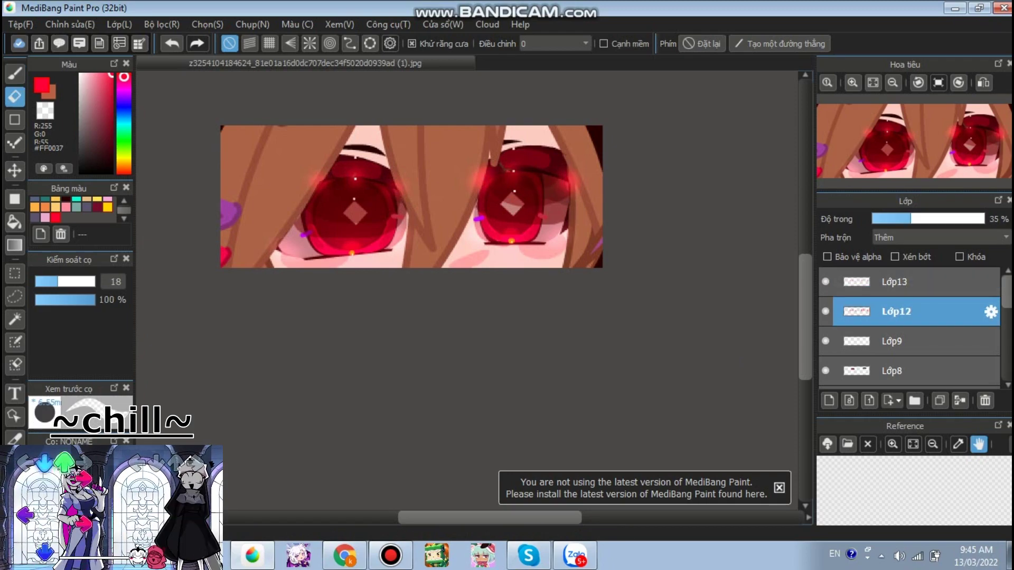
scroll(311, 183, up, 3)
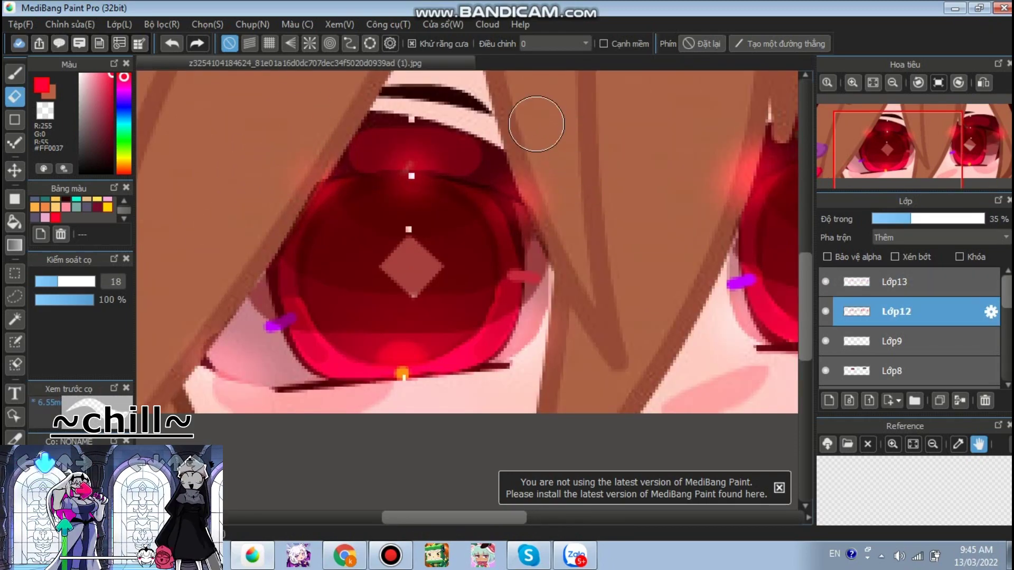
scroll(624, 167, down, 3)
scroll(624, 167, up, 2)
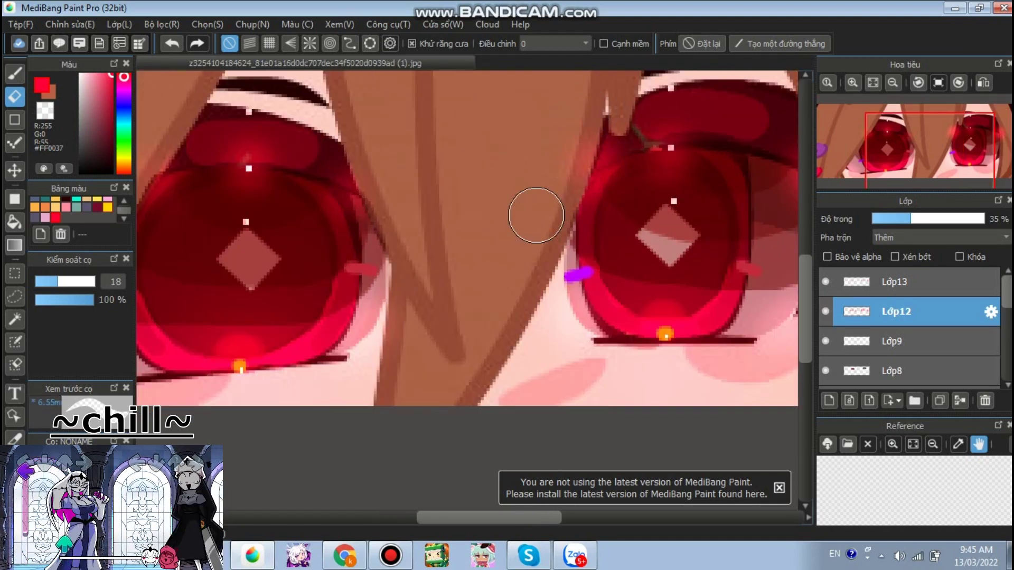
scroll(528, 174, down, 1)
scroll(503, 154, up, 3)
Erase the glow spilling onto the hair around both eyes on the second glow layer (Lớp13).
click(897, 281)
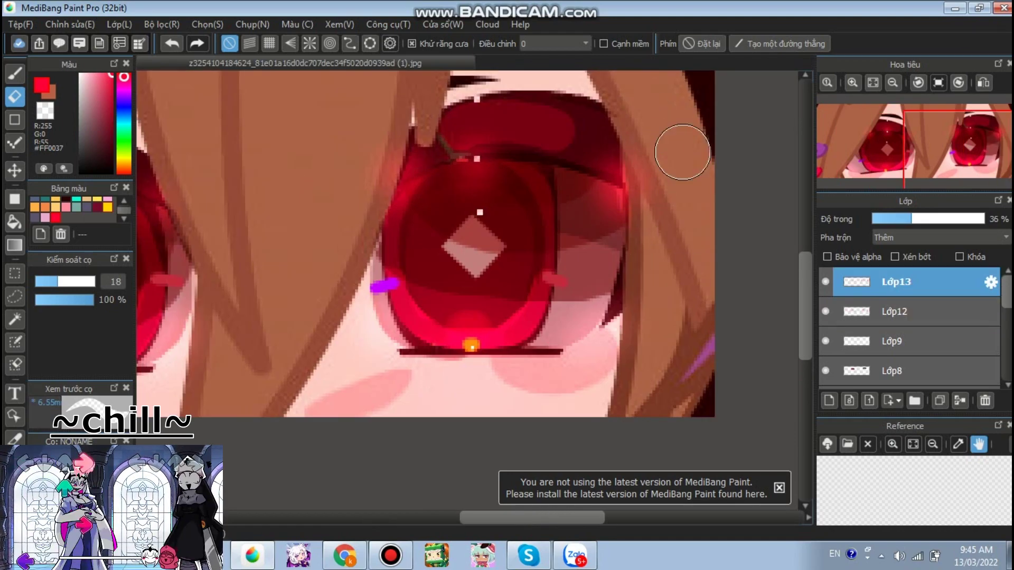
scroll(358, 143, down, 2)
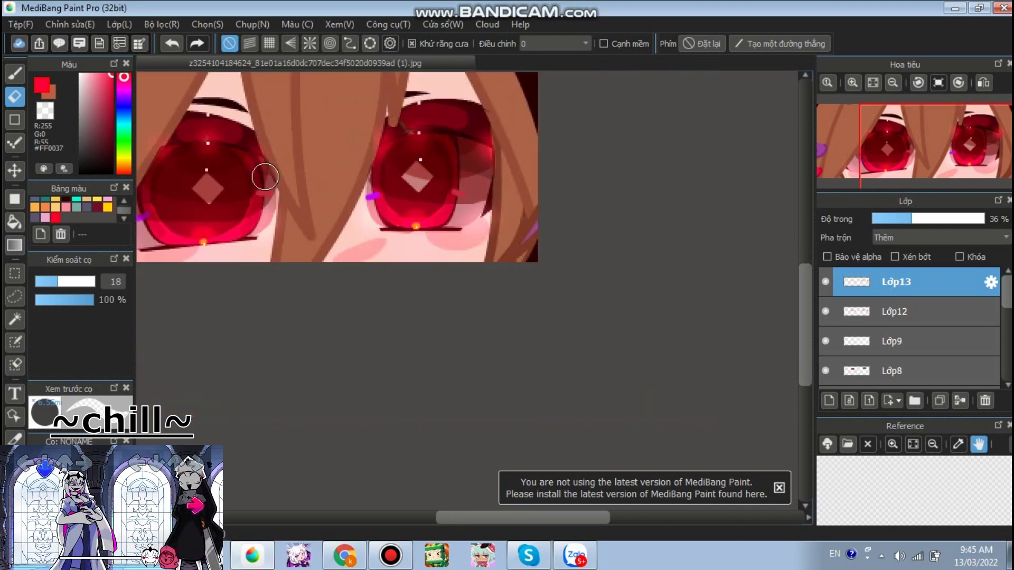
scroll(290, 163, up, 2)
scroll(274, 95, down, 2)
scroll(312, 199, up, 2)
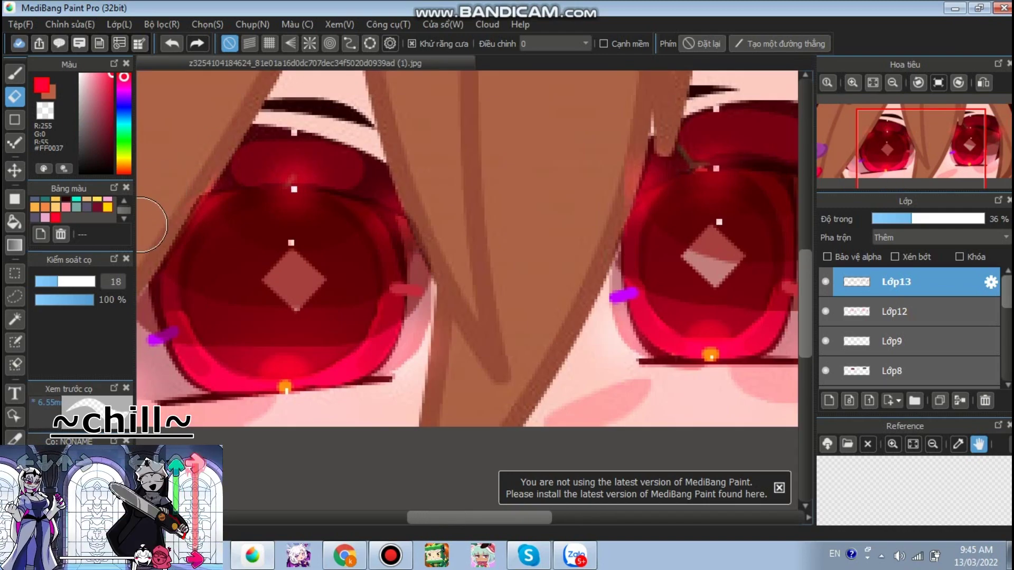
scroll(370, 211, down, 3)
scroll(633, 285, up, 2)
scroll(566, 165, down, 1)
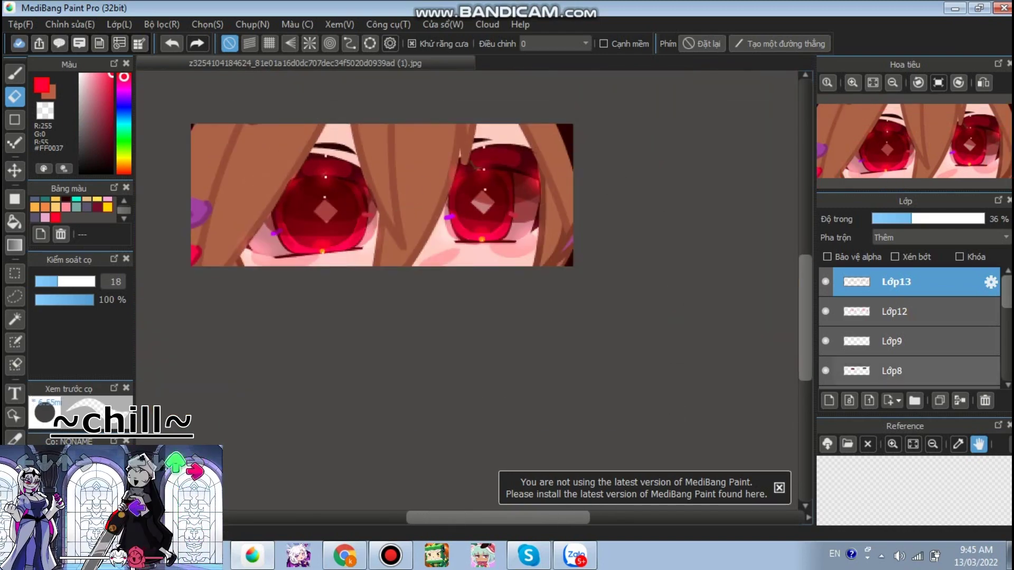
Add a new layer above the two glow layers and set its blend mode to Add (Thêm).
click(829, 401)
click(908, 238)
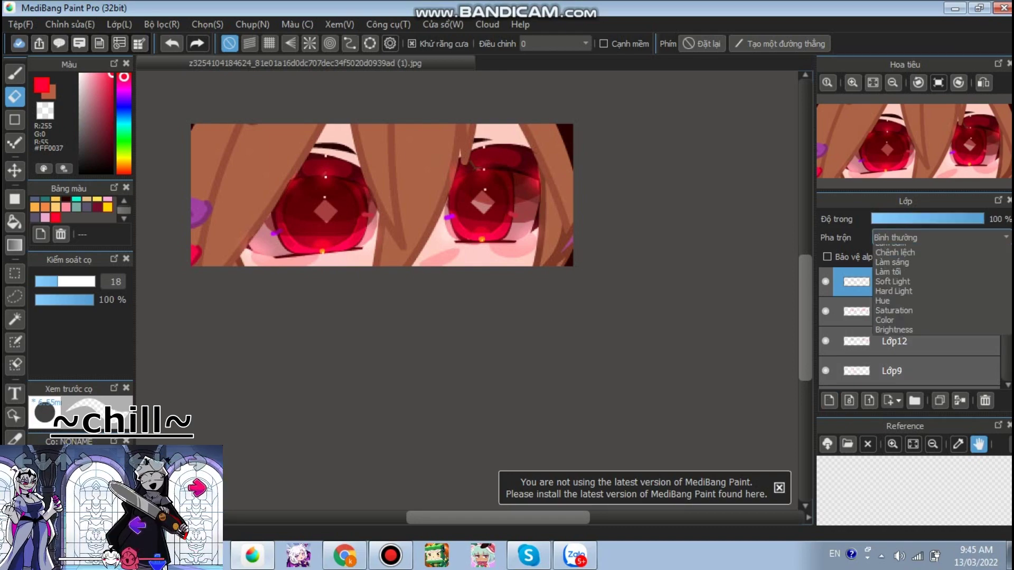
click(903, 269)
scroll(366, 220, down, 1)
scroll(334, 186, up, 5)
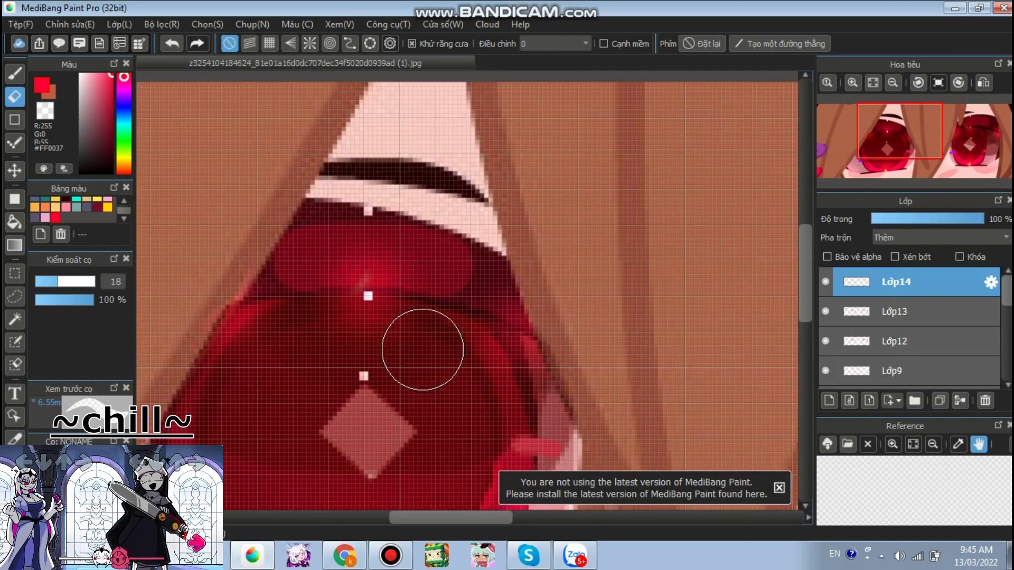
Paint a bright red oval across the top of the left iris with the Watercolor (Wet) brush at size 15.
key(b)
scroll(254, 140, down, 4)
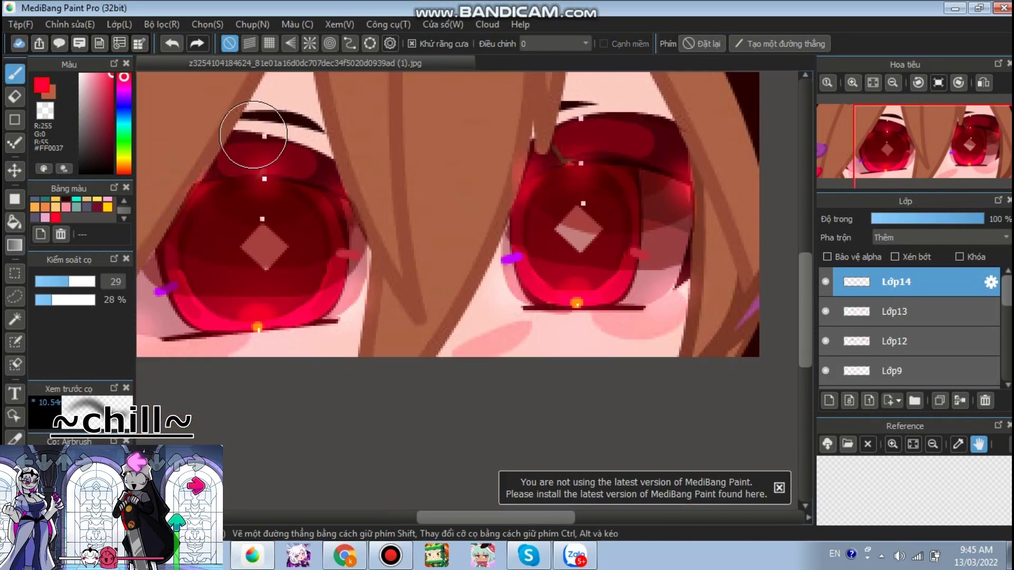
scroll(238, 226, up, 3)
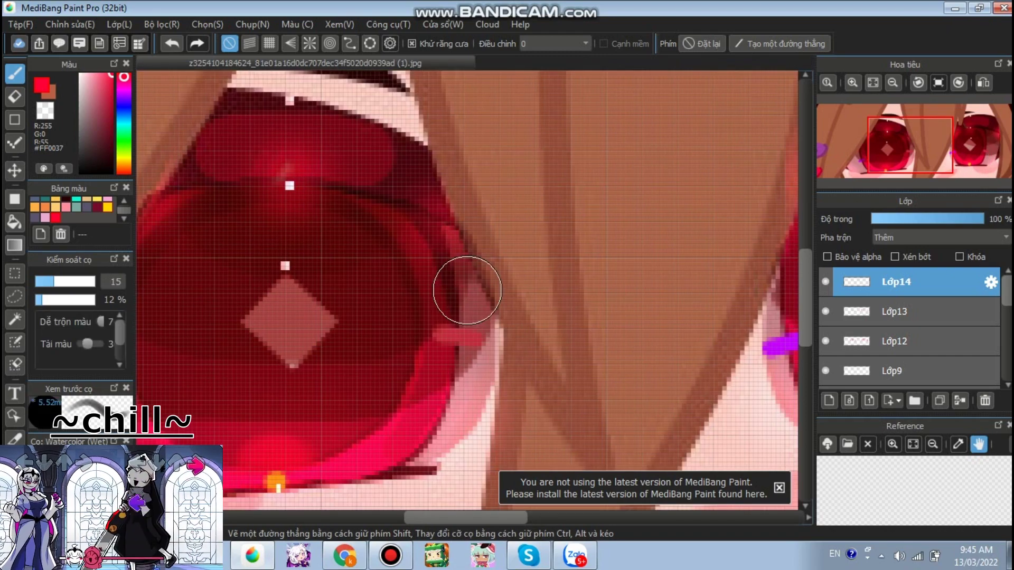
scroll(255, 215, up, 2)
scroll(355, 204, down, 3)
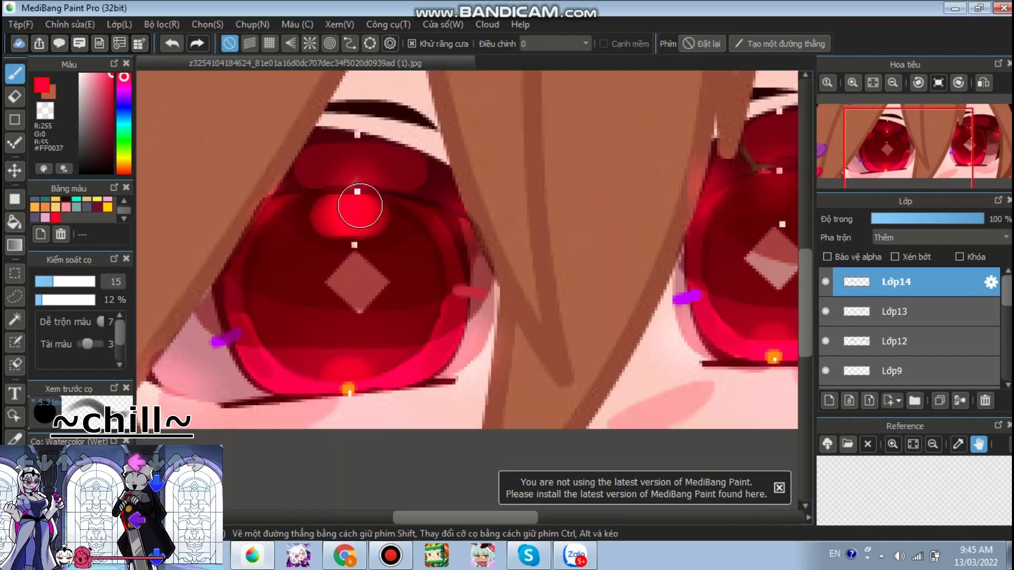
scroll(315, 216, up, 3)
mouse_move(314, 216)
mouse_down()
mouse_move(367, 192)
mouse_move(487, 181)
mouse_move(351, 203)
mouse_up()
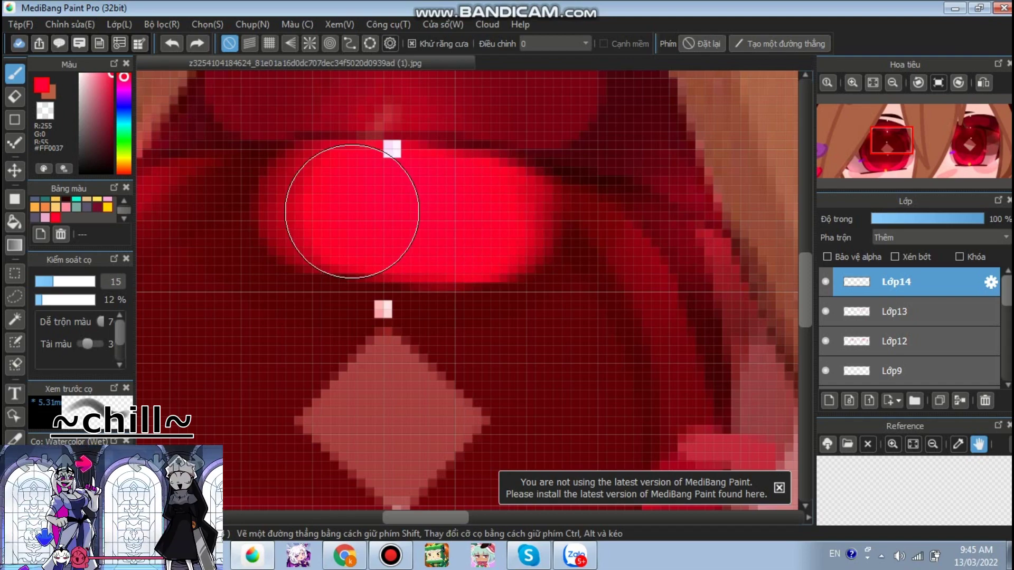
Paint a matching bright red oval across the top of the right iris with the same watercolor brush.
scroll(377, 167, down, 6)
scroll(376, 166, up, 5)
mouse_move(409, 265)
mouse_down()
mouse_move(541, 264)
mouse_move(432, 258)
mouse_up()
scroll(432, 258, down, 6)
Set the eraser size to 4.5 for trimming the bright red oval at the top of the left iris.
key(e)
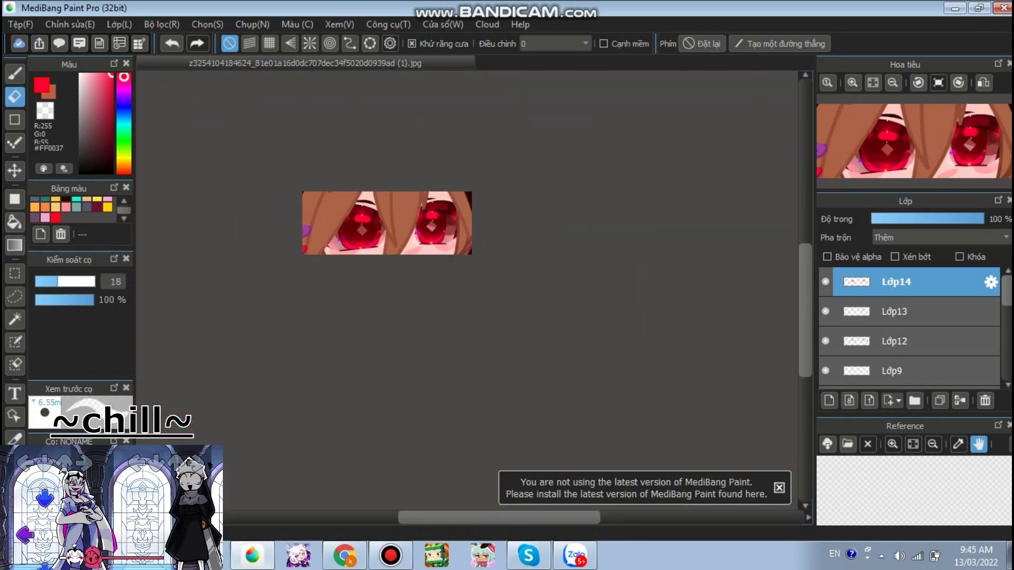
scroll(258, 230, up, 6)
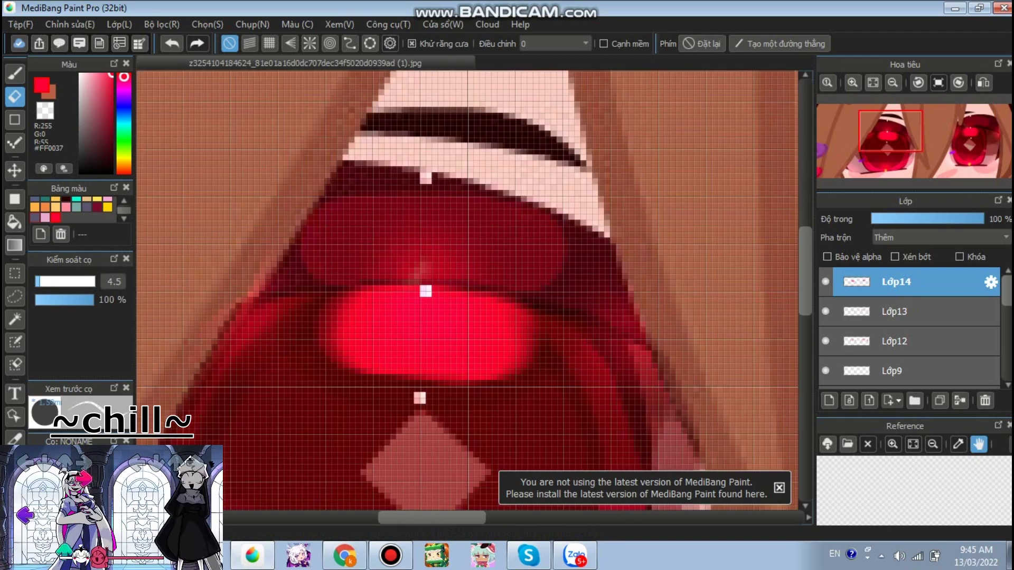
scroll(399, 350, up, 2)
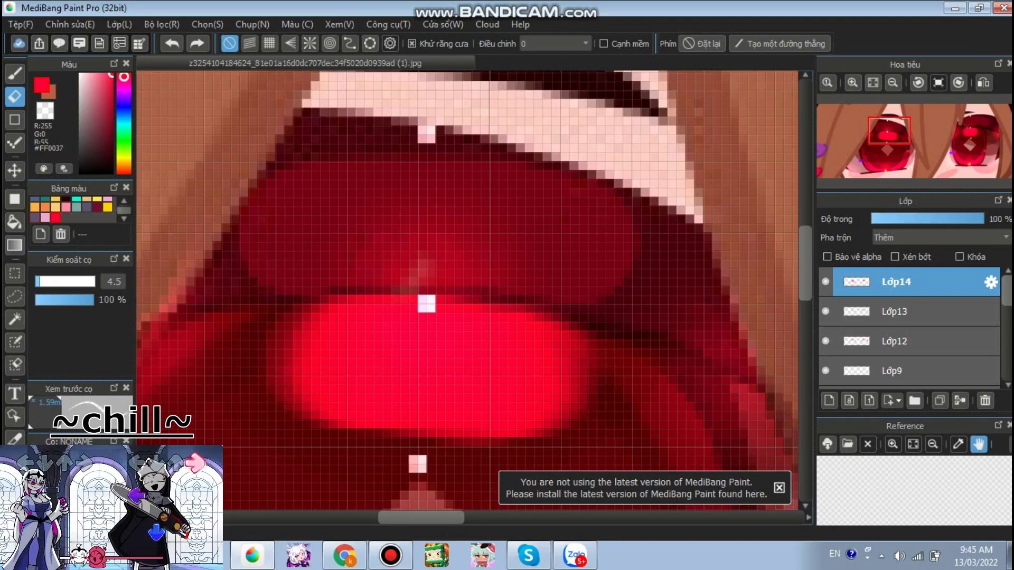
Erase thin diagonal stripes across the bright red highlights of both eyes on Lớp14, using eraser size 2.2.
scroll(442, 248, down, 3)
scroll(442, 296, up, 3)
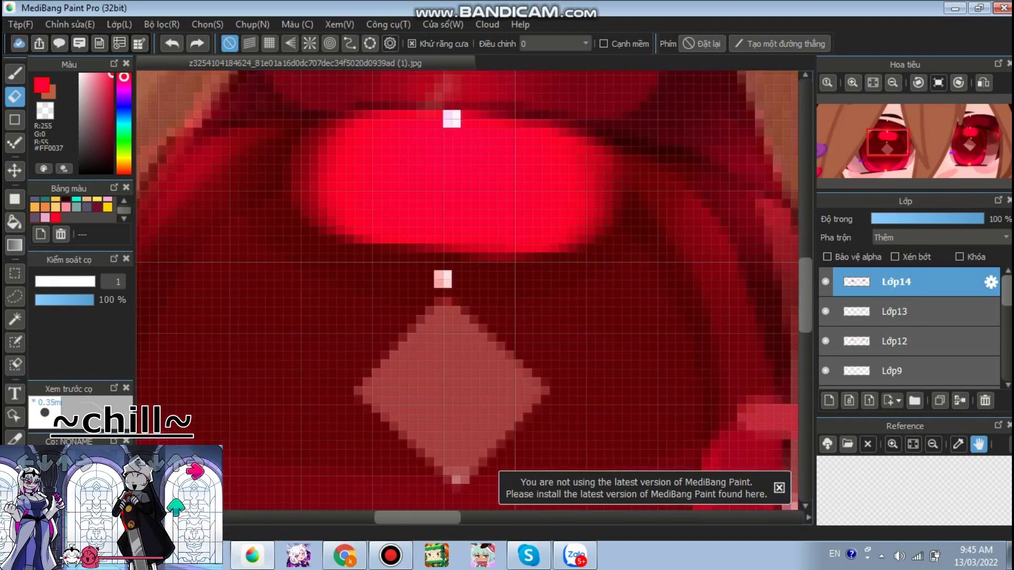
drag(438, 83, 333, 231)
scroll(568, 111, down, 3)
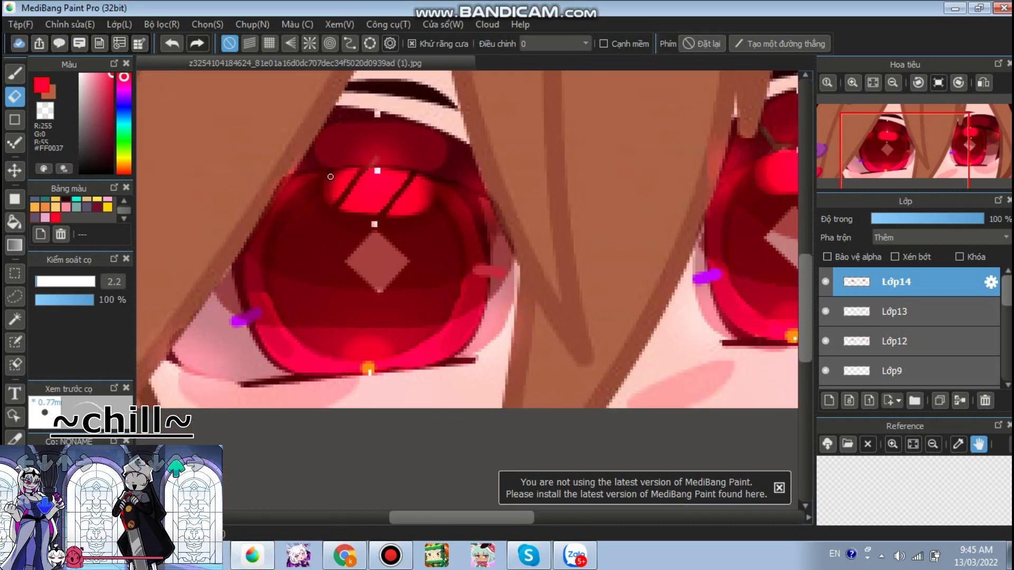
scroll(545, 97, up, 3)
mouse_move(737, 137)
mouse_down()
mouse_move(654, 192)
mouse_move(570, 299)
mouse_up()
scroll(539, 334, down, 5)
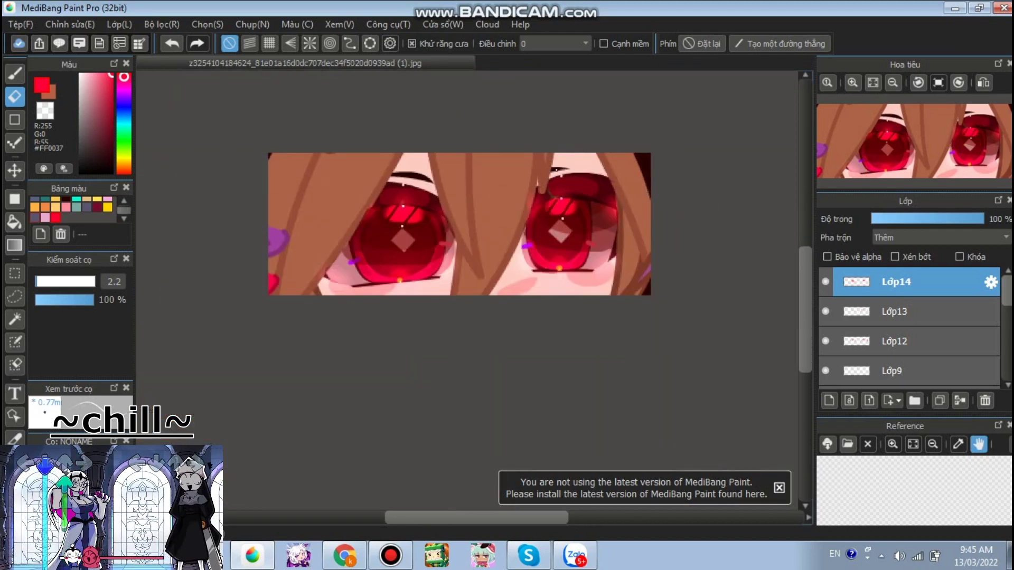
Lower the opacity of Lớp14 to 11%.
click(907, 218)
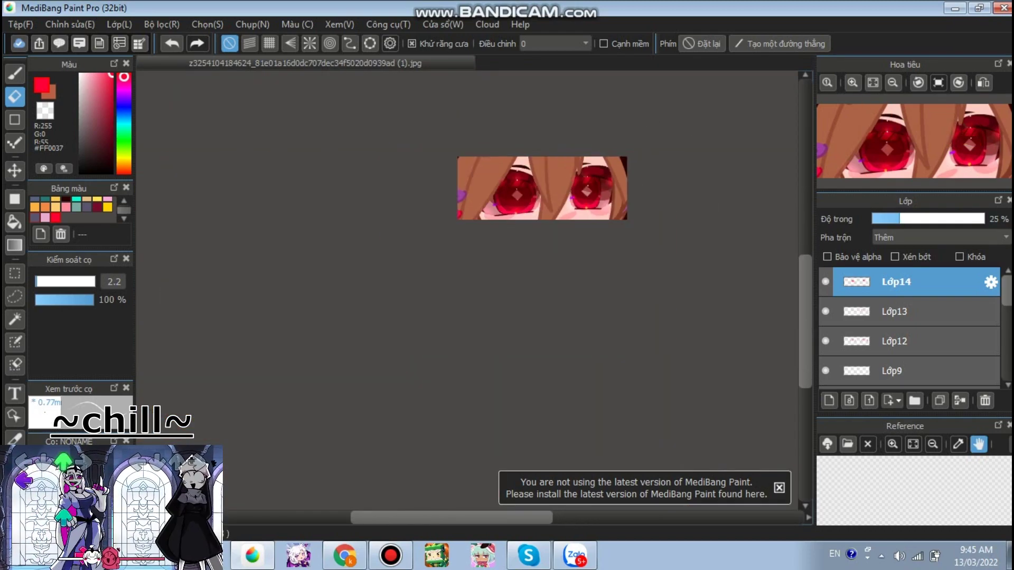
scroll(658, 202, up, 1)
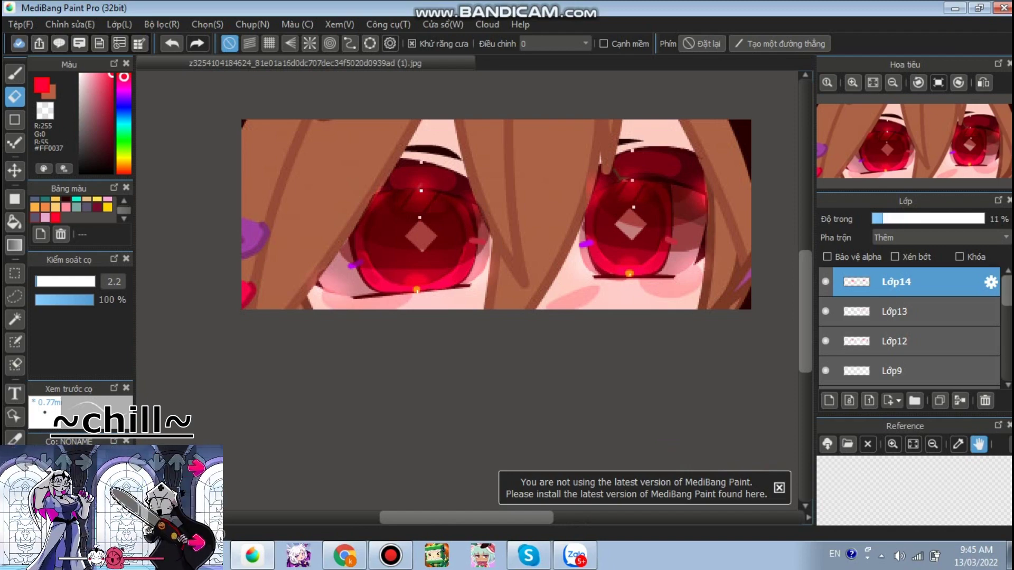
scroll(489, 196, down, 2)
scroll(437, 180, up, 2)
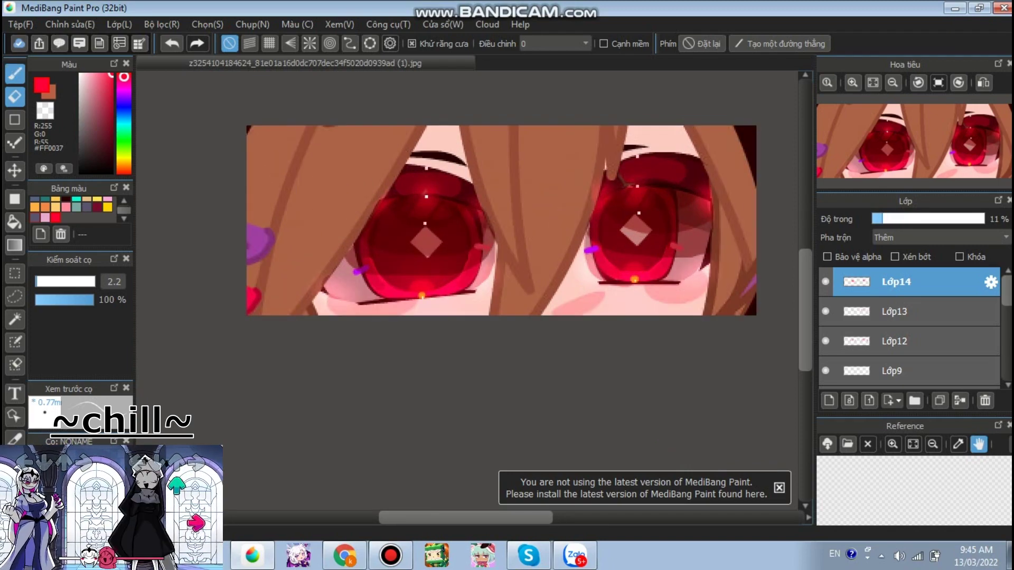
Add a new layer above Lớp14 and set its blend mode to Thêm.
key(b)
scroll(393, 190, down, 1)
key(ctrl+z)
scroll(509, 157, down, 2)
scroll(510, 156, up, 2)
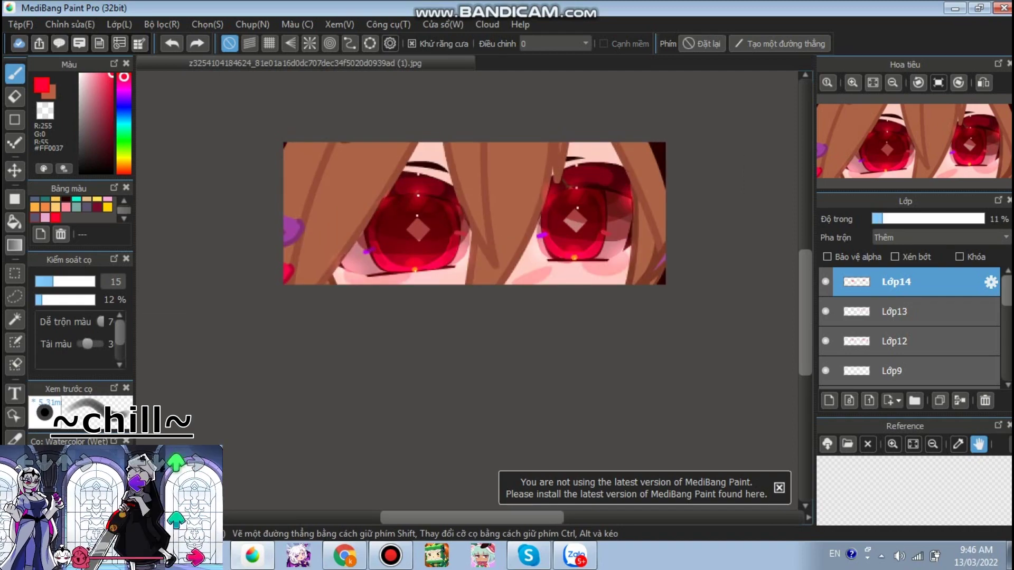
click(829, 400)
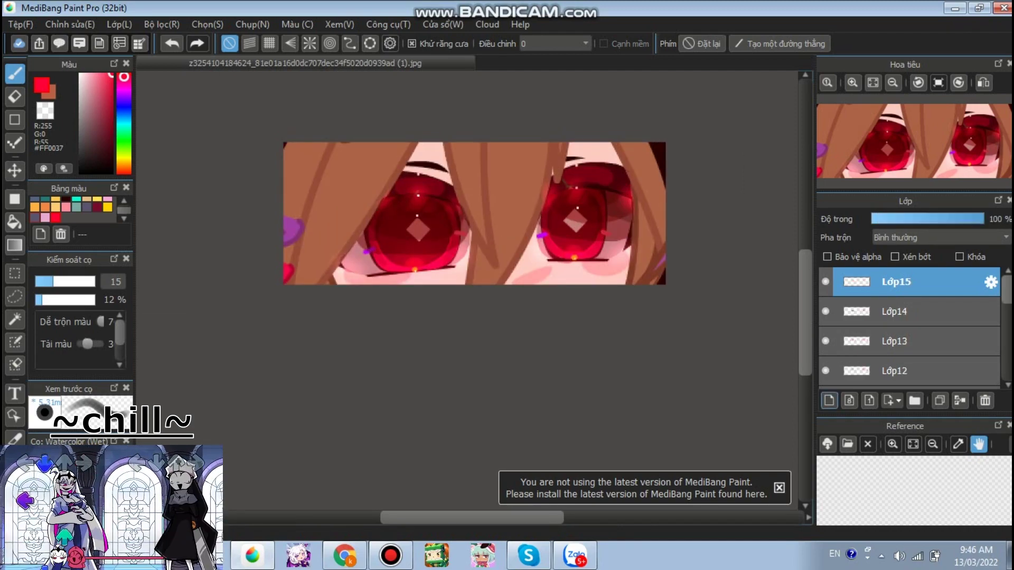
click(940, 237)
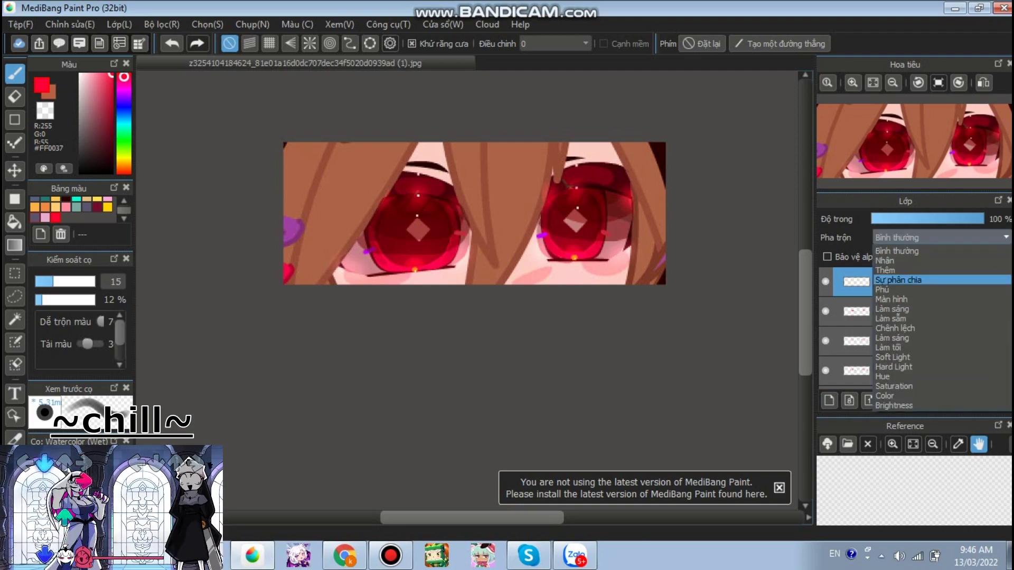
click(897, 270)
Paint short bright red #FF024E strokes at the rim of the left iris with the Watercolor (Wet) brush at size 2.2.
scroll(373, 294, up, 5)
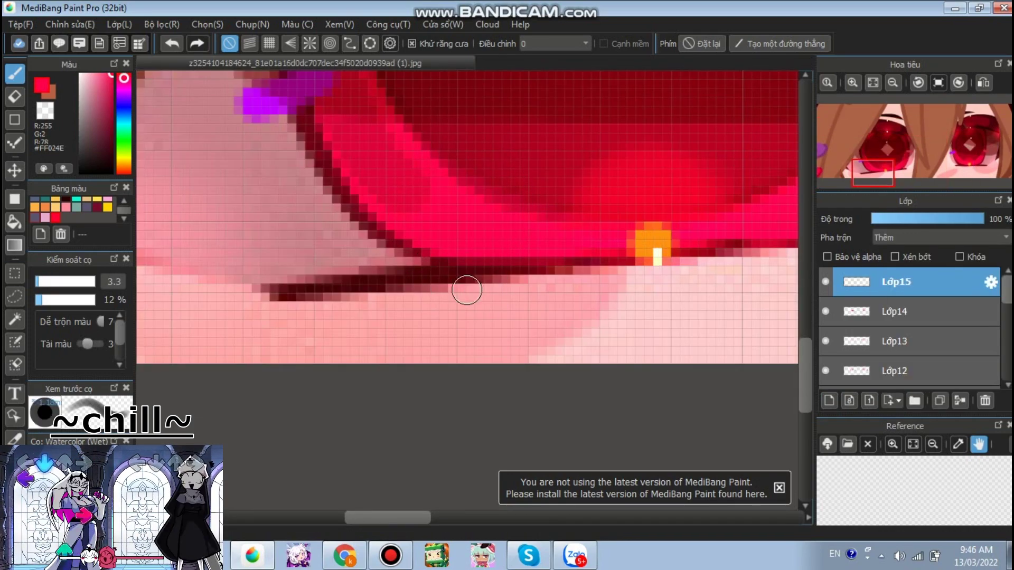
drag(38, 281, 37, 281)
scroll(347, 153, down, 3)
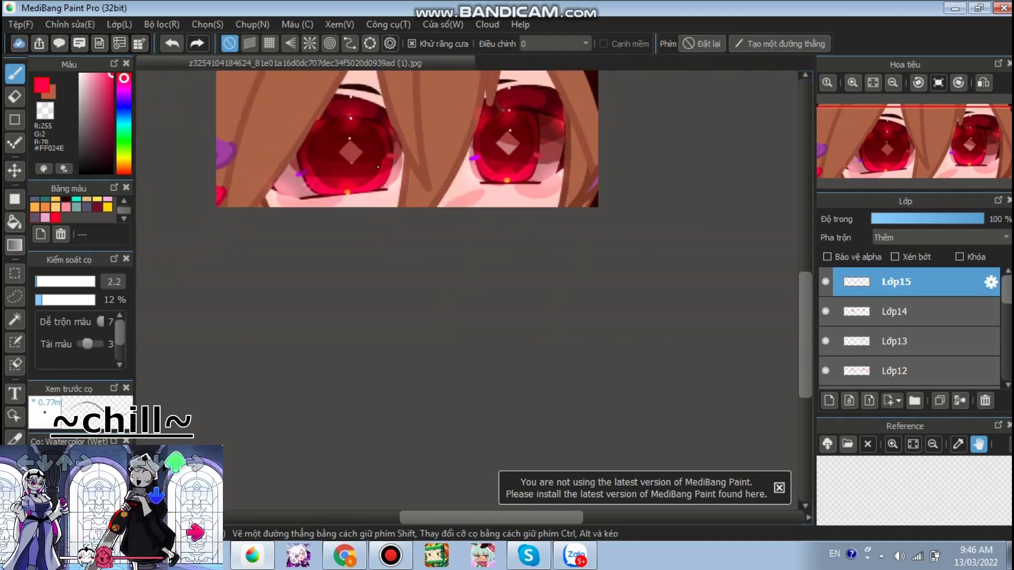
scroll(316, 106, up, 4)
drag(312, 113, 486, 162)
scroll(487, 161, down, 5)
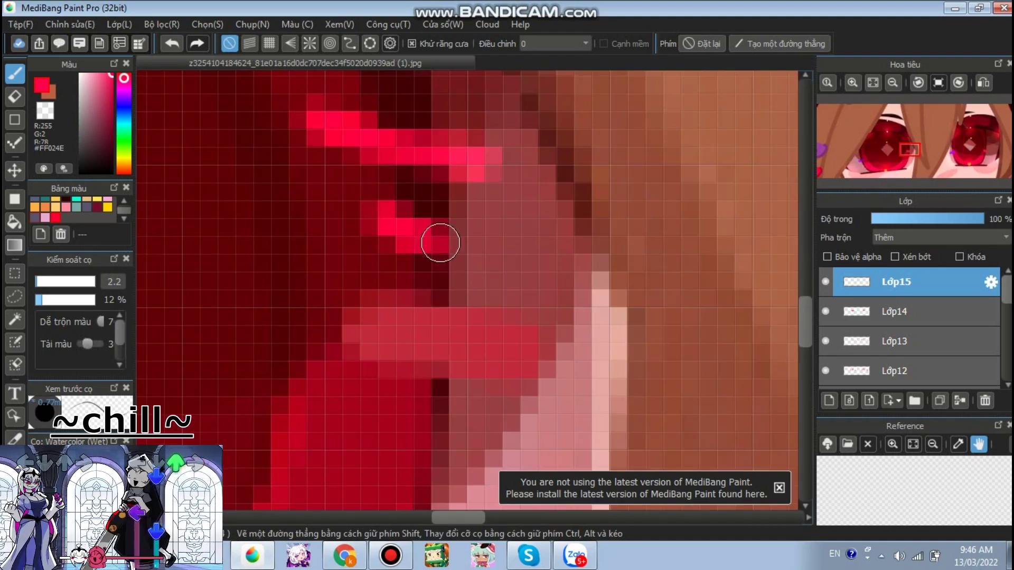
click(390, 555)
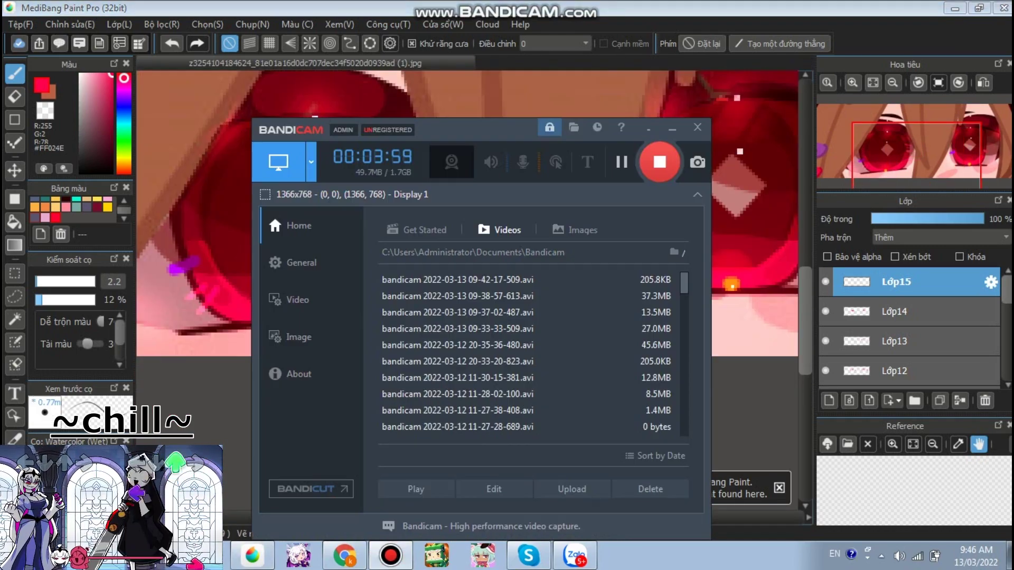
click(672, 128)
Paint matching short bright red strokes at the rim of the right iris with the size 2.2 watercolor brush.
scroll(385, 246, down, 4)
scroll(433, 244, up, 9)
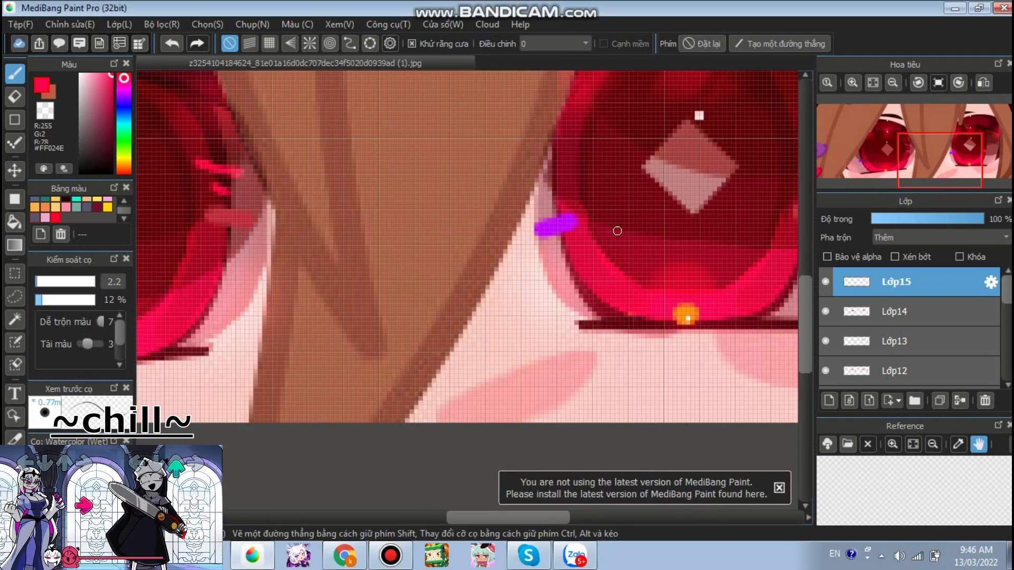
scroll(532, 274, down, 5)
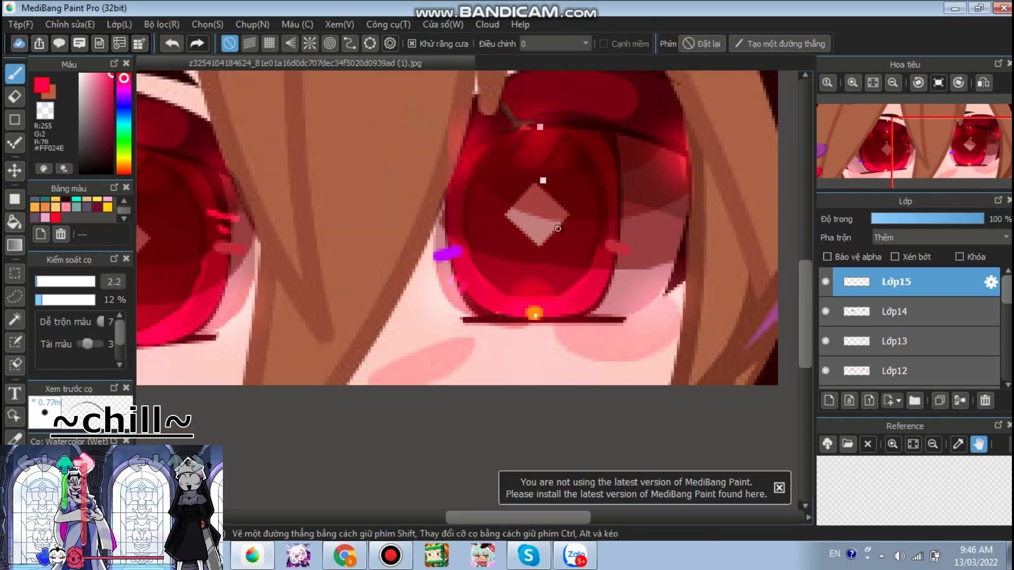
scroll(597, 195, up, 5)
scroll(612, 245, down, 6)
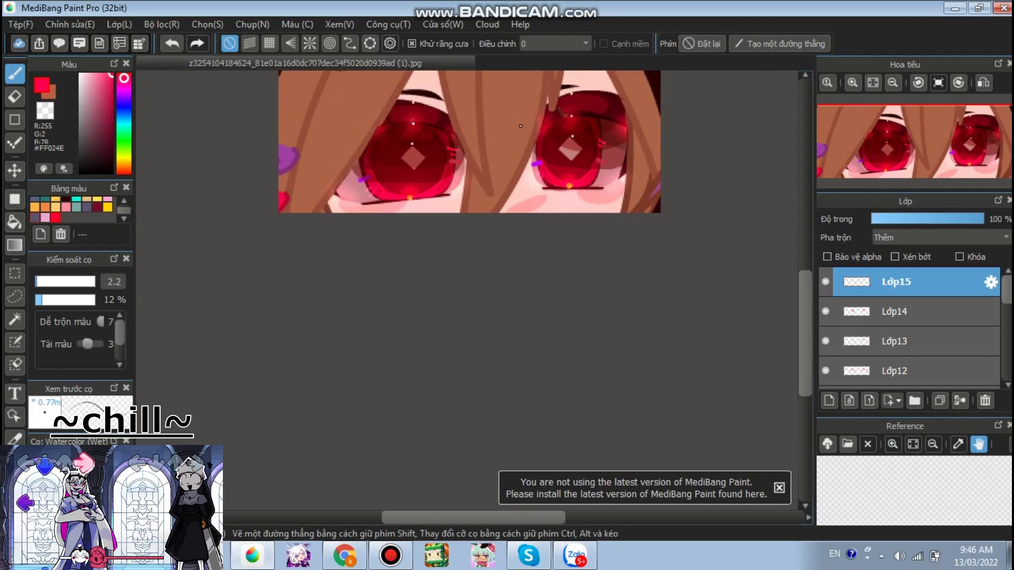
Lower the opacity of Lớp15 to 27%.
scroll(507, 127, up, 2)
scroll(369, 180, down, 3)
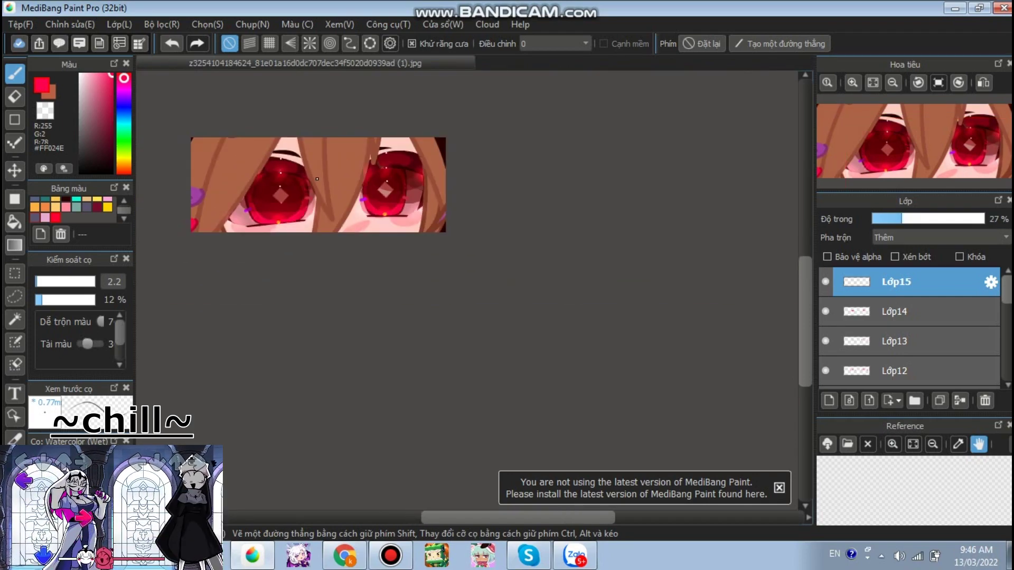
scroll(370, 179, up, 2)
Add a new layer above Lớp15 with the Thêm blend mode.
click(829, 400)
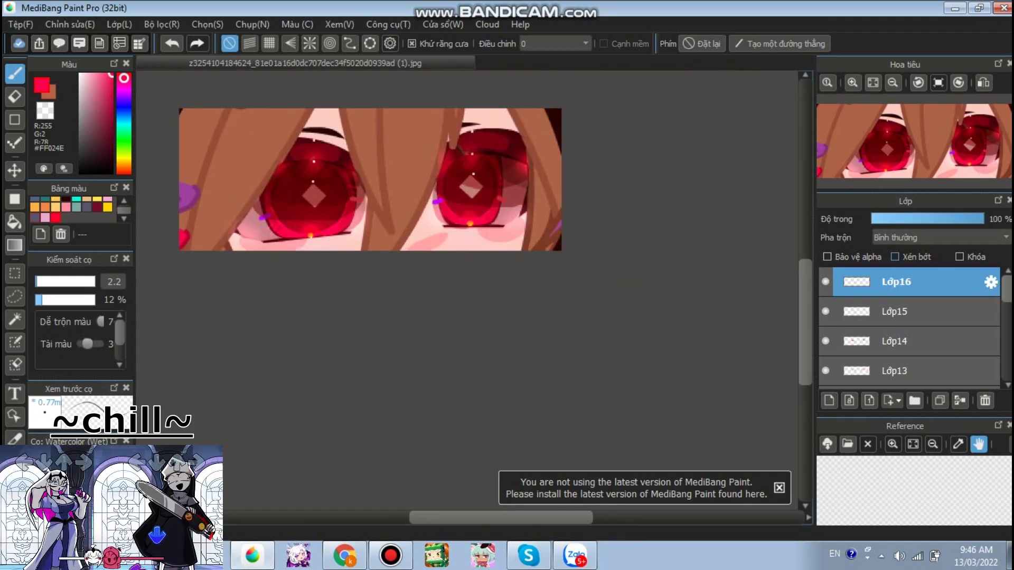
click(937, 237)
click(929, 342)
scroll(199, 141, up, 8)
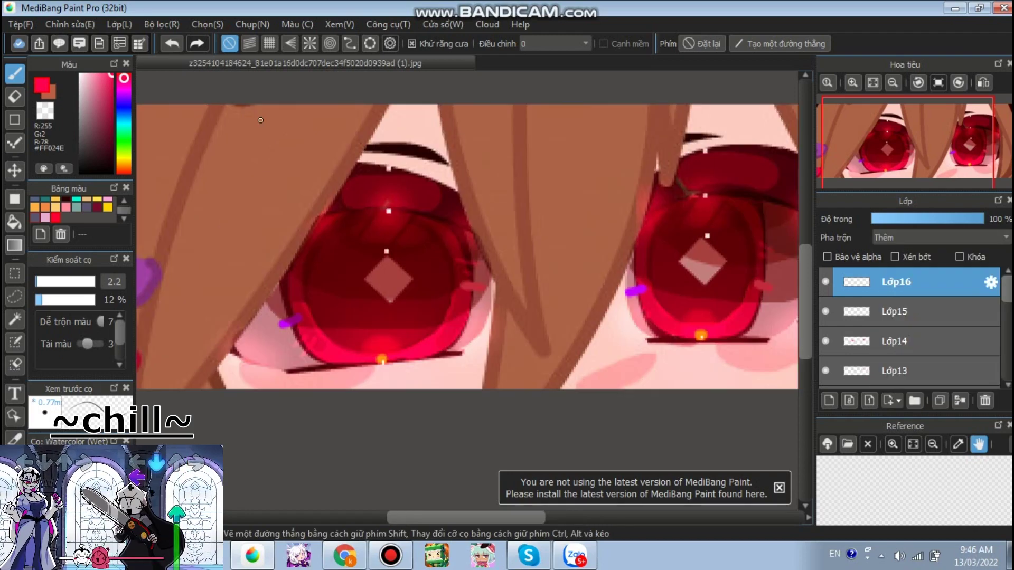
scroll(328, 183, down, 3)
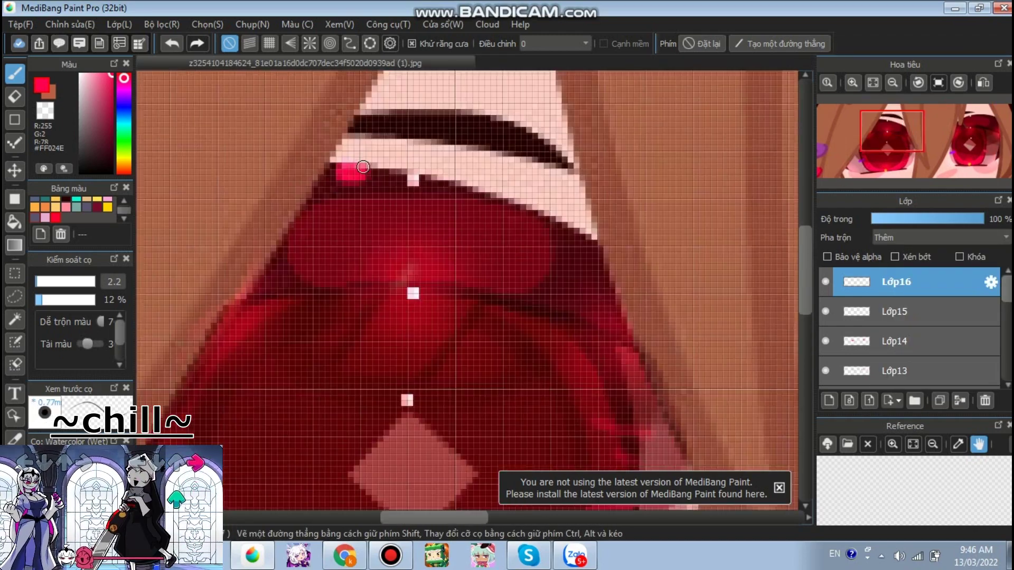
scroll(328, 183, up, 2)
mouse_move(252, 556)
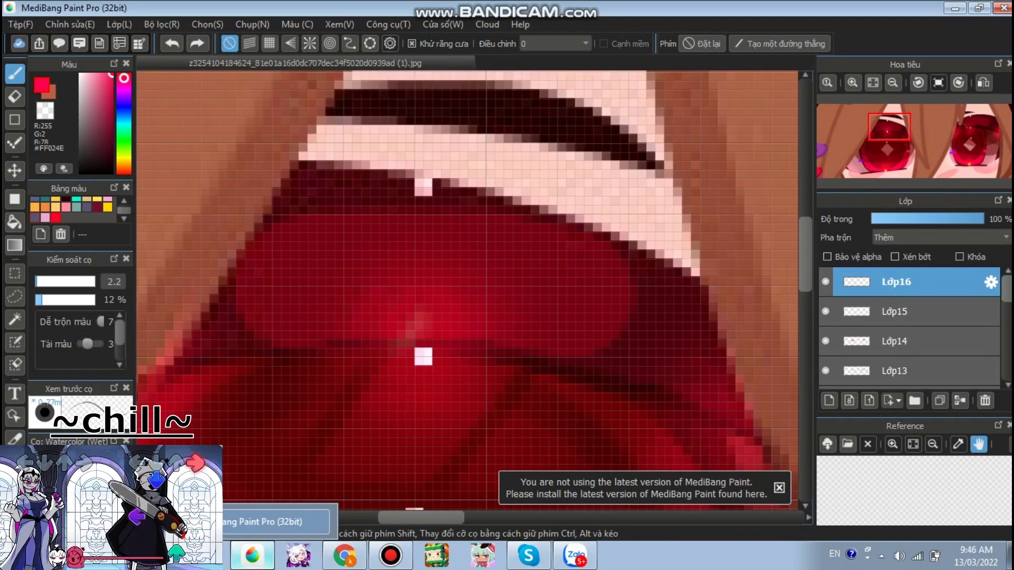
Spray red #FF024E over nearly the whole picture with the Airbrush at size 346 and 28% opacity.
click(80, 488)
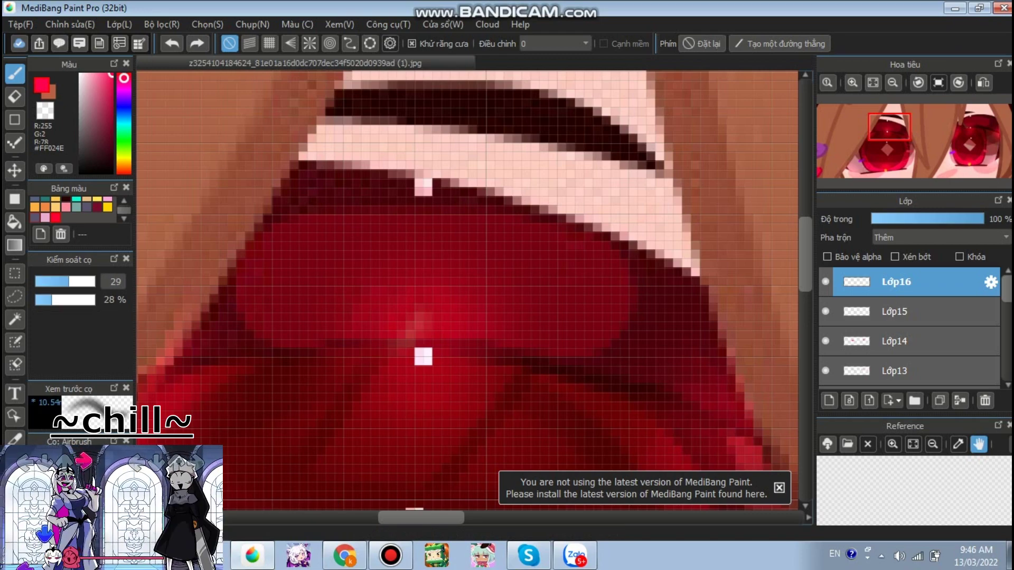
scroll(354, 228, down, 6)
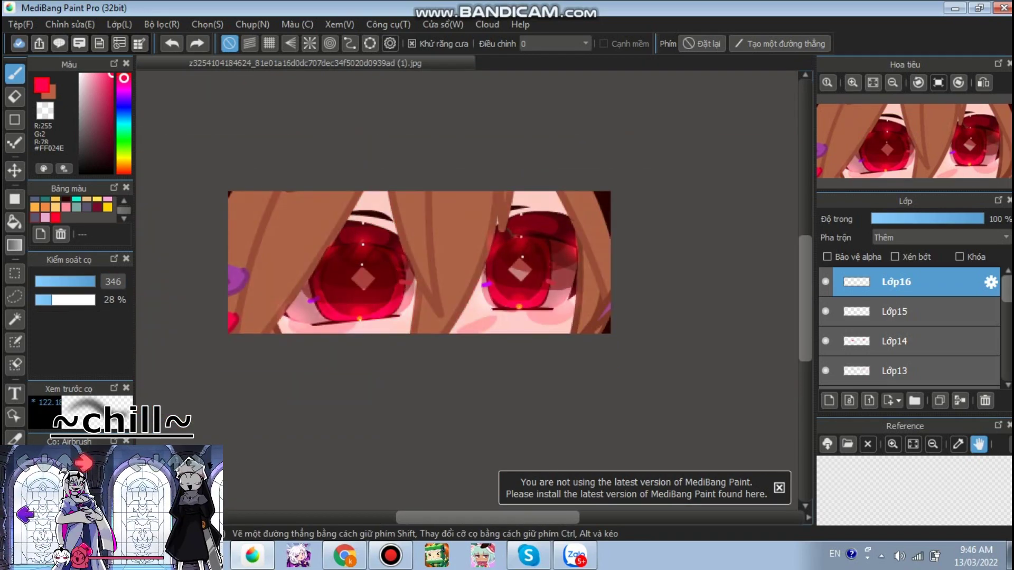
mouse_move(412, 272)
mouse_down()
mouse_move(438, 251)
mouse_move(538, 258)
mouse_move(322, 264)
mouse_up()
scroll(453, 206, down, 2)
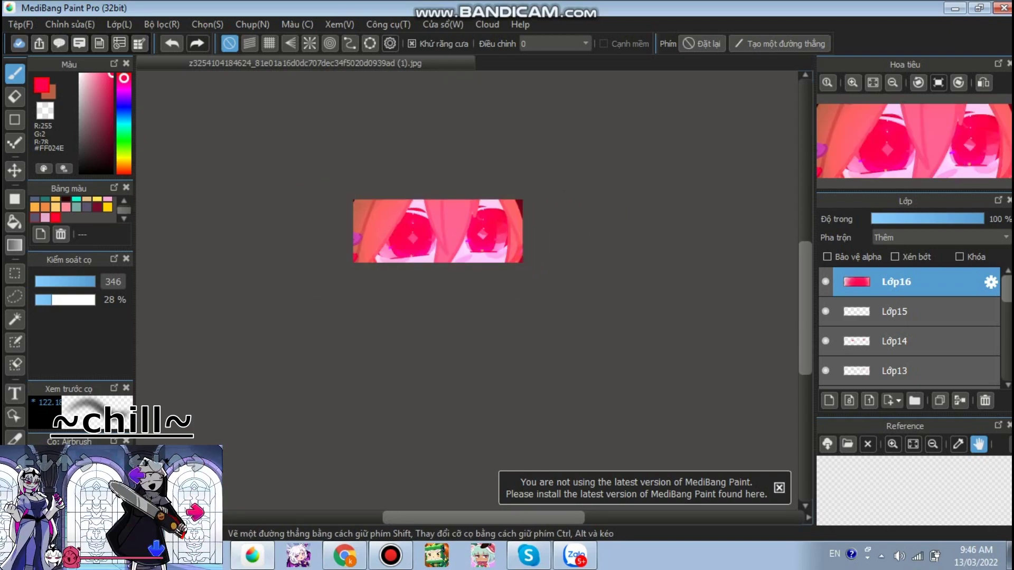
Lower the opacity of the red airbrushed layer Lớp16 to 11%.
click(888, 219)
drag(888, 218, 892, 219)
scroll(516, 136, up, 3)
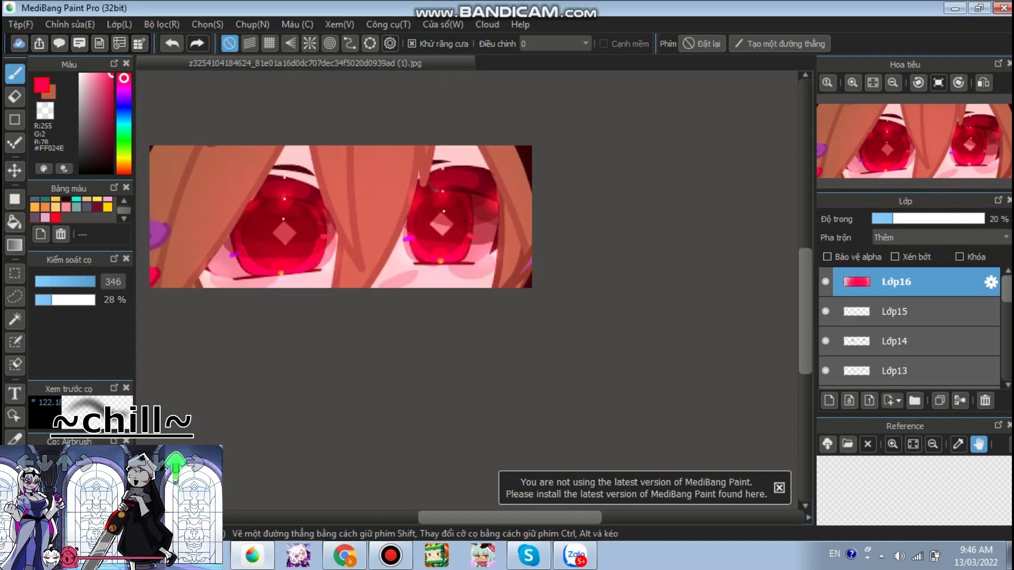
click(883, 219)
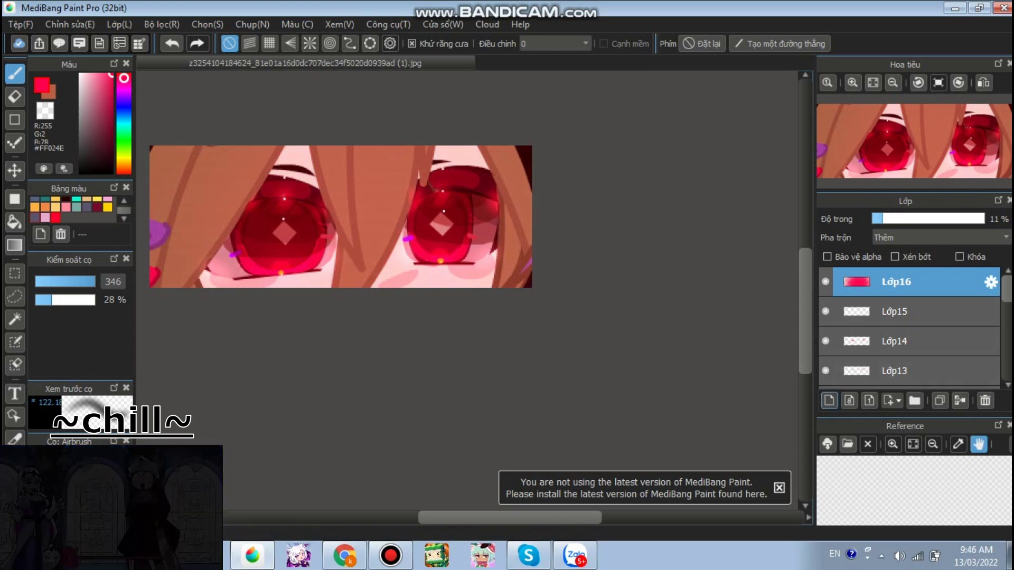
Add a new layer directly above Lớp15 and set its blend mode to Thêm.
click(916, 312)
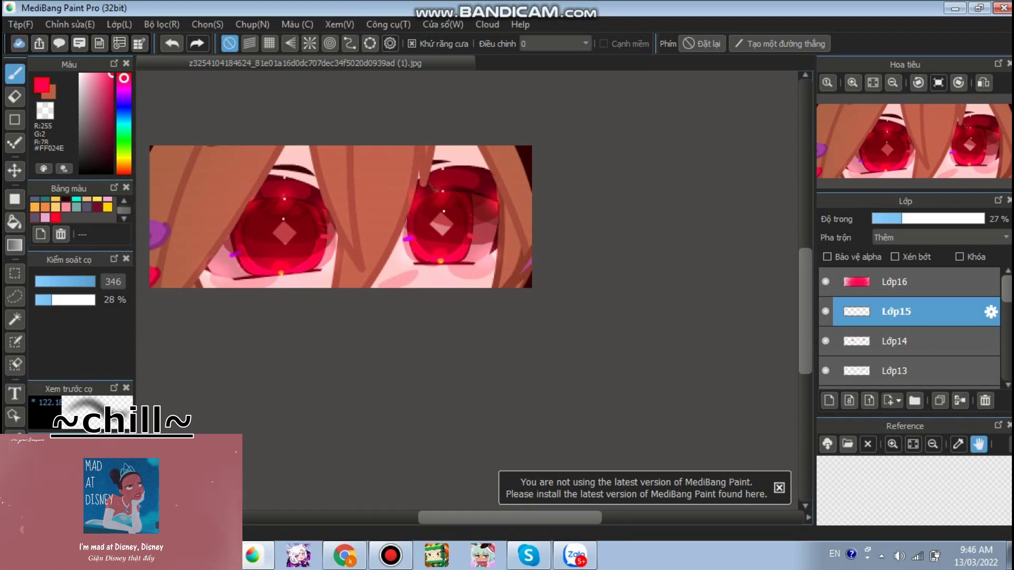
click(829, 400)
click(940, 237)
click(937, 270)
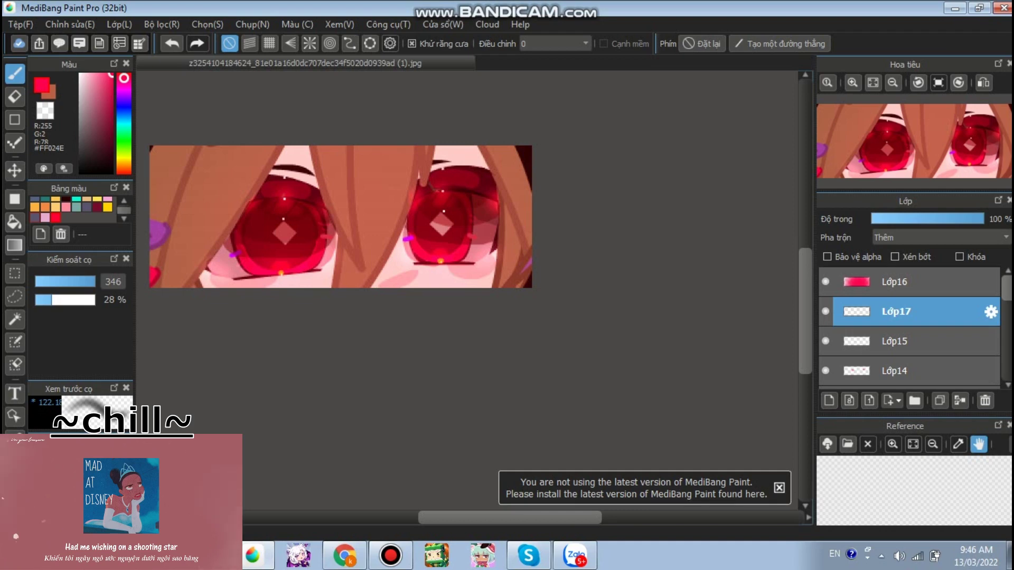
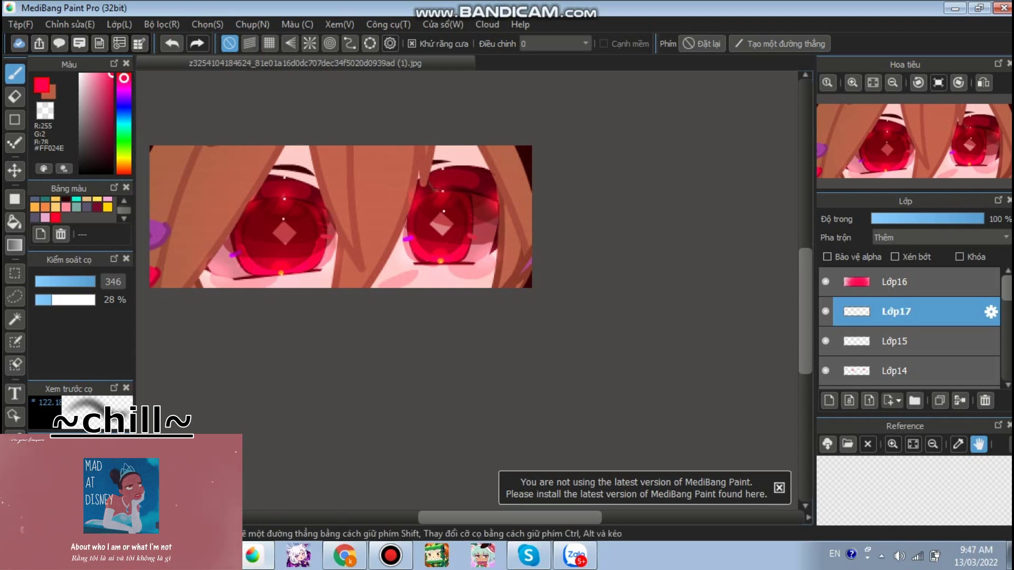
Draw a thin white #FFFFFF arc across the upper part of the right eye with a size 1 brush at 100% opacity.
click(79, 475)
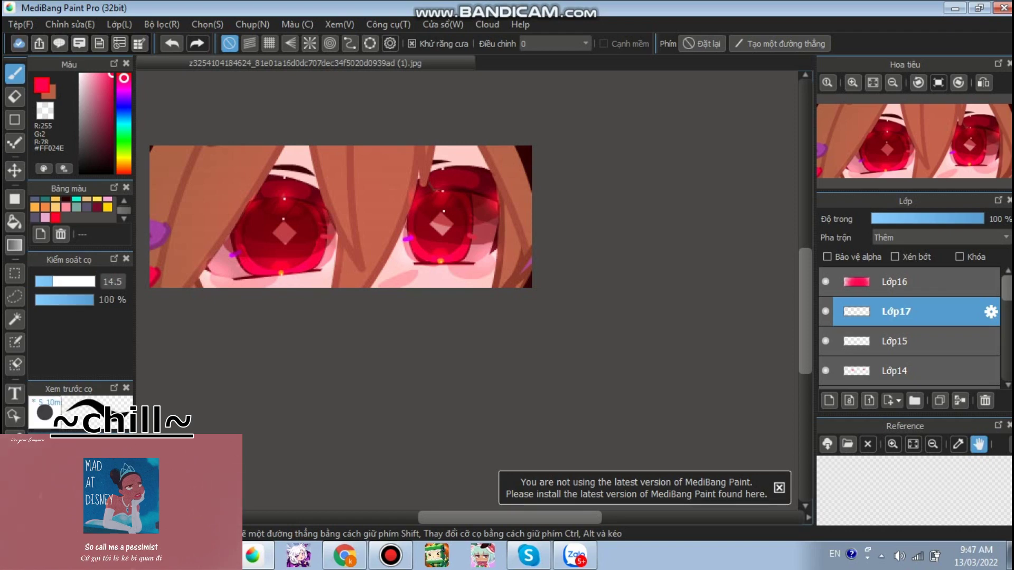
key(g)
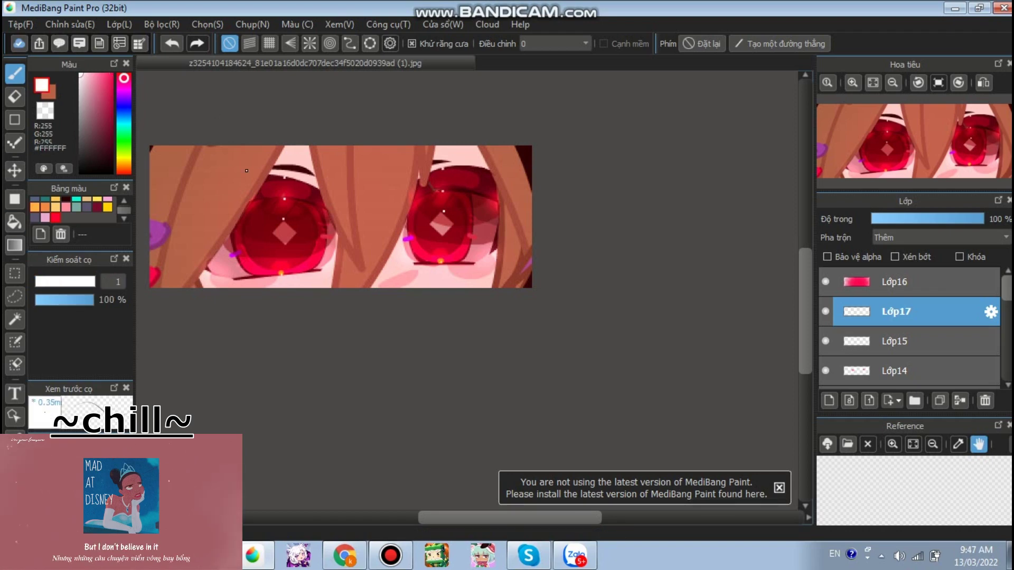
scroll(341, 190, up, 2)
scroll(656, 200, up, 3)
drag(656, 246, 594, 216)
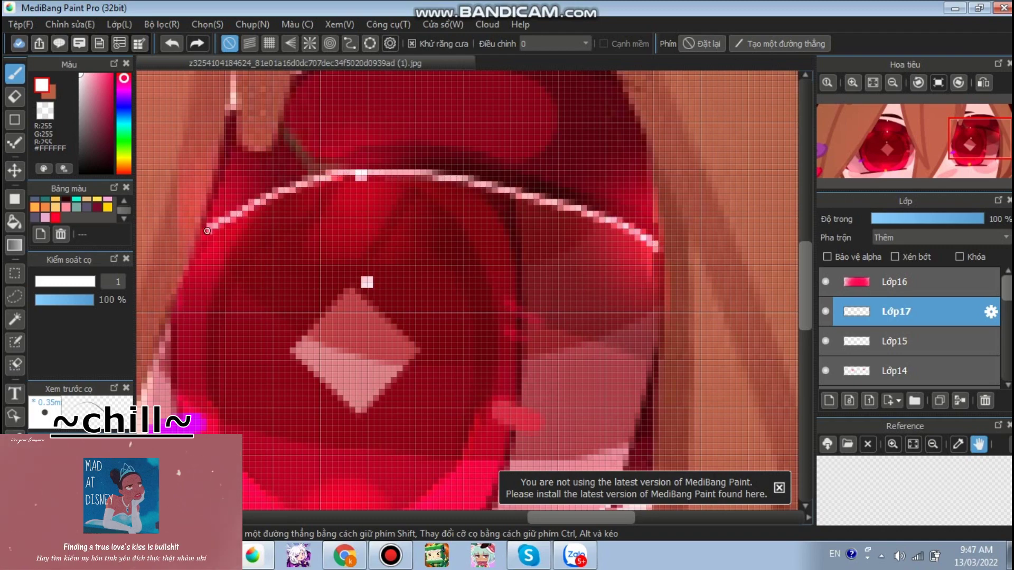
Draw a matching thin white arc across the upper part of the left eye, undoing the first attempt.
scroll(392, 168, down, 4)
scroll(189, 170, up, 4)
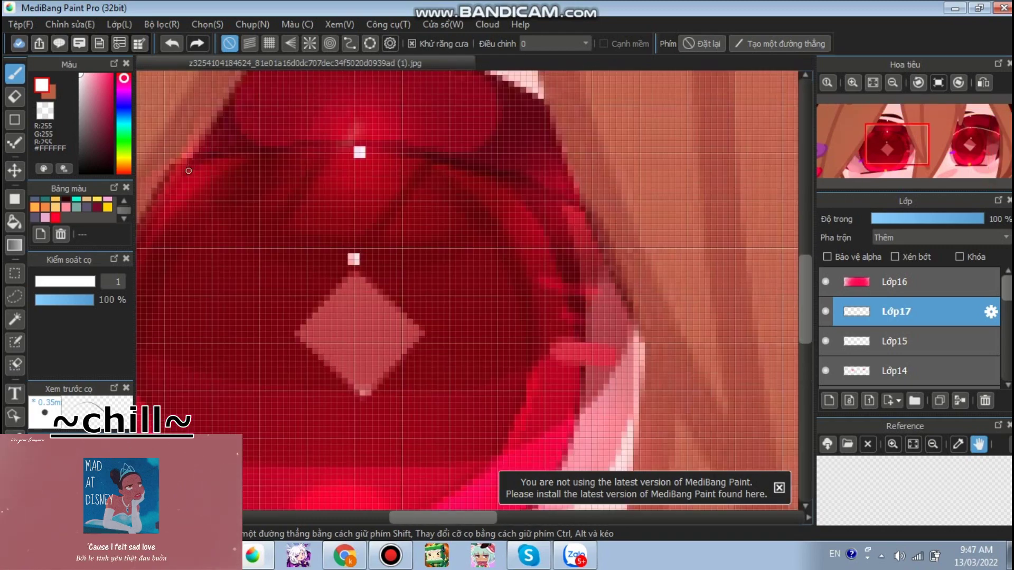
key(ctrl+z)
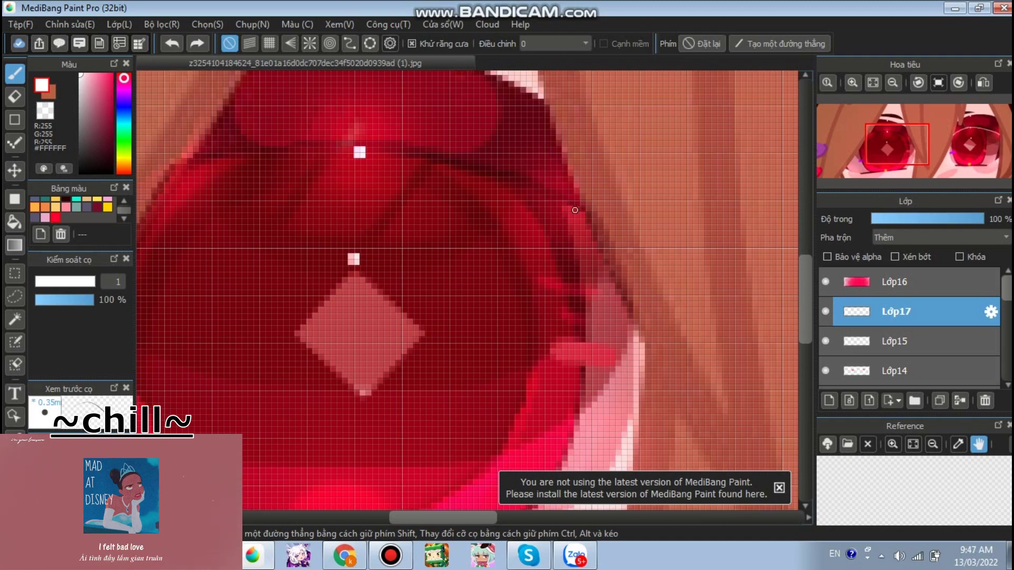
mouse_move(364, 160)
mouse_down()
mouse_move(297, 155)
mouse_move(182, 169)
mouse_up()
scroll(182, 169, down, 6)
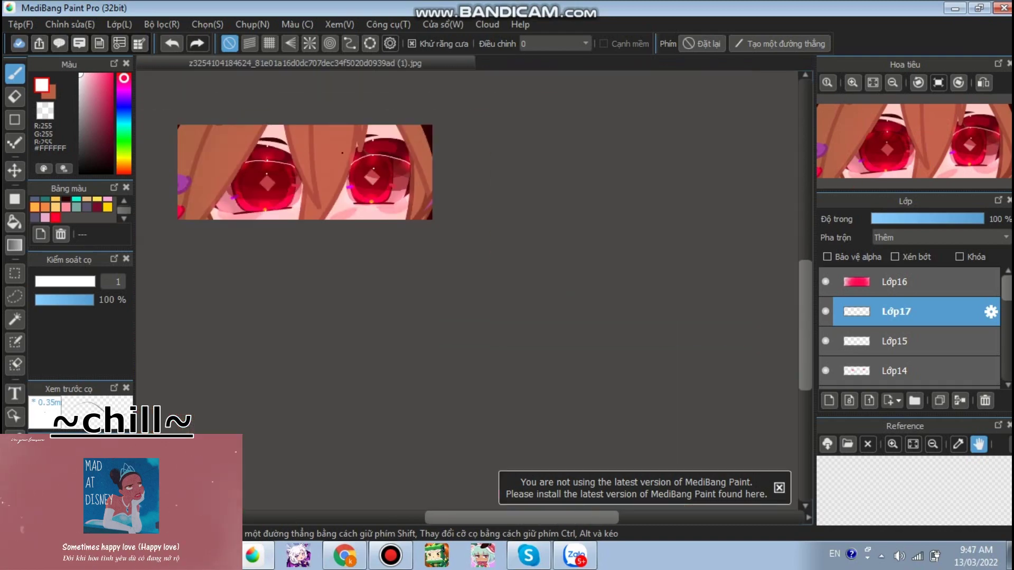
Lower the opacity of the white arc layer Lớp17 to 29% and add a new layer above it.
click(922, 219)
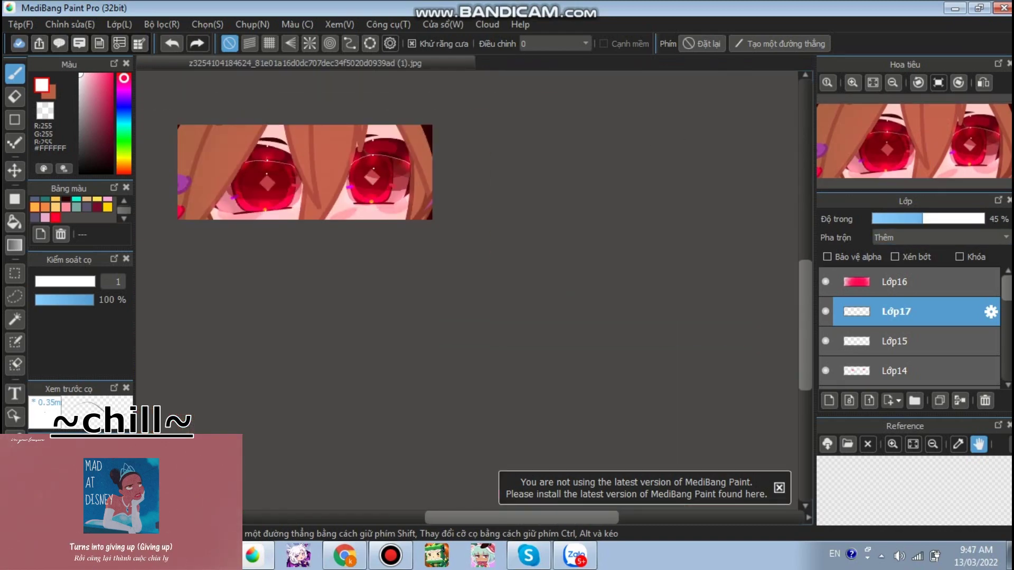
scroll(222, 152, up, 1)
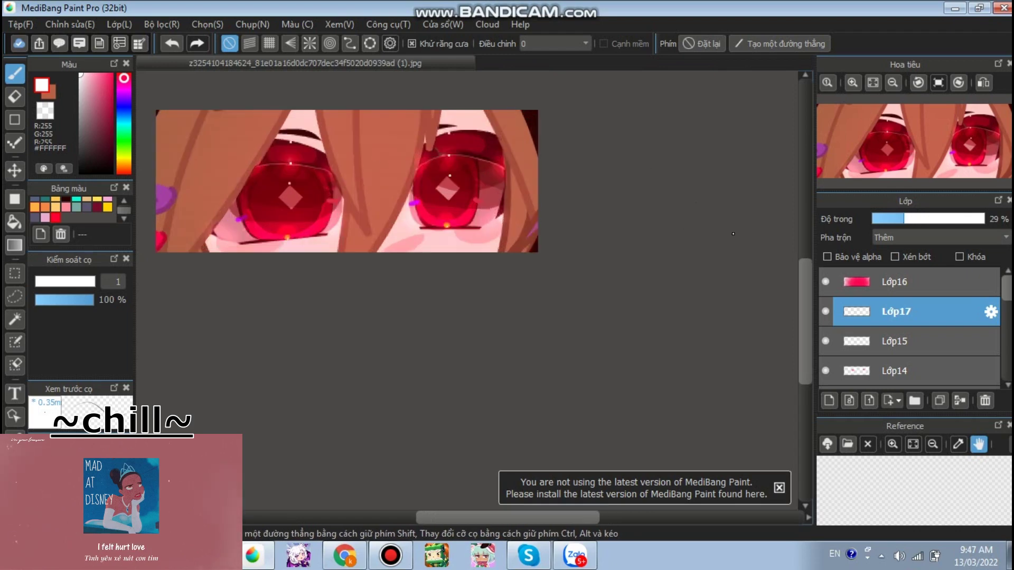
click(829, 400)
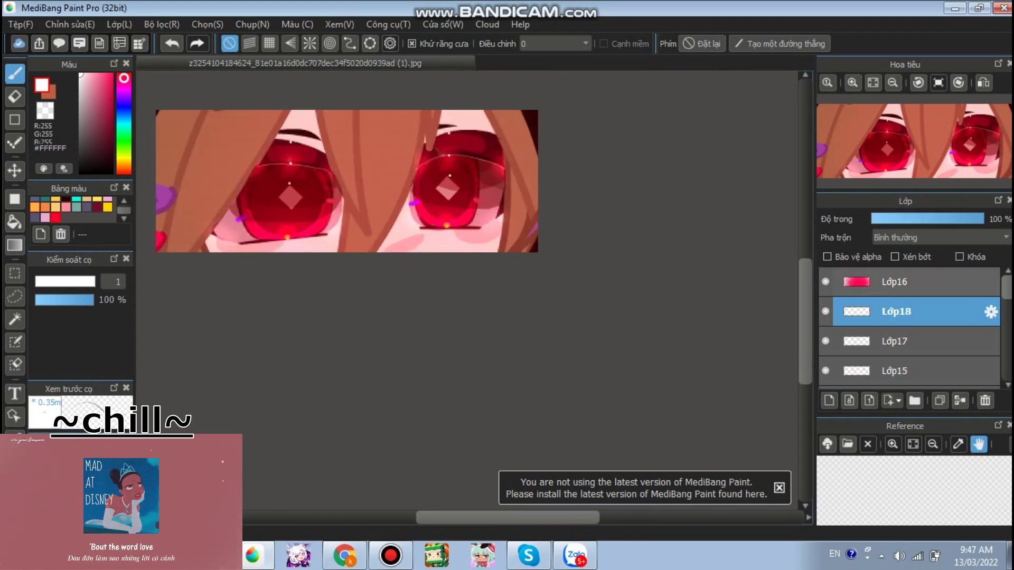
Add a new layer directly above Lớp1 and set its blend mode to Nhân.
scroll(908, 328, down, 5)
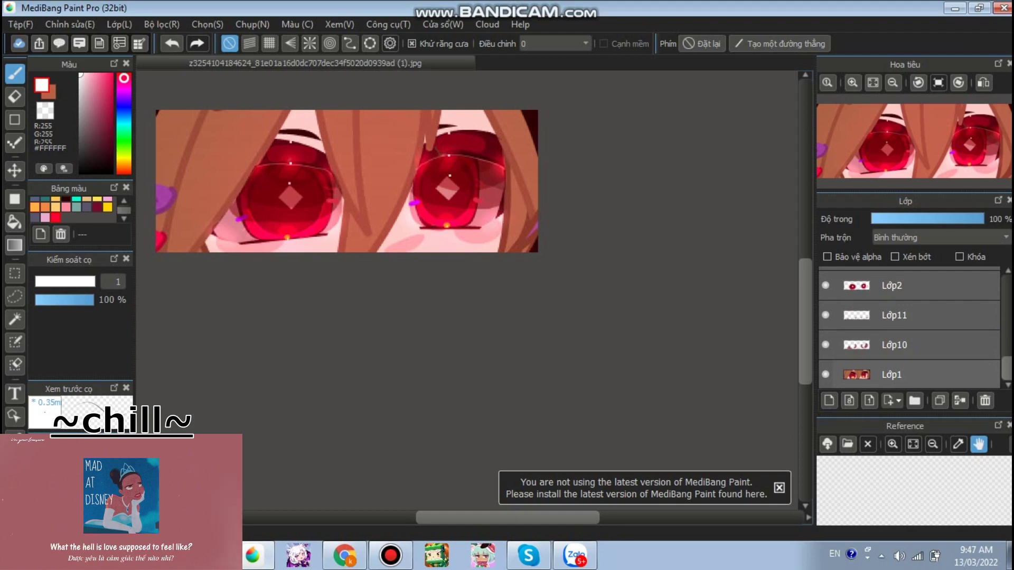
click(908, 374)
click(829, 400)
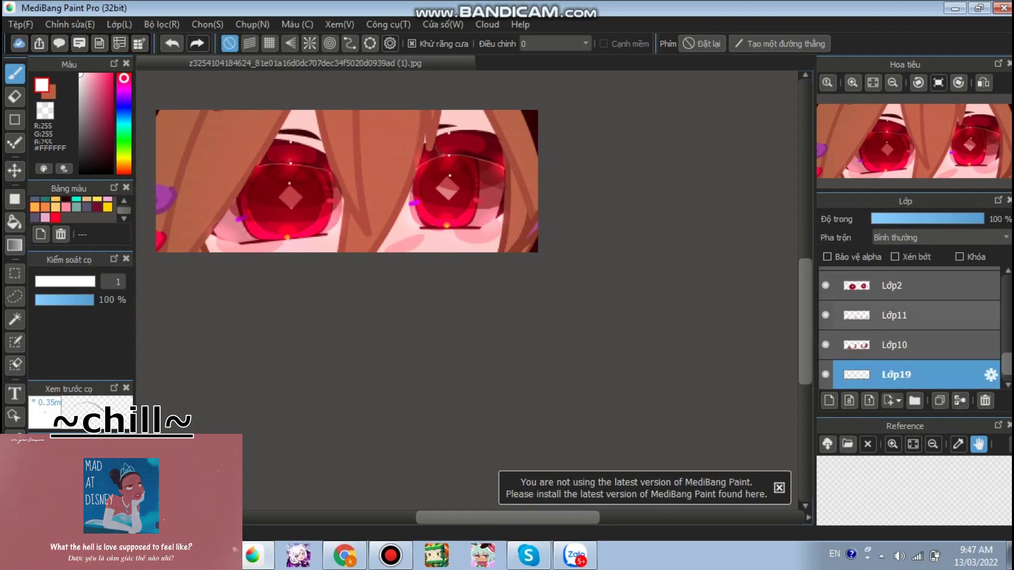
click(940, 237)
click(911, 271)
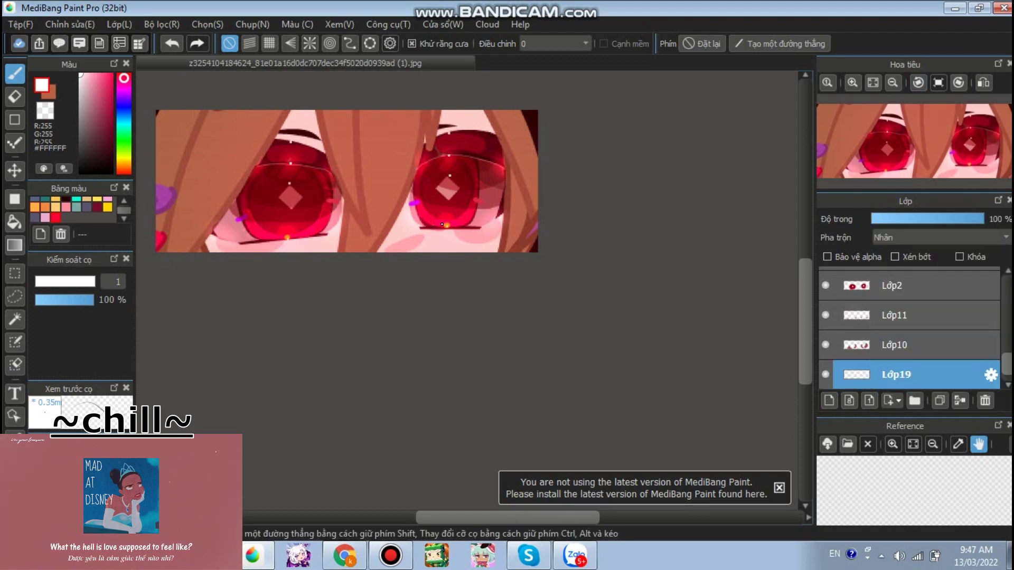
Sample dark red #670214 and draw a thin size 1 line joining the right eye's outer corner to its lower lash line.
scroll(499, 251, up, 10)
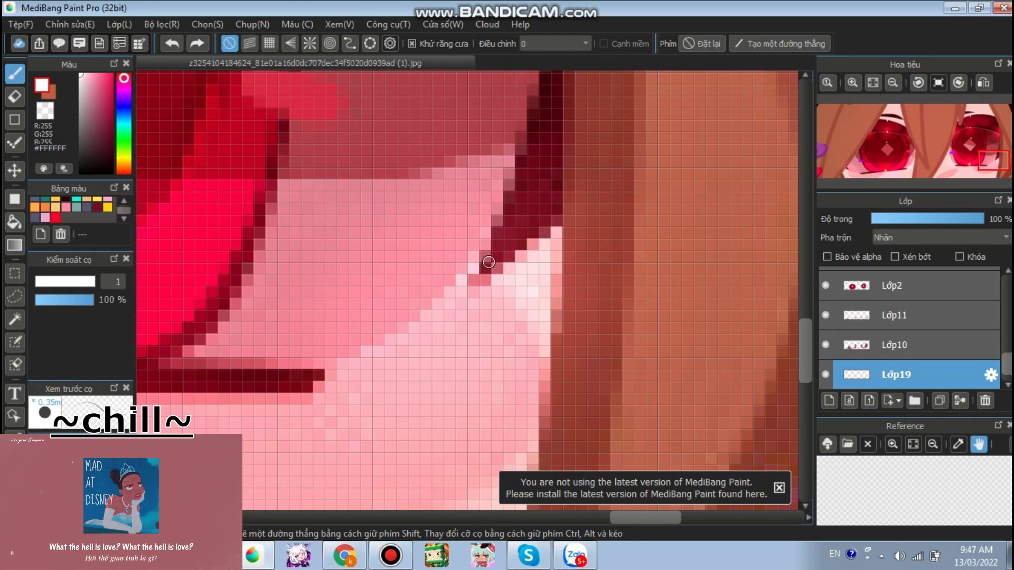
alt+click(265, 380)
mouse_move(561, 220)
mouse_down()
mouse_move(475, 254)
mouse_move(344, 365)
mouse_up()
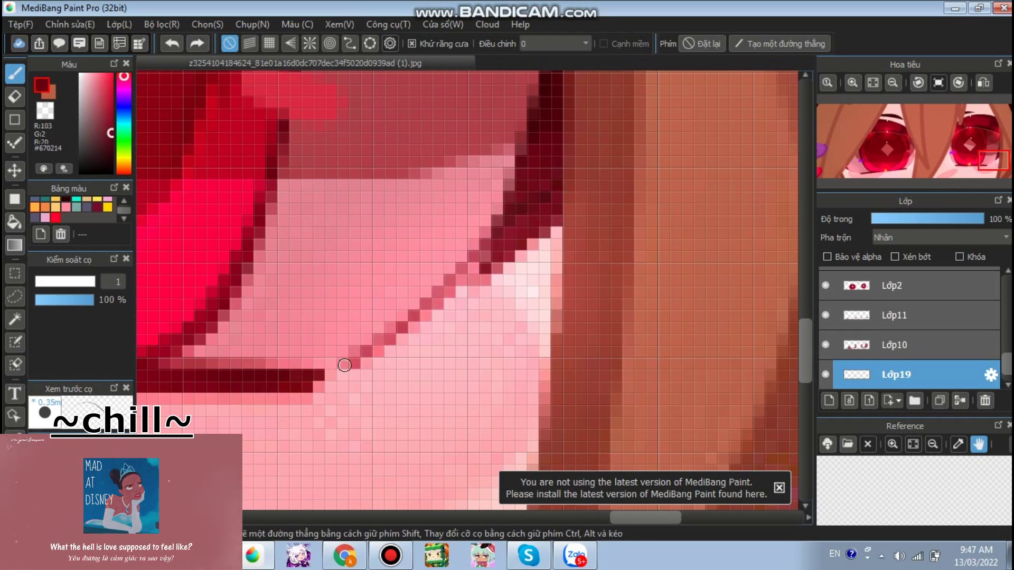
scroll(344, 365, down, 10)
scroll(376, 220, up, 1)
scroll(375, 220, down, 1)
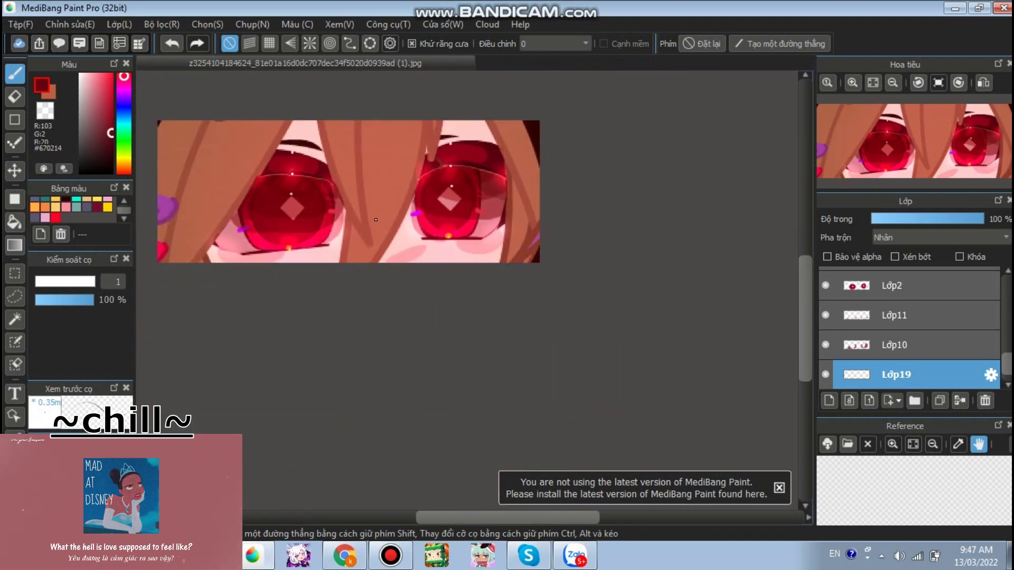
Draw a thin dark line from the left eye's outer corner along the lower lid to the lash line, sampling #2C0007.
scroll(375, 220, up, 10)
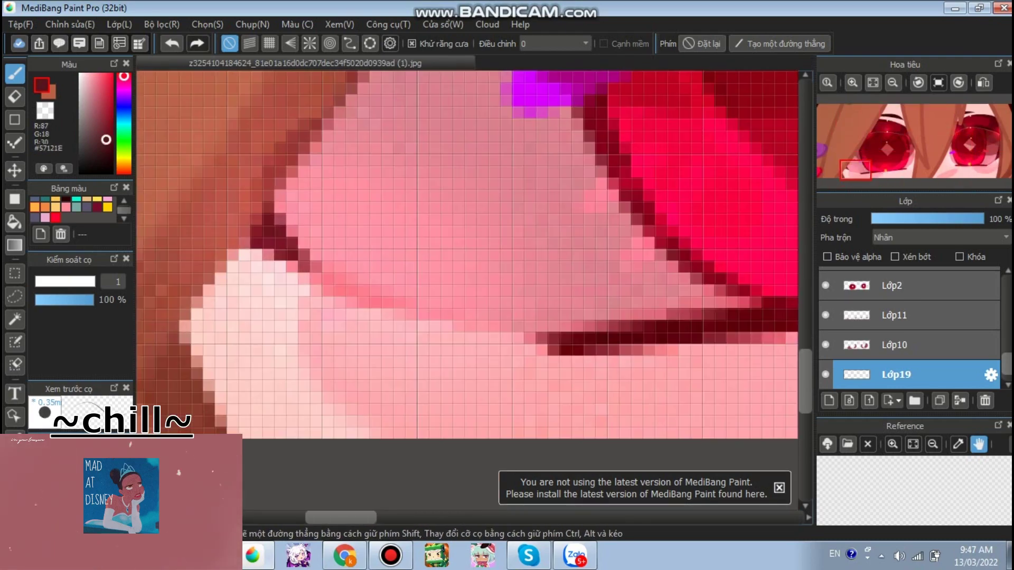
drag(313, 265, 362, 296)
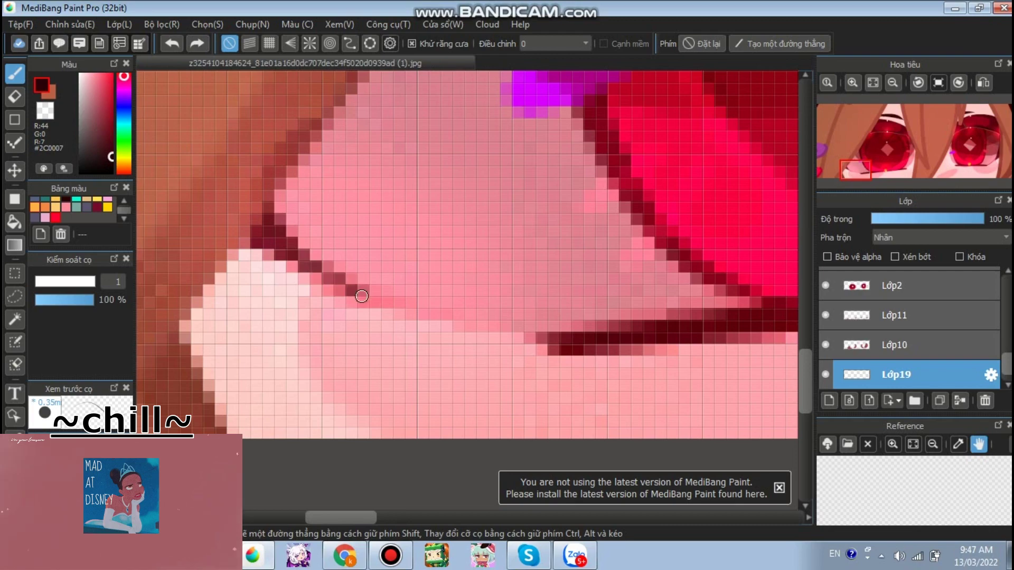
drag(453, 332, 593, 344)
scroll(593, 344, down, 10)
scroll(689, 146, up, 4)
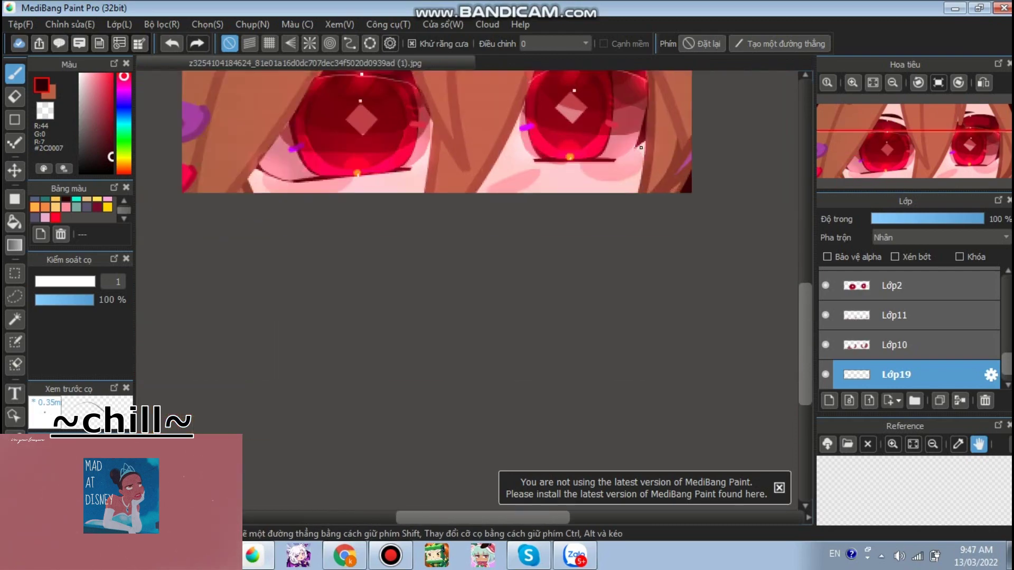
Darken the thin lower lid line at the right eye's outer corner with #2C0007.
scroll(689, 146, up, 4)
mouse_move(616, 106)
mouse_down()
mouse_move(447, 270)
mouse_move(216, 396)
mouse_up()
scroll(467, 291, down, 6)
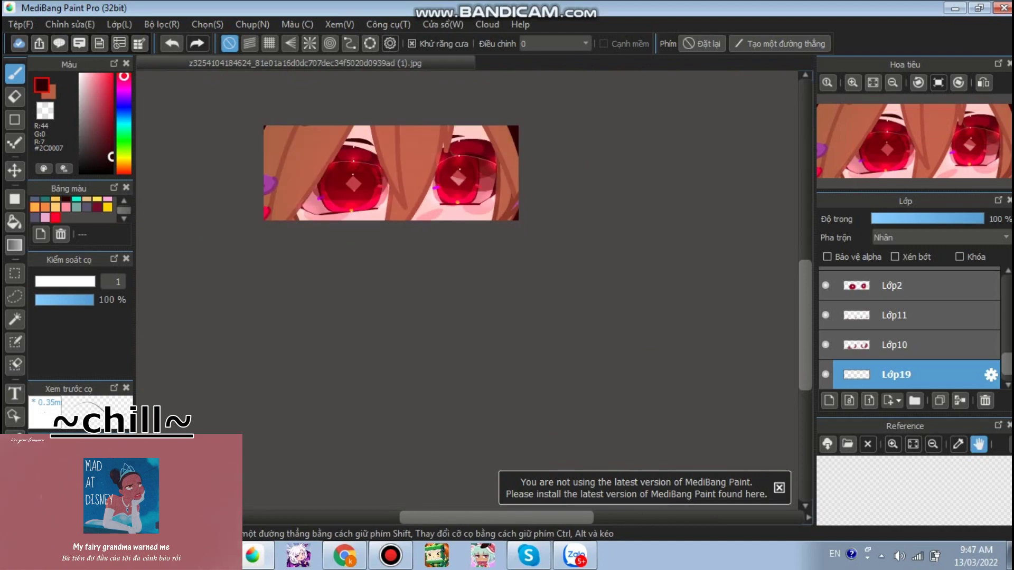
Try adding small dark lash strokes below the left eye's outer corner.
scroll(569, 233, up, 4)
scroll(285, 241, up, 4)
mouse_move(287, 169)
mouse_down()
mouse_move(271, 271)
mouse_move(346, 213)
mouse_up()
scroll(351, 192, down, 5)
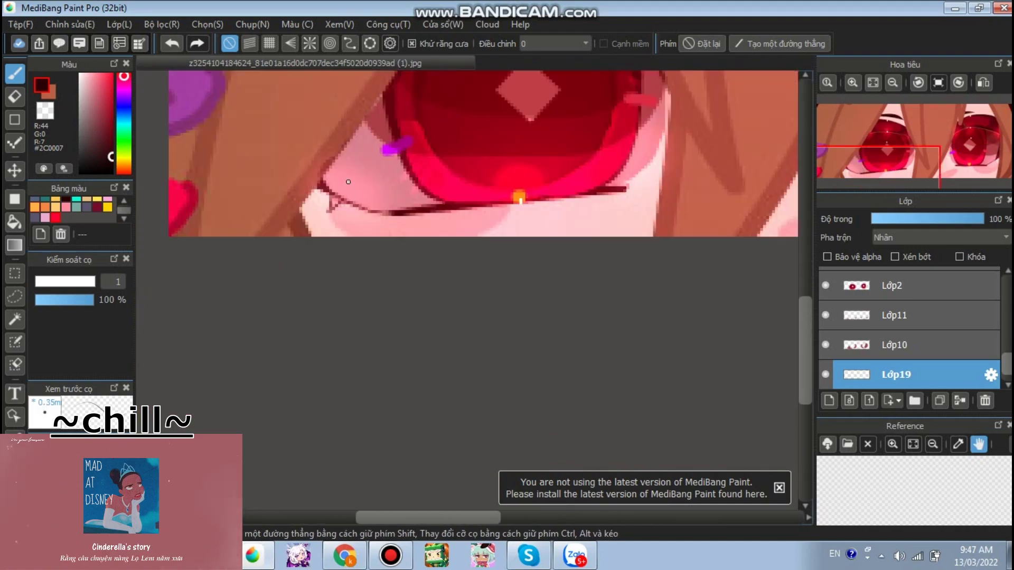
scroll(346, 187, up, 2)
Add a new layer directly above Lớp19, set its blend mode to Nhân, and enlarge the brush to 12.1.
scroll(346, 188, down, 4)
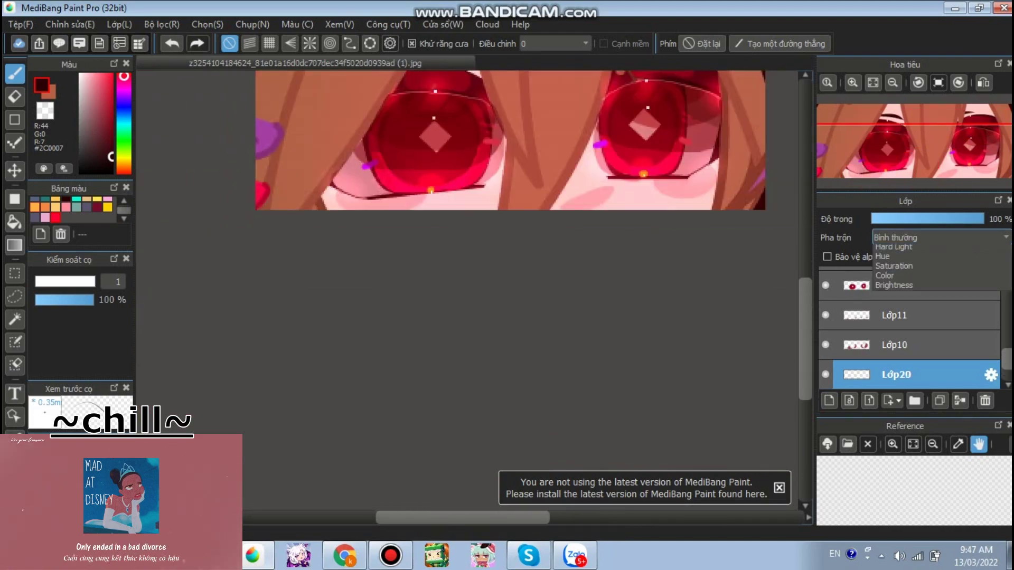
click(898, 269)
scroll(329, 185, up, 7)
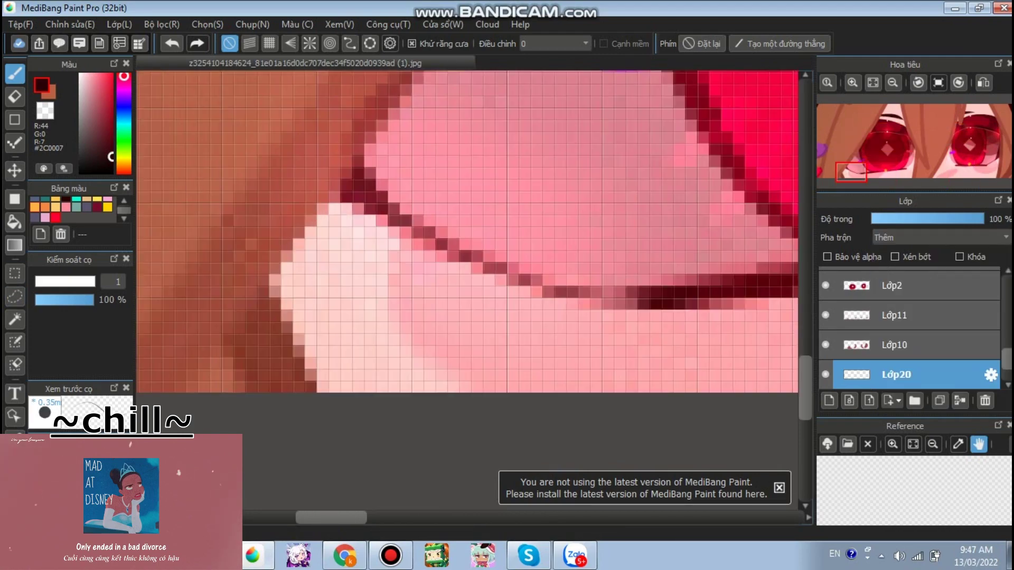
click(49, 282)
scroll(425, 248, down, 1)
click(940, 238)
click(663, 228)
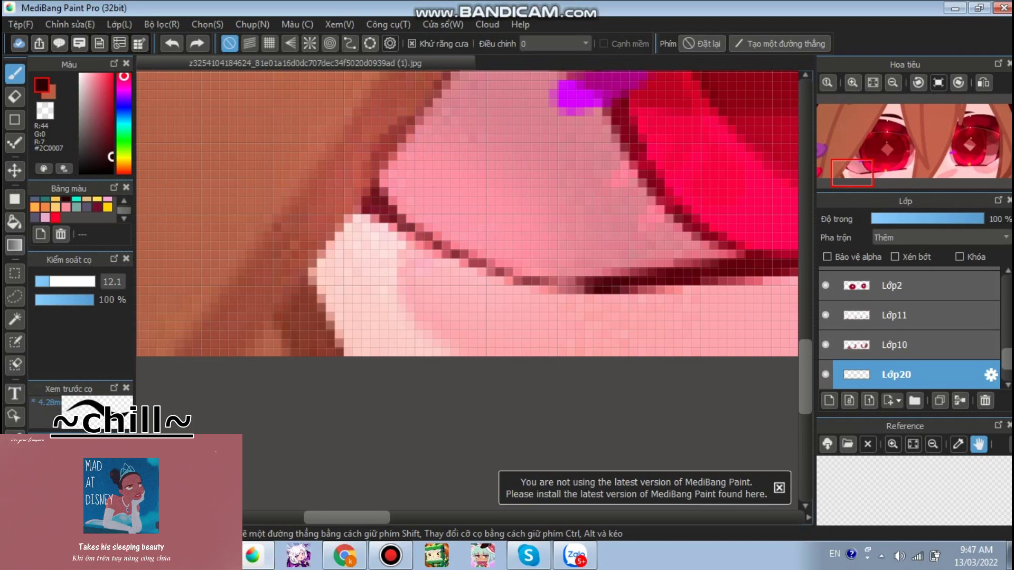
click(940, 238)
click(898, 259)
Try painting a dark #2C0007 patch over the left eye's lower outer corner, undoing the first stroke and reducing the brush to 9.8.
mouse_move(371, 170)
mouse_down()
mouse_move(520, 208)
mouse_move(499, 206)
mouse_up()
key(ctrl+z)
scroll(489, 194, up, 2)
scroll(436, 182, down, 6)
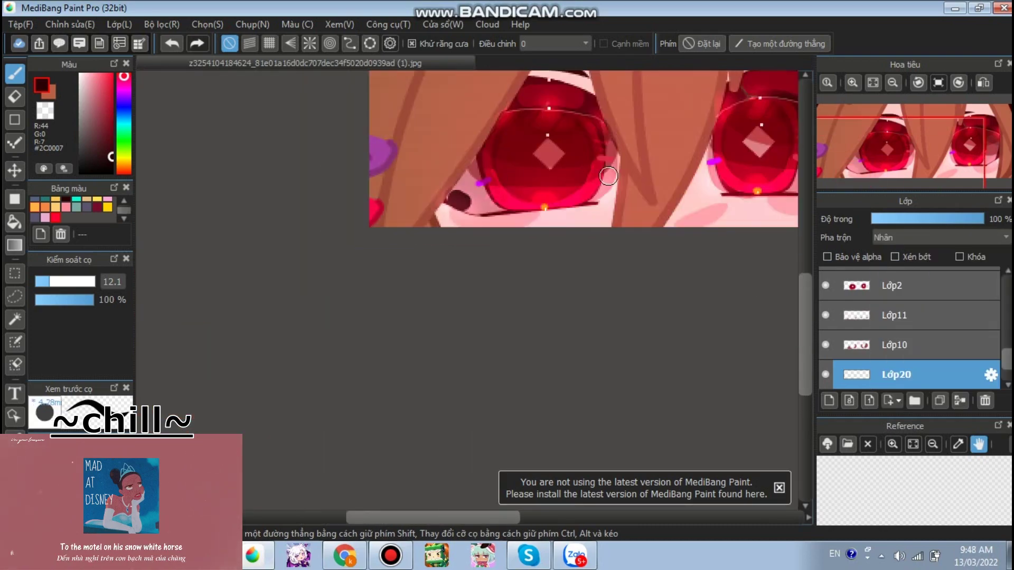
scroll(698, 155, up, 3)
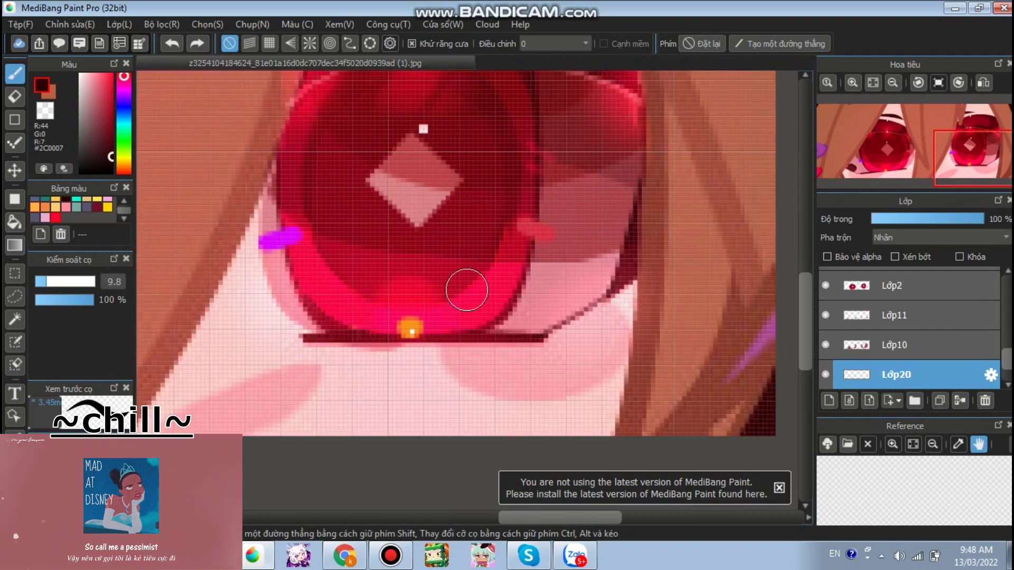
scroll(615, 317, up, 2)
scroll(644, 283, down, 5)
scroll(331, 348, up, 5)
drag(332, 348, 358, 370)
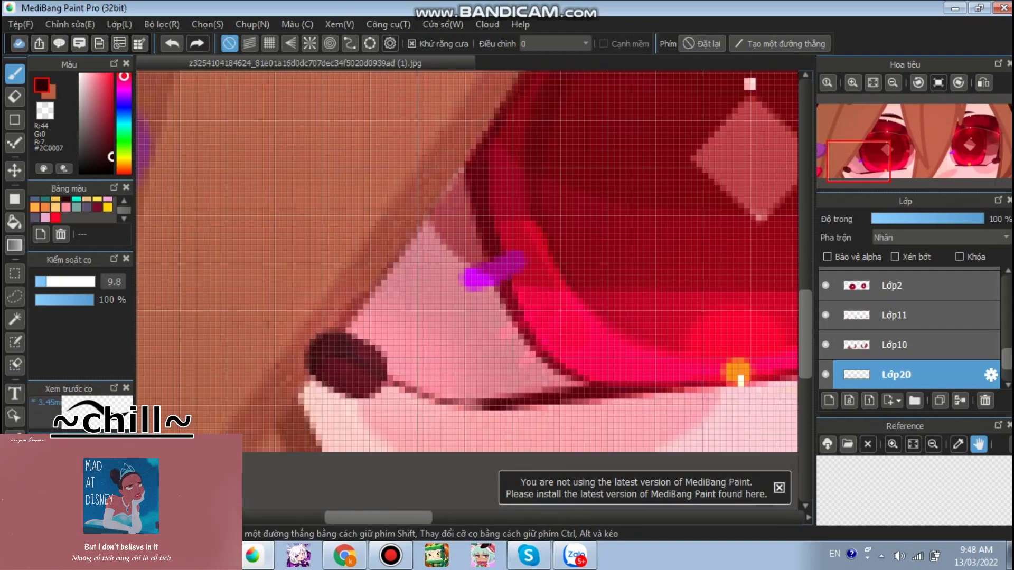
Shade the lower outer corners of both eyes with a soft size 50 brush at 79% opacity, undoing the first stroke.
click(79, 480)
mouse_move(351, 367)
mouse_down()
mouse_move(334, 398)
mouse_move(322, 382)
mouse_up()
scroll(361, 319, down, 3)
key(ctrl+z)
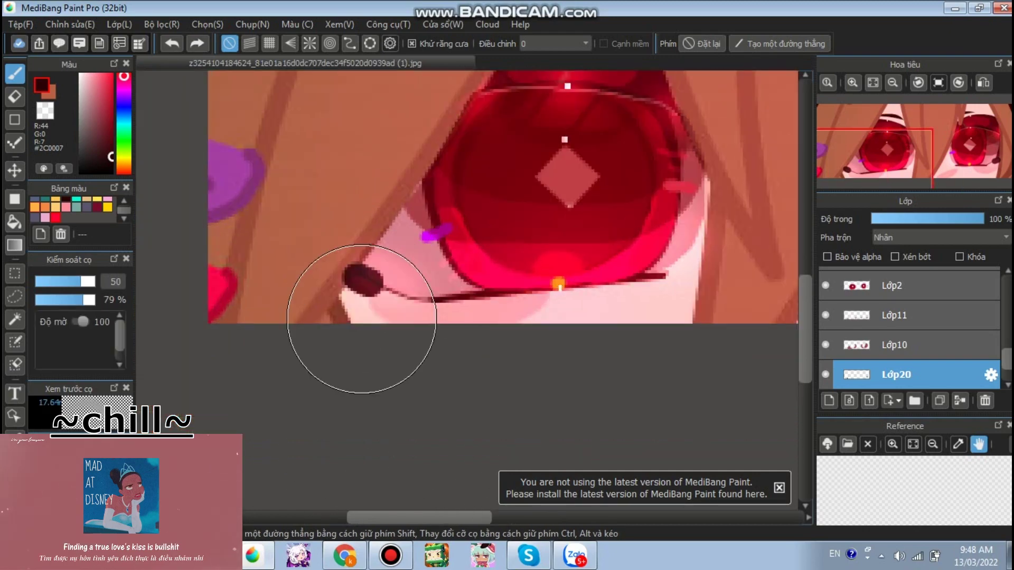
drag(331, 330, 314, 333)
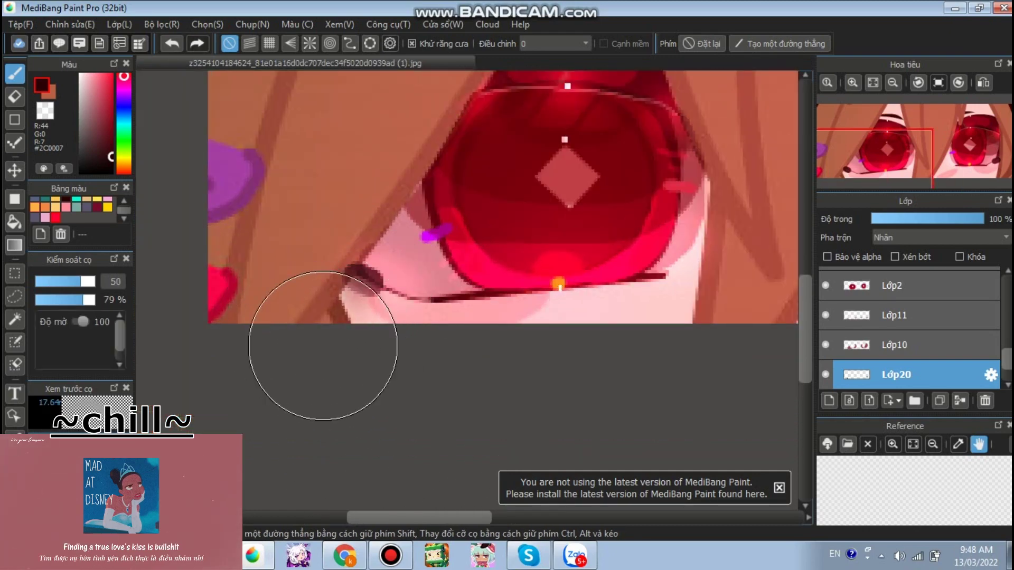
scroll(349, 349, down, 4)
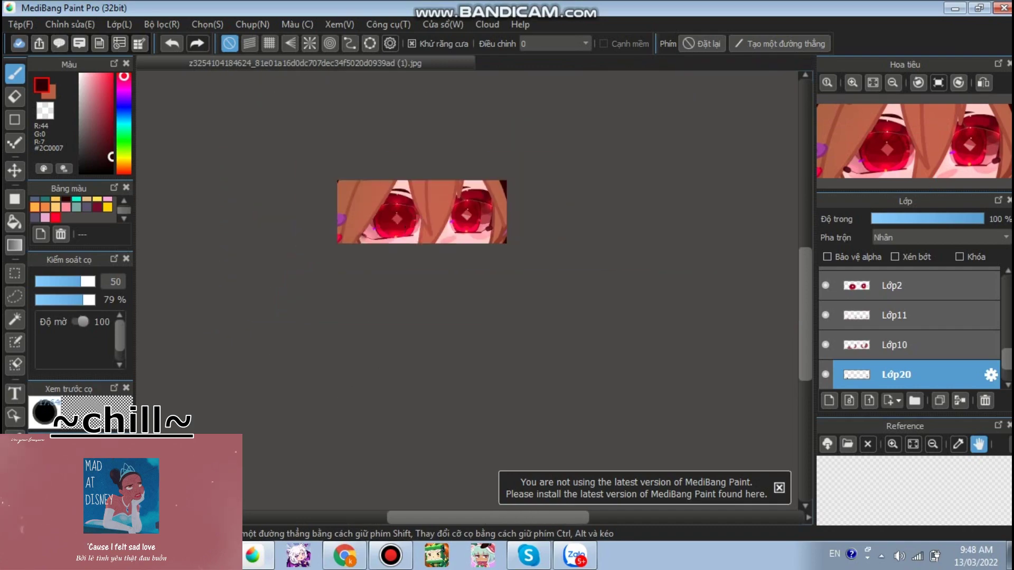
scroll(516, 227, up, 5)
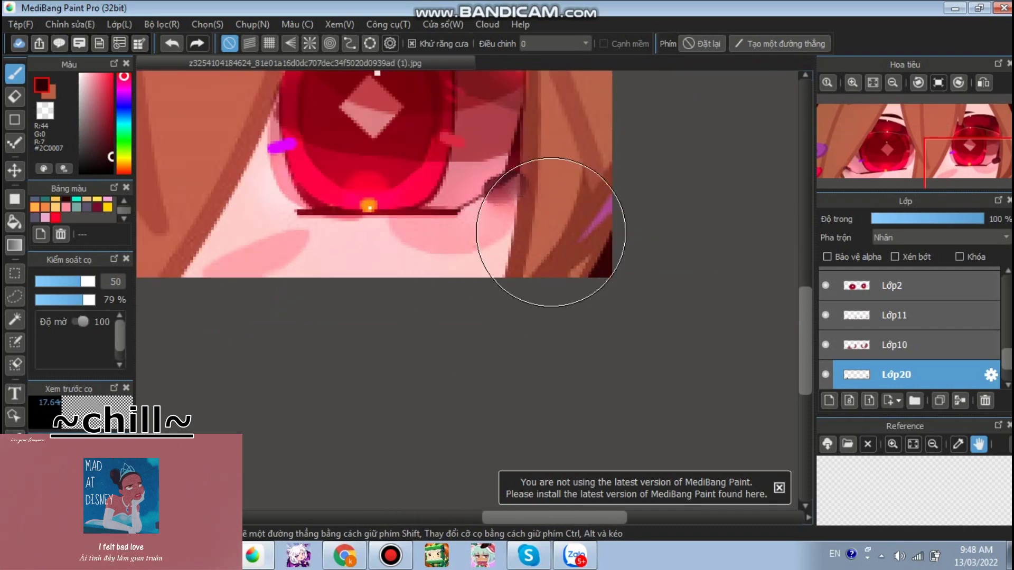
Erase the excess shading above the lower lid lines at both outer eye corners with a size 2.2 eraser.
key(e)
scroll(436, 160, up, 3)
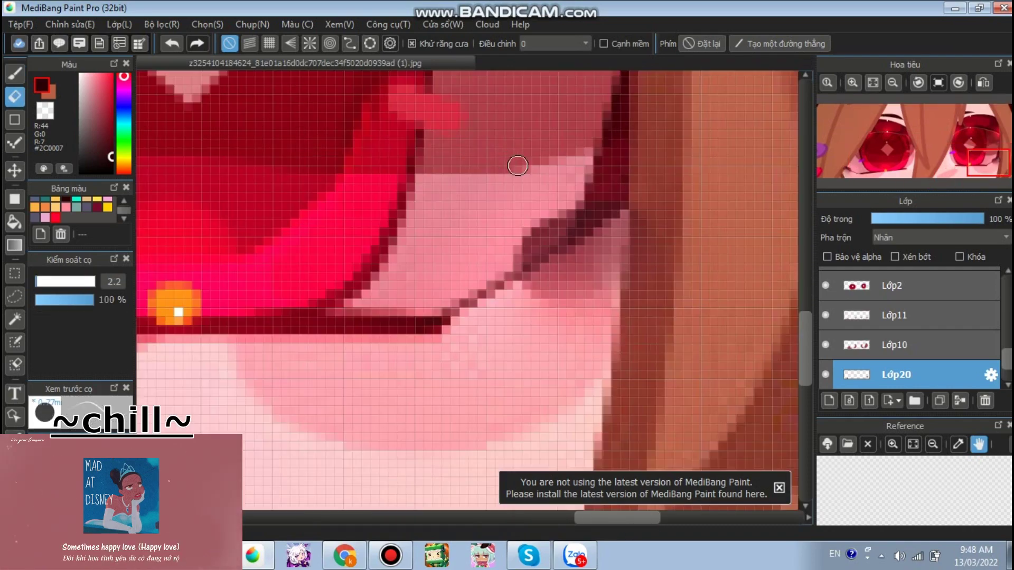
scroll(569, 186, down, 4)
scroll(569, 186, down, 1)
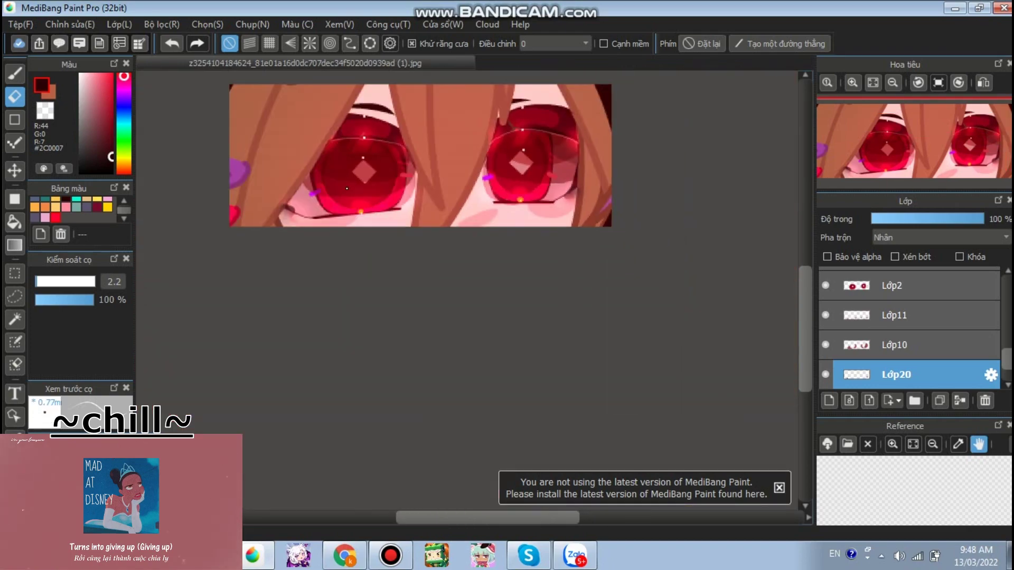
scroll(306, 181, up, 6)
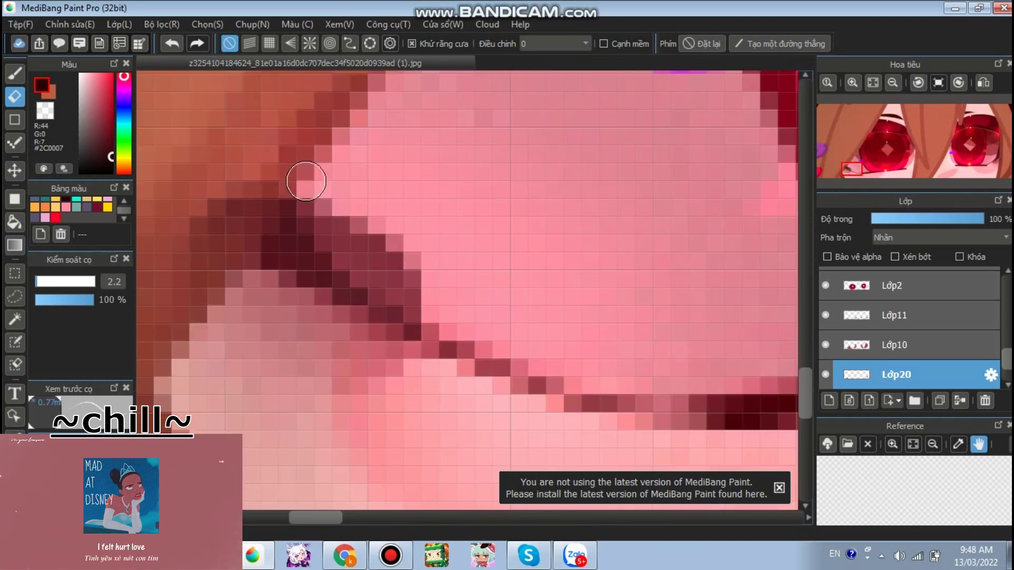
mouse_move(305, 181)
mouse_down()
mouse_move(341, 239)
mouse_move(433, 306)
mouse_move(376, 204)
mouse_up()
scroll(448, 159, down, 6)
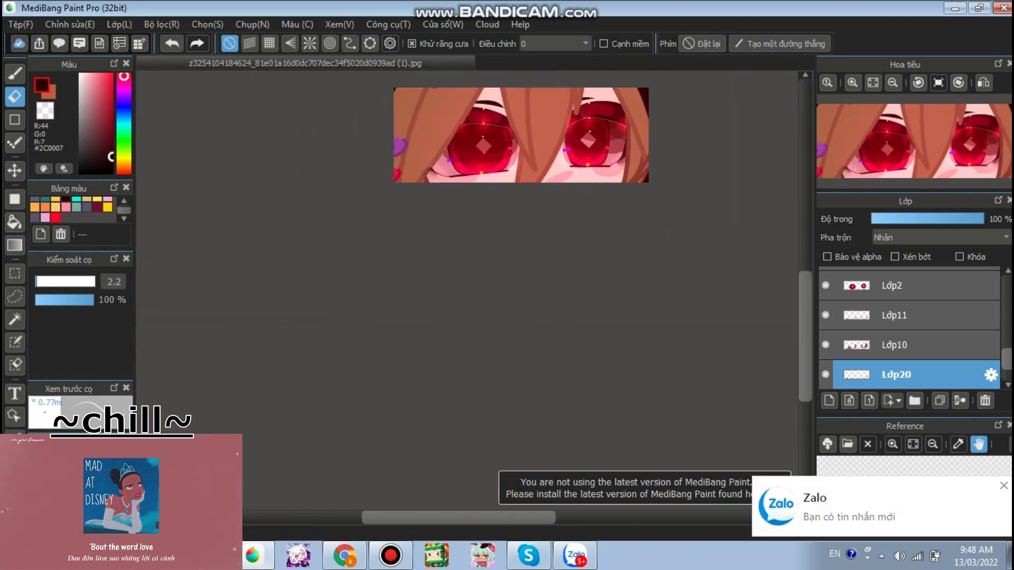
scroll(691, 292, down, 1)
scroll(638, 179, up, 2)
Add a new layer directly above Lớp20 and set its blend mode to Nhân.
click(15, 74)
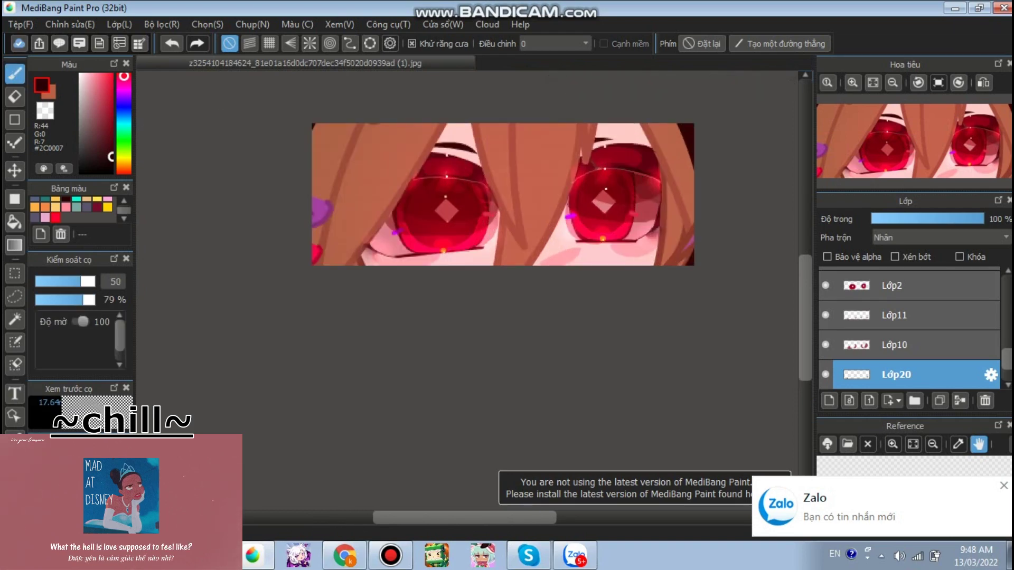
scroll(910, 330, up, 3)
scroll(909, 330, down, 5)
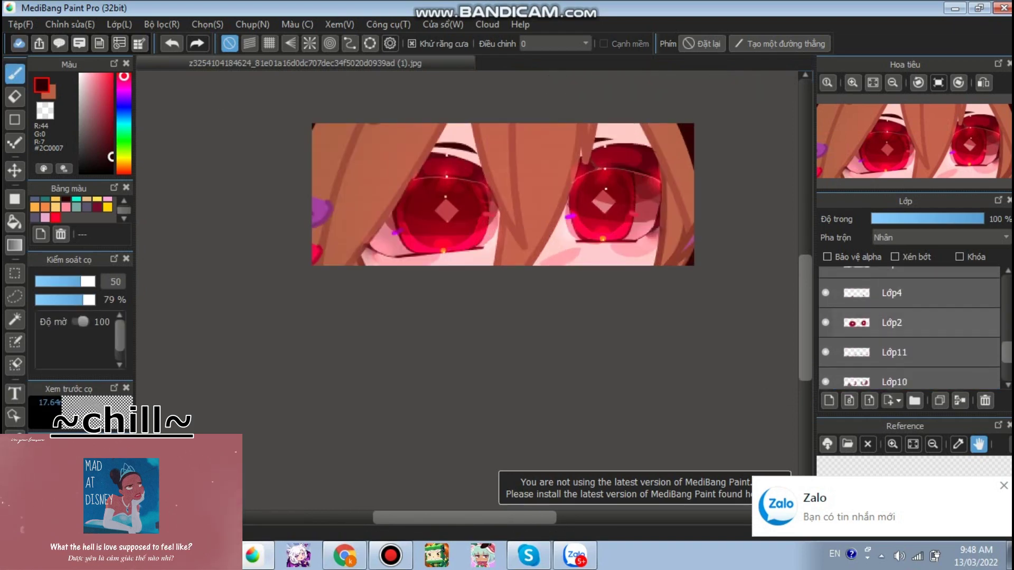
click(909, 237)
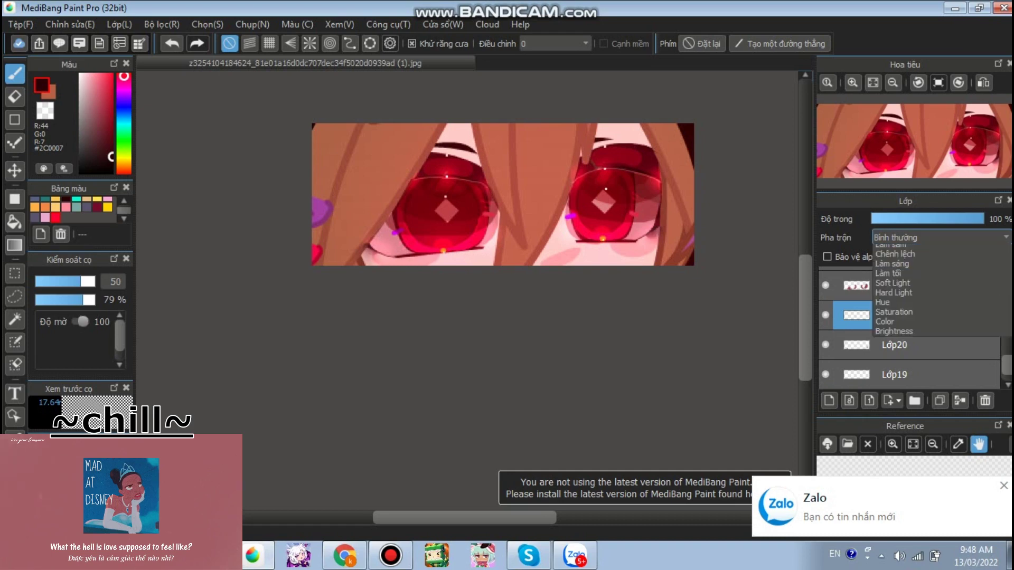
click(909, 261)
Set the paint colour to #A44656 and the Watercolor brush to size 17.
click(98, 109)
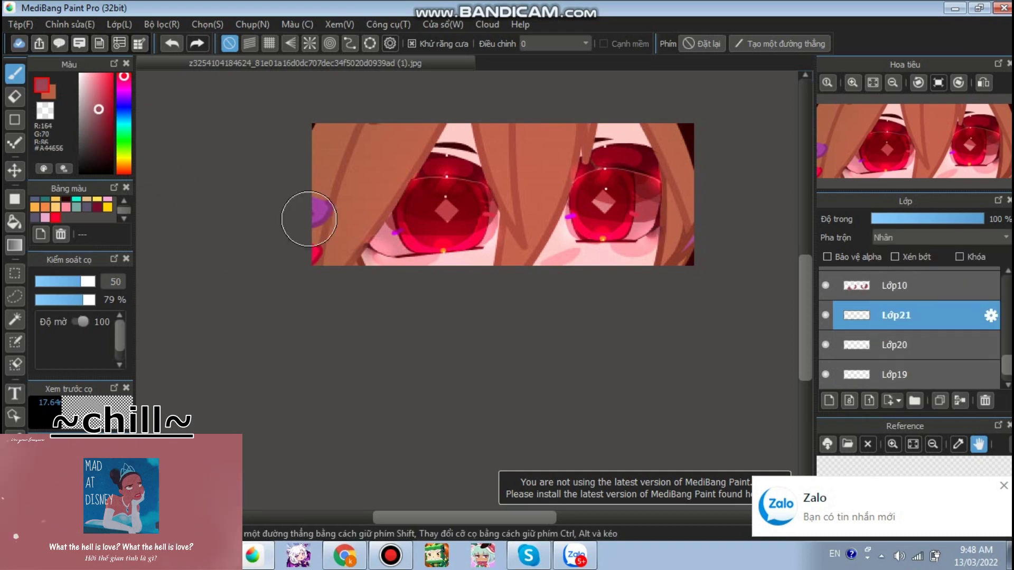
scroll(419, 232, up, 5)
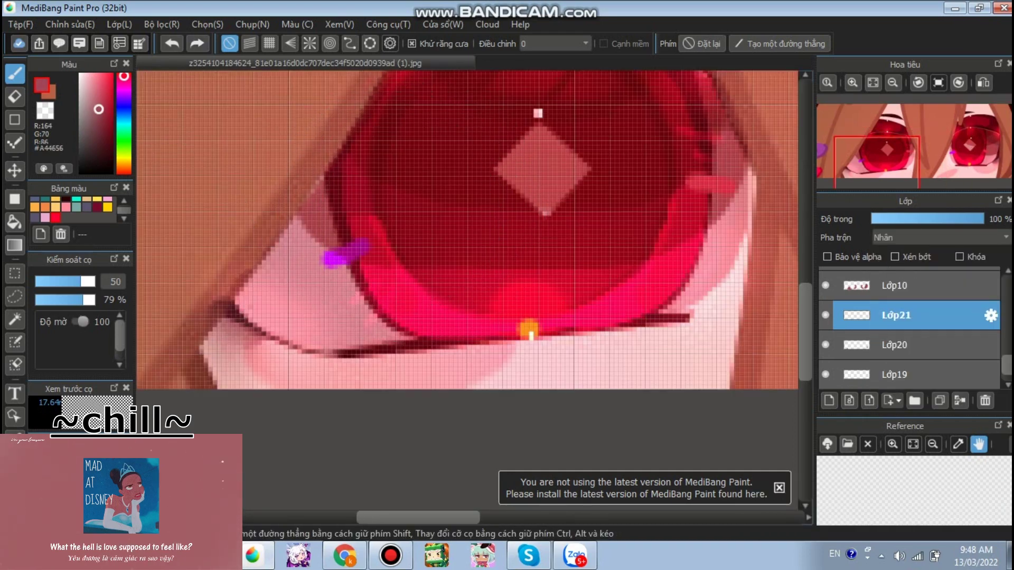
click(80, 480)
click(80, 496)
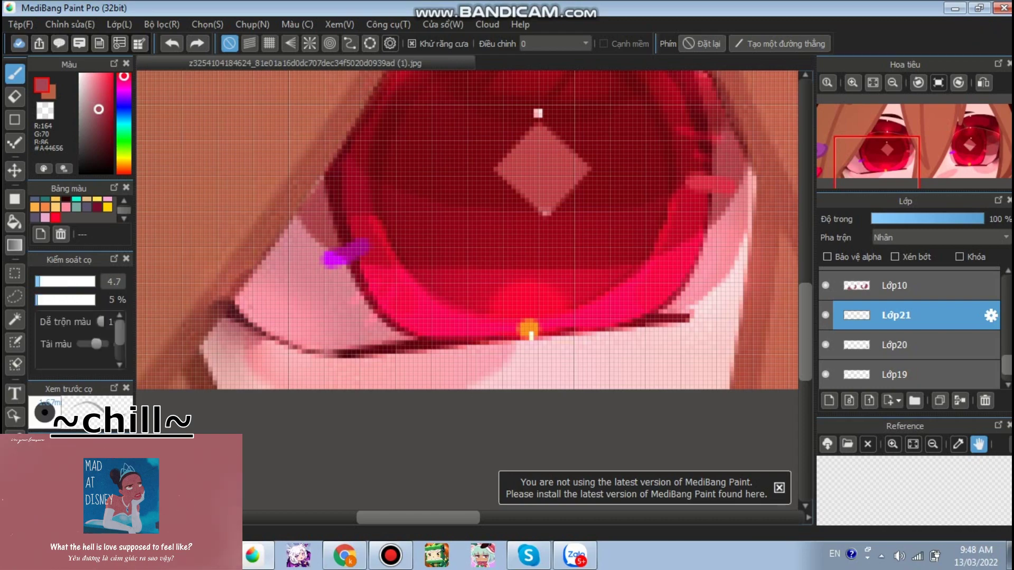
drag(64, 282, 56, 282)
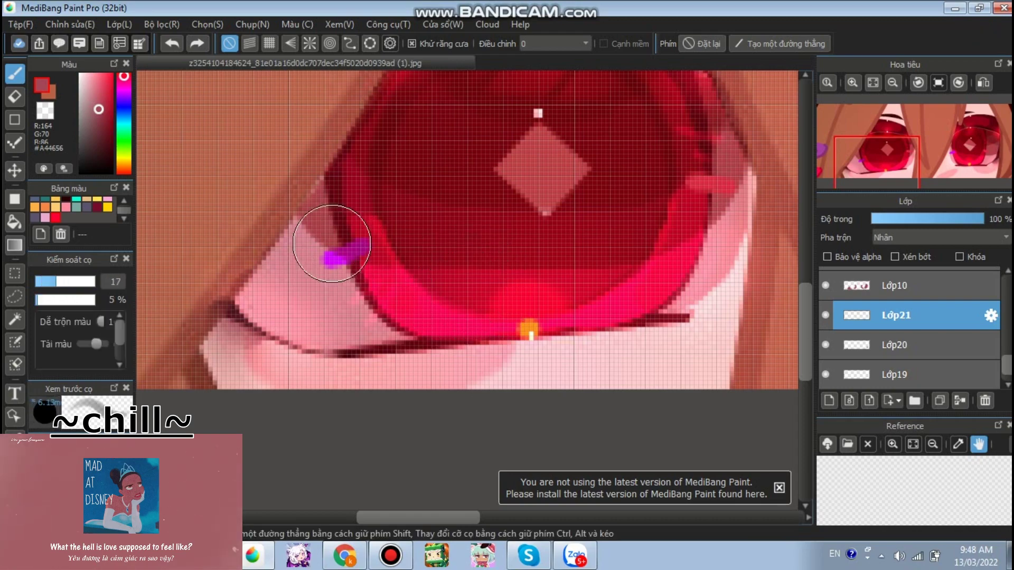
Try shading the left eye's outer white on Lớp21 with the size 17 brush at 100% opacity, undoing unwanted strokes.
drag(441, 243, 416, 267)
scroll(468, 181, up, 1)
drag(202, 285, 417, 285)
key(ctrl+z)
drag(278, 227, 284, 301)
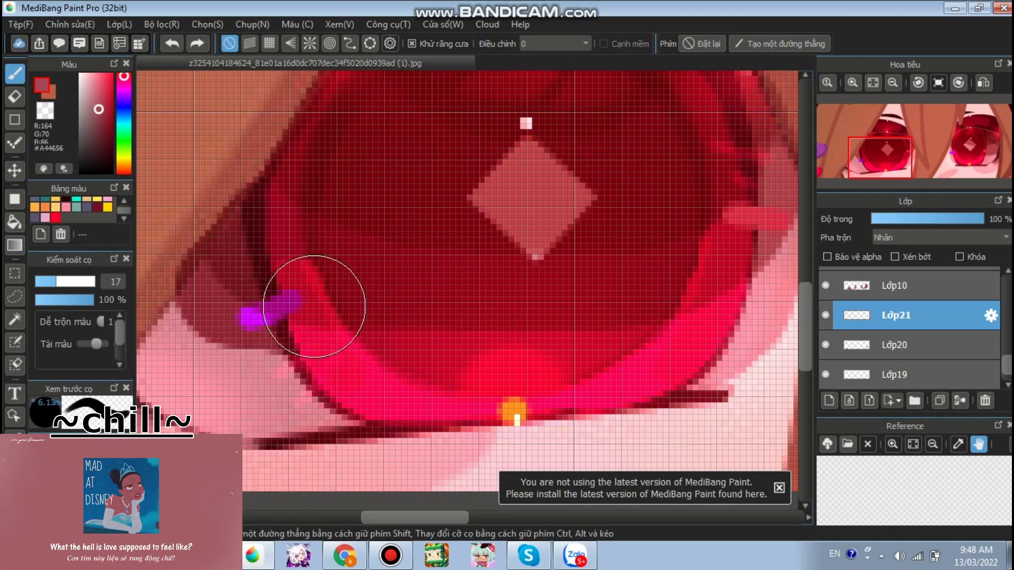
key(ctrl+z)
scroll(412, 254, down, 3)
scroll(350, 219, up, 3)
mouse_move(321, 236)
mouse_down()
mouse_move(253, 319)
mouse_move(315, 303)
mouse_move(308, 261)
mouse_move(330, 267)
mouse_up()
key(ctrl+z)
scroll(323, 243, down, 3)
Try lowering Lớp21's opacity to 45% and undo the last shading strokes.
click(939, 238)
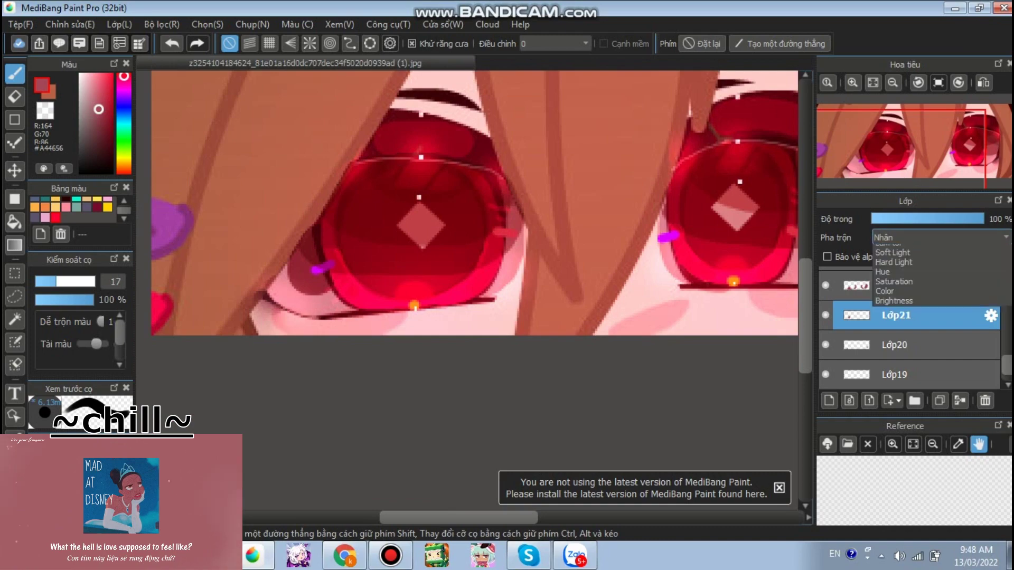
click(922, 218)
scroll(436, 218, down, 1)
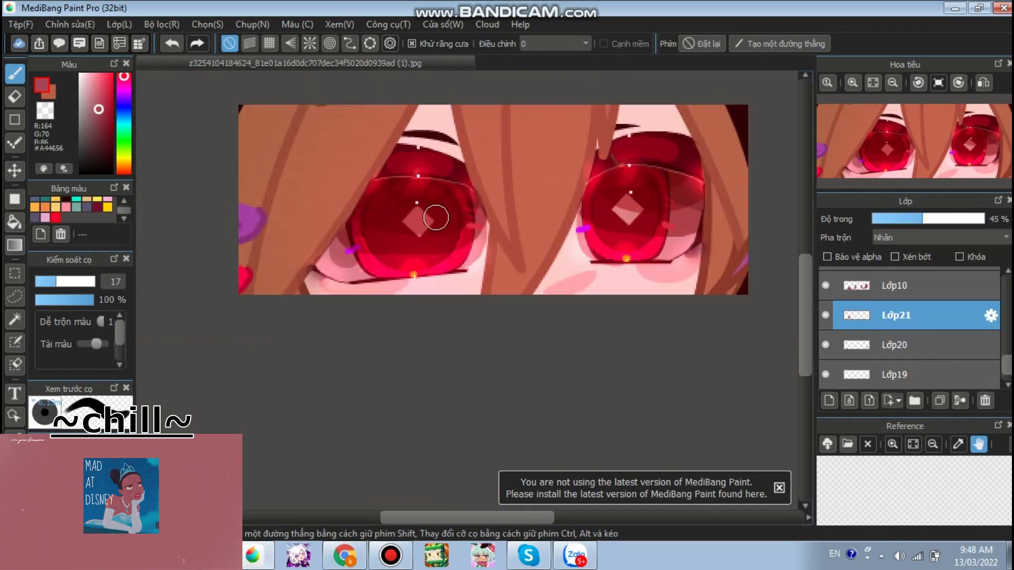
scroll(389, 183, down, 1)
key(ctrl+z)
key(ctrl+z)
Repaint the #A44656 shadow across the left eye's outer white and lower Lớp21's opacity to 51%.
scroll(351, 211, up, 5)
mouse_move(303, 228)
mouse_down()
mouse_move(296, 224)
mouse_move(340, 259)
mouse_up()
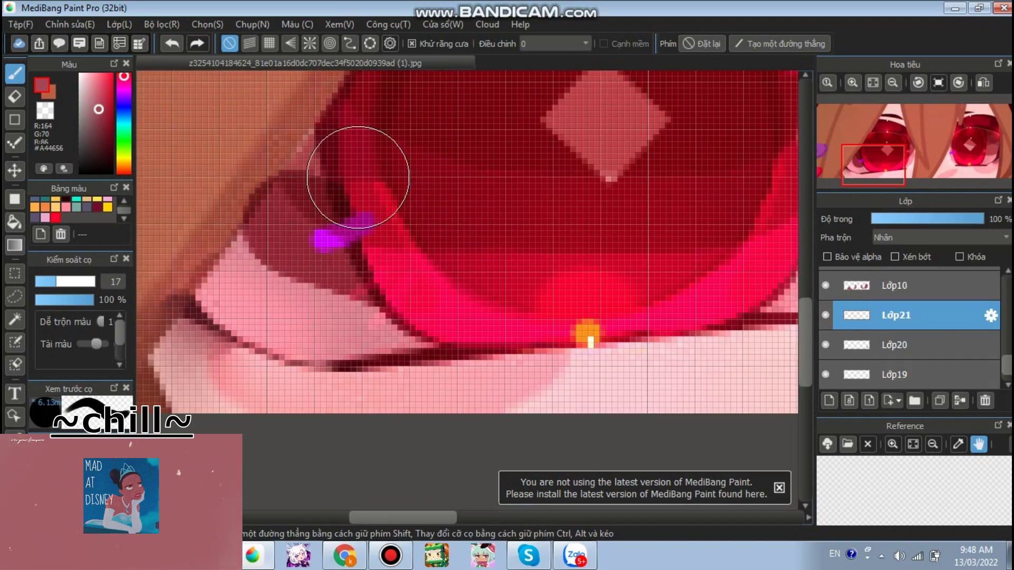
scroll(508, 158, down, 5)
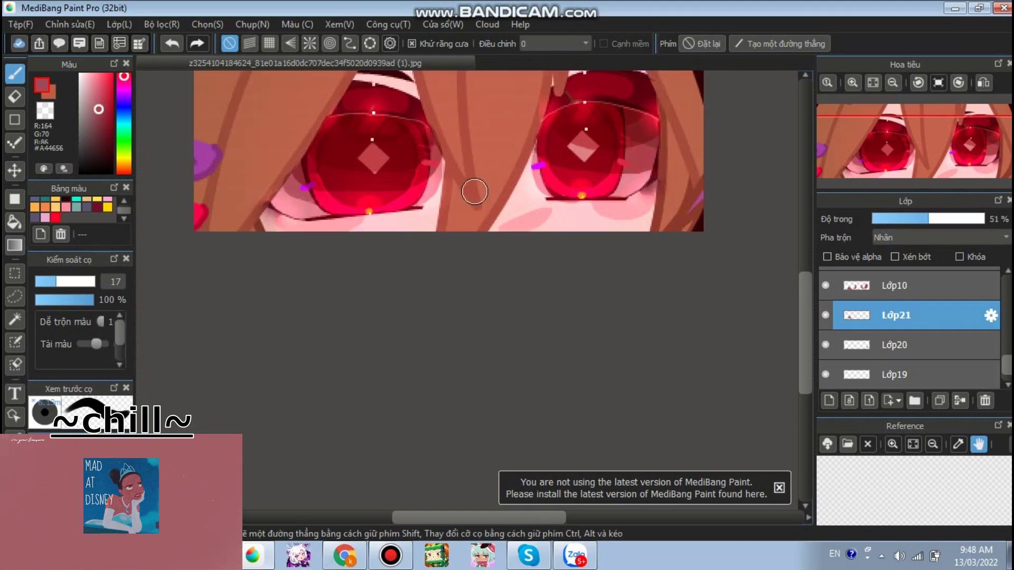
scroll(471, 185, up, 5)
scroll(395, 212, down, 5)
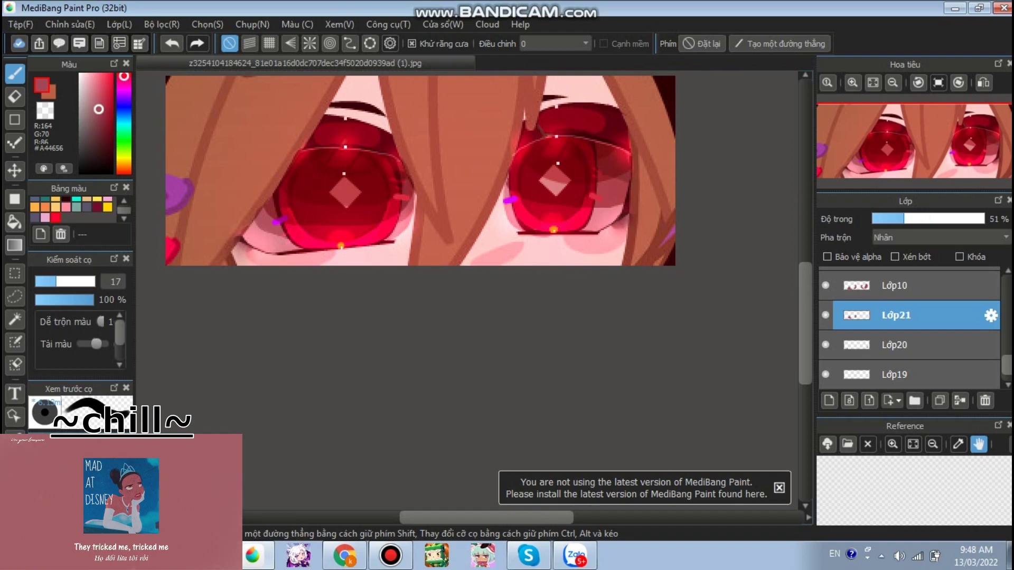
Shade the white of the right eye with #A44656 and reduce Lớp21's opacity to 29%.
scroll(581, 174, up, 5)
mouse_move(606, 136)
mouse_down()
mouse_move(555, 283)
mouse_move(555, 109)
mouse_up()
scroll(549, 159, down, 5)
scroll(500, 166, up, 6)
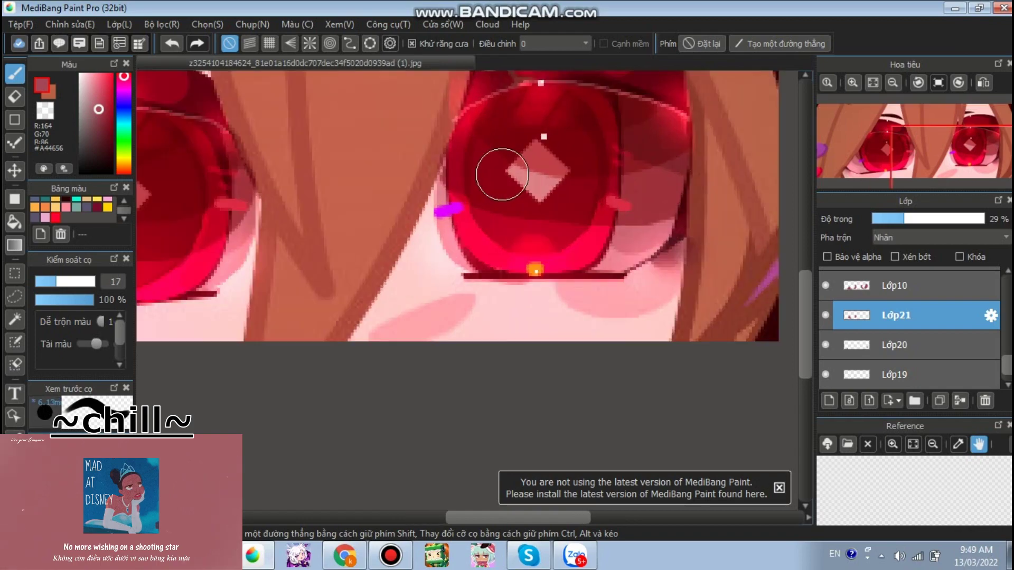
scroll(471, 242, down, 7)
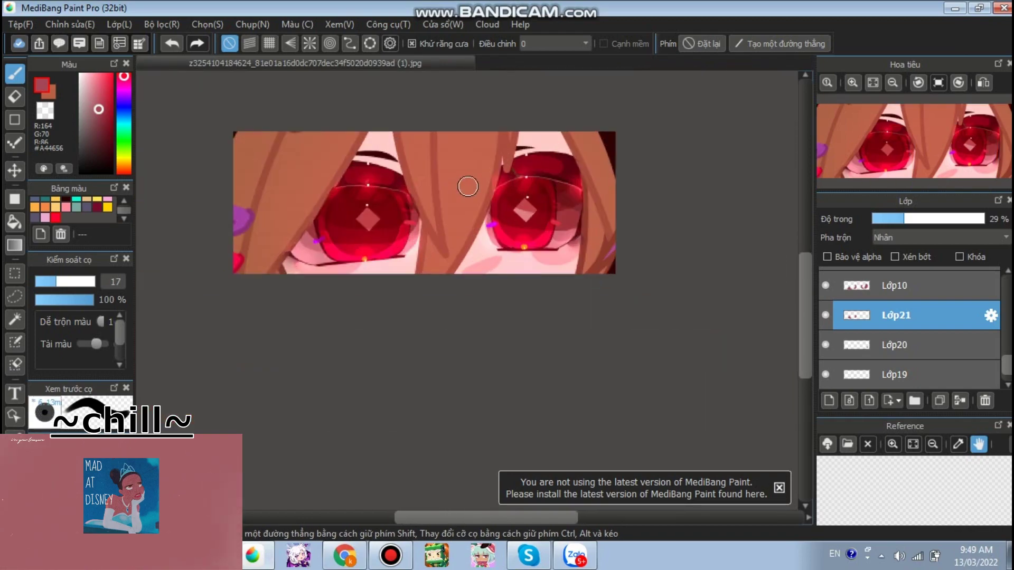
Duplicate Lớp16 in the upper part of the layer stack and set the copy's opacity to 7%.
scroll(909, 317, up, 15)
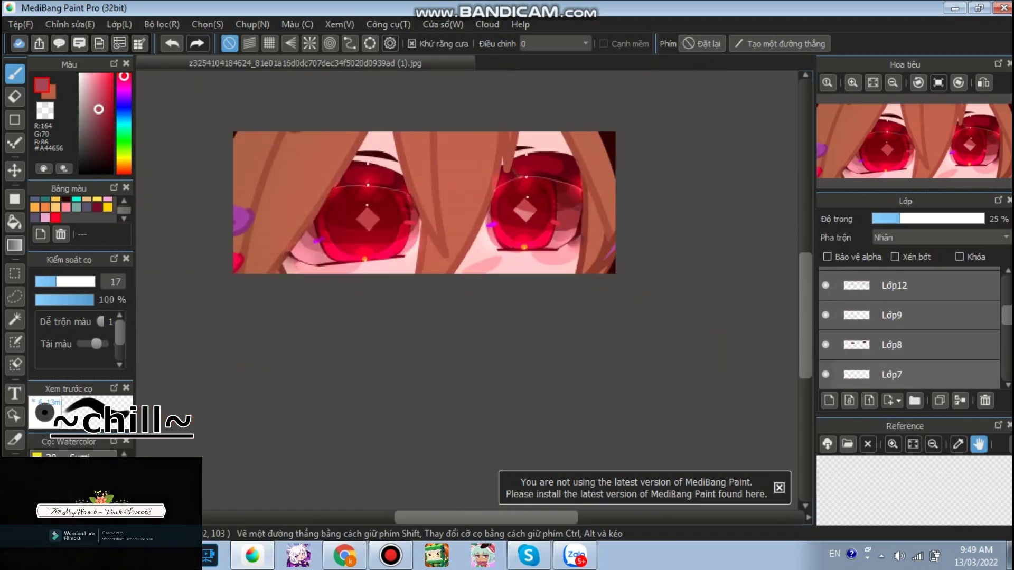
click(909, 282)
click(939, 401)
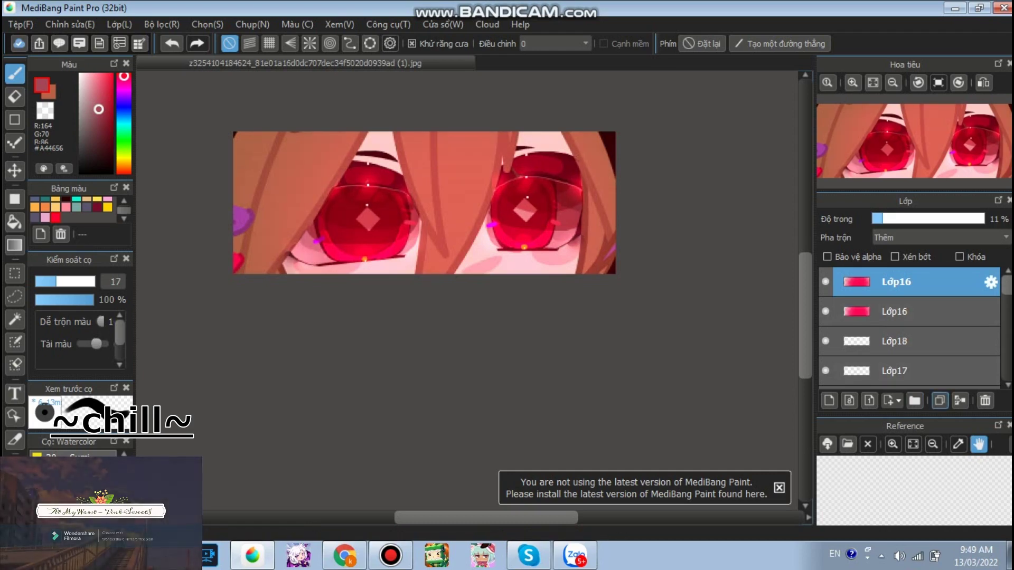
click(878, 218)
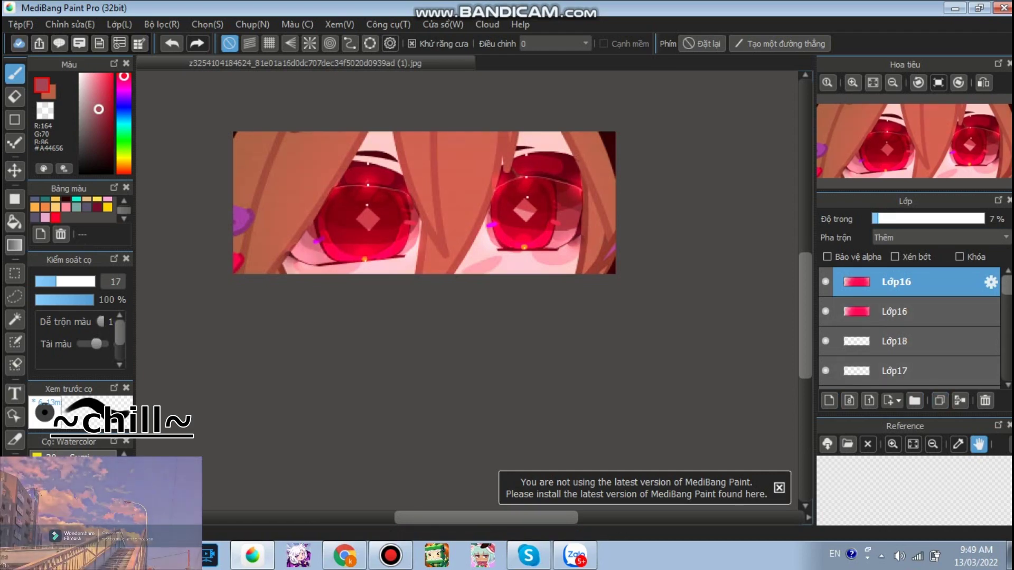
Add a new layer above the Lớp16 copy with blend mode Thêm and set the paint colour to #FF002C.
click(941, 238)
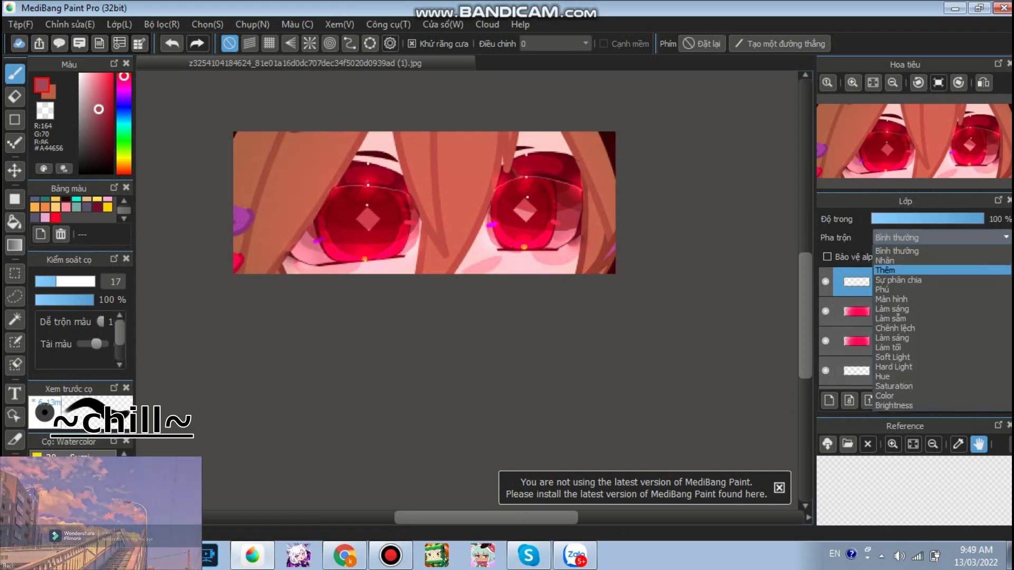
click(919, 271)
drag(108, 91, 113, 73)
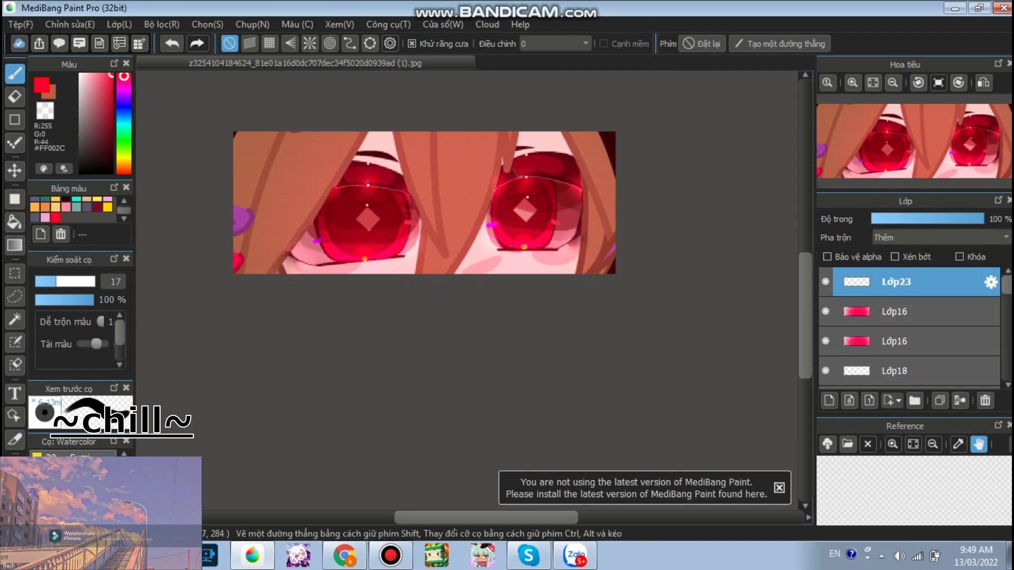
click(391, 556)
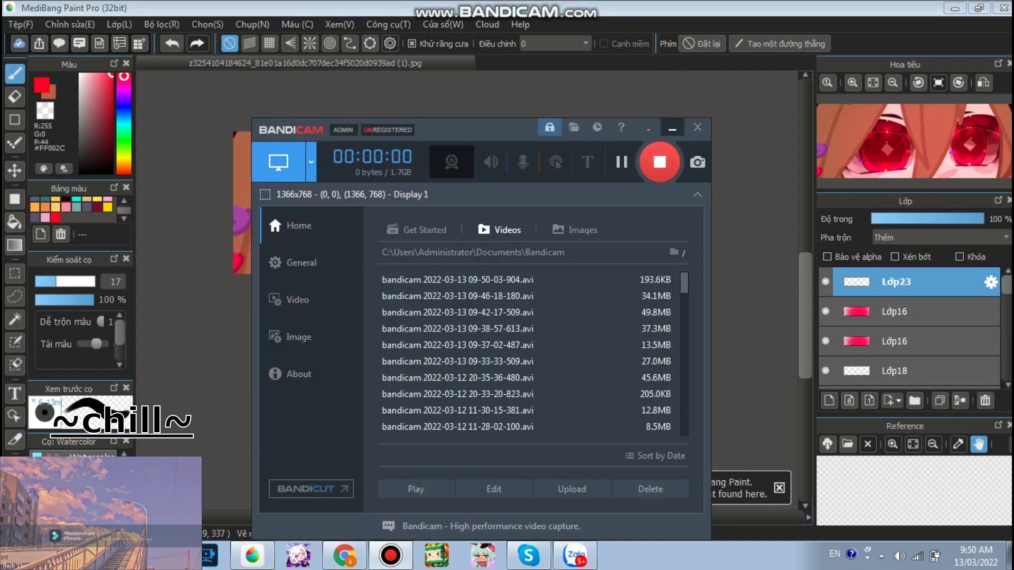
click(672, 128)
Try painting an additive #FF002C glow along the left eye's lower lid line on Lớp23 with the size 17 brush.
scroll(549, 153, up, 1)
scroll(523, 196, down, 1)
scroll(440, 200, up, 1)
scroll(256, 300, up, 3)
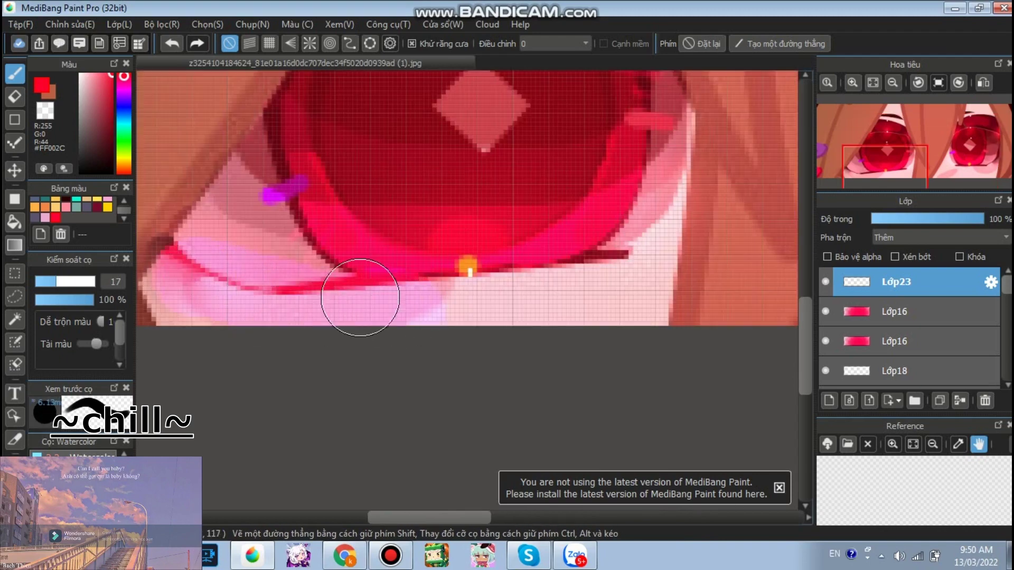
scroll(421, 242, down, 4)
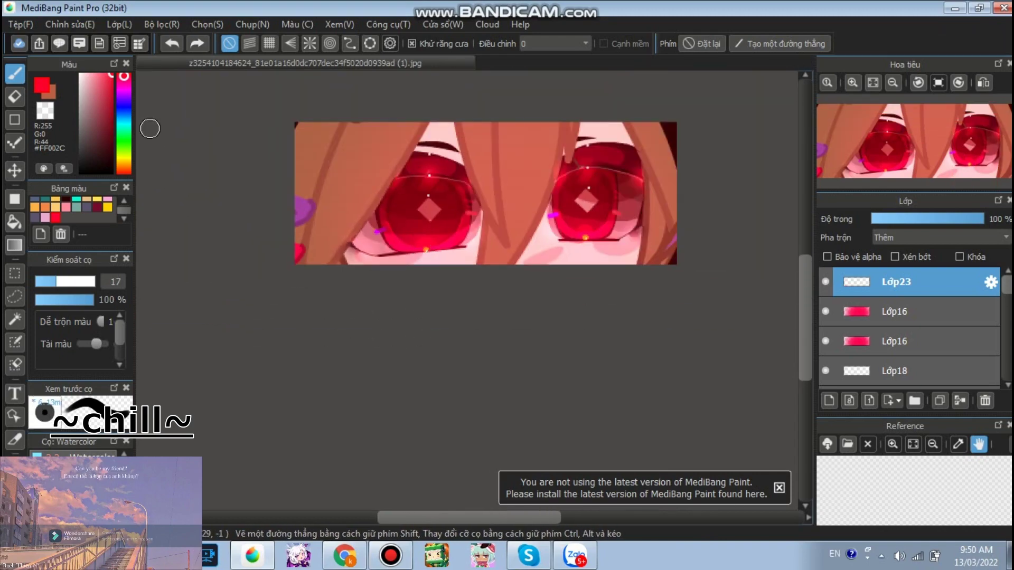
Switch to the Airbrush and add a new layer directly below Lớp19 with blend mode Nhân.
click(76, 491)
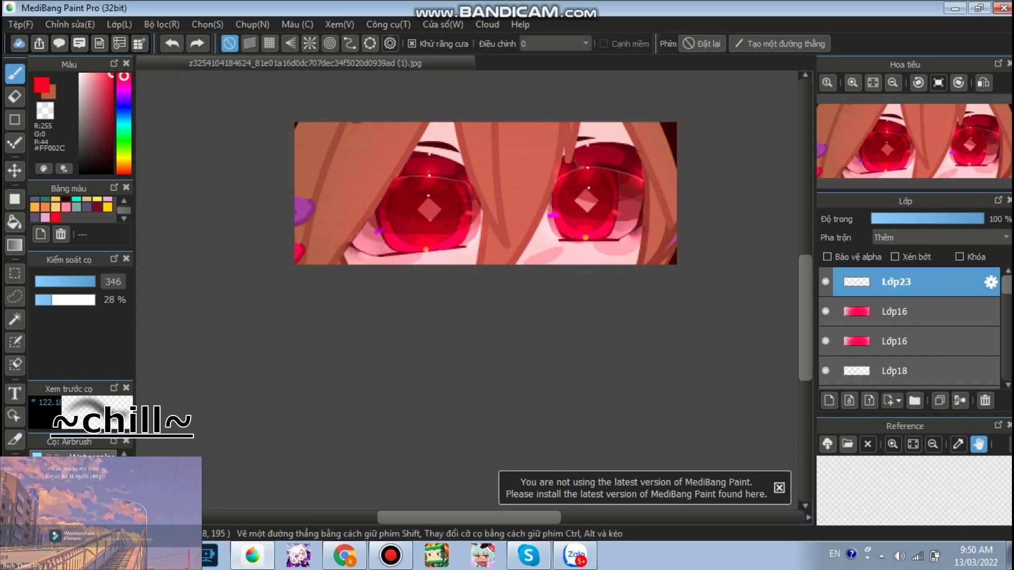
scroll(908, 327, down, 6)
scroll(908, 343, down, 5)
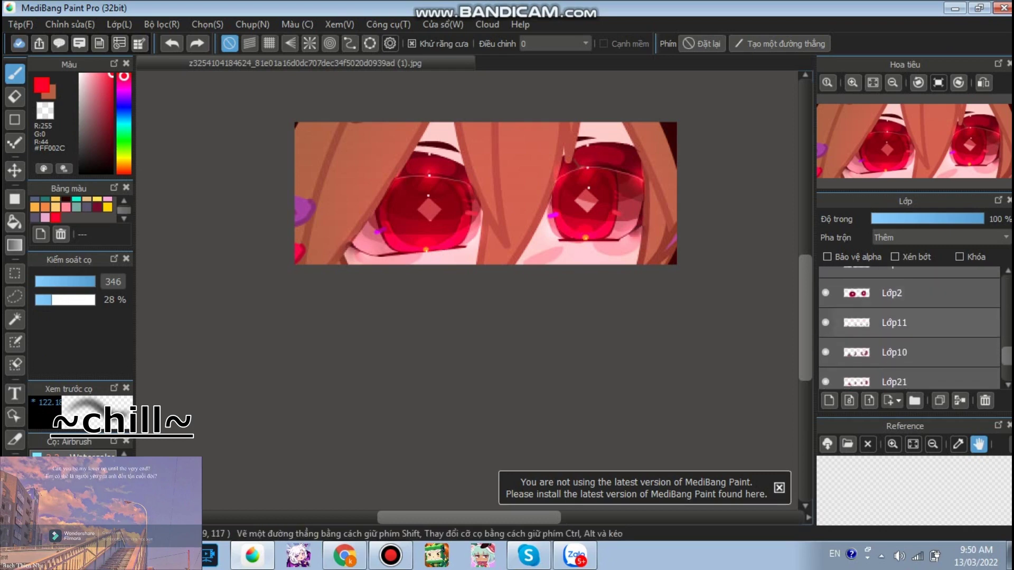
click(909, 374)
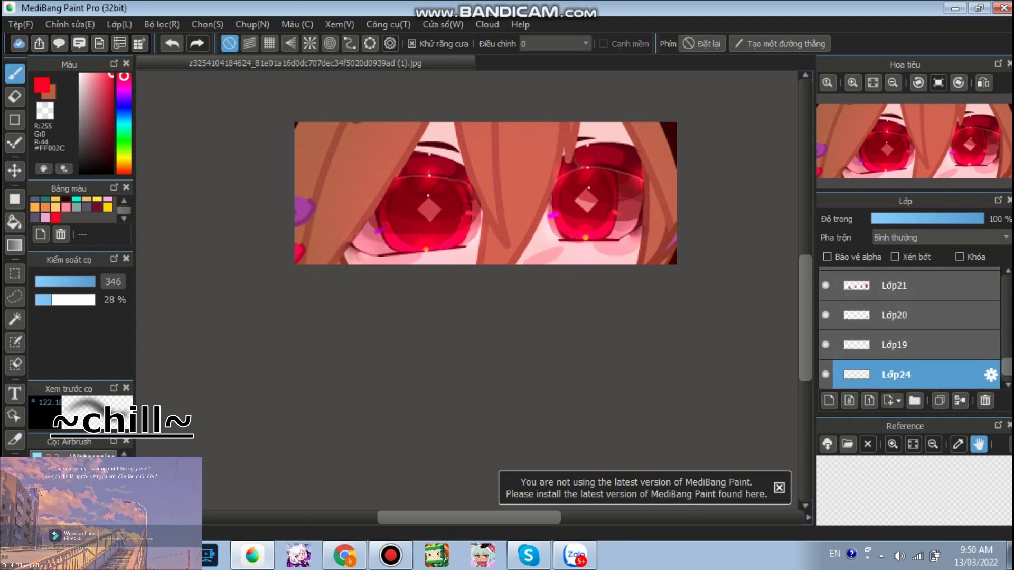
click(940, 237)
click(919, 260)
Airbrush #FF002C shading around both eyes' lower outer corners on Lớp24 at size 96 and 28% opacity, undoing the first stroke.
scroll(600, 246, up, 5)
click(602, 242)
key(ctrl+z)
mouse_move(467, 290)
ctrl+alt+mouse_down()
mouse_move(315, 270)
mouse_move(282, 253)
ctrl+alt+mouse_up()
mouse_move(715, 200)
mouse_down()
mouse_move(716, 176)
mouse_move(685, 211)
mouse_move(669, 273)
mouse_move(684, 201)
mouse_move(712, 207)
mouse_move(697, 224)
mouse_up()
scroll(696, 219, down, 3)
scroll(406, 224, up, 2)
mouse_move(444, 235)
mouse_down()
mouse_move(478, 256)
mouse_move(411, 237)
mouse_move(522, 281)
mouse_up()
scroll(470, 205, down, 4)
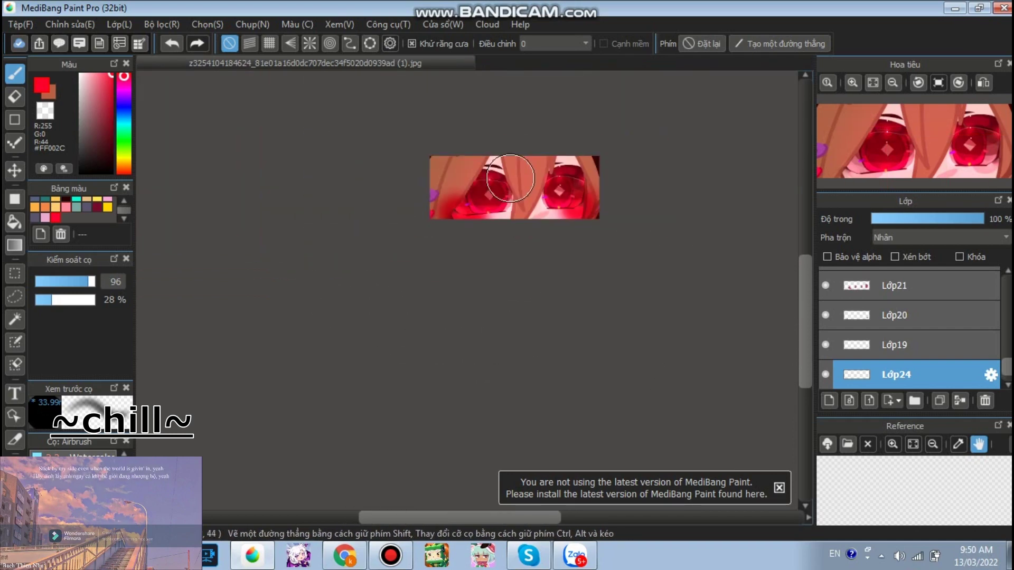
scroll(537, 193, up, 3)
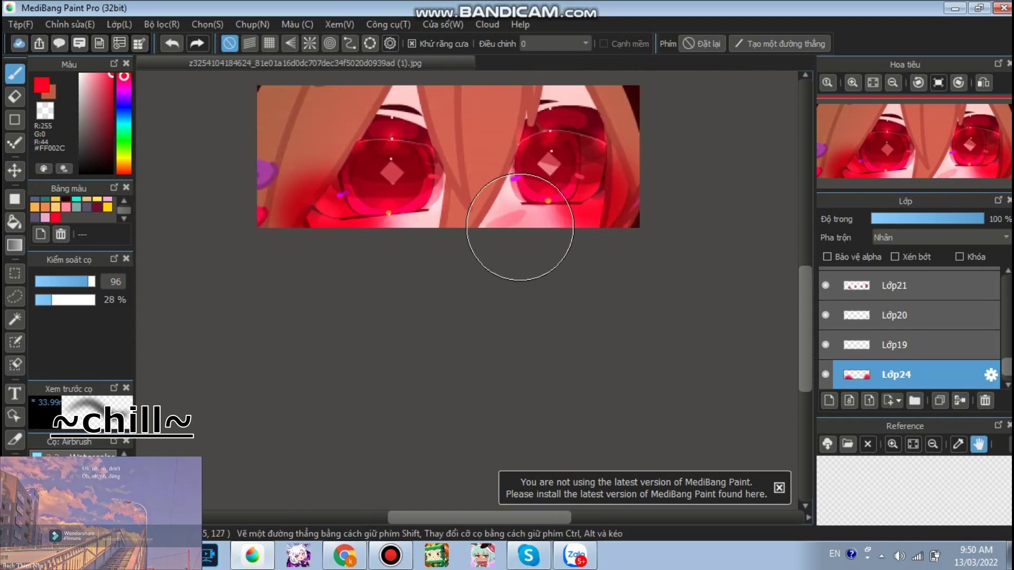
Erase the red shading from the whites of both eyes with a size 18 eraser at 36% opacity, undoing the first full-opacity stroke.
key(e)
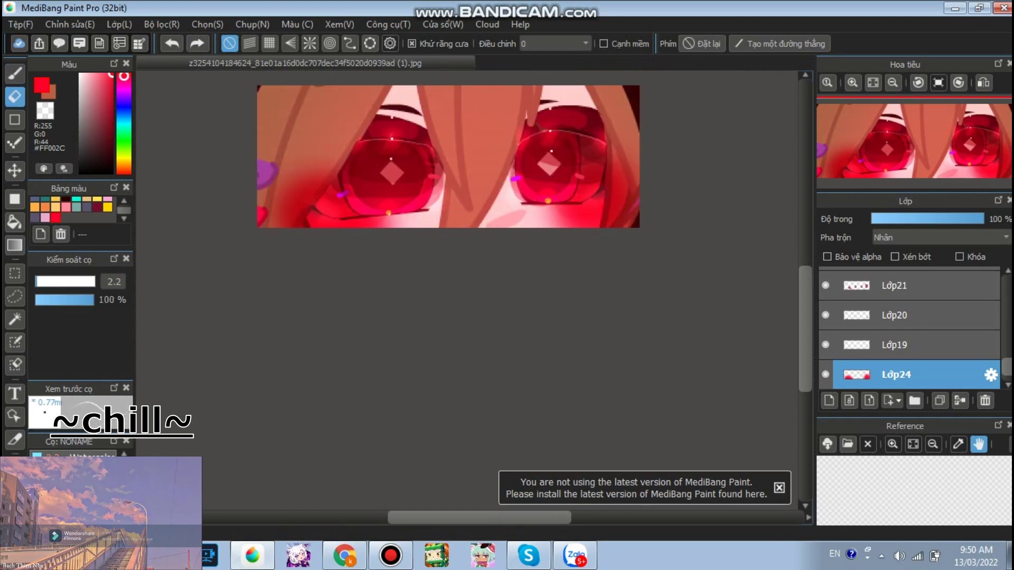
scroll(362, 208, up, 3)
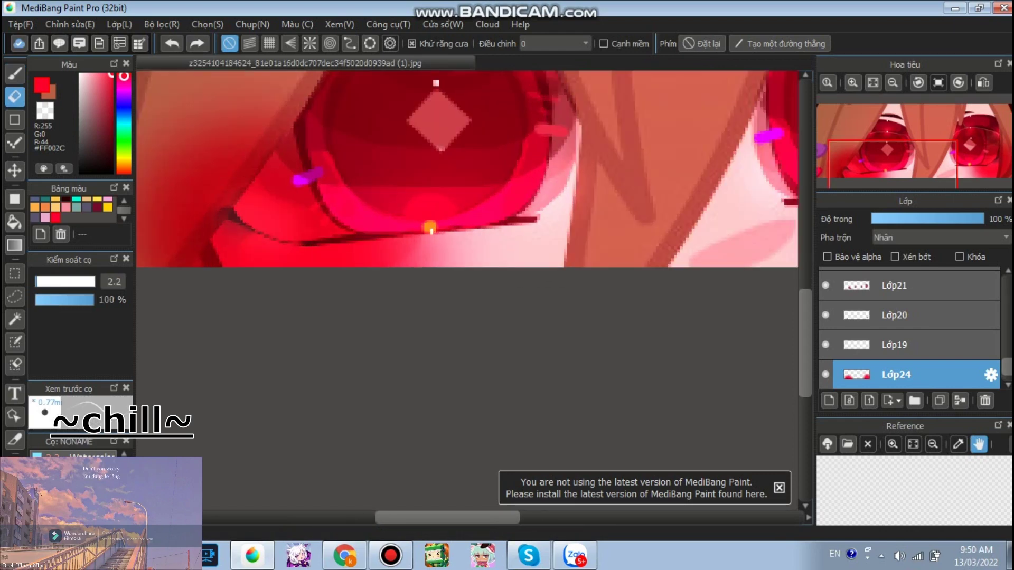
scroll(319, 140, up, 1)
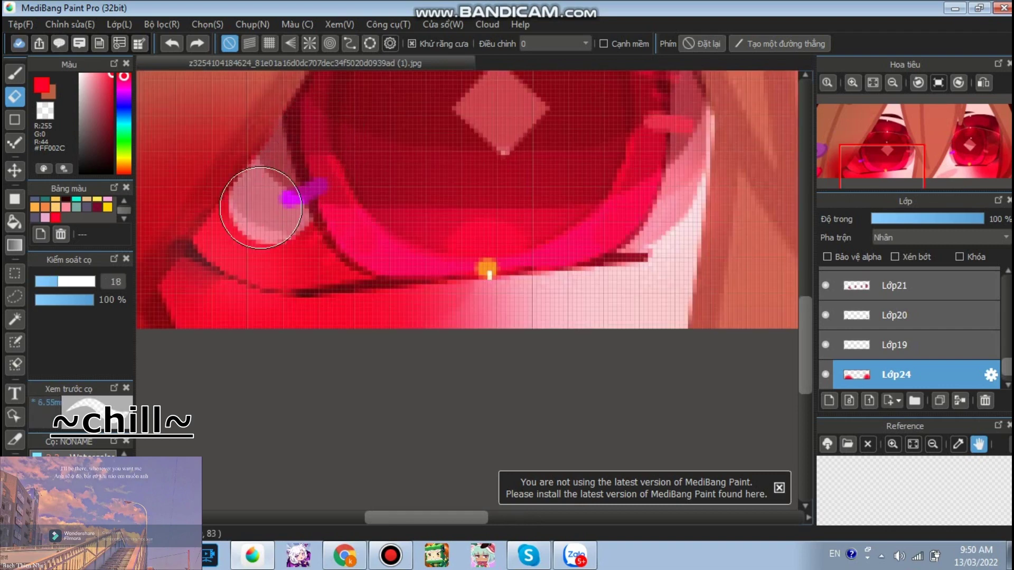
key(ctrl+z)
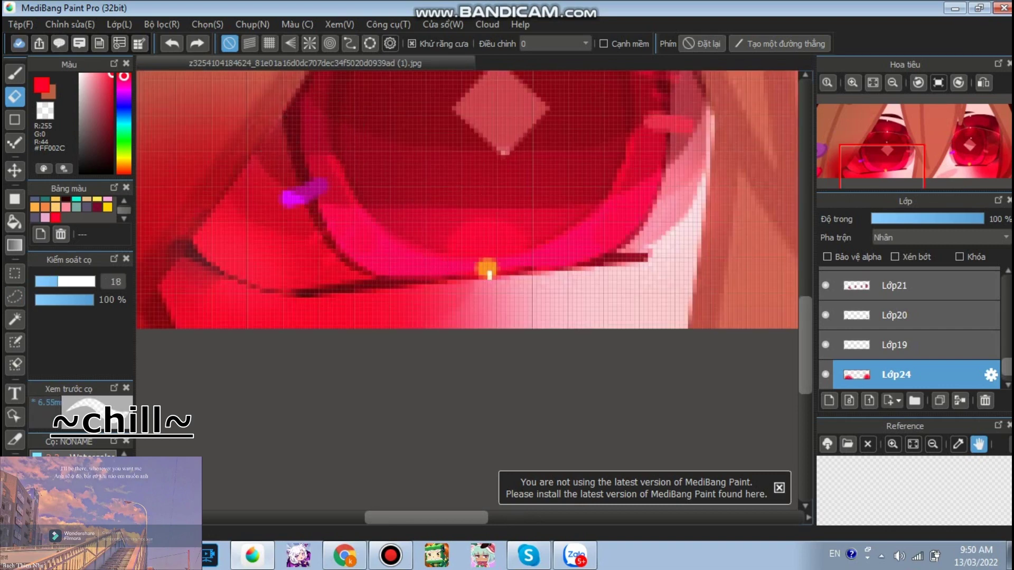
mouse_move(313, 154)
mouse_down()
mouse_move(232, 226)
mouse_move(287, 249)
mouse_move(381, 241)
mouse_up()
scroll(453, 209, down, 2)
scroll(466, 147, up, 3)
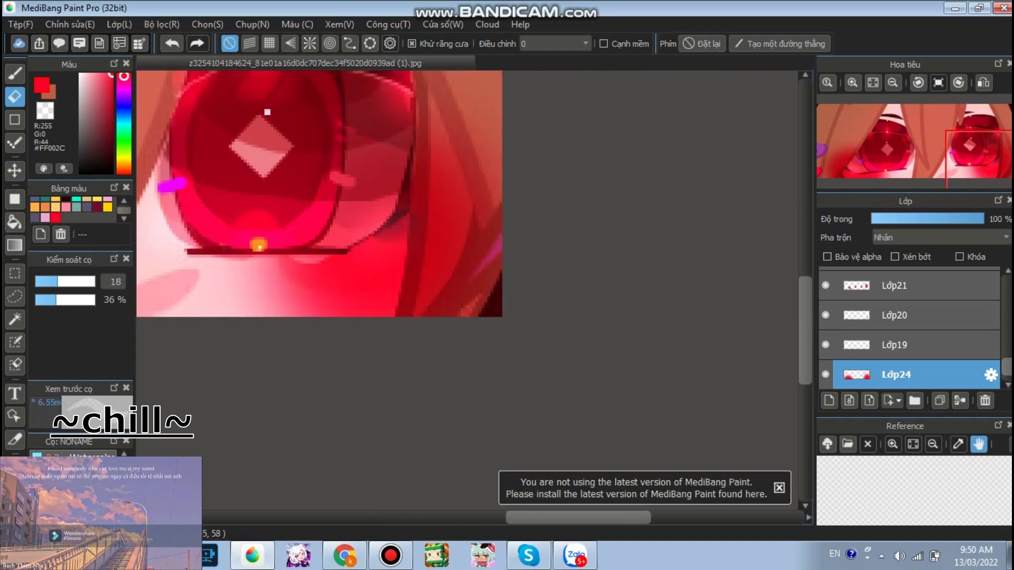
scroll(333, 220, down, 4)
scroll(202, 140, up, 2)
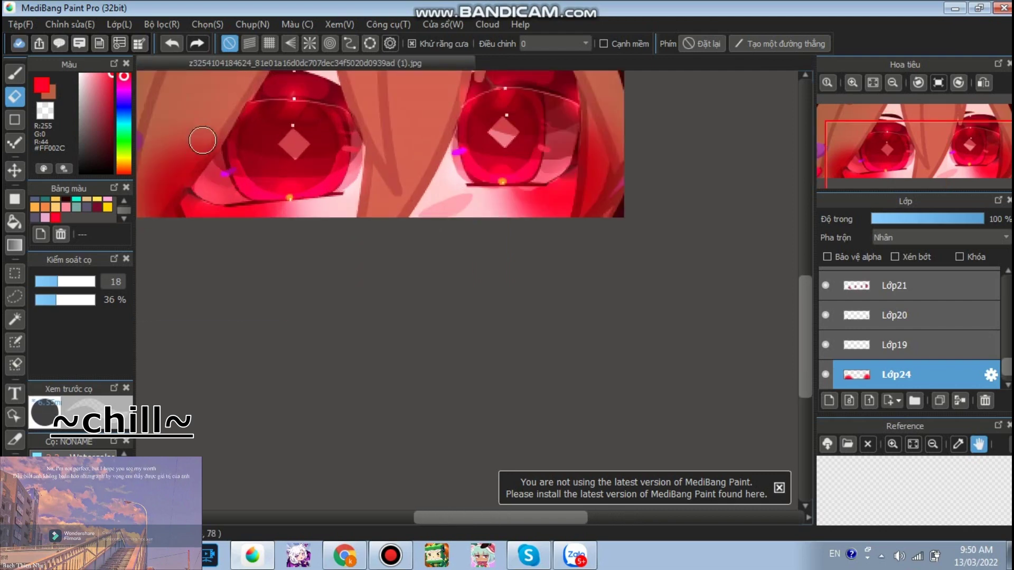
scroll(202, 140, up, 2)
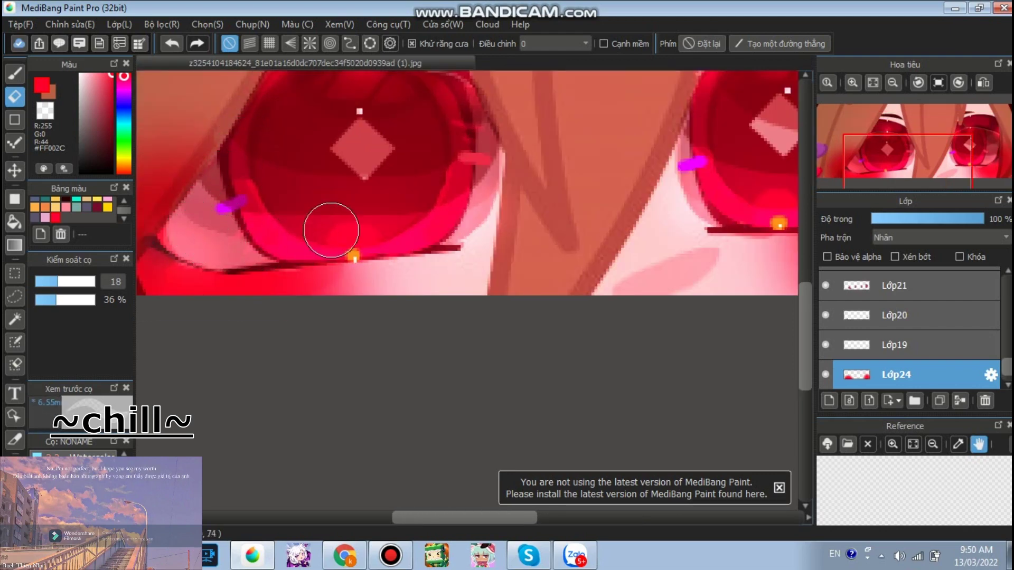
Lower Lớp24's opacity to 58% to soften the red skin shading.
scroll(331, 230, down, 3)
click(953, 218)
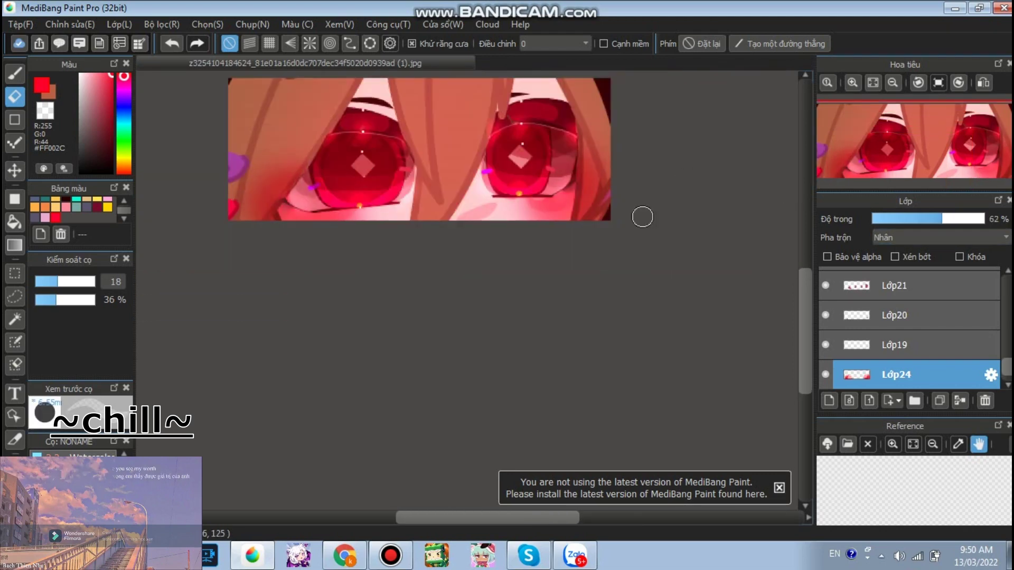
scroll(479, 296, down, 3)
scroll(502, 219, up, 3)
click(910, 218)
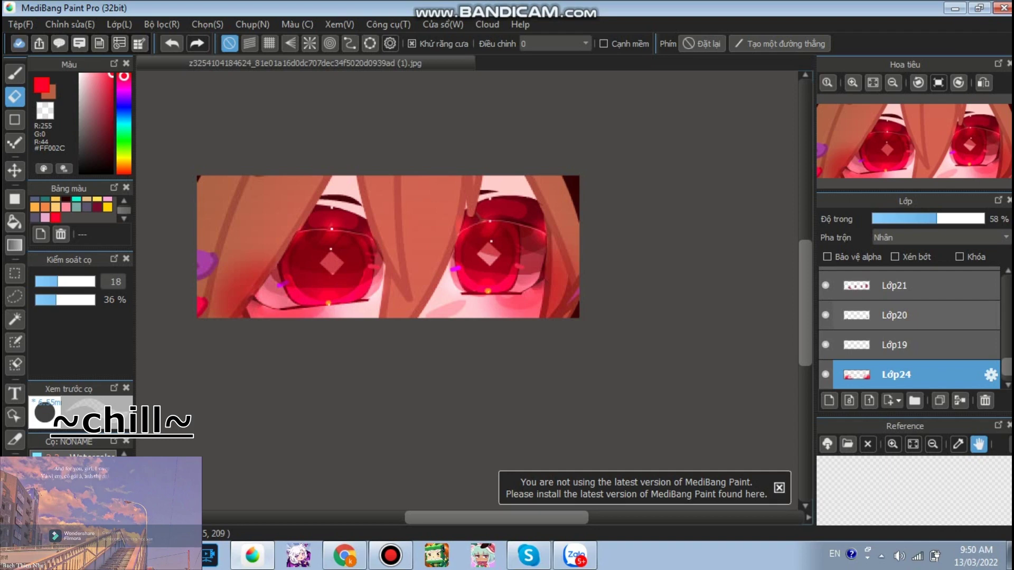
Add a new layer directly below Lớp19 and set its blend mode to Thêm, undoing a blend change on Lớp24 first.
key(b)
scroll(335, 306, up, 2)
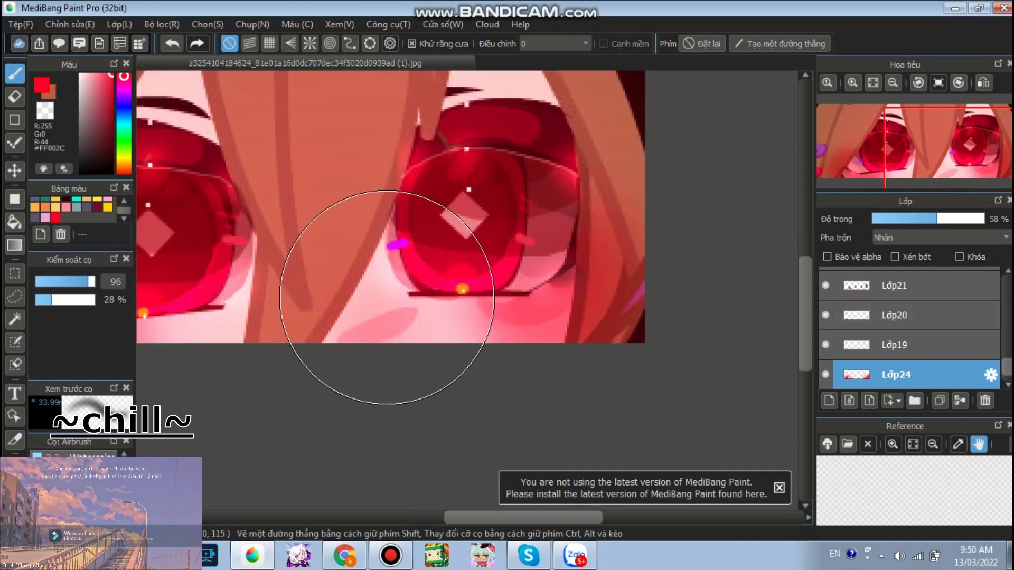
scroll(407, 373, down, 3)
click(940, 238)
click(898, 269)
key(ctrl+z)
click(829, 401)
click(940, 238)
click(903, 270)
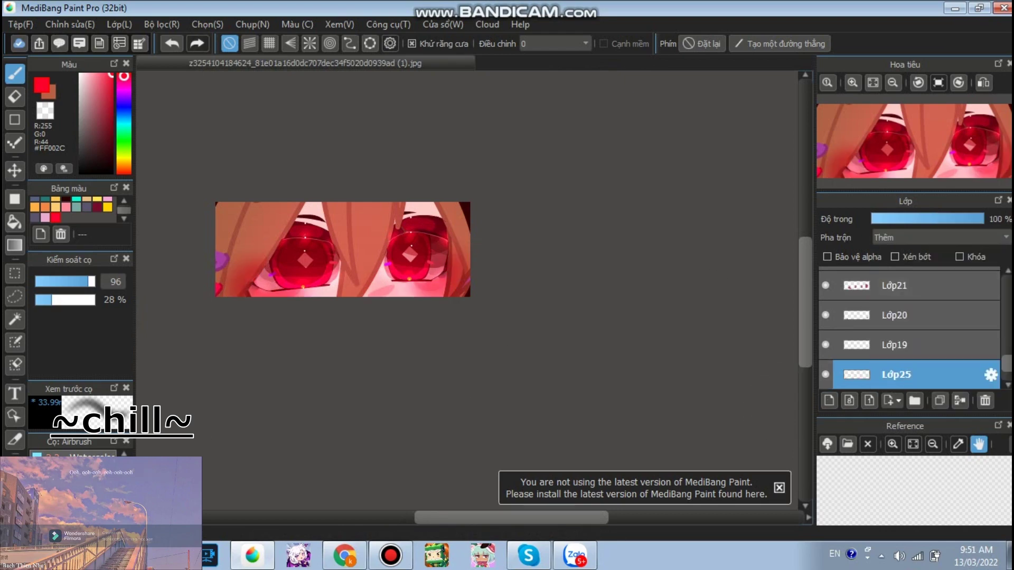
Paint a white #FFFFFF highlight on the pink blush mark below the right-hand eye using Watercolor (Wet) at size 8 and 6% opacity.
click(80, 458)
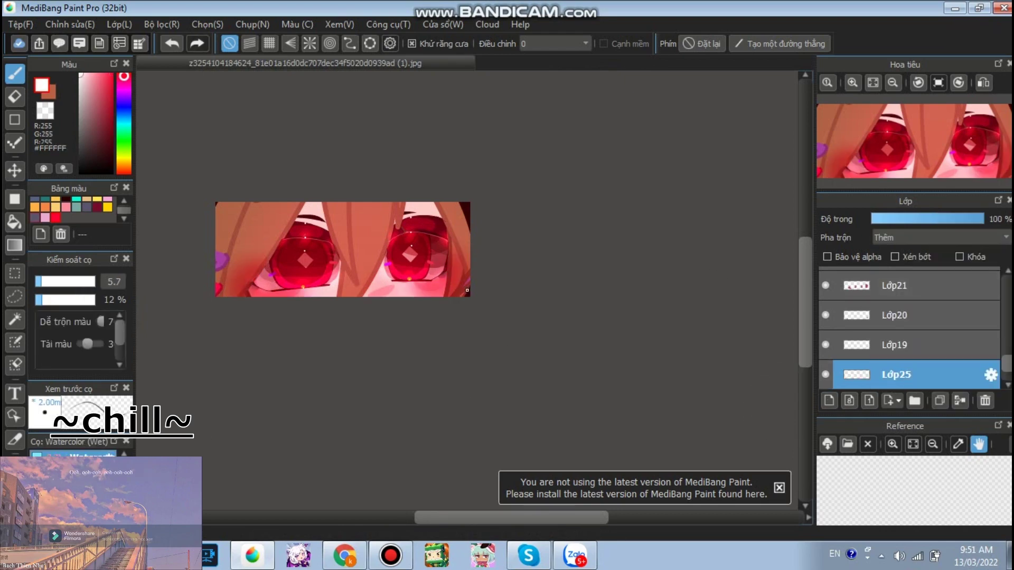
scroll(467, 289, up, 6)
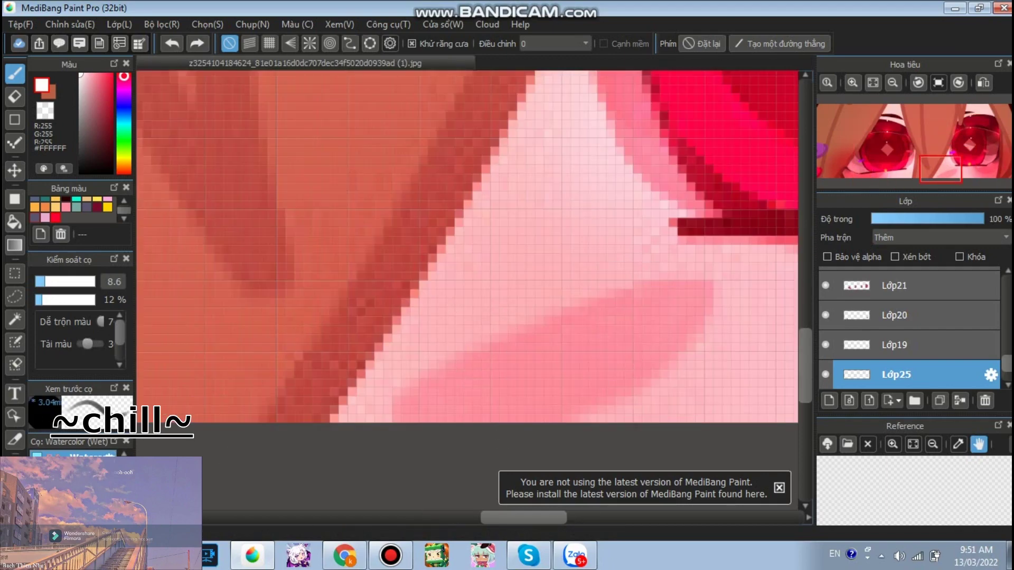
click(44, 282)
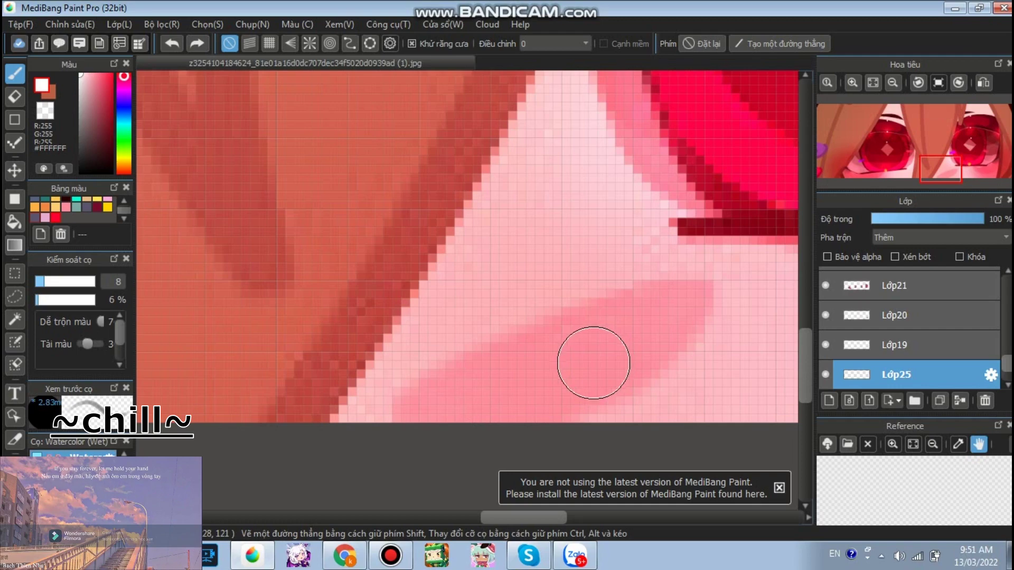
scroll(596, 362, up, 1)
mouse_move(650, 291)
mouse_down()
mouse_move(475, 380)
mouse_move(628, 401)
mouse_move(593, 362)
mouse_up()
scroll(593, 362, down, 7)
scroll(520, 282, up, 4)
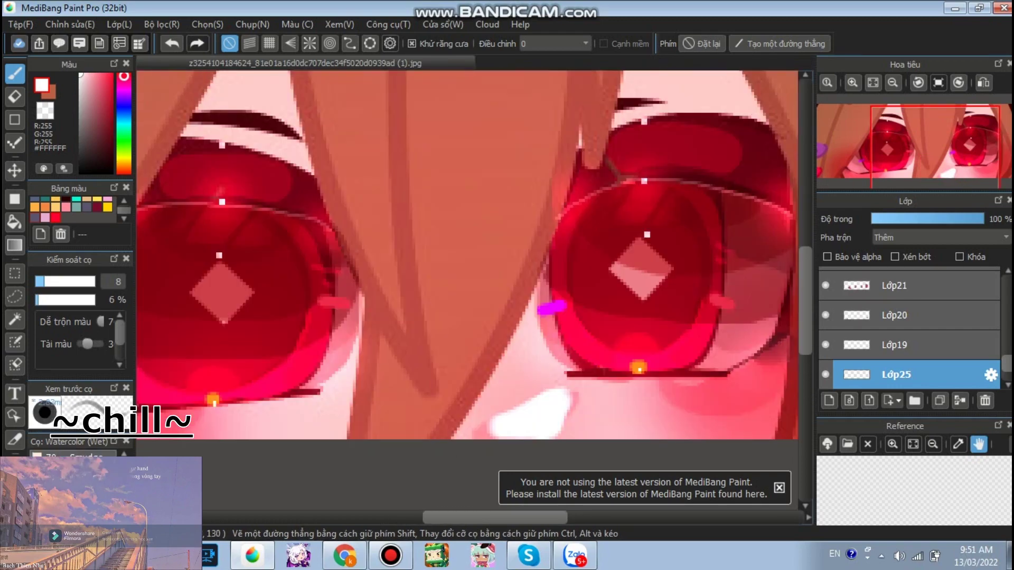
Soften the white blush highlight with the Blur brush at size 50 and 79% strength.
click(73, 498)
scroll(246, 246, down, 1)
scroll(392, 355, up, 1)
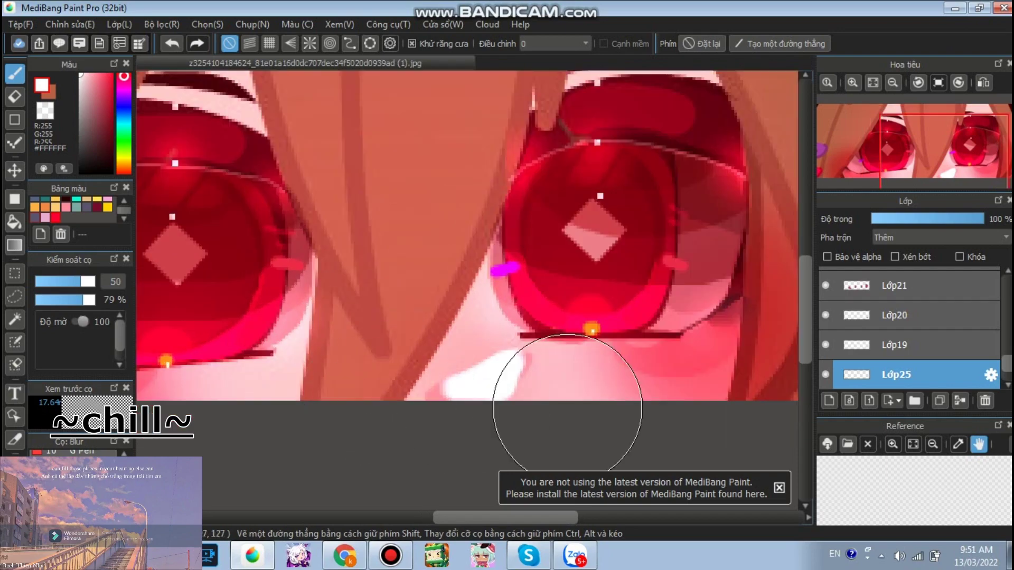
drag(526, 414, 577, 394)
scroll(560, 202, down, 3)
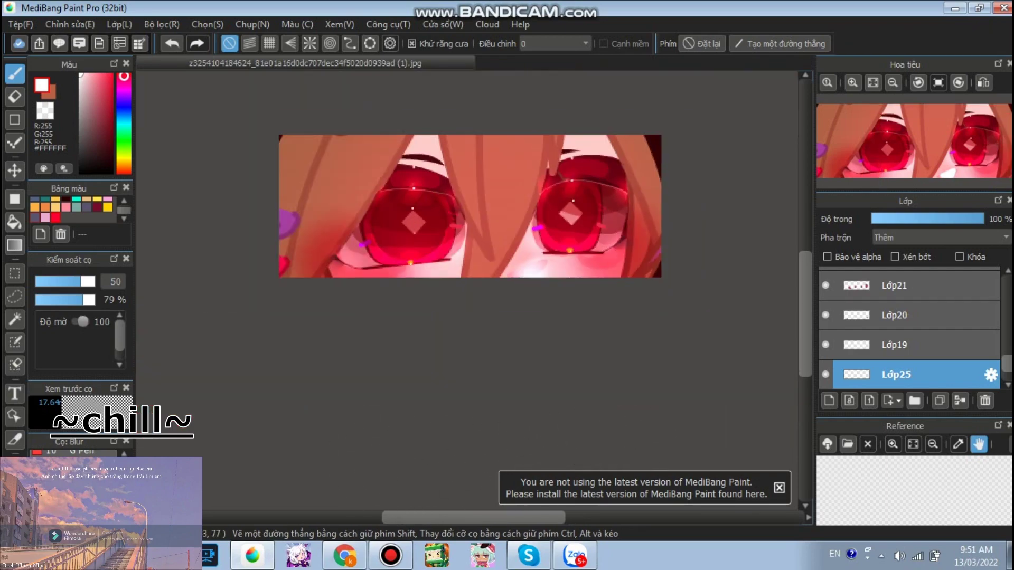
scroll(586, 251, up, 3)
Erase the blurred white highlight on the blush mark with a size 18 eraser at 36% opacity.
click(15, 96)
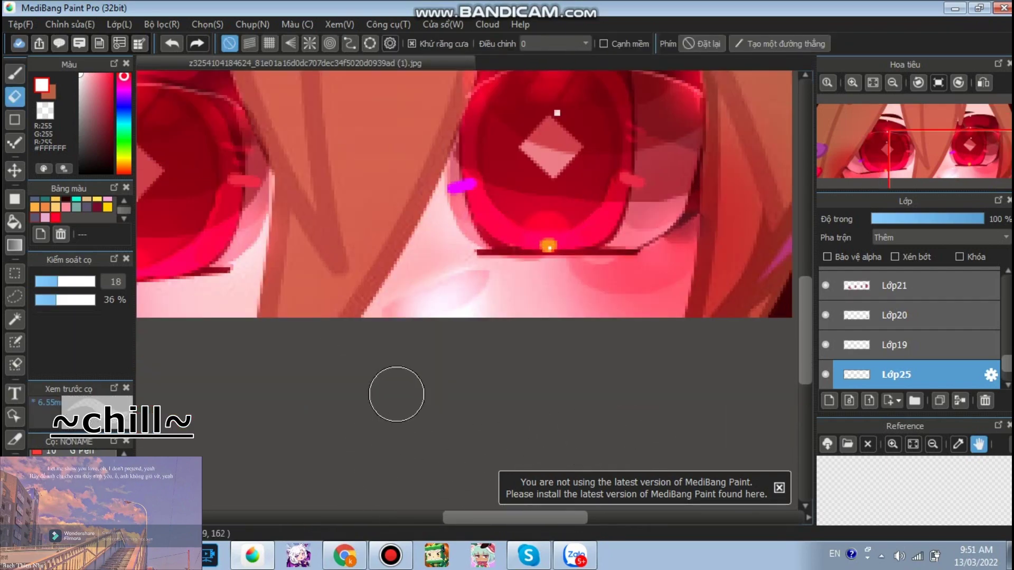
scroll(533, 267, up, 1)
drag(520, 299, 413, 271)
key(b)
scroll(403, 274, up, 2)
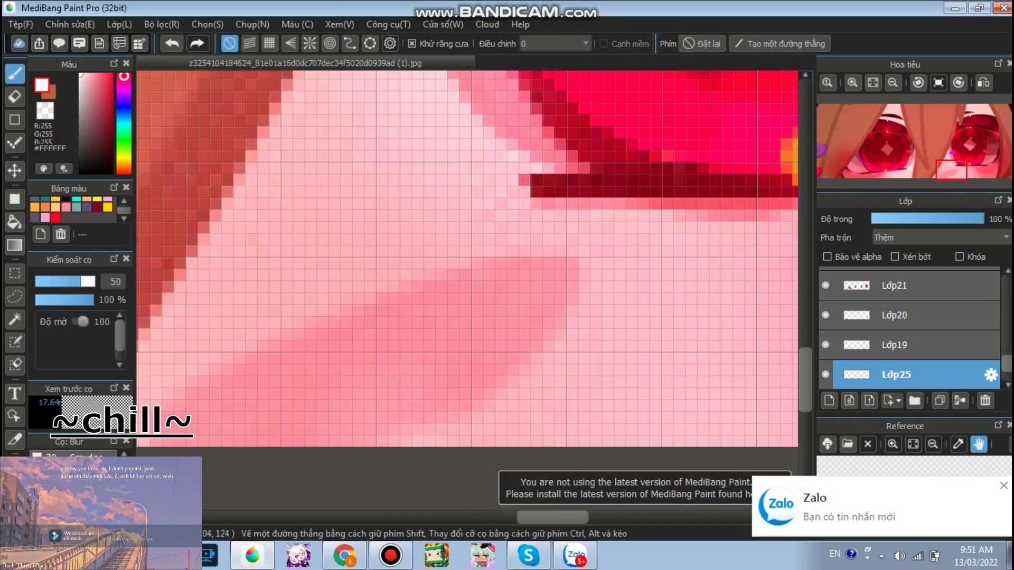
Paint a small solid white highlight on the right-hand blush mark with the Watercolor brush at size 3.3 and 100% opacity, undoing the first stroke.
click(74, 493)
click(74, 494)
click(74, 502)
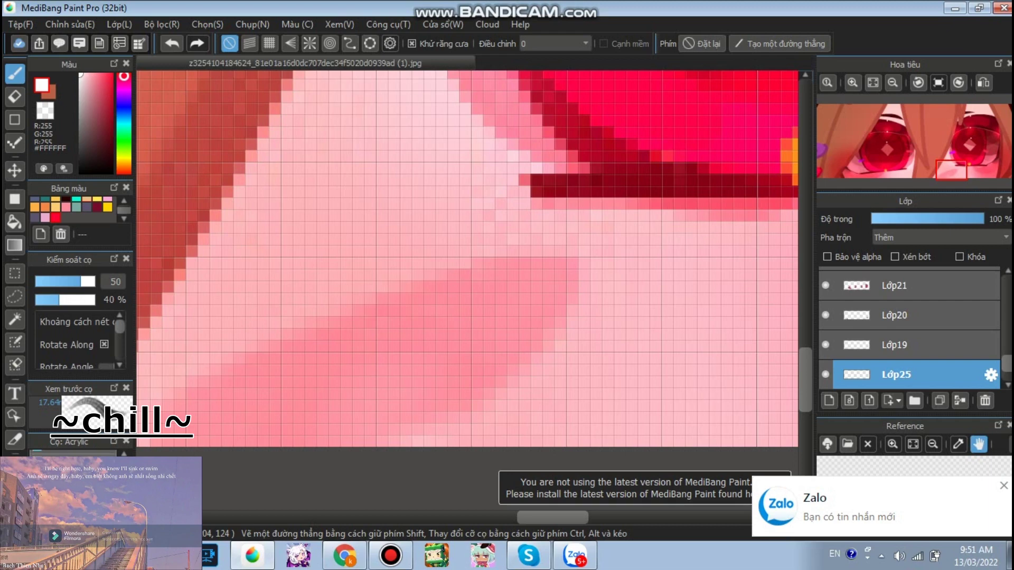
click(74, 501)
click(80, 458)
drag(467, 291, 422, 291)
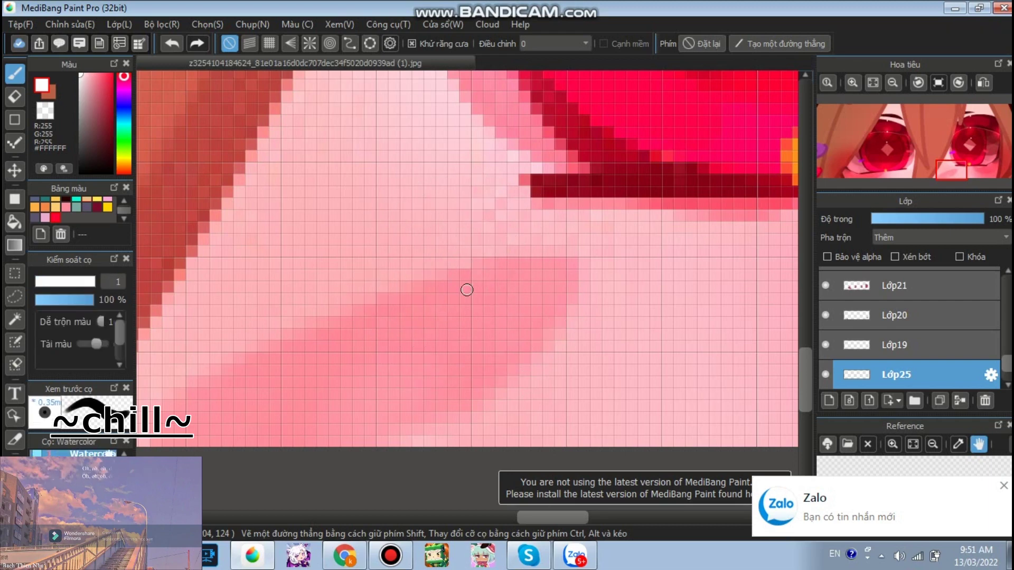
click(37, 281)
scroll(502, 352, up, 1)
drag(497, 264, 487, 252)
key(ctrl+z)
scroll(466, 243, up, 1)
mouse_move(461, 220)
mouse_down()
mouse_move(168, 362)
mouse_move(425, 366)
mouse_move(425, 287)
mouse_up()
scroll(426, 287, down, 3)
scroll(391, 164, down, 1)
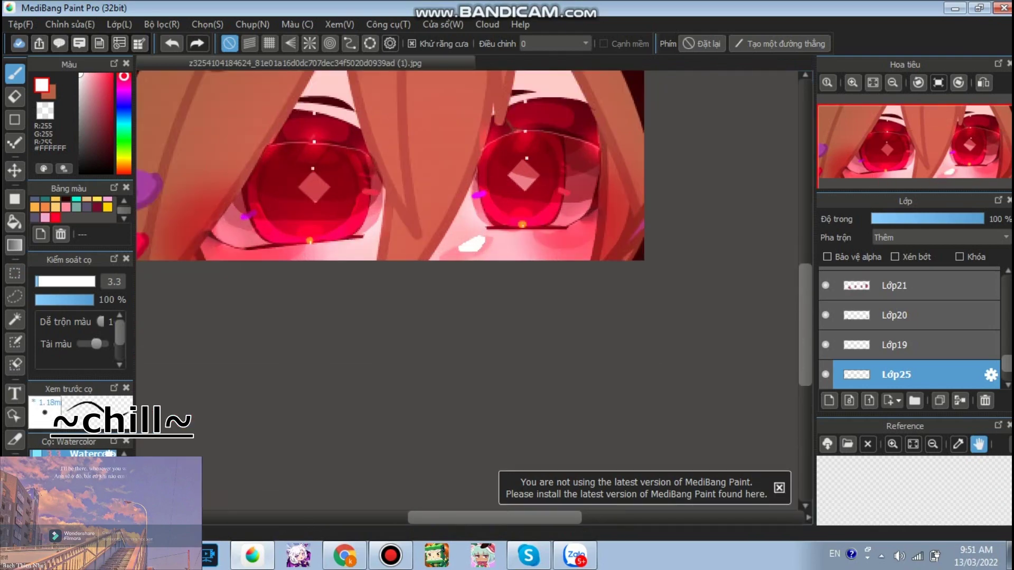
Blur the lower edge of the white blush highlight with the Blur brush at sizes 13.9 and 19, 100% strength, undoing an extra stroke.
click(79, 499)
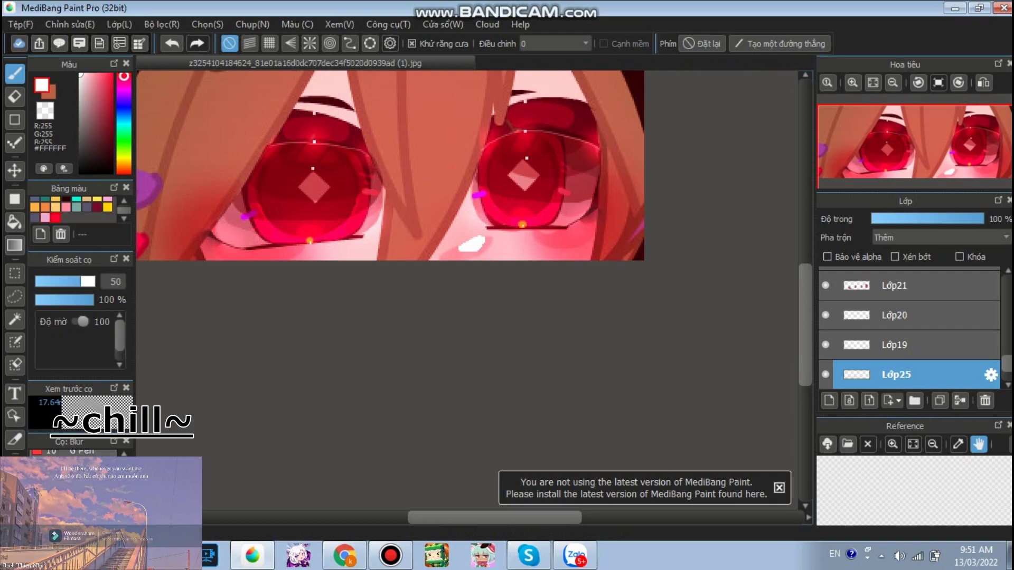
scroll(473, 261, up, 5)
mouse_move(414, 303)
mouse_down()
mouse_move(364, 380)
mouse_move(419, 348)
mouse_move(441, 310)
mouse_move(408, 294)
mouse_up()
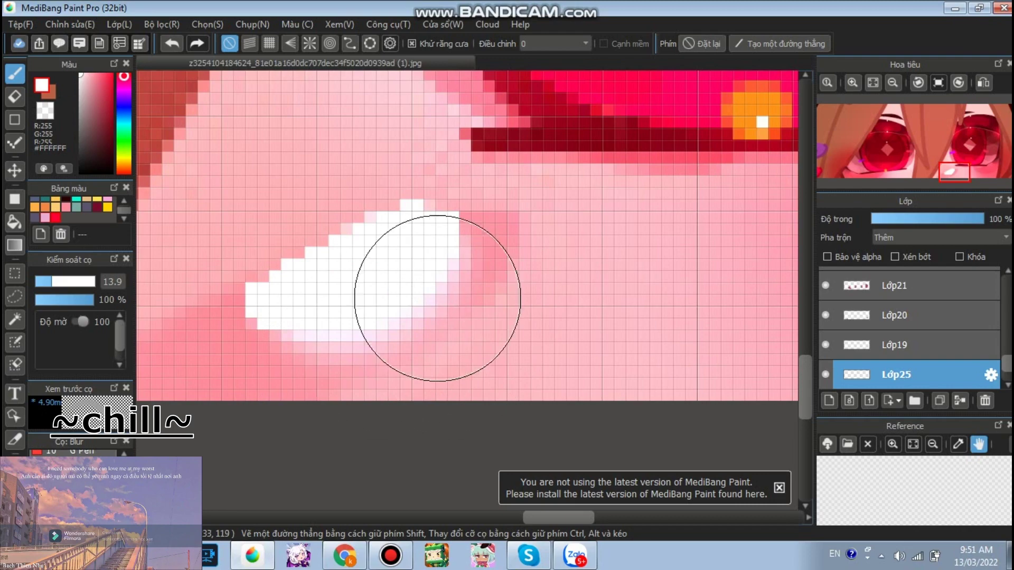
scroll(573, 194, down, 3)
scroll(575, 197, up, 3)
drag(68, 281, 59, 281)
mouse_move(586, 376)
mouse_down()
mouse_move(667, 294)
mouse_move(571, 316)
mouse_move(623, 334)
mouse_move(559, 283)
mouse_move(567, 339)
mouse_move(720, 280)
mouse_move(657, 270)
mouse_move(586, 319)
mouse_up()
key(ctrl+z)
scroll(549, 257, down, 4)
scroll(554, 233, down, 2)
scroll(581, 254, up, 8)
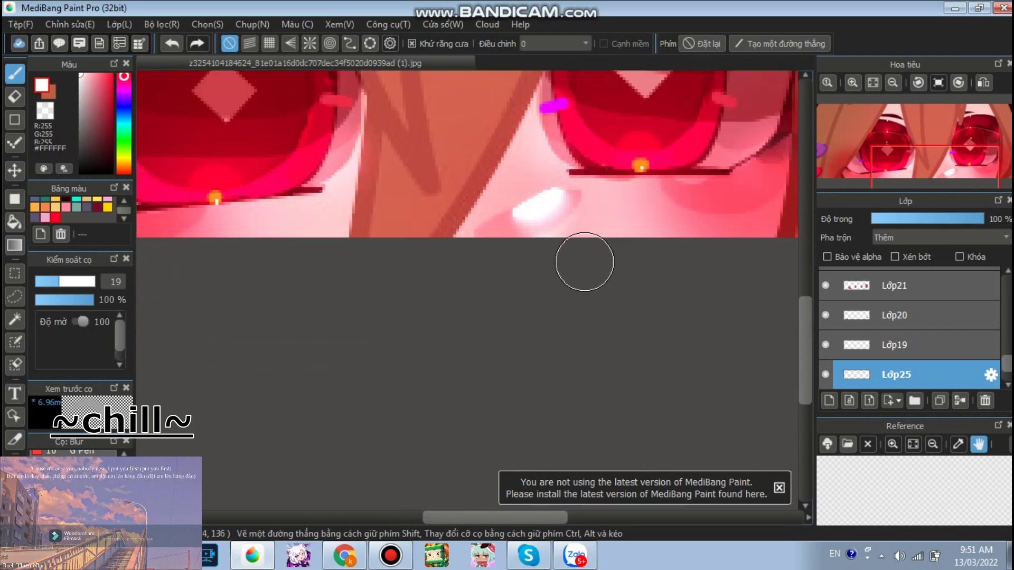
scroll(577, 226, down, 5)
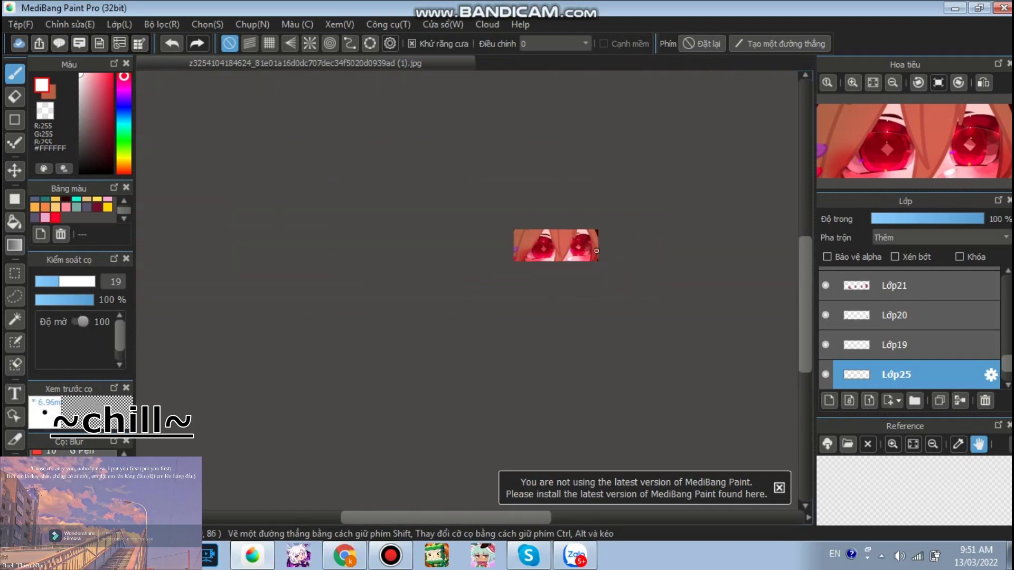
scroll(577, 225, up, 2)
Fade the lower edge of the white blush highlight using the Airbrush with transparent colour at size 22 and 32% opacity.
key(e)
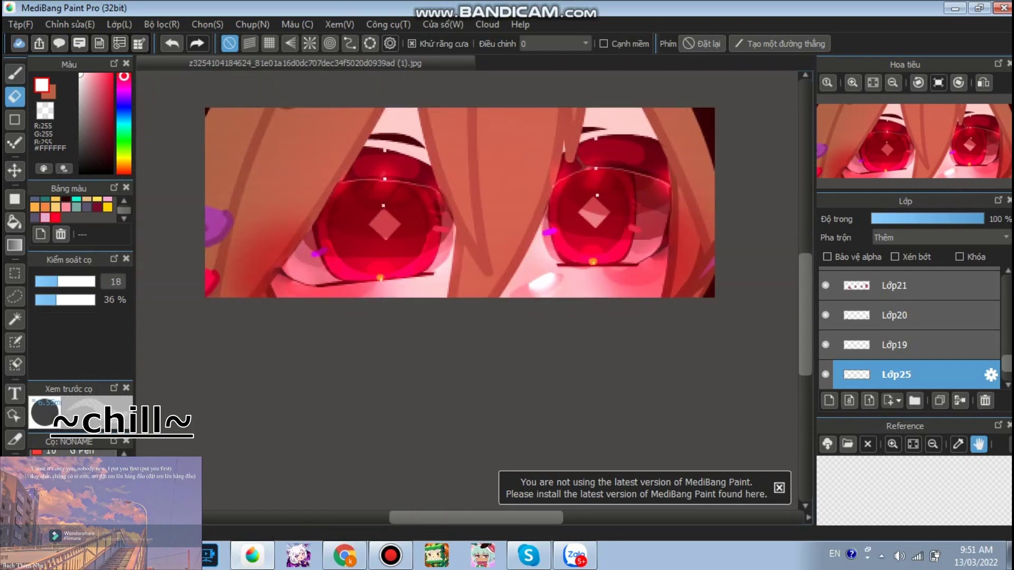
scroll(536, 312, up, 6)
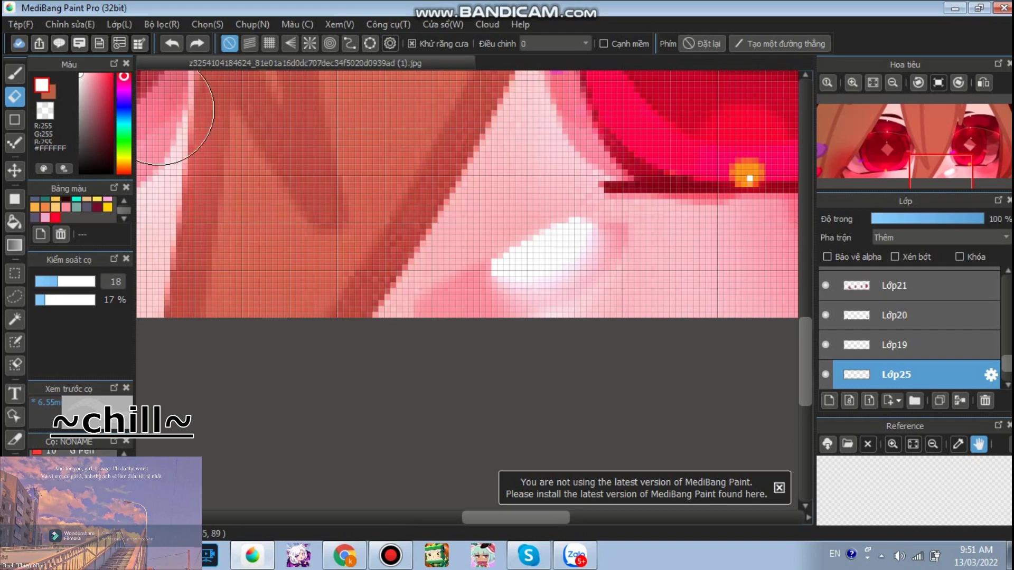
click(15, 74)
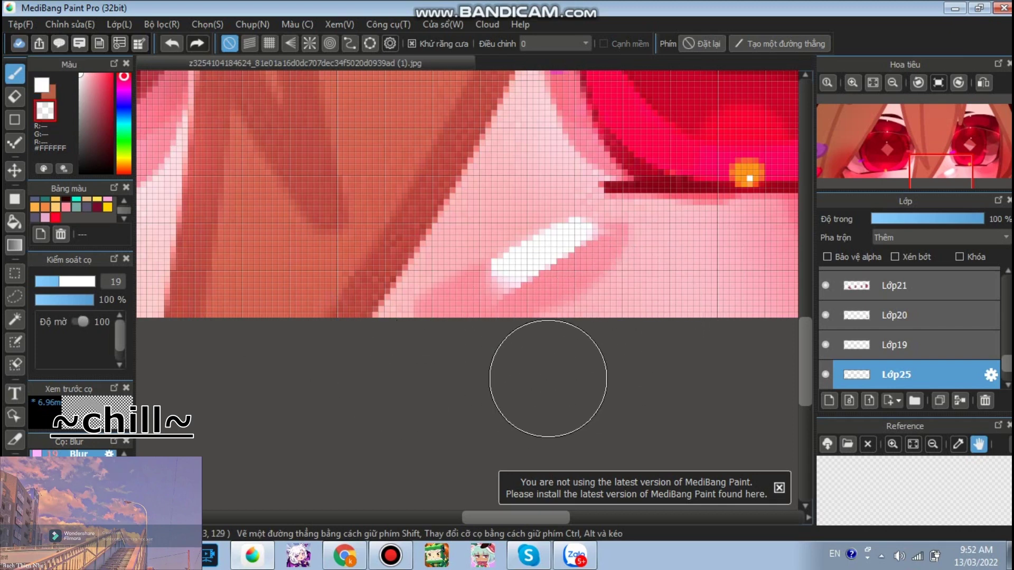
click(74, 496)
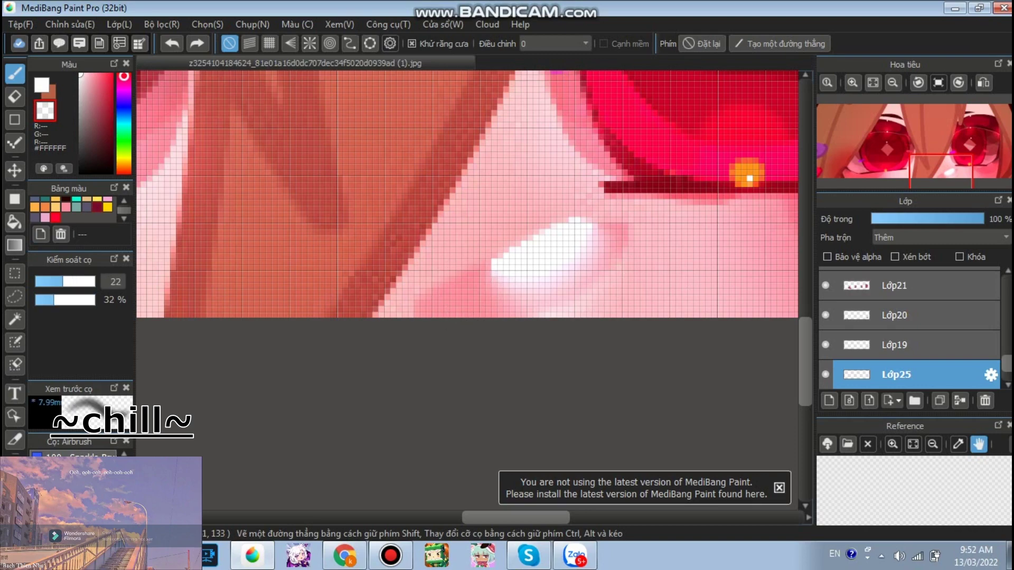
drag(539, 373, 608, 277)
scroll(595, 230, down, 7)
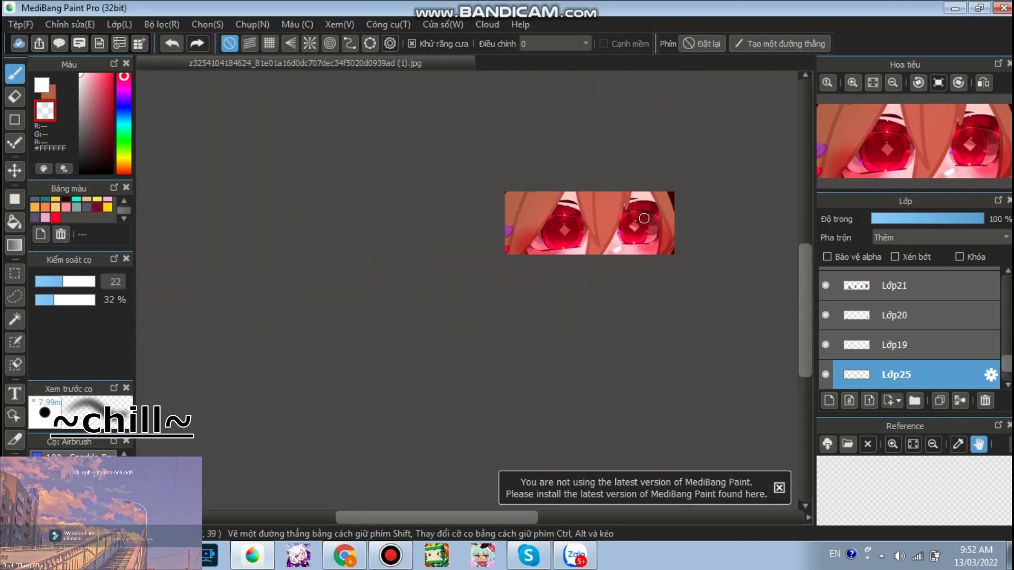
Lower Lớp25's opacity to 54% to soften the blush highlight.
scroll(643, 219, up, 2)
scroll(426, 151, down, 3)
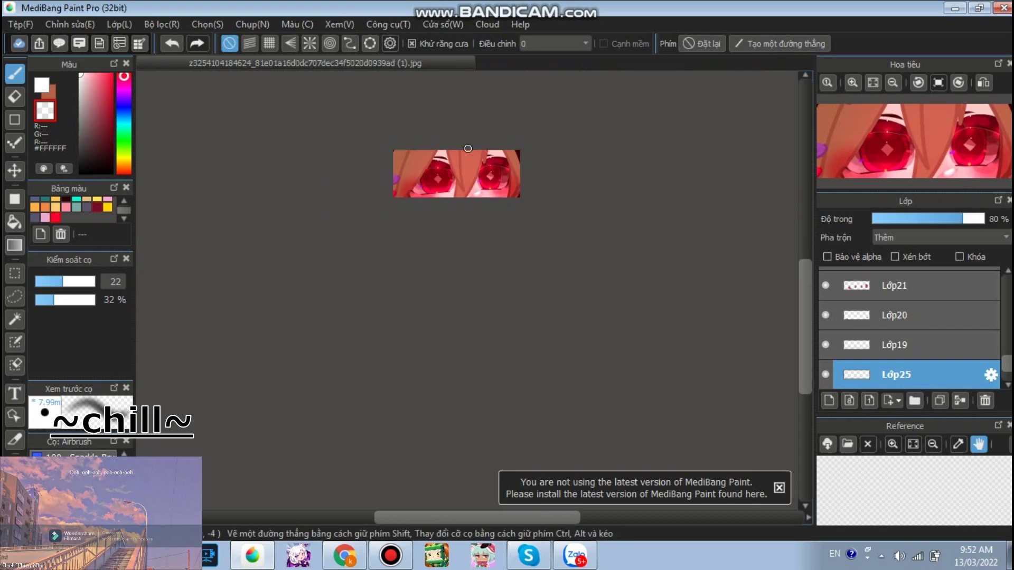
scroll(464, 151, up, 3)
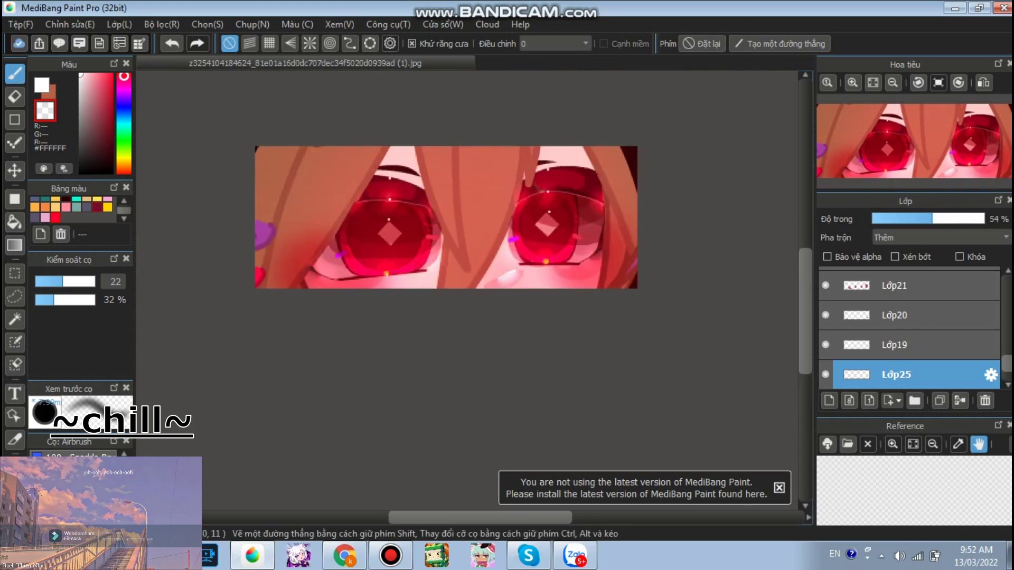
Add a new layer at the top of the stack above Lớp23 with blend mode Thêm.
scroll(908, 328, up, 5)
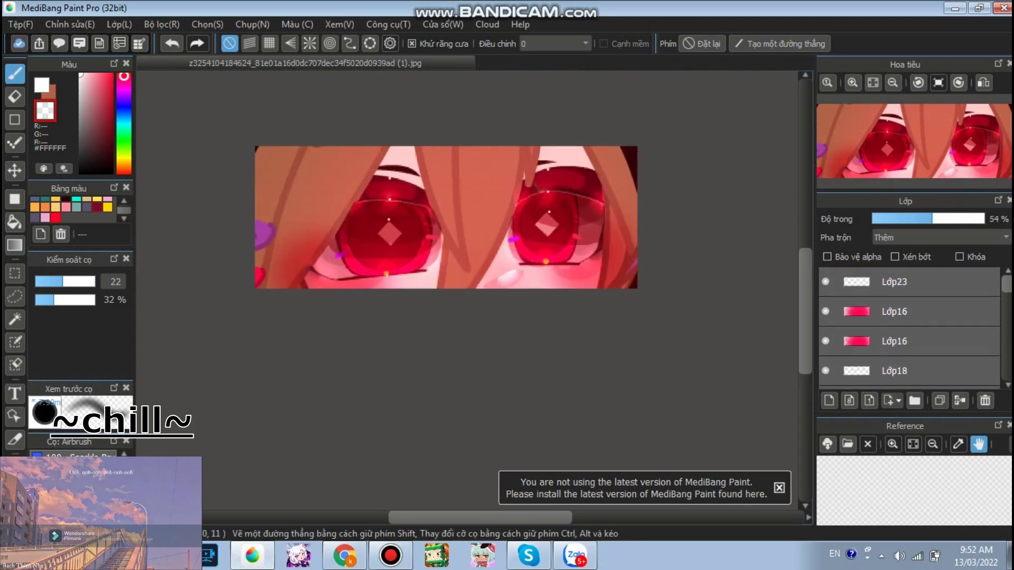
click(907, 282)
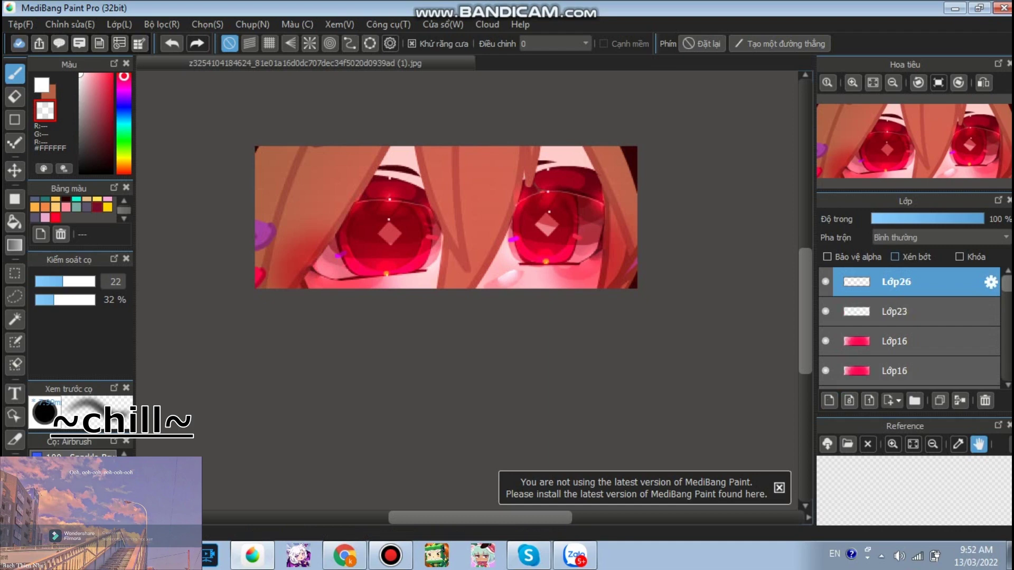
click(909, 238)
click(909, 270)
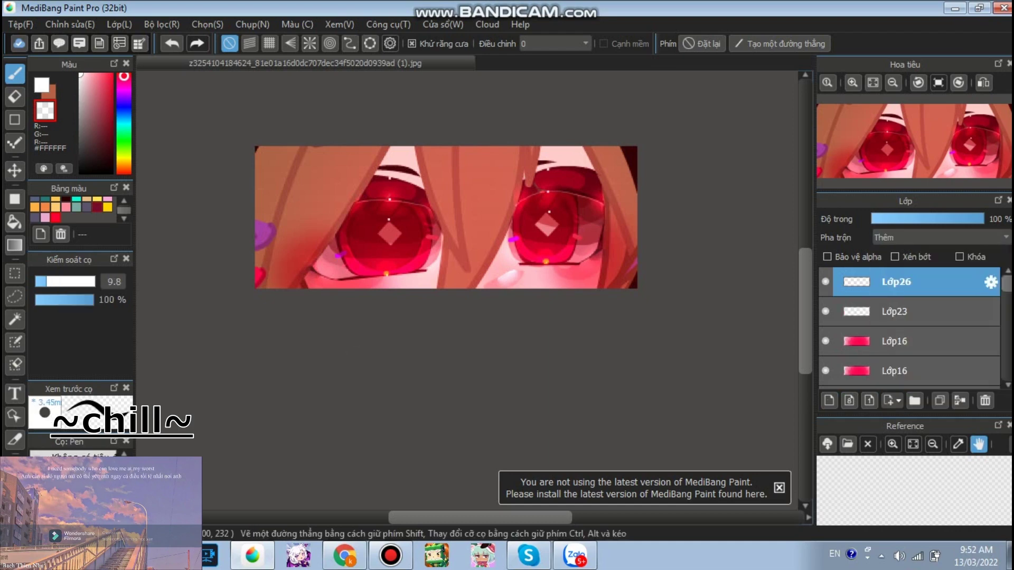
Dot a tiny white highlight at the outer corner of each eye with the Pen at size 1 and 100% opacity.
scroll(607, 249, up, 13)
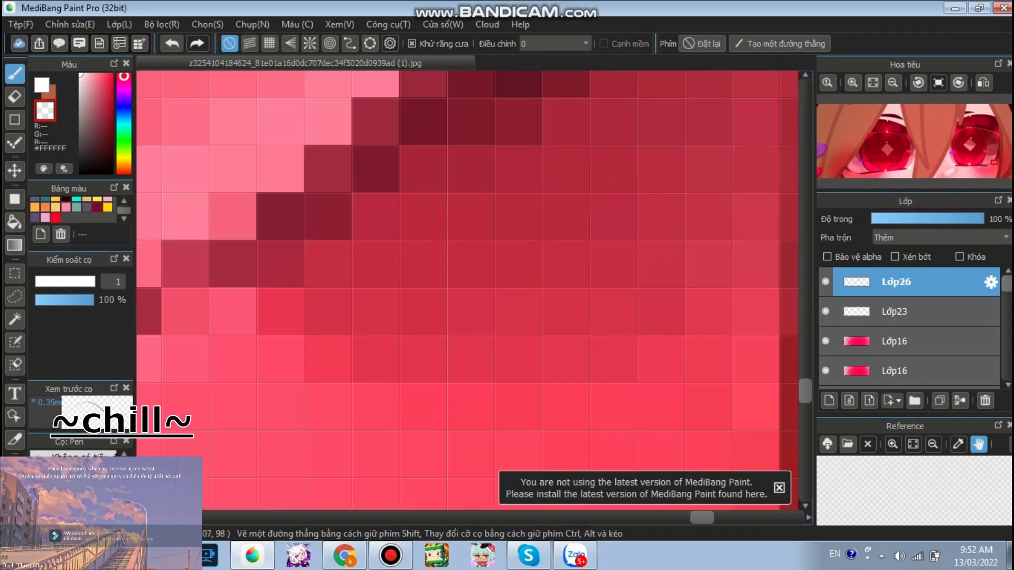
key(x)
click(610, 214)
scroll(611, 215, down, 10)
scroll(575, 211, up, 10)
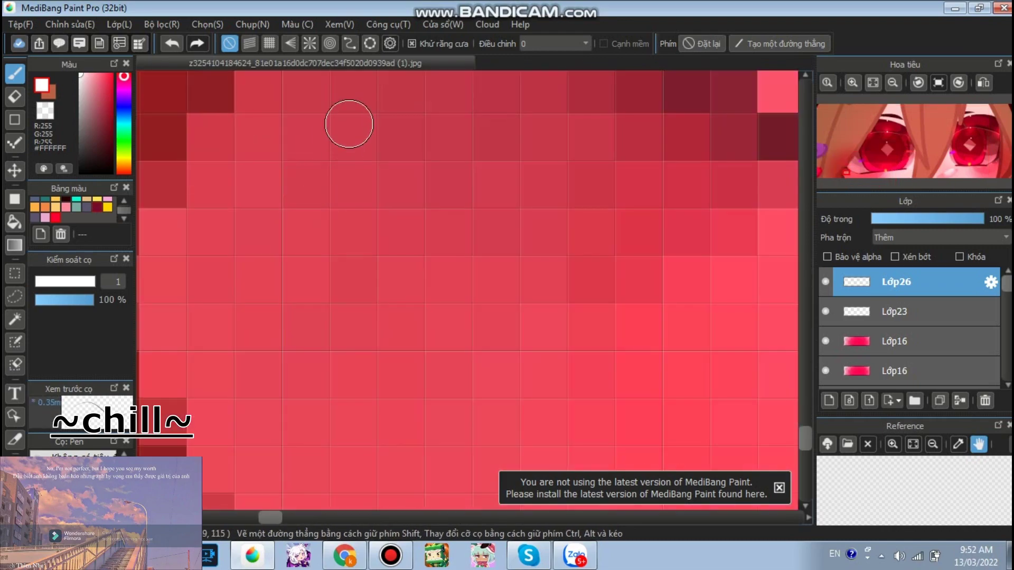
click(348, 124)
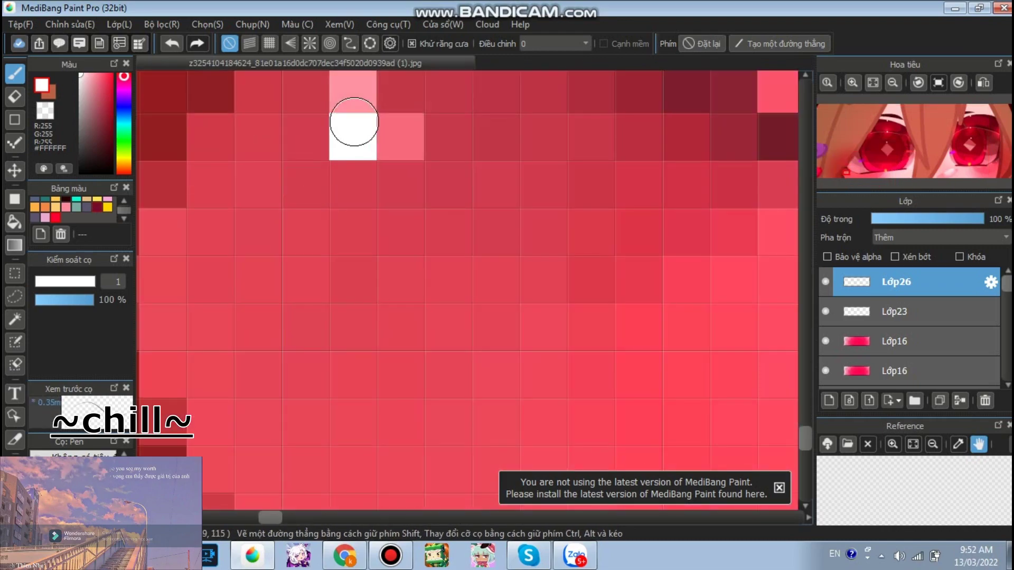
scroll(349, 124, down, 10)
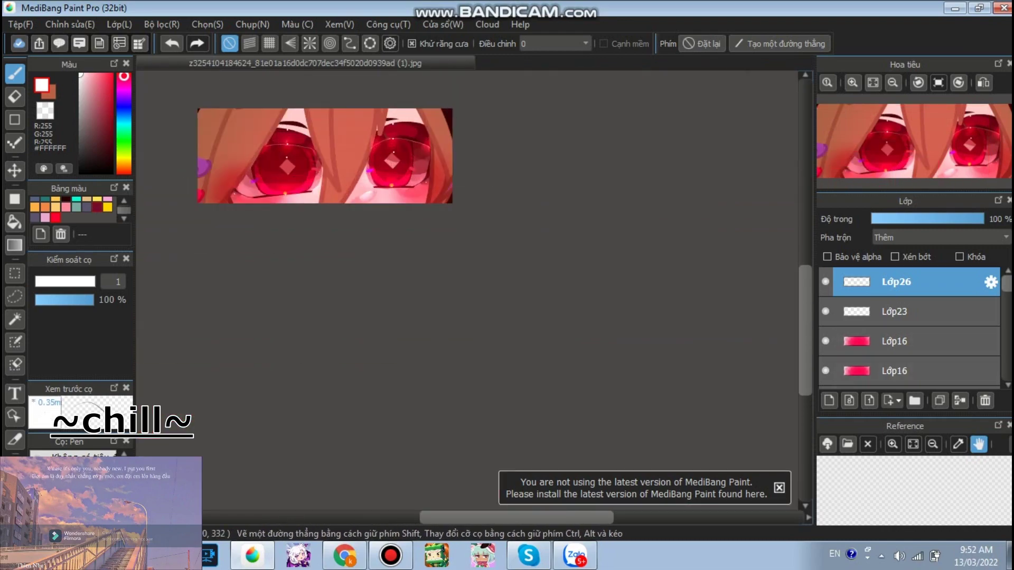
Add a new layer above Lớp26 with blend mode Thêm and set the colour to orange #FF9100.
click(940, 238)
click(919, 269)
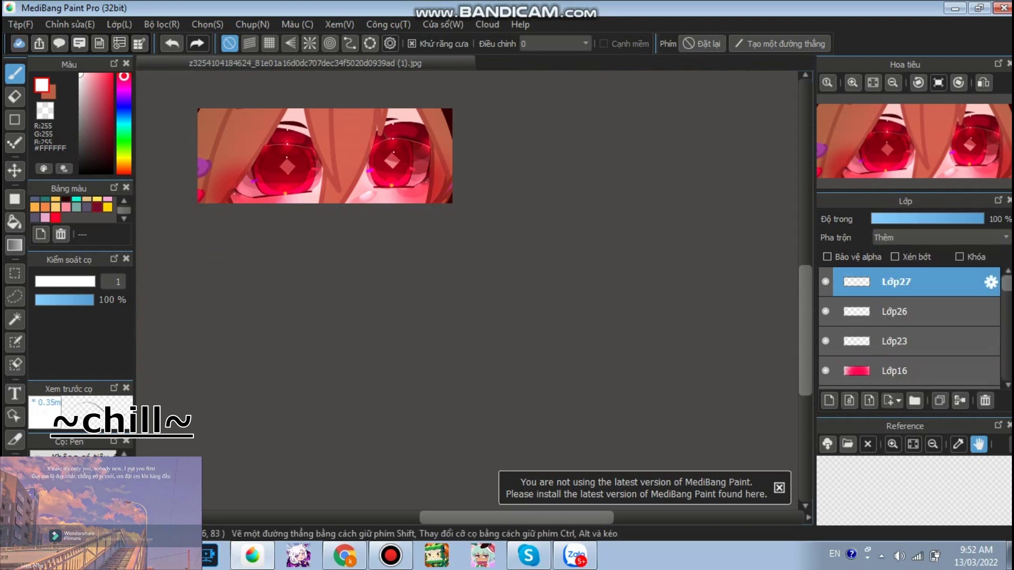
click(112, 75)
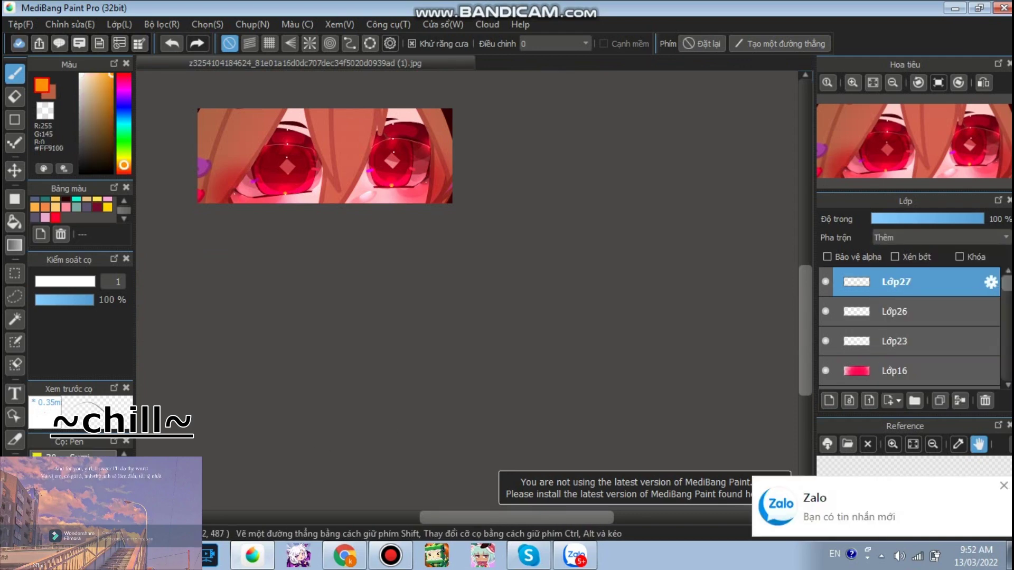
Switch to the Watercolor (Wet) brush and set its size to 9.2 and opacity to 29%.
scroll(74, 491, down, 2)
click(74, 491)
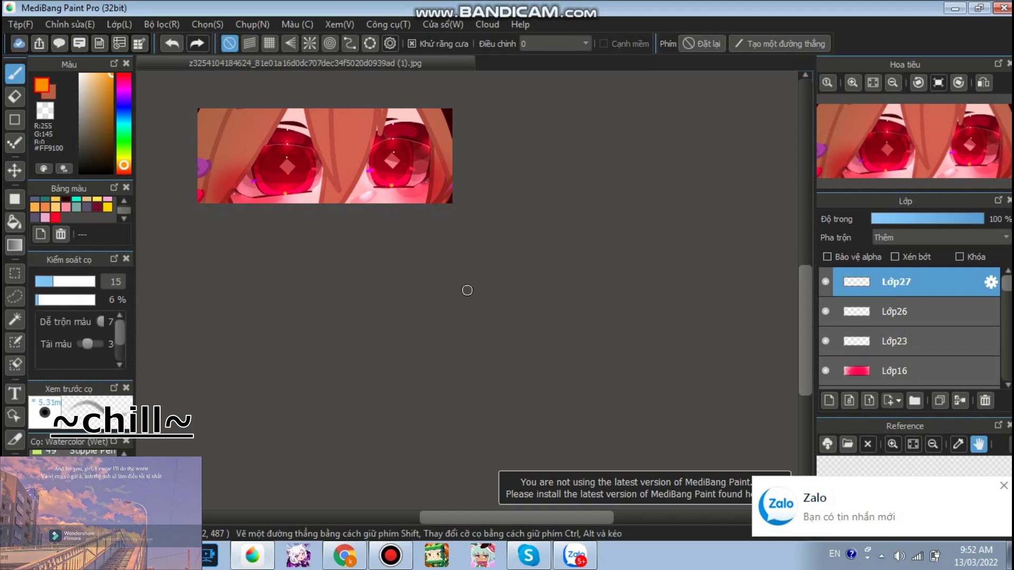
scroll(400, 174, up, 4)
scroll(335, 242, down, 2)
scroll(212, 257, up, 2)
click(46, 281)
click(51, 300)
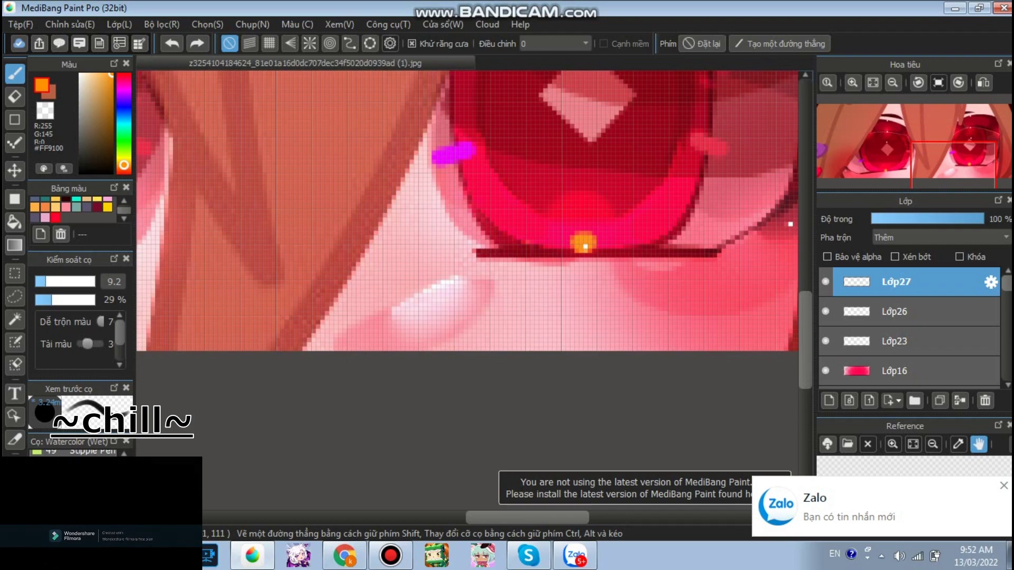
Try a size 15 orange glow below the left eye's inner corner, then undo it.
click(53, 282)
scroll(568, 210, down, 4)
scroll(458, 236, up, 5)
drag(422, 222, 387, 241)
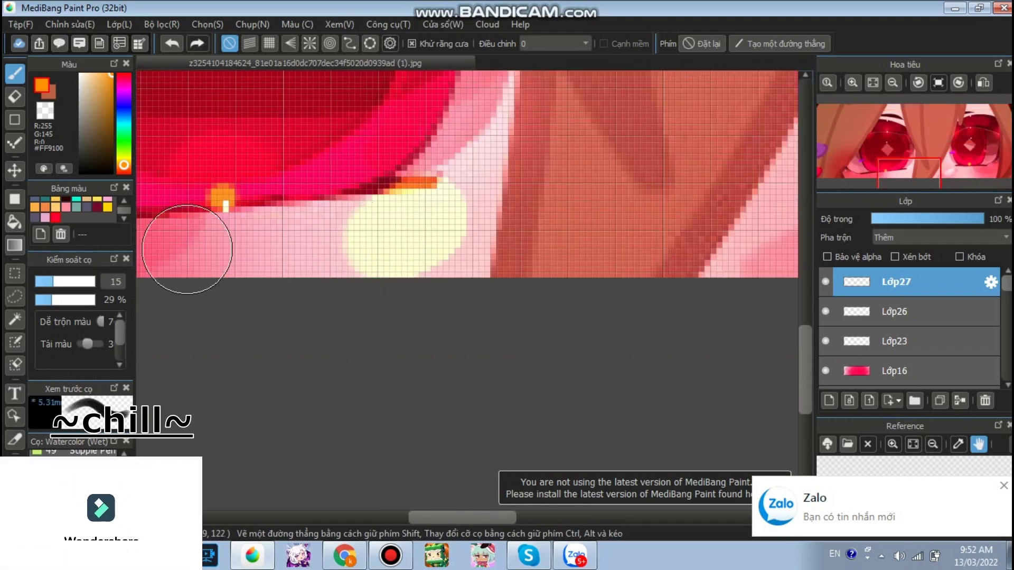
key(ctrl+z)
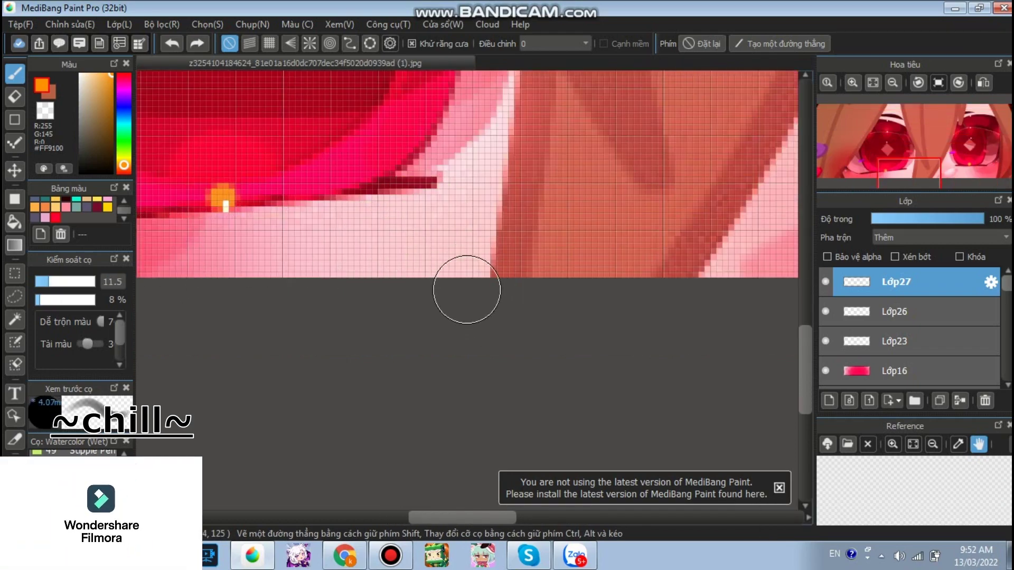
Lower the brush opacity to 8% and brush a faint glow by the left eye's inner corner at about size 11.
drag(49, 281, 48, 281)
scroll(370, 209, up, 1)
drag(506, 182, 517, 206)
scroll(472, 185, down, 7)
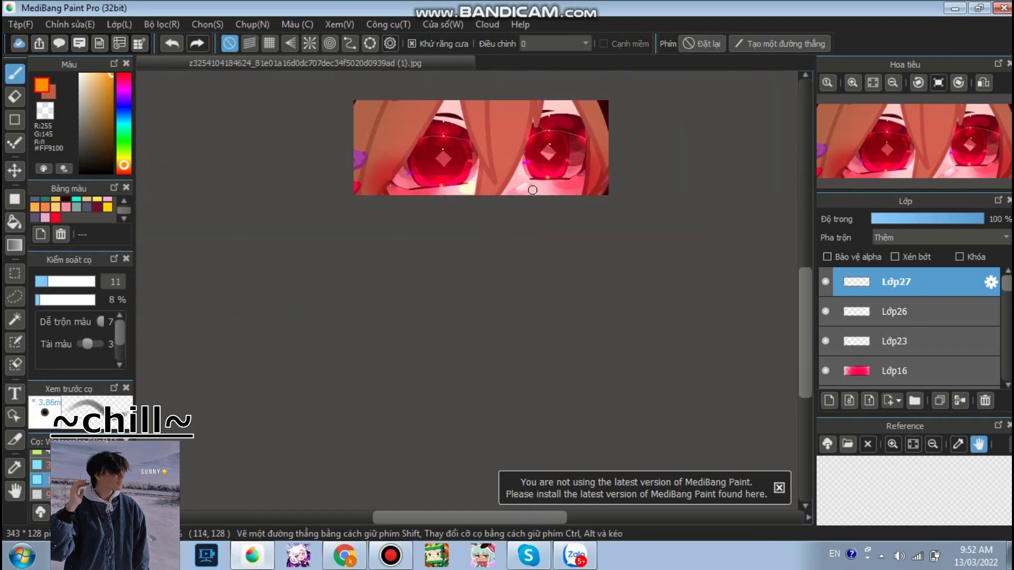
Paint a soft orange glow along the lower lid at the outer corners of both eyes at brush size 2.8.
scroll(533, 189, up, 6)
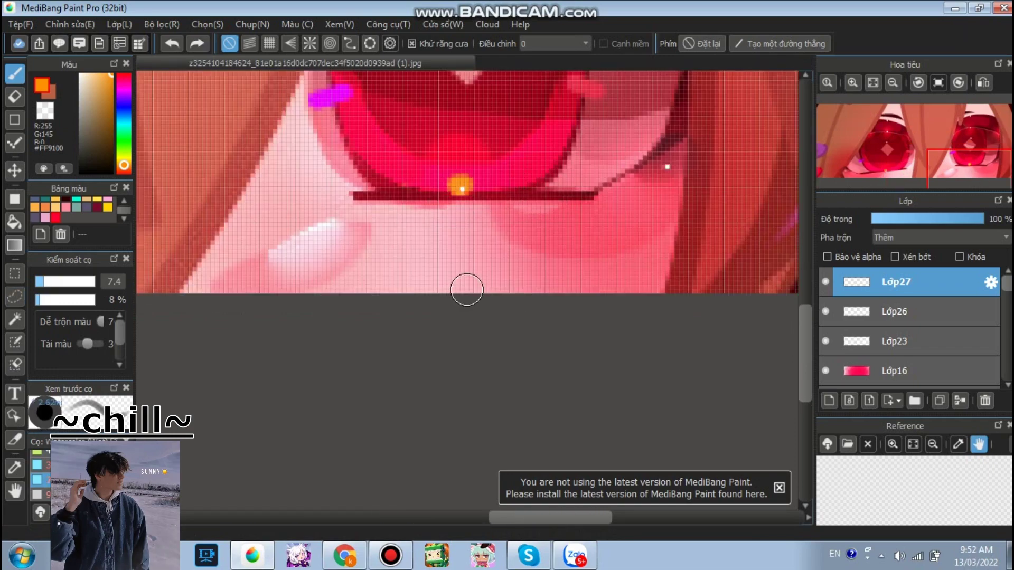
scroll(649, 158, up, 3)
mouse_move(689, 126)
mouse_down()
mouse_move(591, 220)
mouse_move(467, 282)
mouse_move(264, 296)
mouse_move(562, 297)
mouse_move(615, 269)
mouse_move(660, 209)
mouse_move(675, 157)
mouse_move(565, 277)
mouse_move(496, 304)
mouse_move(664, 161)
mouse_move(479, 301)
mouse_move(483, 280)
mouse_move(626, 160)
mouse_move(464, 275)
mouse_up()
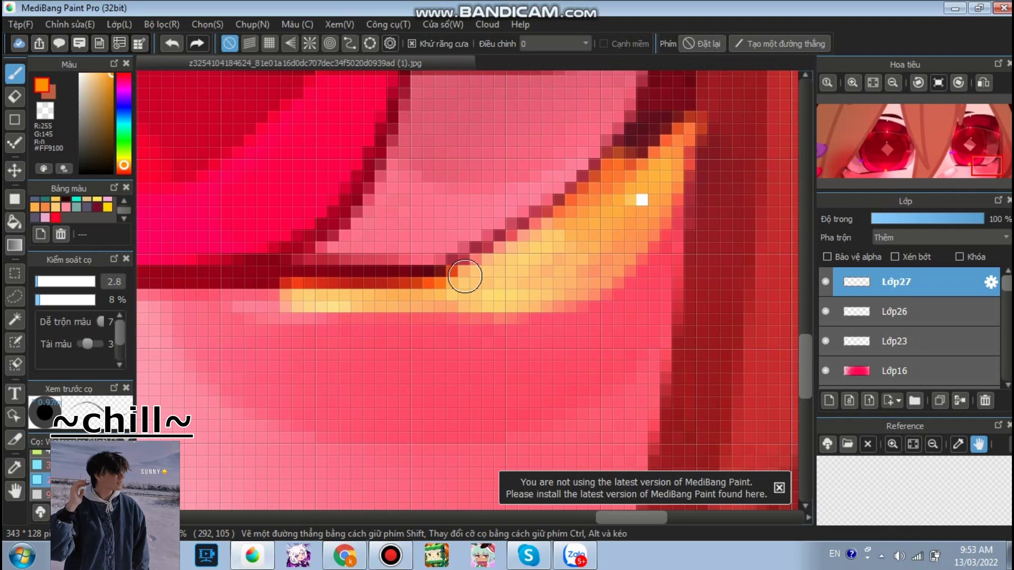
scroll(464, 276, down, 6)
scroll(446, 221, up, 8)
mouse_move(404, 239)
mouse_down()
mouse_move(369, 242)
mouse_move(480, 294)
mouse_move(603, 333)
mouse_move(349, 290)
mouse_move(437, 260)
mouse_up()
Paint matching soft orange glows around the lower lid at the inner corners of both eyes.
scroll(437, 261, down, 3)
scroll(378, 225, up, 5)
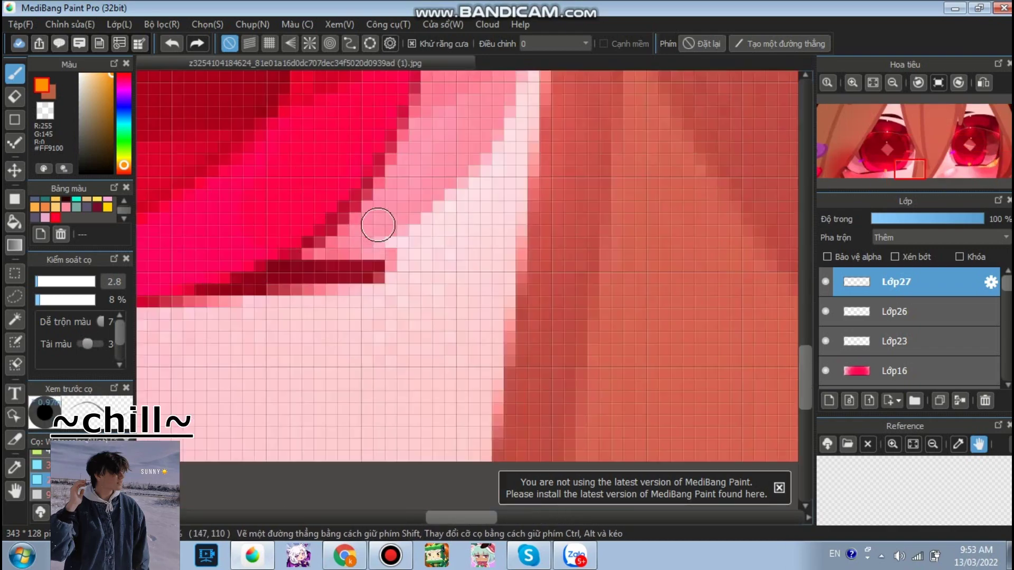
mouse_move(378, 224)
mouse_down()
mouse_move(256, 358)
mouse_move(464, 233)
mouse_move(421, 284)
mouse_up()
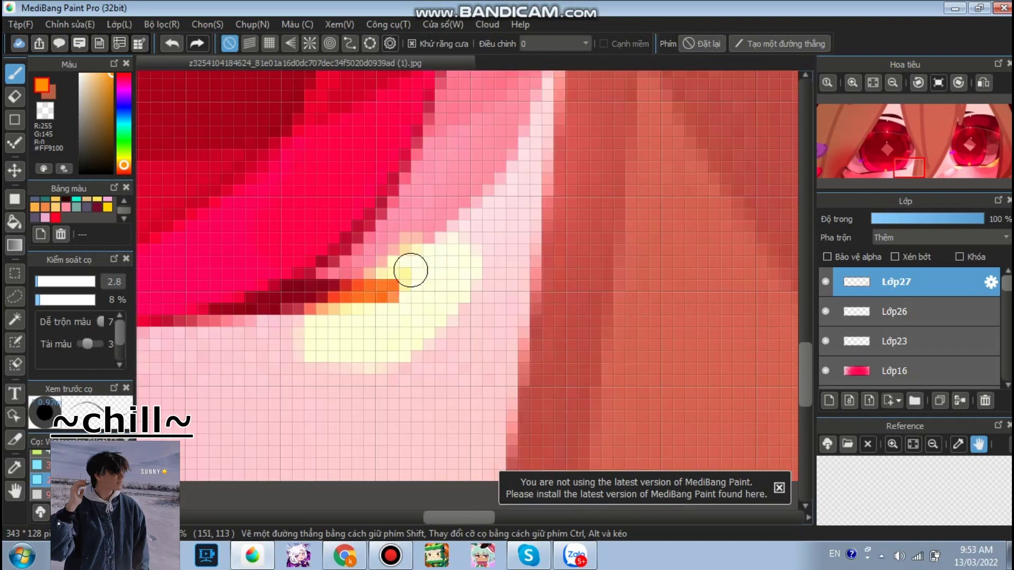
scroll(364, 313, down, 5)
scroll(283, 245, up, 7)
mouse_move(280, 232)
mouse_down()
mouse_move(495, 371)
mouse_move(277, 236)
mouse_move(385, 344)
mouse_move(554, 373)
mouse_up()
scroll(554, 373, down, 3)
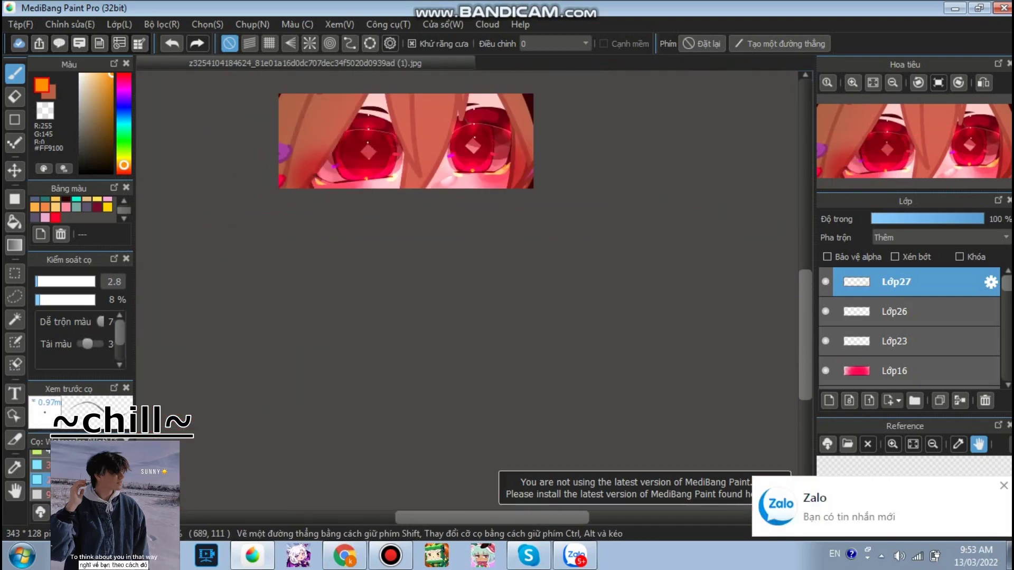
Lower Lớp27's opacity to 50%, keeping its blend mode Thêm, and add a new layer above it.
click(941, 237)
click(892, 270)
click(927, 219)
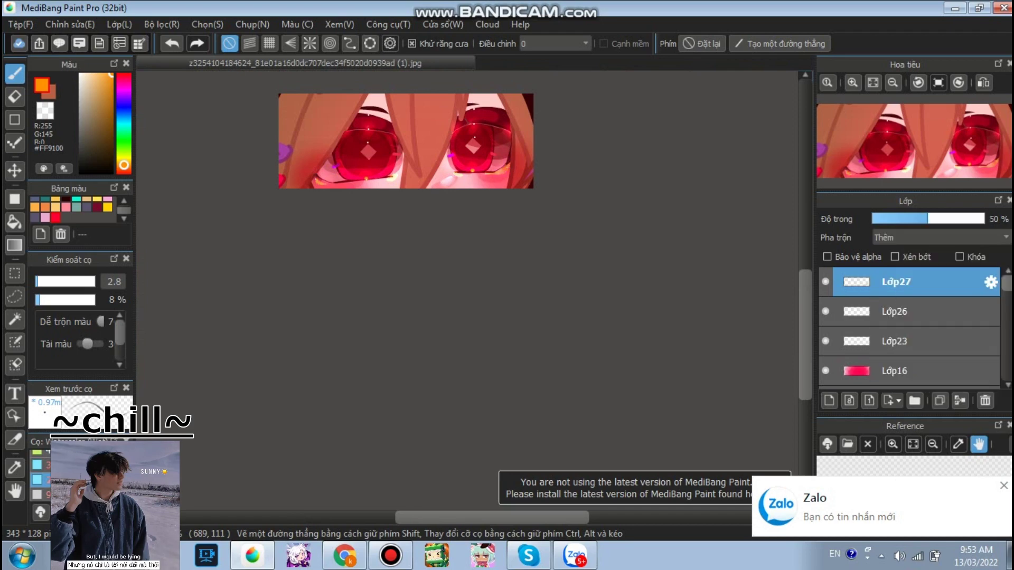
scroll(323, 158, up, 6)
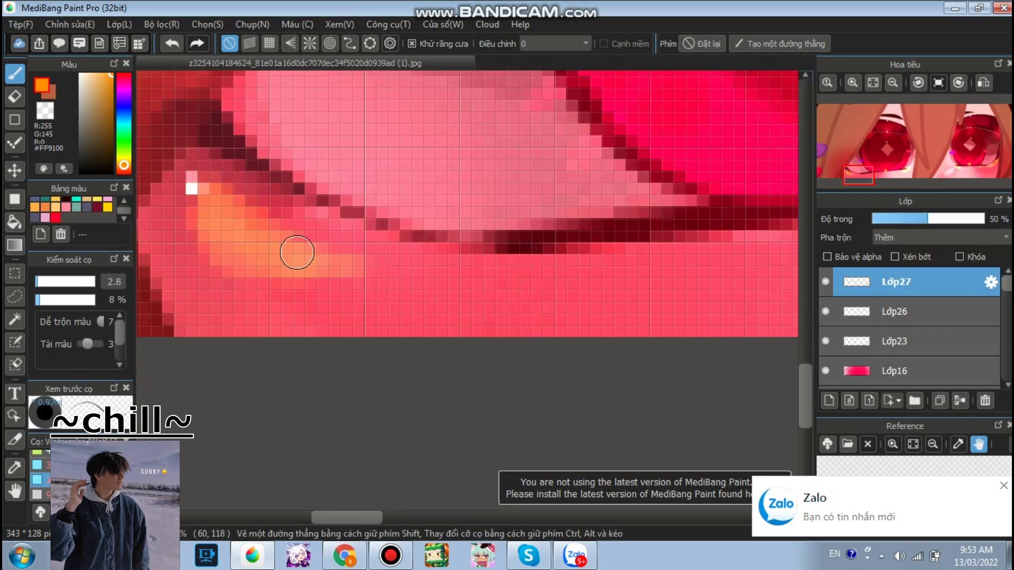
scroll(369, 231, down, 8)
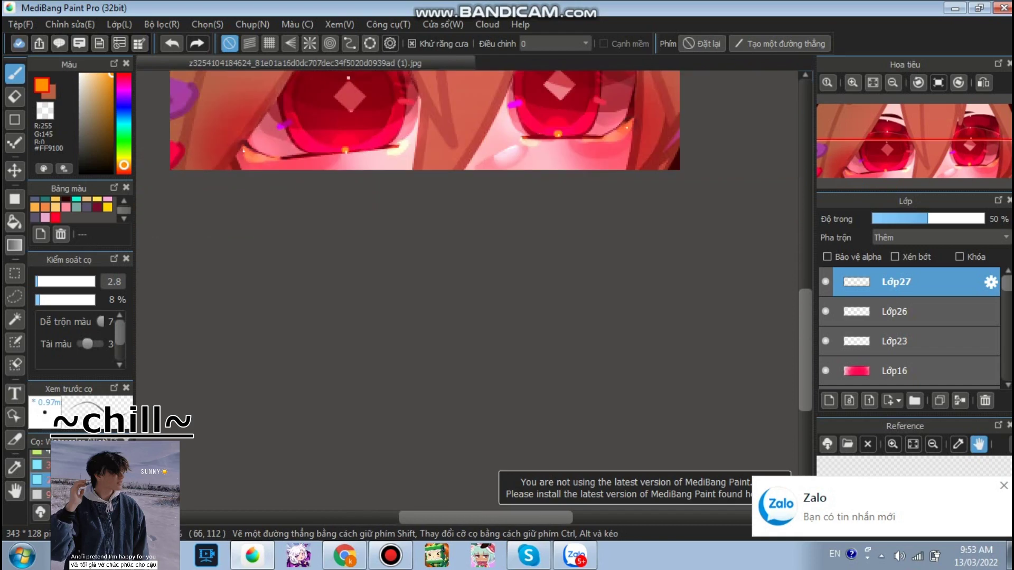
scroll(446, 143, down, 1)
scroll(446, 143, up, 1)
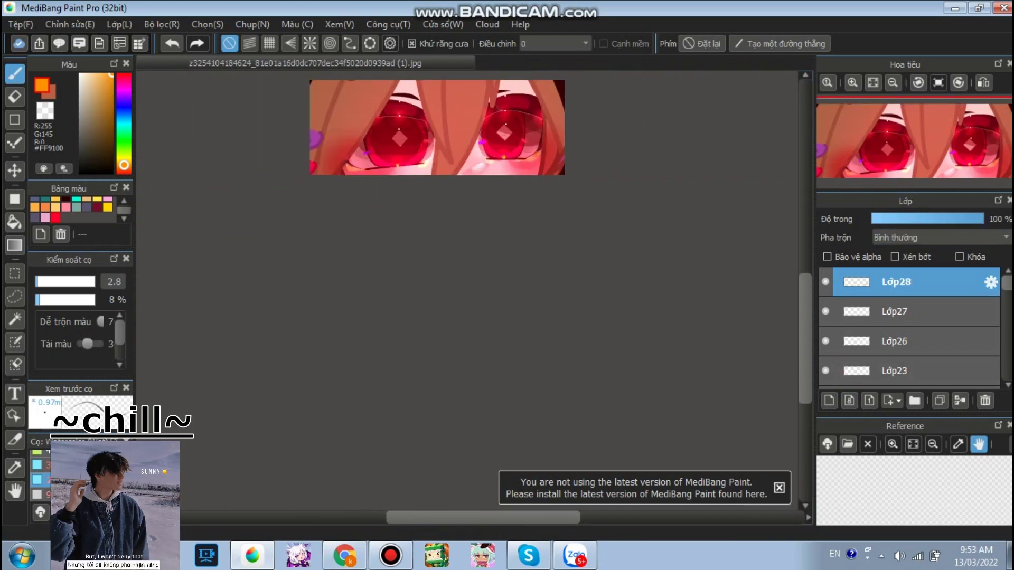
Set Lớp28's blend mode to Nhân and choose the red #FF0037 with brush size 9.8.
click(940, 237)
click(930, 260)
click(55, 217)
scroll(415, 336, down, 1)
scroll(415, 335, up, 2)
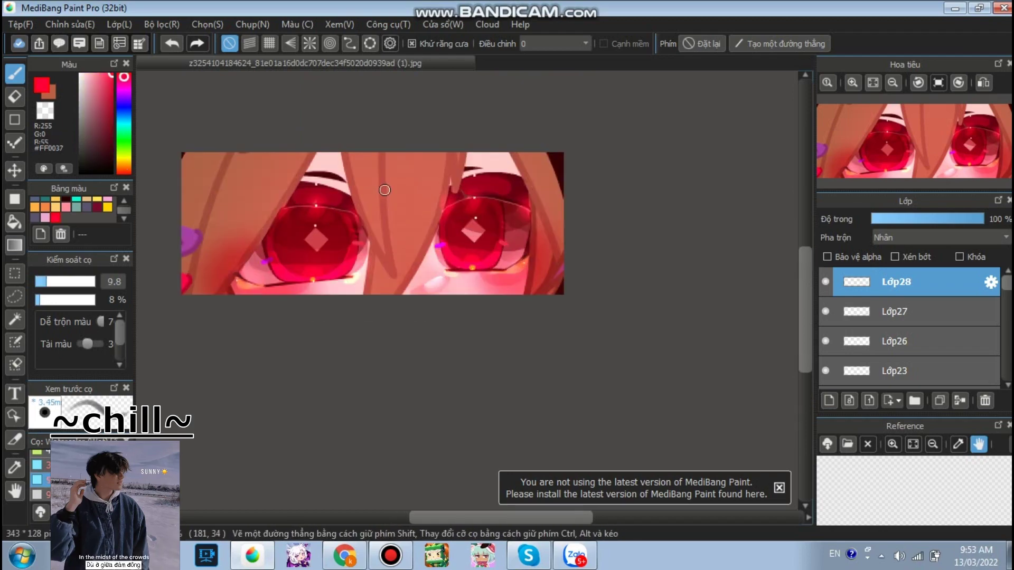
Try a red shading stroke across the right eye's upper lid, then undo it.
scroll(384, 190, up, 3)
scroll(384, 190, down, 2)
scroll(667, 204, up, 3)
scroll(580, 296, up, 1)
mouse_move(580, 296)
mouse_down()
mouse_move(478, 246)
mouse_move(366, 230)
mouse_move(268, 271)
mouse_up()
scroll(279, 269, down, 4)
key(ctrl+z)
scroll(250, 271, up, 3)
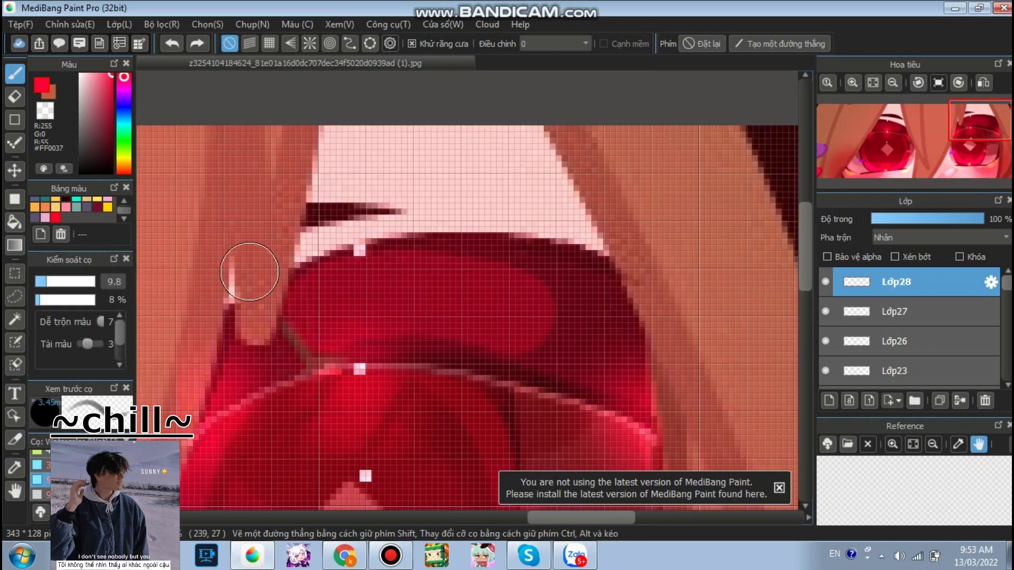
Softly shade the upper lids of both eyes in dark red #980020 and lower Lớp28's opacity to 39%.
scroll(249, 272, up, 1)
click(96, 135)
drag(112, 115, 113, 113)
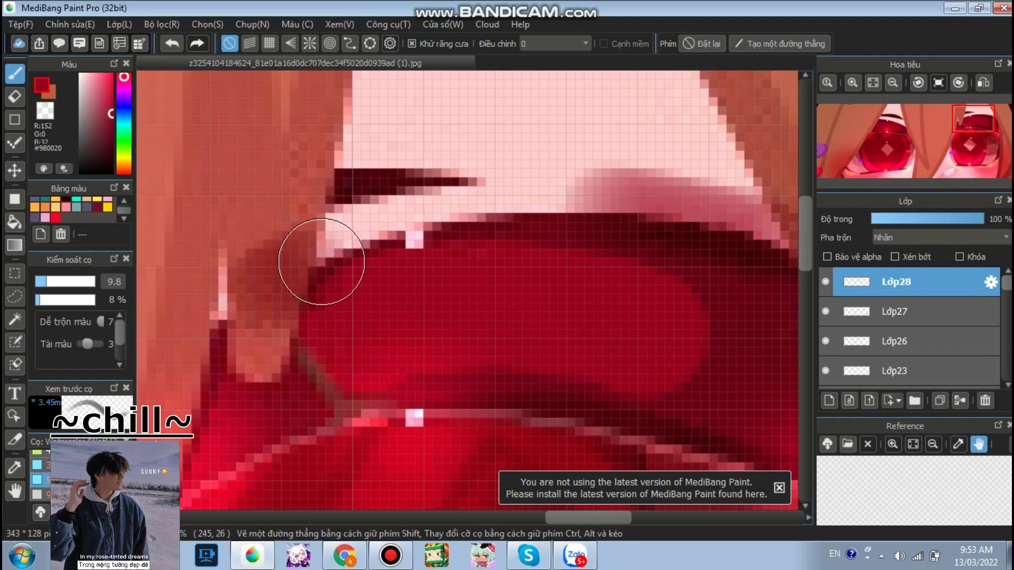
scroll(467, 181, down, 3)
scroll(467, 181, up, 6)
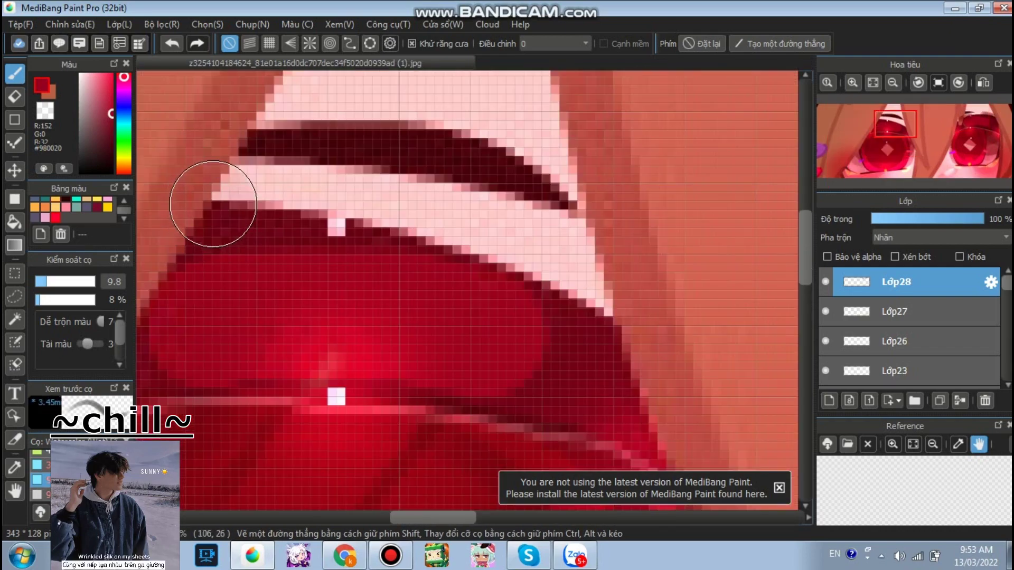
scroll(553, 290, down, 6)
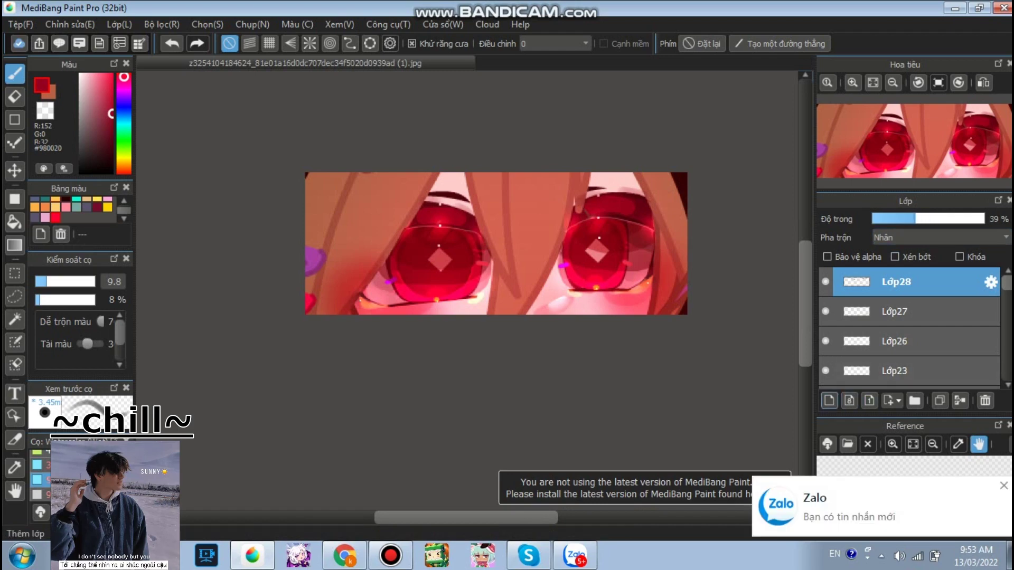
Add a new layer above Lớp28, choose the light red #FF6868 and raise the brush opacity to 100%.
click(829, 401)
click(125, 74)
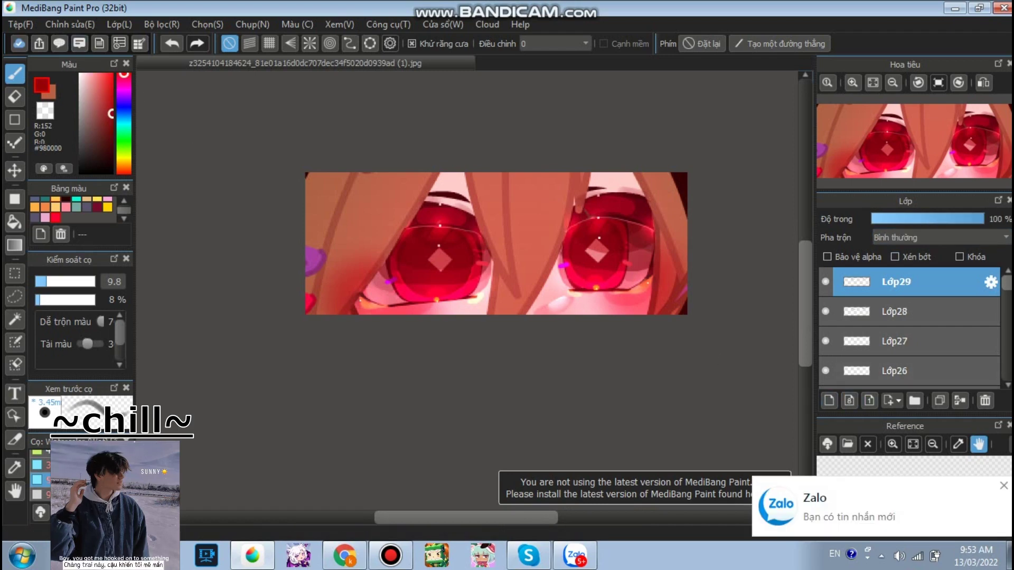
drag(90, 300, 97, 299)
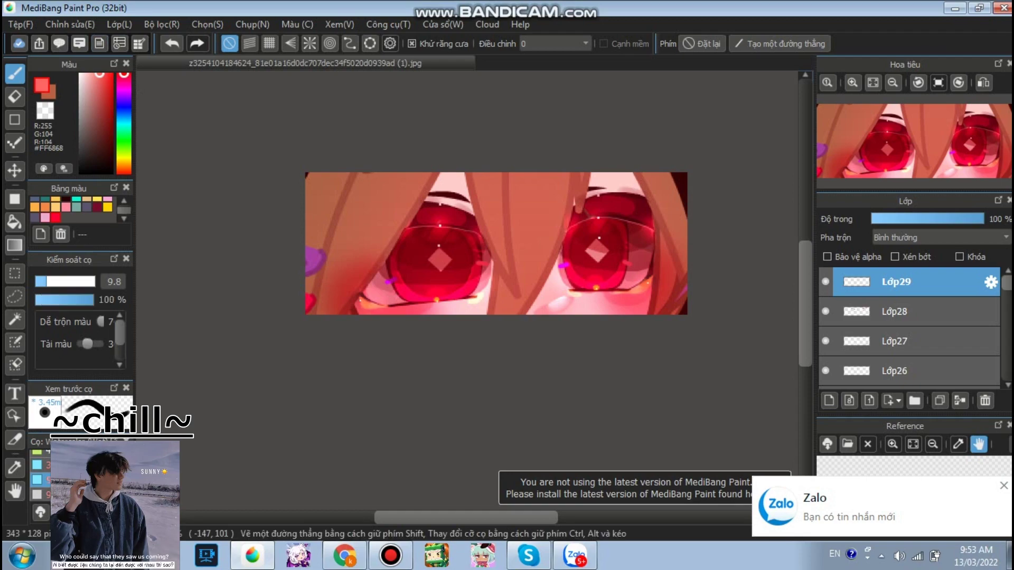
Paint a light red patch on the outer part of the right eye's upper lid, reducing the brush size to 2.2.
scroll(598, 211, up, 3)
scroll(705, 172, up, 9)
mouse_move(509, 238)
mouse_down()
mouse_move(278, 136)
mouse_move(506, 248)
mouse_up()
scroll(504, 253, down, 7)
scroll(503, 252, up, 2)
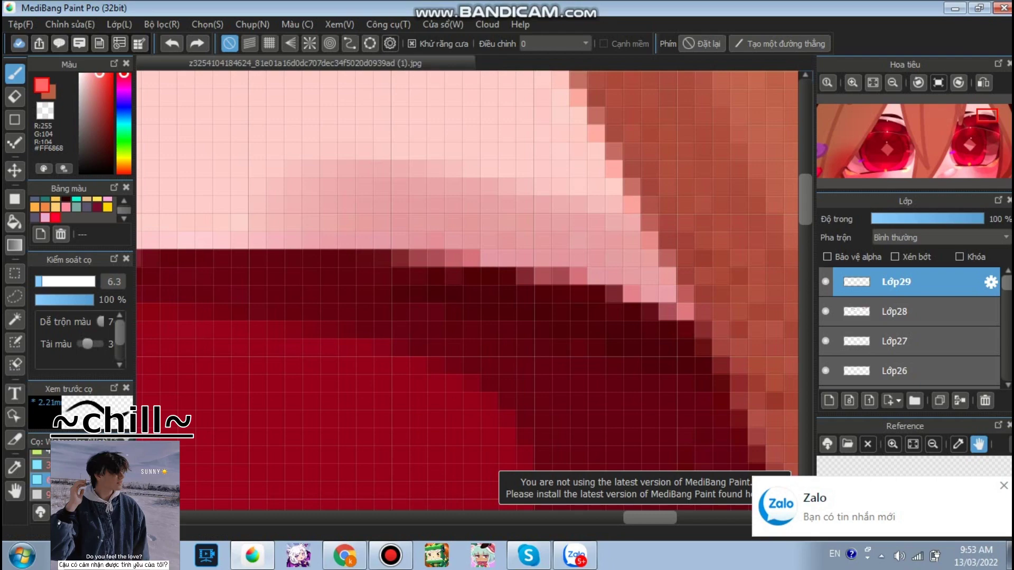
drag(467, 290, 353, 285)
scroll(461, 257, up, 1)
mouse_move(463, 249)
mouse_down()
mouse_move(505, 233)
mouse_move(715, 315)
mouse_move(564, 248)
mouse_up()
scroll(563, 248, down, 5)
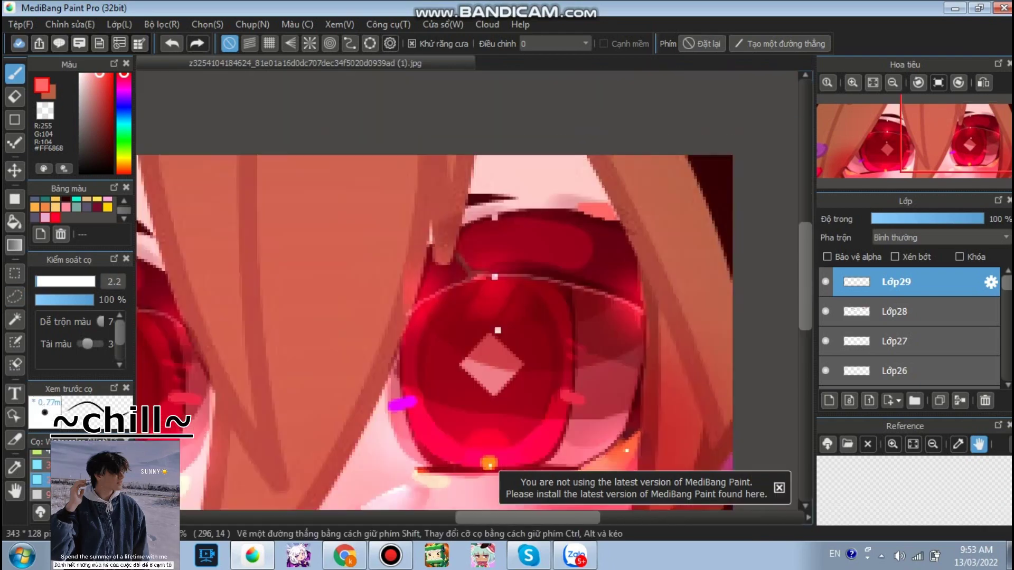
Brush light red over the orange glow at the right eye's lower outer corner.
scroll(628, 308, up, 5)
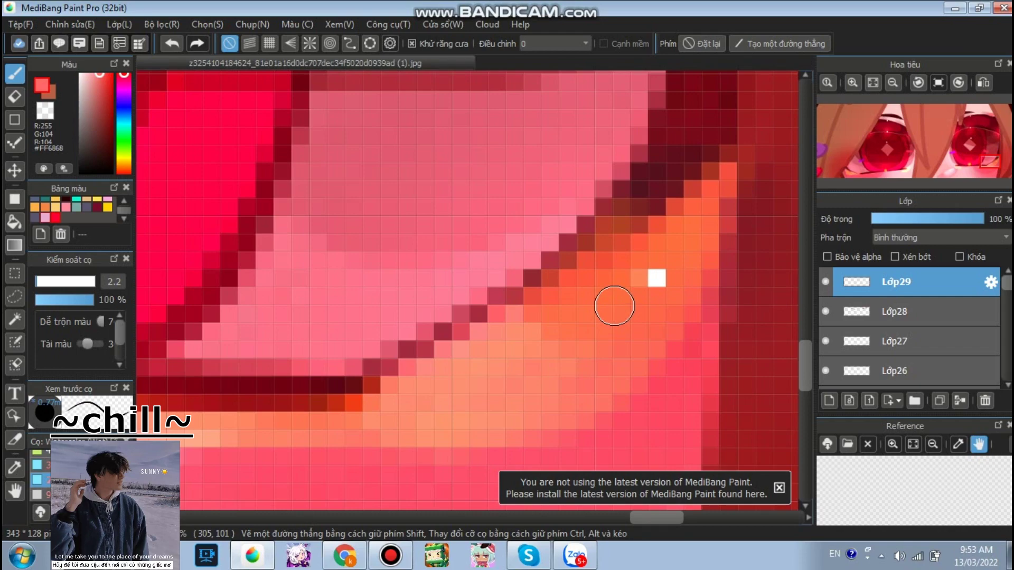
mouse_move(576, 292)
mouse_down()
mouse_move(578, 271)
mouse_move(431, 378)
mouse_move(607, 353)
mouse_up()
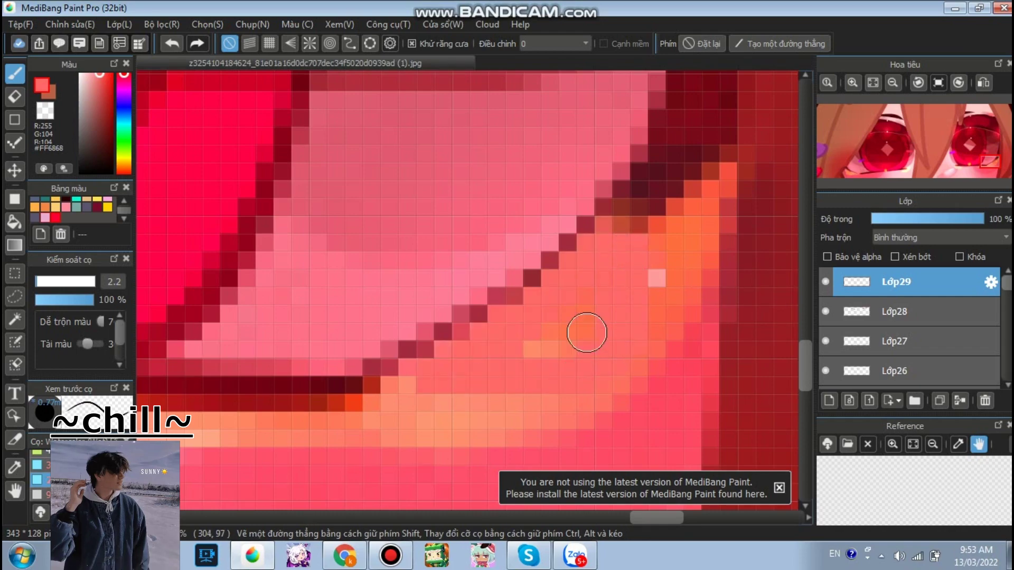
scroll(630, 195, down, 5)
Paint light red patches on the left eye's upper lid between the crease and the lash line.
scroll(630, 195, up, 5)
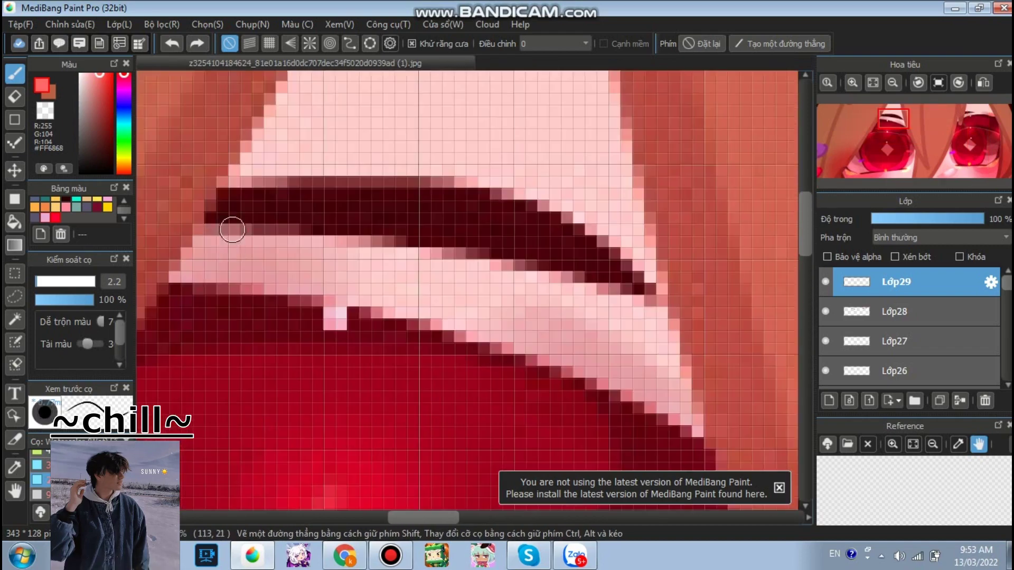
scroll(233, 229, up, 2)
mouse_move(186, 249)
mouse_down()
mouse_move(390, 274)
mouse_move(443, 323)
mouse_move(230, 323)
mouse_move(172, 289)
mouse_move(348, 277)
mouse_up()
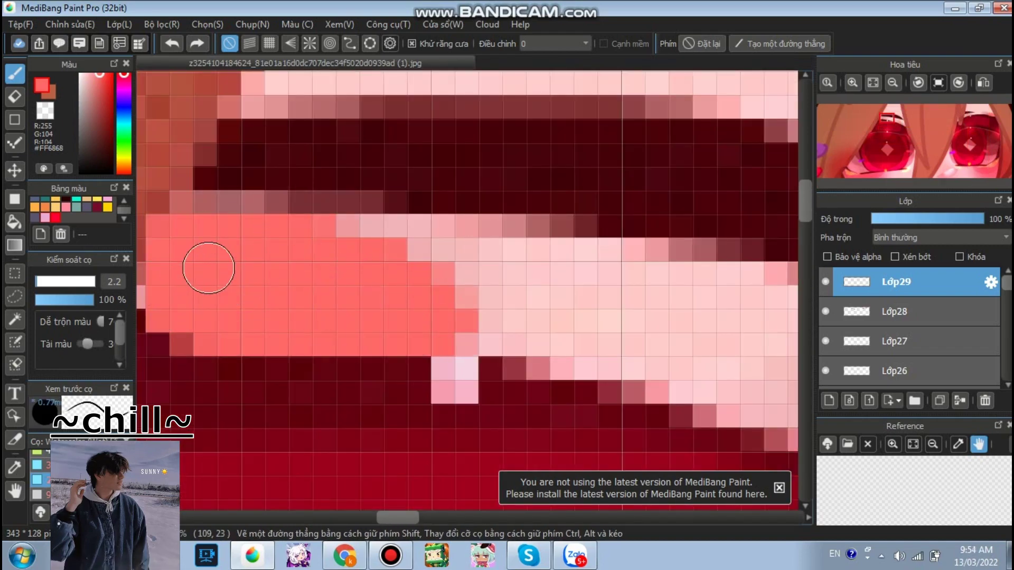
scroll(159, 280, down, 5)
scroll(304, 349, up, 3)
scroll(304, 349, up, 3)
mouse_move(287, 385)
mouse_down()
mouse_move(335, 407)
mouse_move(425, 417)
mouse_move(318, 446)
mouse_move(364, 398)
mouse_up()
scroll(360, 411, down, 5)
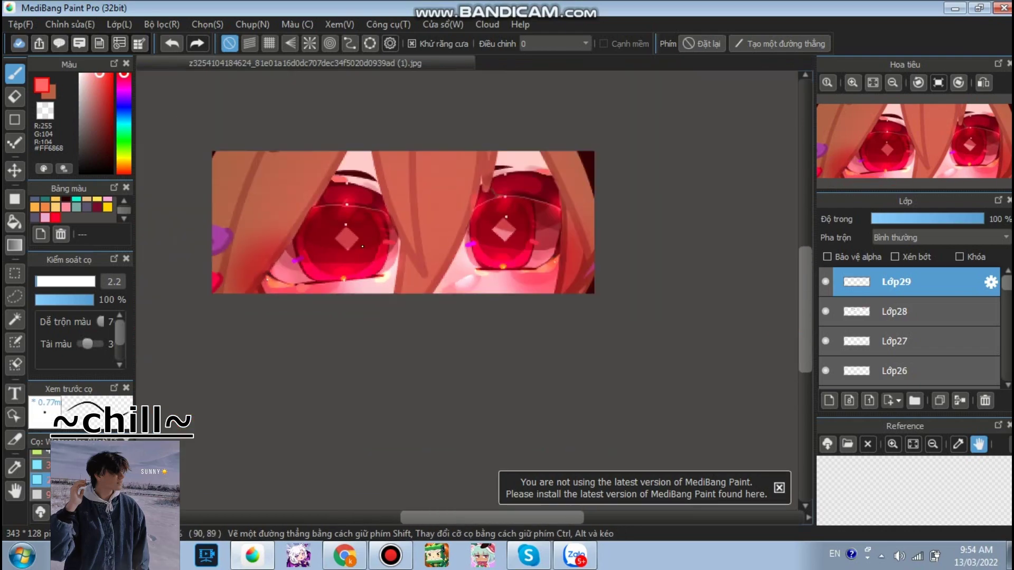
Try light red strokes on the hair strand beside the right eye's inner edge, then undo them.
scroll(401, 211, down, 1)
scroll(462, 181, up, 1)
scroll(463, 181, up, 5)
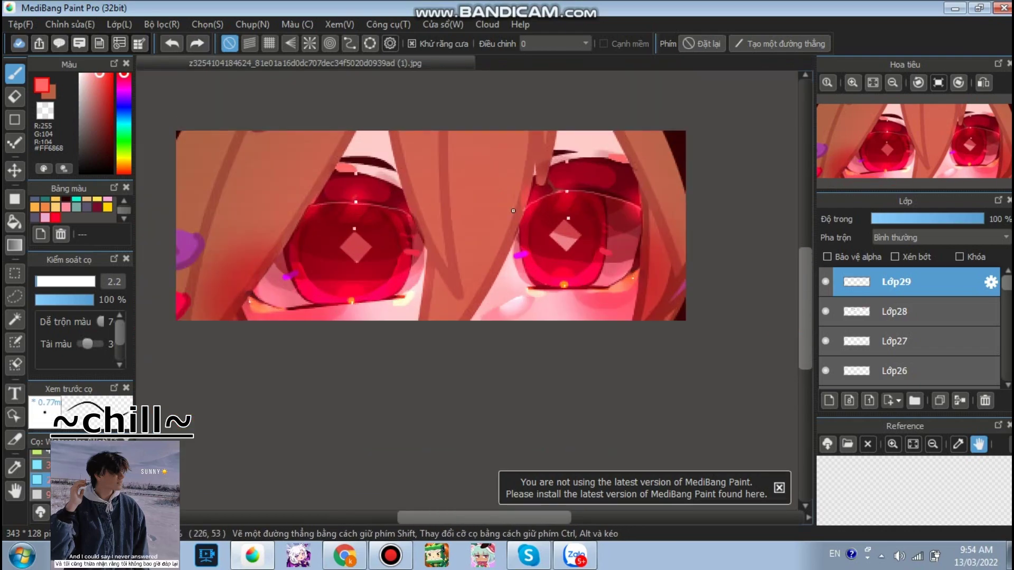
drag(534, 169, 441, 409)
key(ctrl+z)
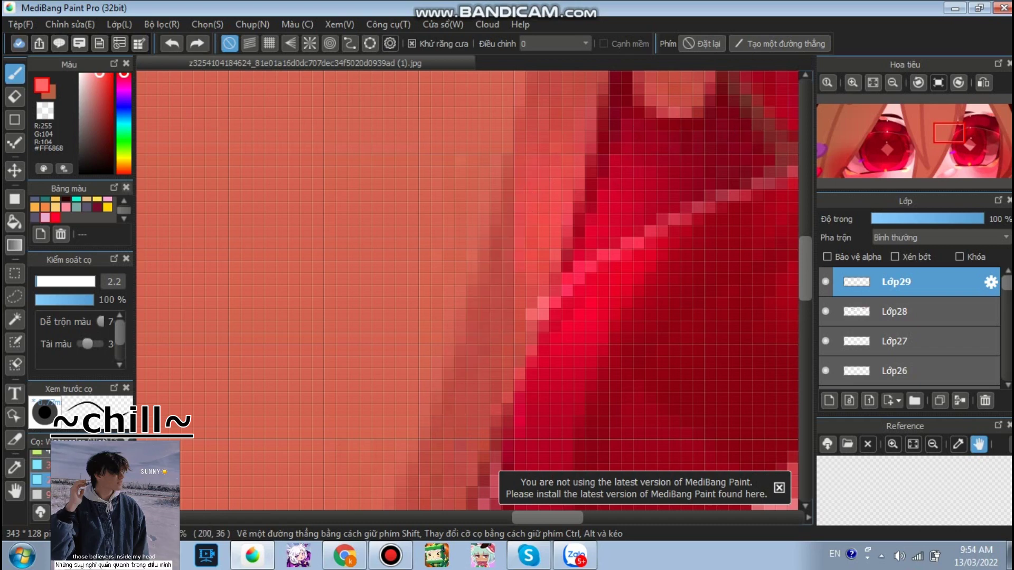
Choose the orange #FF4E00, set the brush opacity to 64% and try an orange wedge on the hair beside the right eye.
click(124, 166)
drag(124, 163, 124, 170)
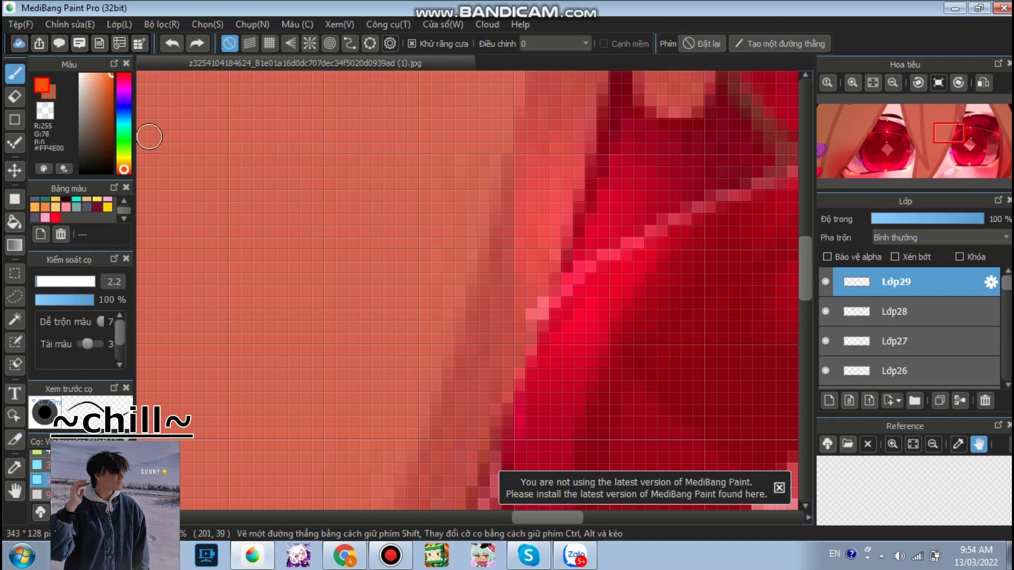
mouse_move(535, 192)
mouse_down()
mouse_move(468, 417)
mouse_move(540, 188)
mouse_up()
drag(415, 347, 546, 214)
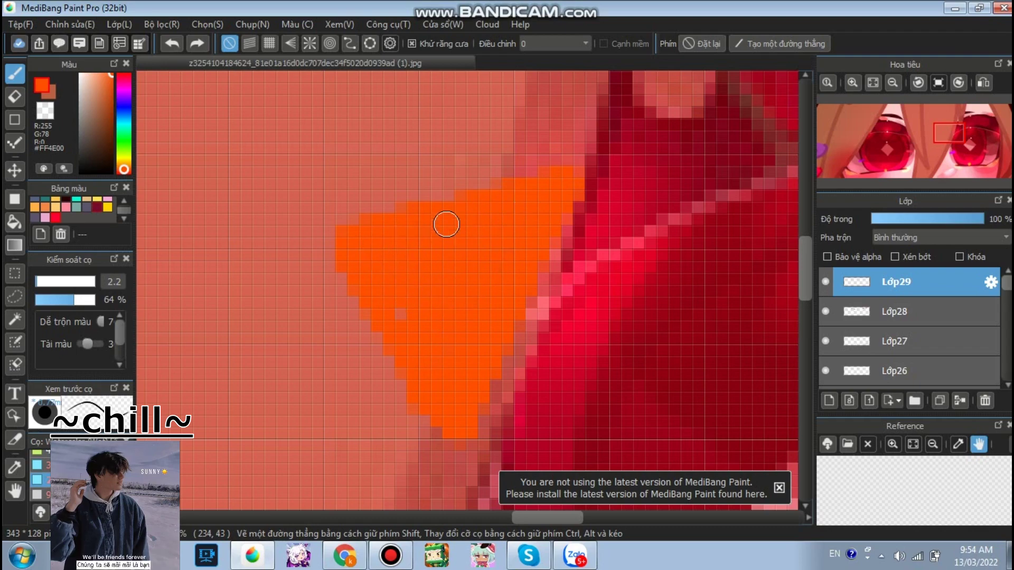
scroll(327, 203, down, 5)
Paint a small orange patch just inside the outer edge of the right eye's iris at size 2.2.
scroll(542, 185, up, 3)
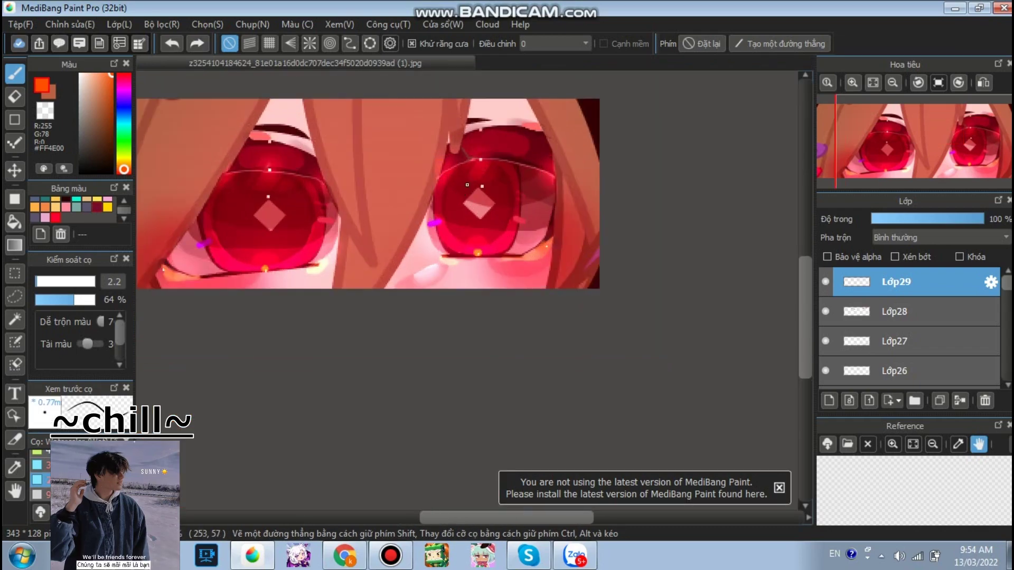
scroll(542, 185, up, 5)
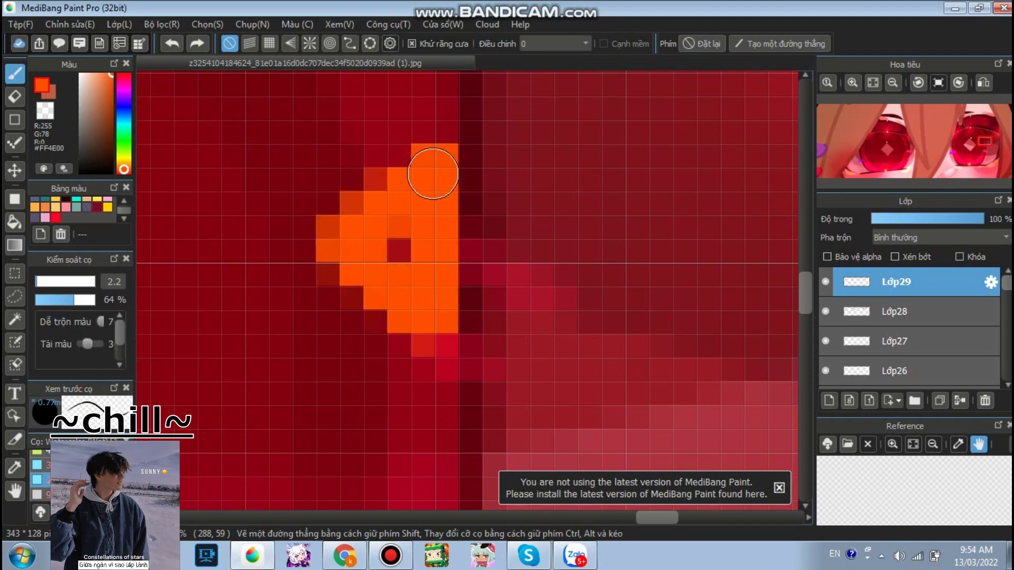
scroll(411, 143, down, 6)
scroll(412, 144, up, 8)
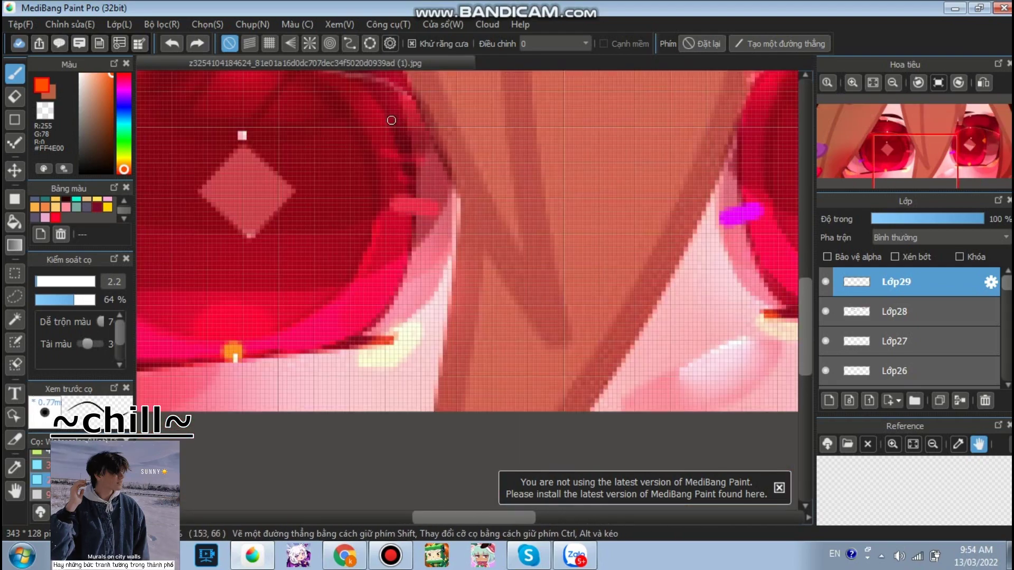
Paint a small orange wedge on the inner rim of the left eye's iris, undoing the first patch and redrawing it.
scroll(412, 144, down, 2)
scroll(509, 102, down, 3)
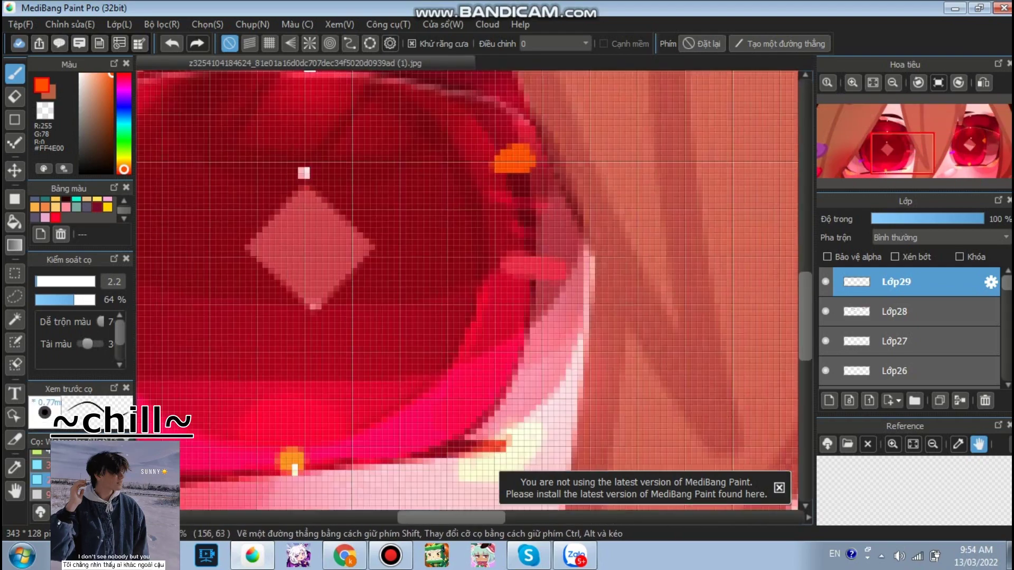
scroll(461, 141, up, 3)
key(ctrl+z)
scroll(466, 290, up, 2)
mouse_move(437, 120)
mouse_down()
mouse_move(298, 267)
mouse_move(493, 95)
mouse_move(442, 227)
mouse_move(492, 148)
mouse_up()
scroll(444, 215, down, 5)
Paint a thin orange wedge on the outer rim of the right eye's iris with the brush at size 1.
scroll(475, 200, up, 6)
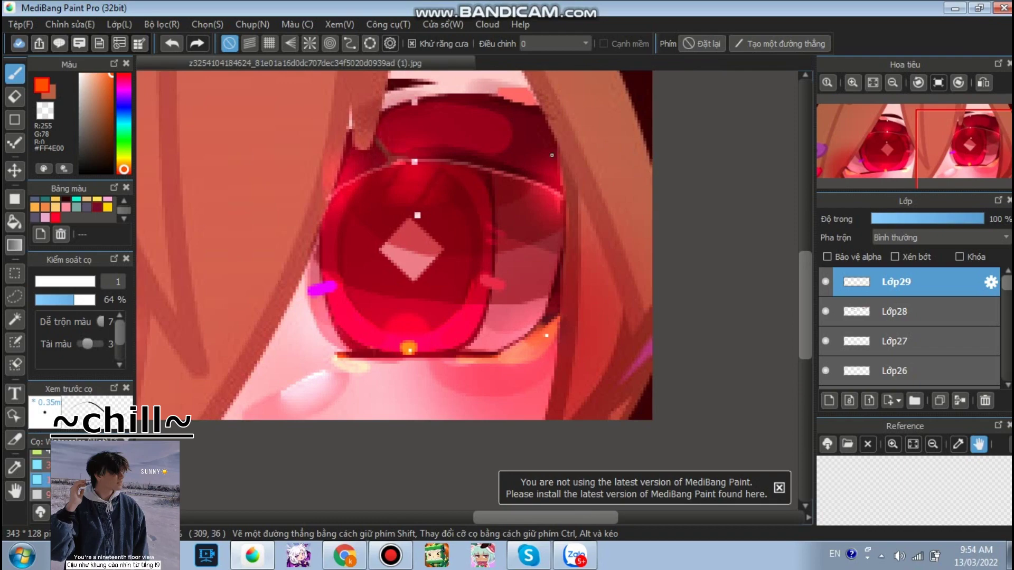
mouse_move(435, 217)
mouse_down()
mouse_move(577, 236)
mouse_move(567, 167)
mouse_move(458, 207)
mouse_move(523, 215)
mouse_up()
scroll(523, 215, down, 5)
scroll(523, 215, down, 3)
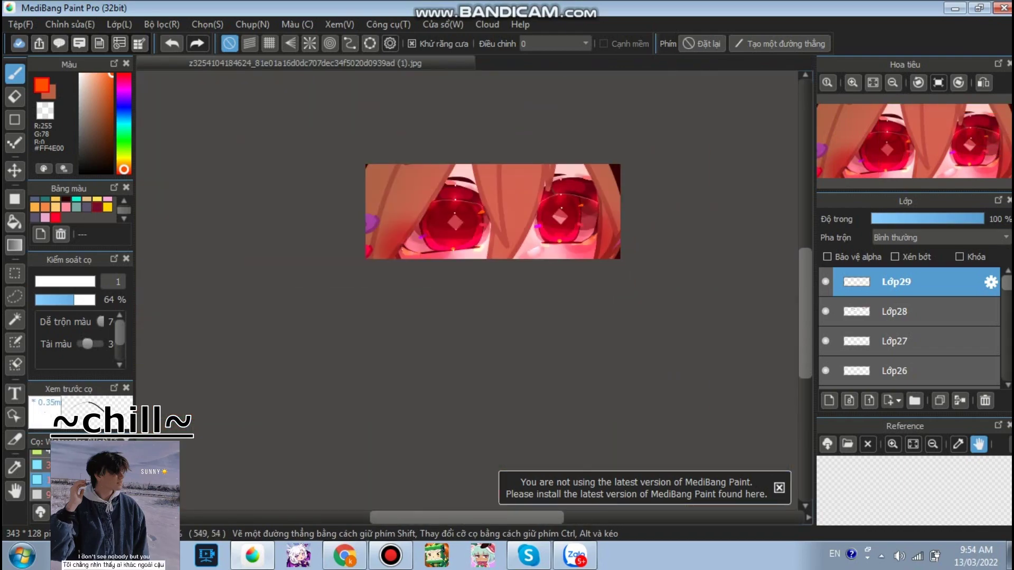
scroll(563, 194, up, 3)
click(982, 219)
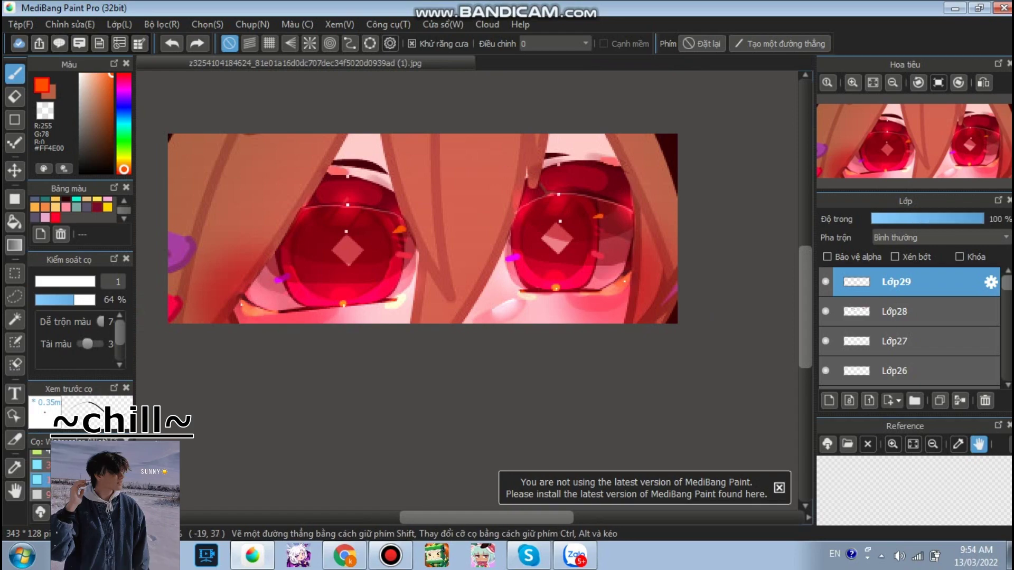
Erase the orange wedges from both irises with a size 18 eraser at 100% opacity.
scroll(140, 202, up, 4)
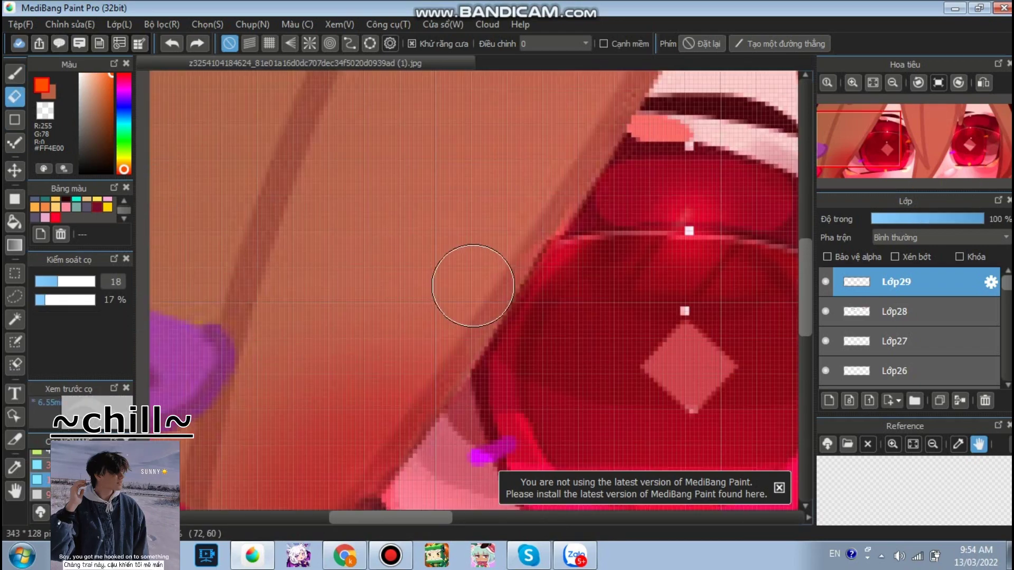
scroll(473, 285, down, 2)
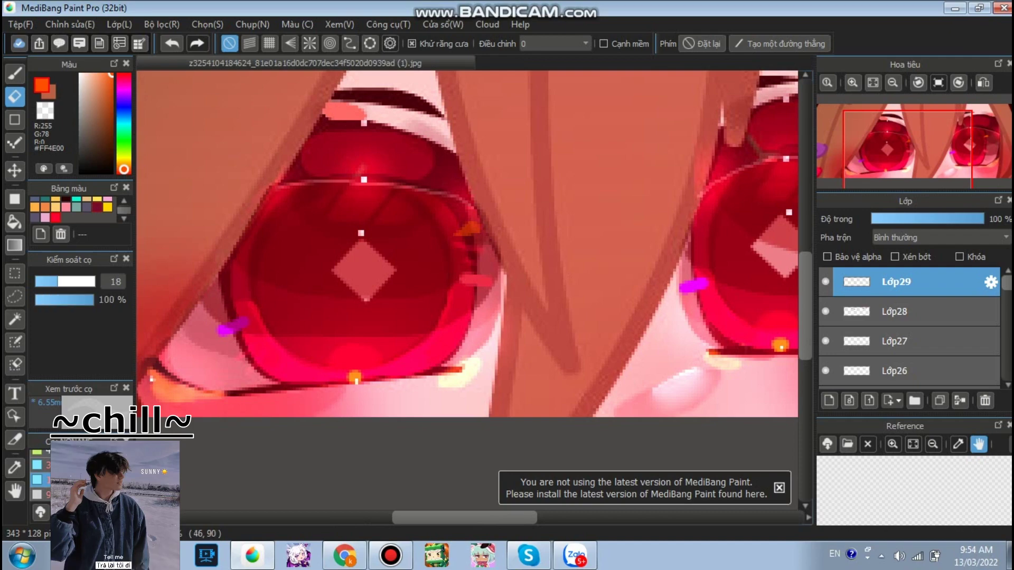
scroll(607, 235, down, 1)
scroll(636, 220, down, 4)
Add a new layer above Lớp29 and set its blend mode to Add (Thêm), with the brush active.
click(14, 73)
scroll(574, 239, up, 3)
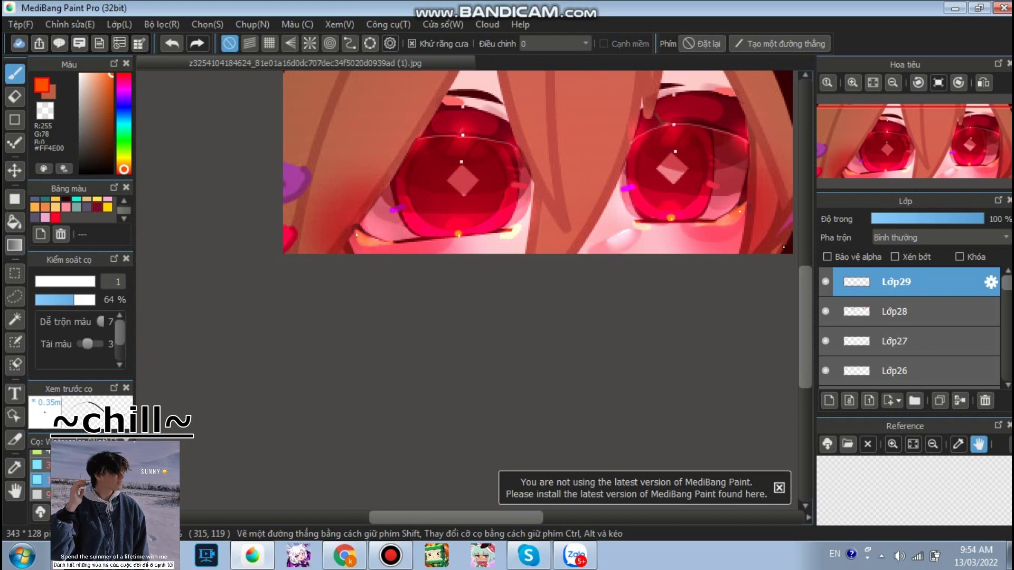
scroll(892, 303, down, 1)
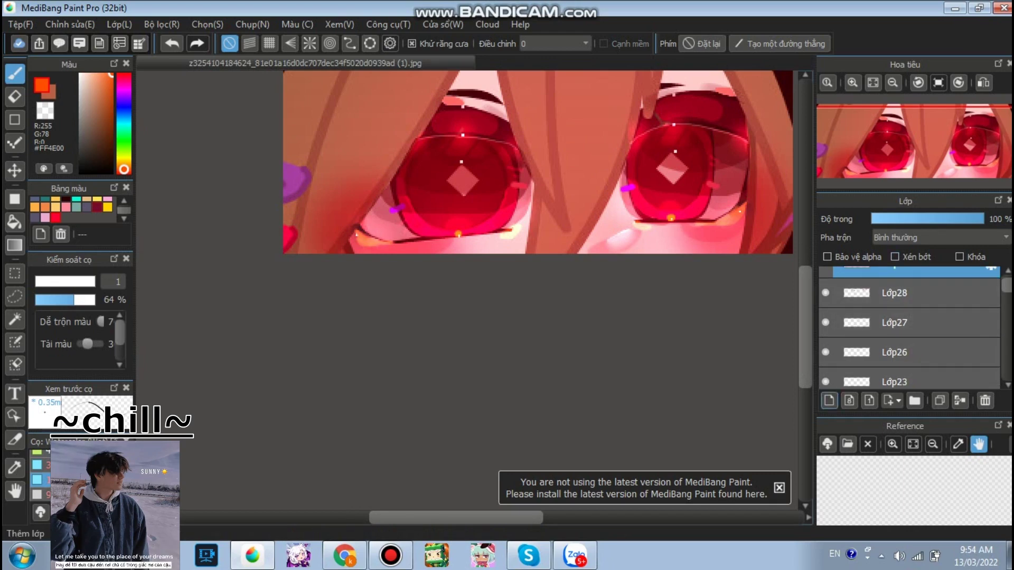
click(940, 237)
click(930, 270)
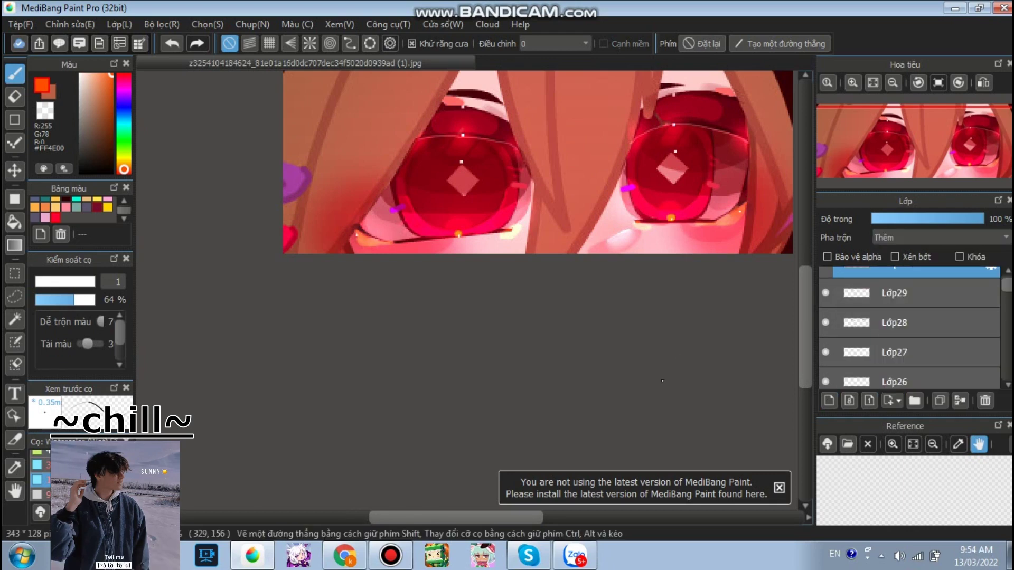
key(F12)
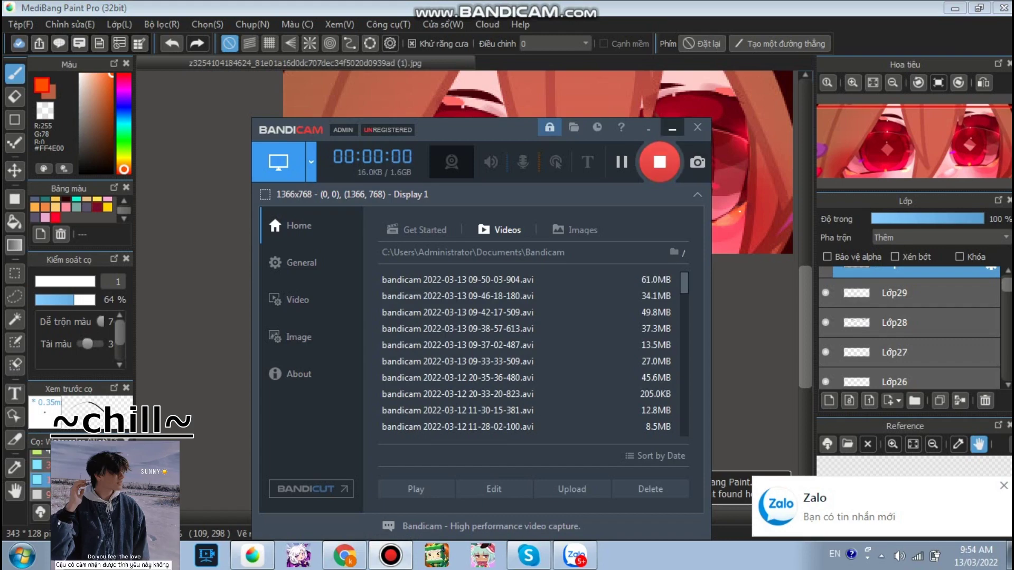
Spray a broad soft red #FF0037 glow over both eyes and the hair between them at size 312 and 28% opacity.
scroll(180, 499, up, 1)
click(79, 495)
scroll(277, 297, down, 2)
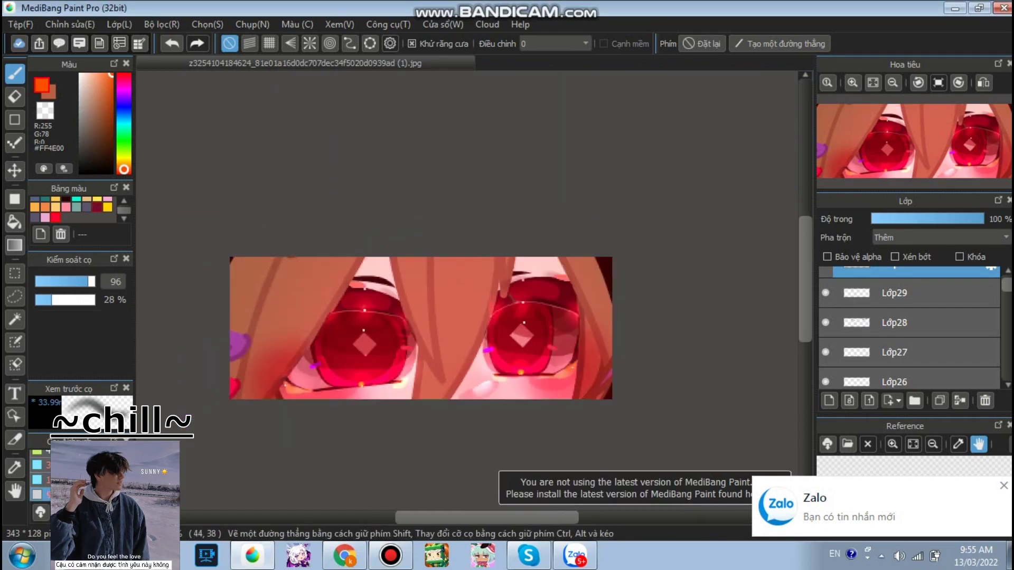
scroll(285, 346, up, 1)
drag(78, 282, 96, 282)
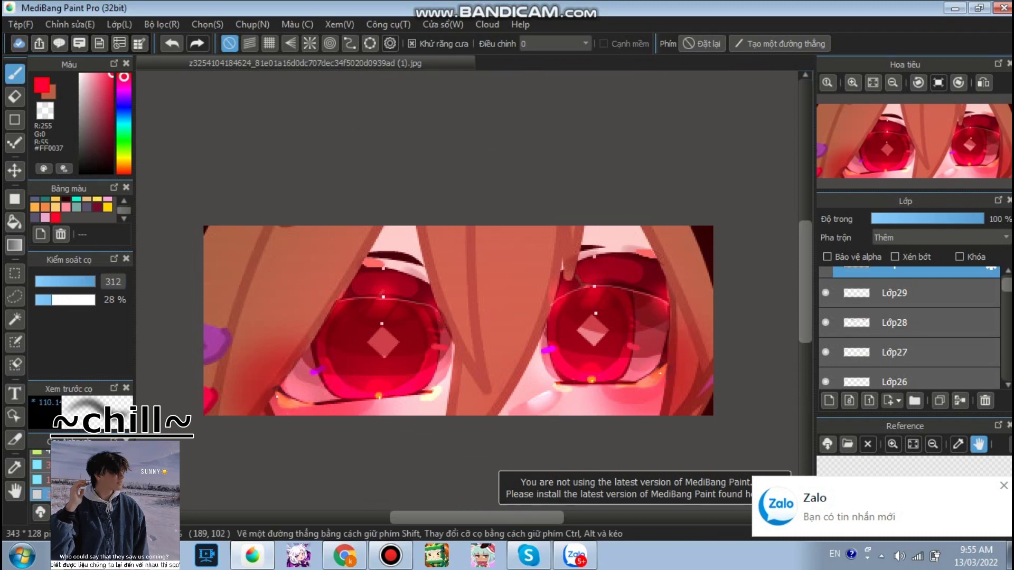
click(479, 404)
click(599, 322)
click(335, 323)
scroll(429, 95, down, 3)
scroll(453, 179, up, 3)
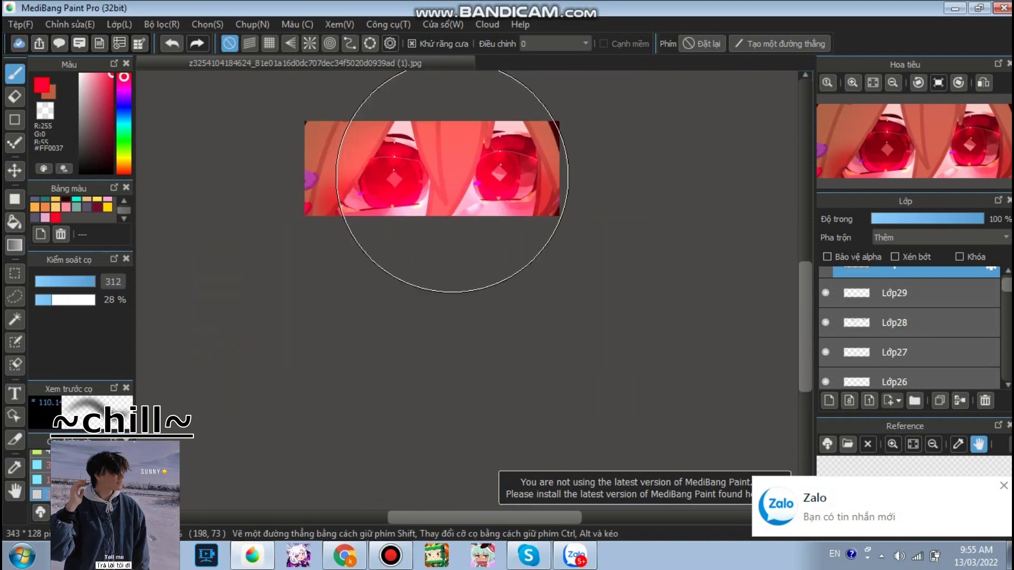
click(592, 175)
scroll(602, 306, down, 2)
scroll(618, 287, up, 1)
scroll(534, 183, up, 1)
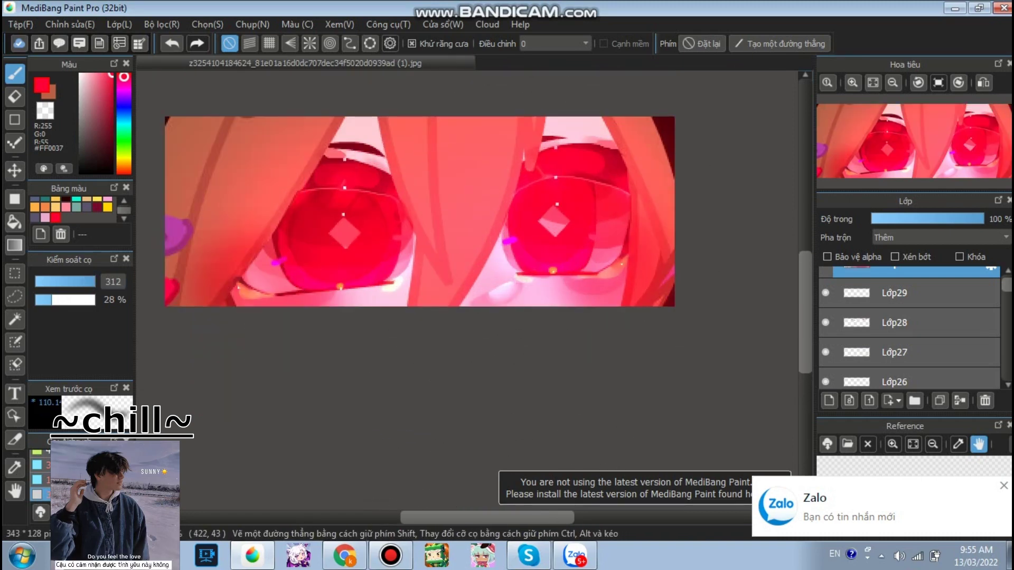
Lower the opacity of the red glow layer to 7%.
click(896, 218)
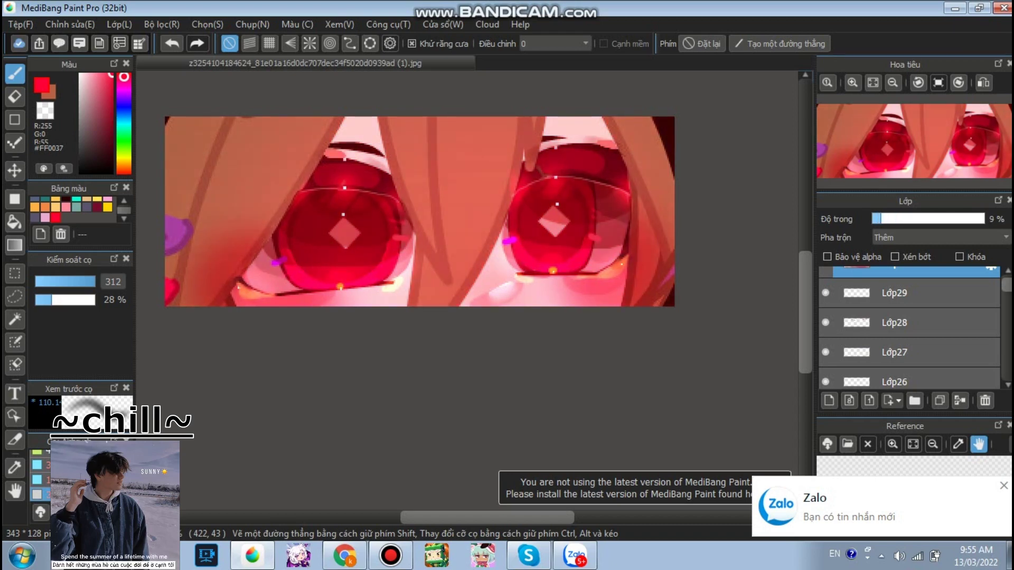
scroll(543, 153, down, 1)
scroll(512, 166, up, 1)
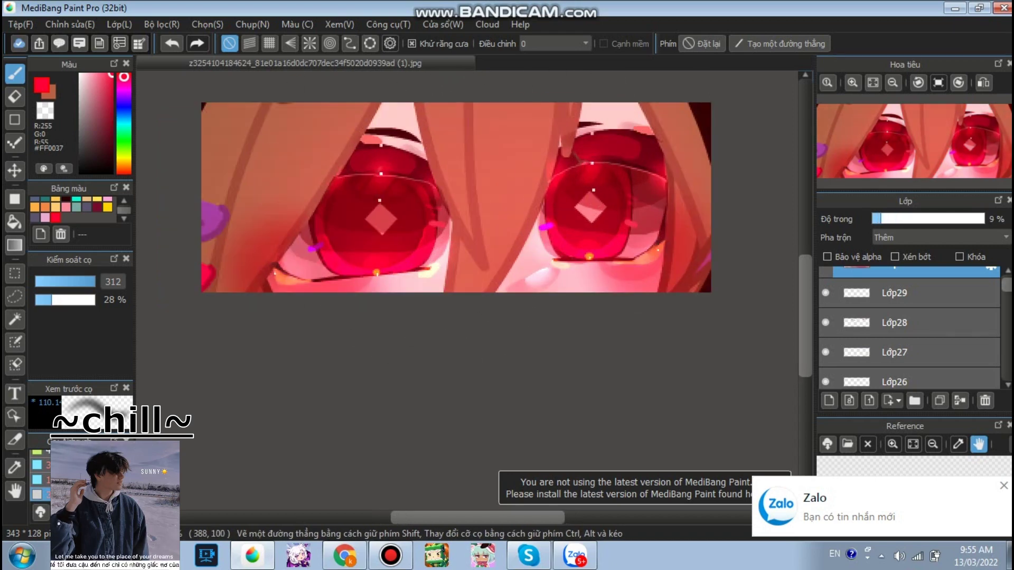
scroll(682, 256, down, 1)
scroll(642, 243, up, 1)
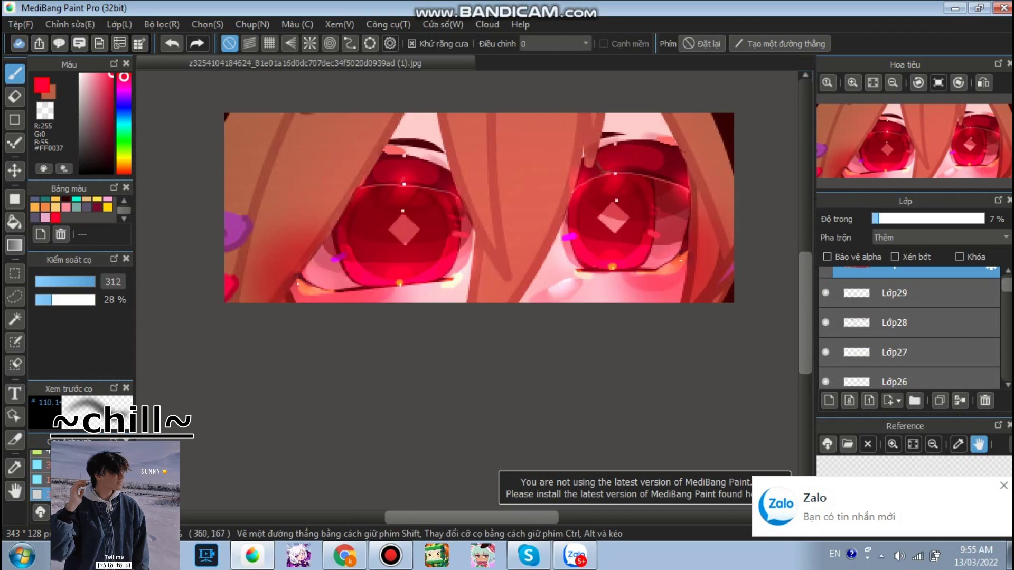
Add a new layer above Lớp30 and prepare a bright green #00FF03 pen brush at 100% opacity.
click(829, 401)
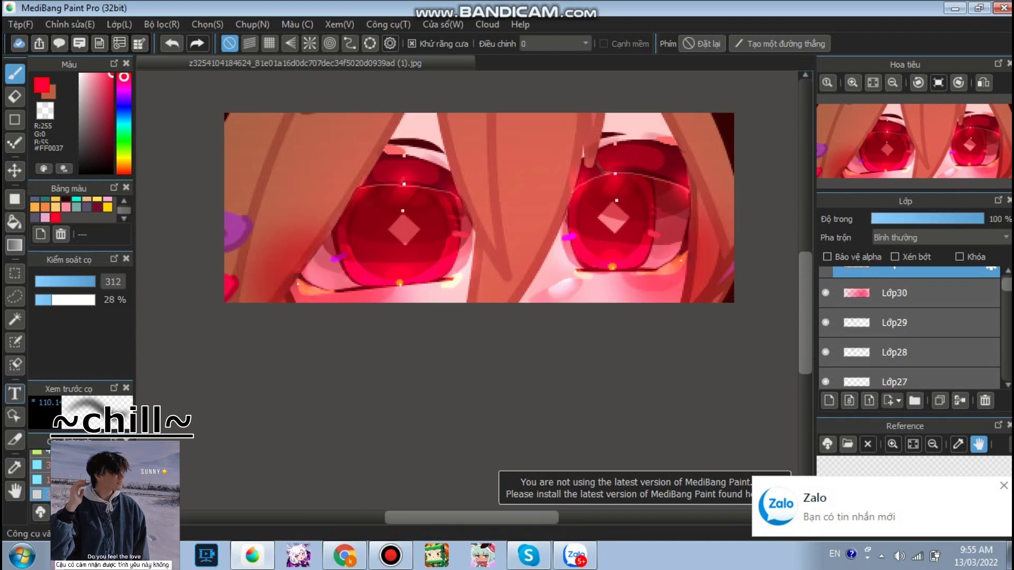
click(15, 394)
scroll(250, 156, up, 1)
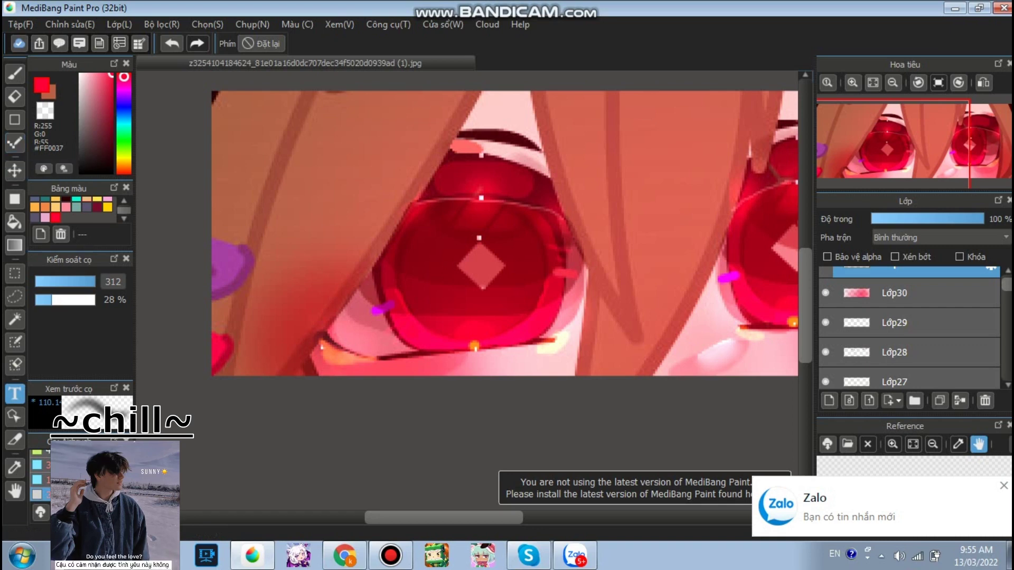
key(b)
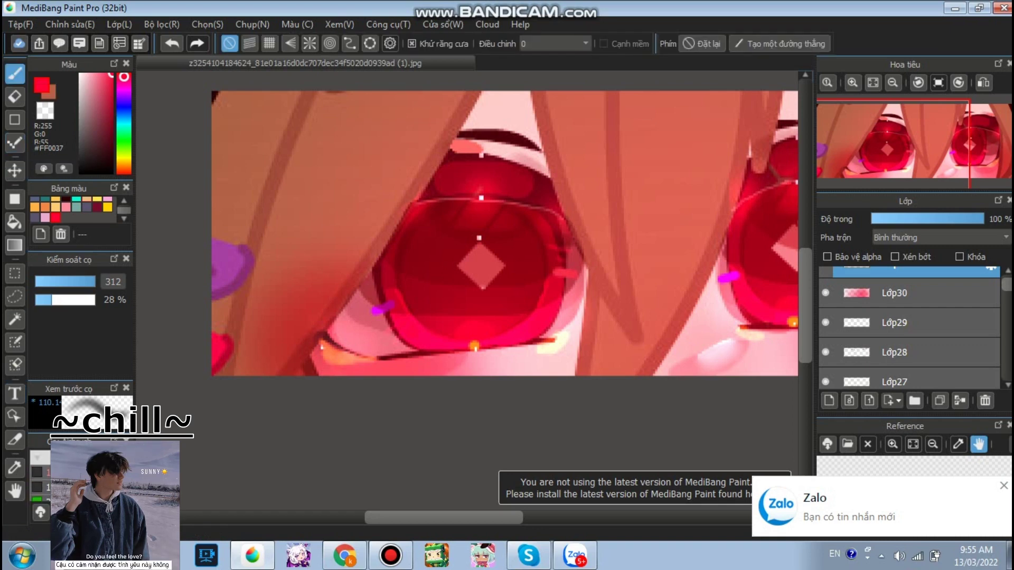
scroll(79, 472, up, 1)
click(80, 472)
click(124, 140)
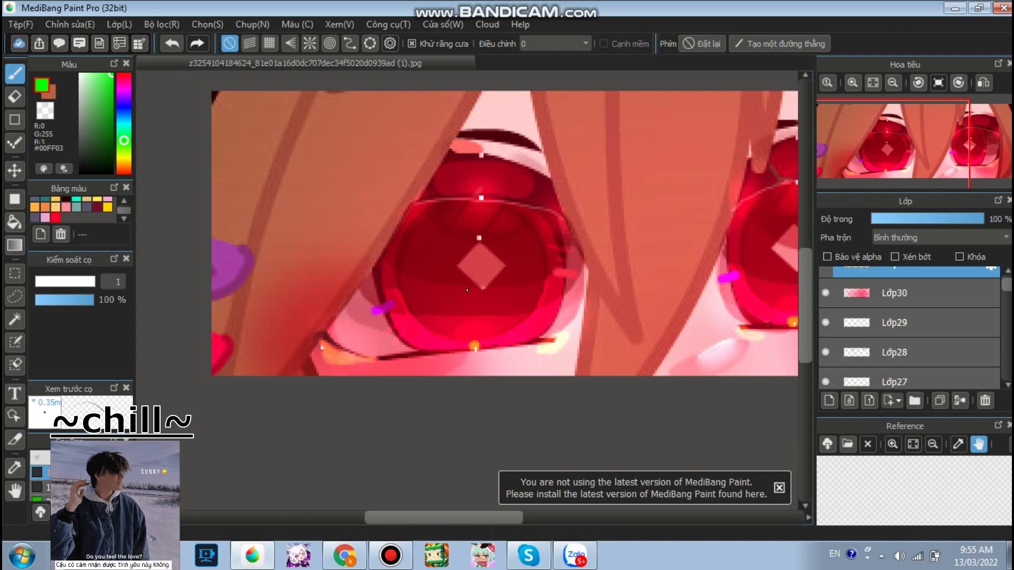
Try bright green pen strokes over the hair beside the left eye, then undo them.
scroll(264, 172, up, 6)
mouse_move(335, 78)
mouse_down()
mouse_move(233, 378)
mouse_move(393, 290)
mouse_up()
key(ctrl+z)
key(ctrl+z)
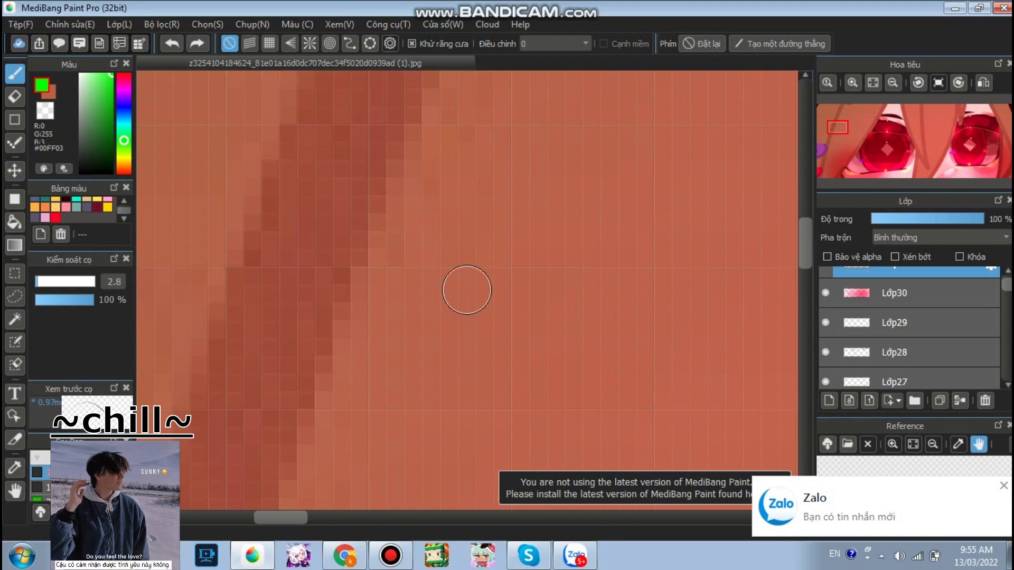
mouse_move(317, 96)
mouse_down()
mouse_move(264, 267)
mouse_move(351, 264)
mouse_move(524, 299)
mouse_up()
scroll(452, 152, down, 8)
scroll(455, 143, up, 4)
key(ctrl+z)
key(ctrl+z)
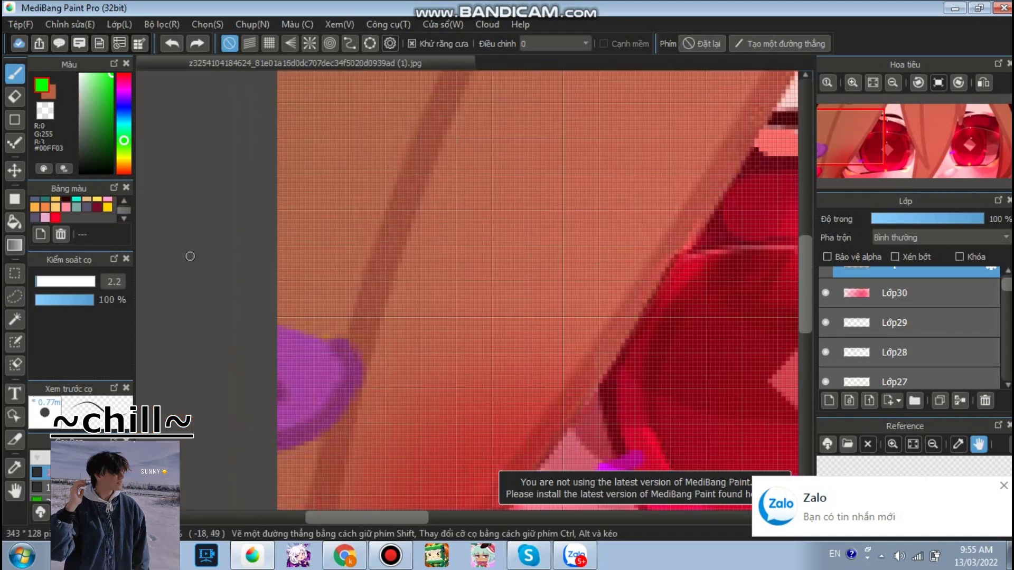
Set the brush size to 2.8 and draw small branching green lines on the hair outside both eyes.
text(11)
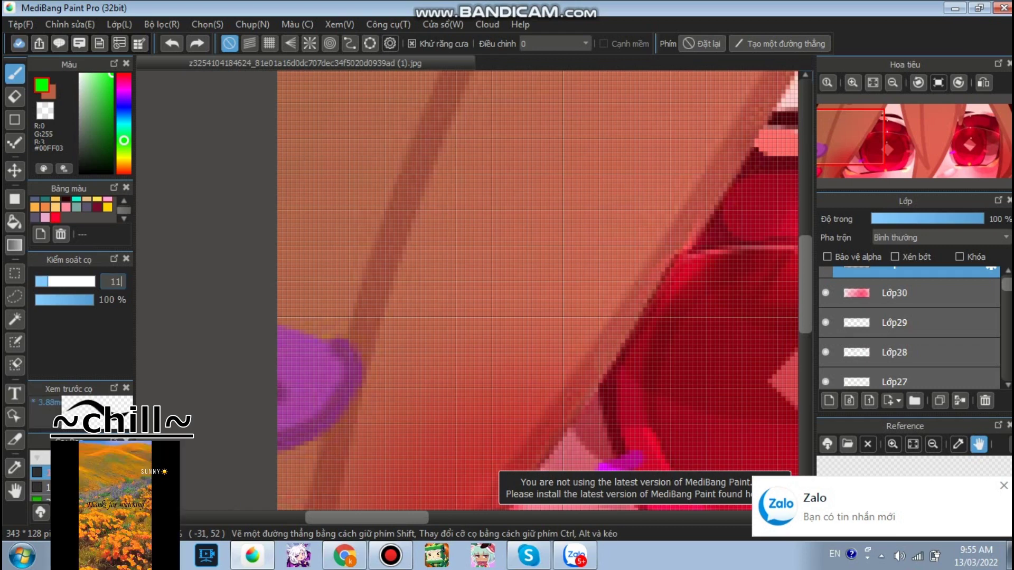
key(BackSpace)
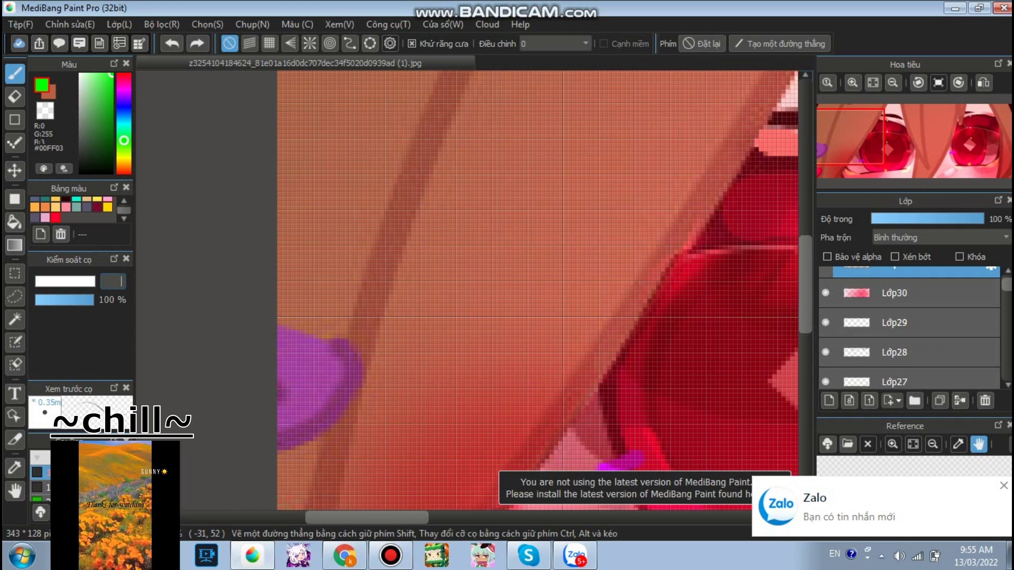
text(2.8)
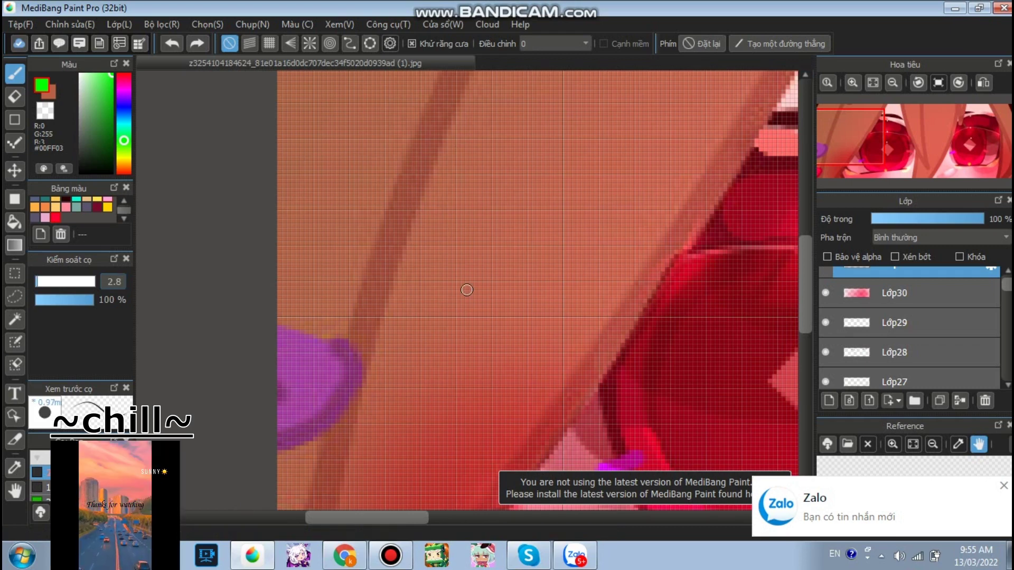
scroll(404, 180, up, 4)
mouse_move(473, 84)
mouse_down()
mouse_move(455, 301)
mouse_move(533, 304)
mouse_up()
scroll(365, 169, down, 8)
scroll(554, 181, up, 9)
drag(510, 120, 496, 207)
scroll(402, 280, down, 5)
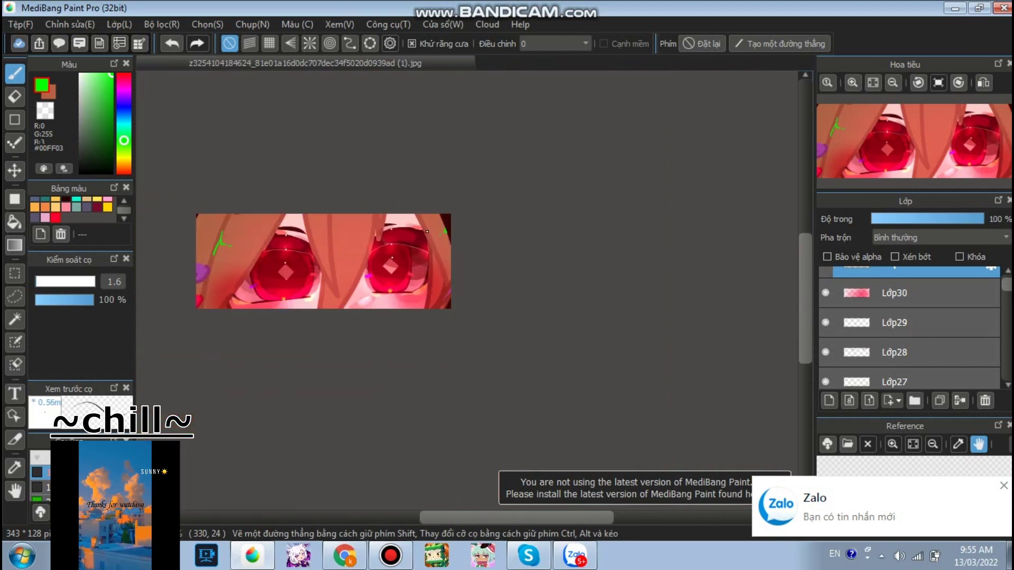
Sample the dark red #51020D from the left eye's crease, try outlining a shape on the adjacent hair, then undo the strokes.
scroll(299, 236, up, 2)
scroll(299, 237, up, 6)
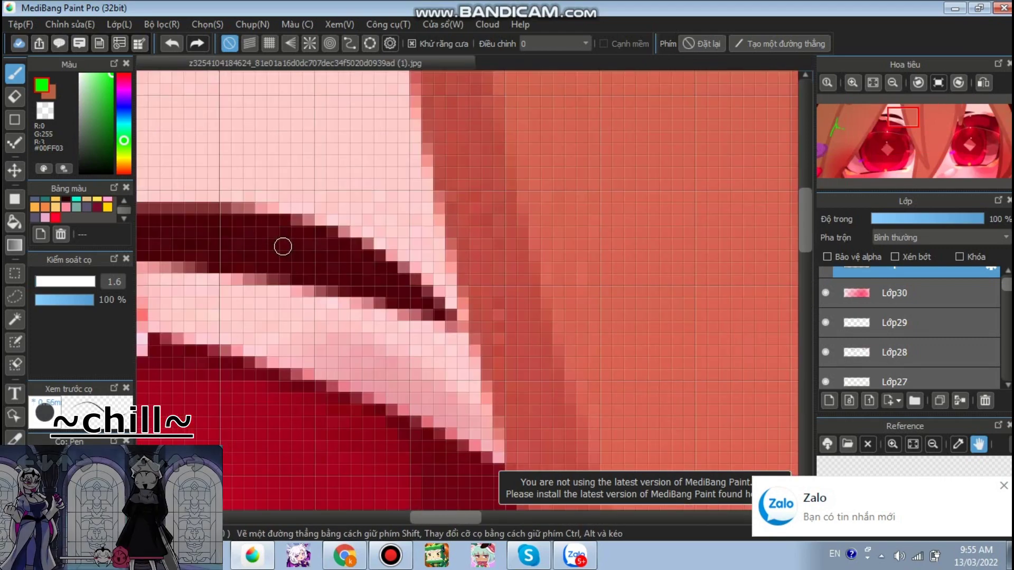
alt+click(283, 244)
drag(544, 157, 411, 261)
mouse_move(461, 282)
mouse_down()
mouse_move(636, 147)
mouse_move(493, 177)
mouse_move(552, 215)
mouse_up()
drag(451, 194, 485, 266)
scroll(452, 136, down, 5)
scroll(442, 166, up, 1)
key(ctrl+z)
key(ctrl+z)
key(ctrl+z)
key(ctrl+z)
Draw a dark red leaf-shaped outline with a diagonal centre line on the hair beside the left eye's crease at size 1.6.
scroll(413, 160, up, 4)
mouse_move(492, 165)
mouse_down()
mouse_move(364, 185)
mouse_move(612, 221)
mouse_move(471, 220)
mouse_move(393, 352)
mouse_up()
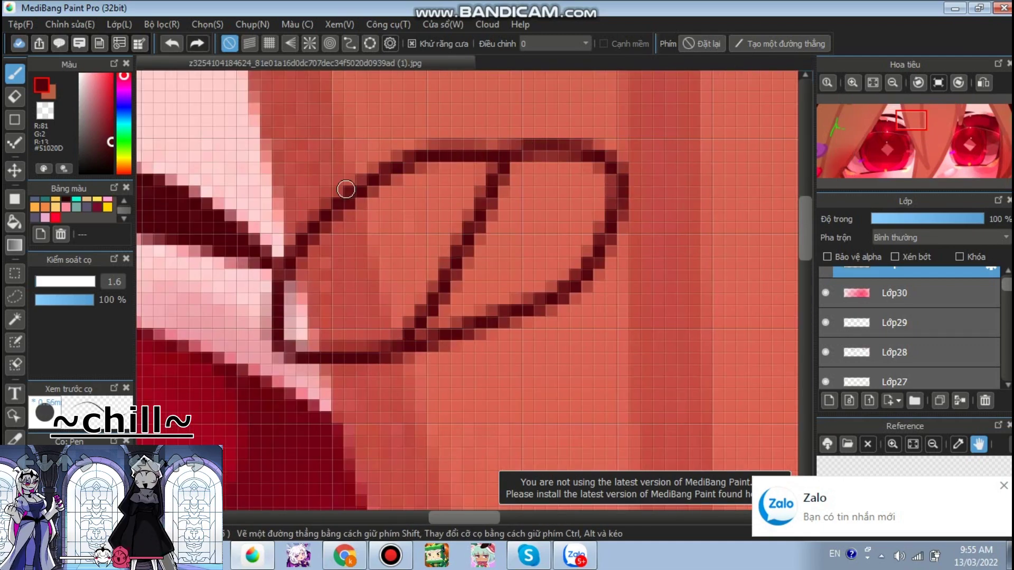
drag(349, 182, 303, 363)
scroll(400, 232, down, 8)
scroll(334, 294, up, 3)
scroll(401, 232, down, 2)
scroll(511, 175, up, 2)
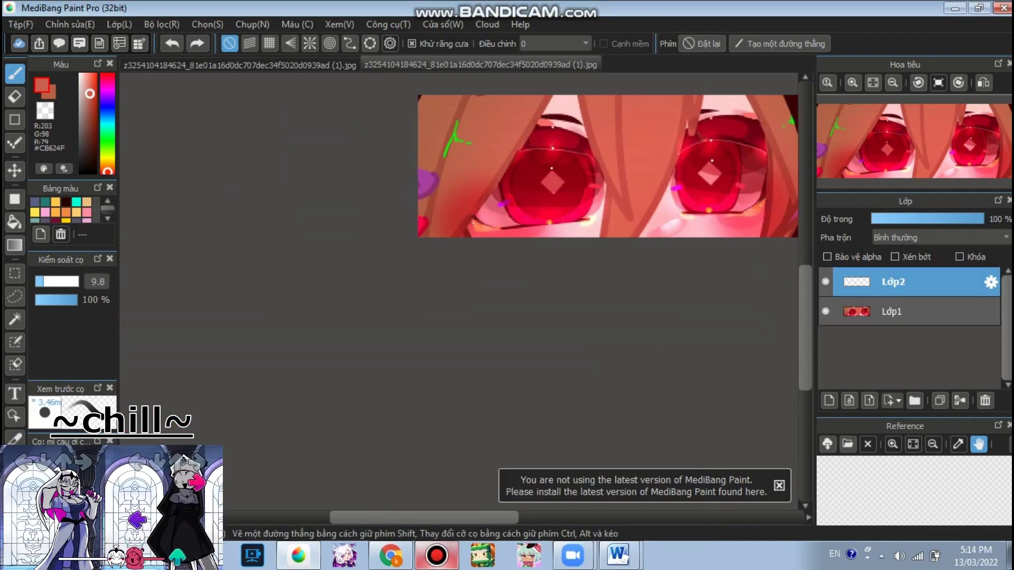
Set the blend mode of layer Lớp2 to Add (Thêm).
scroll(515, 212, up, 2)
click(940, 238)
click(925, 269)
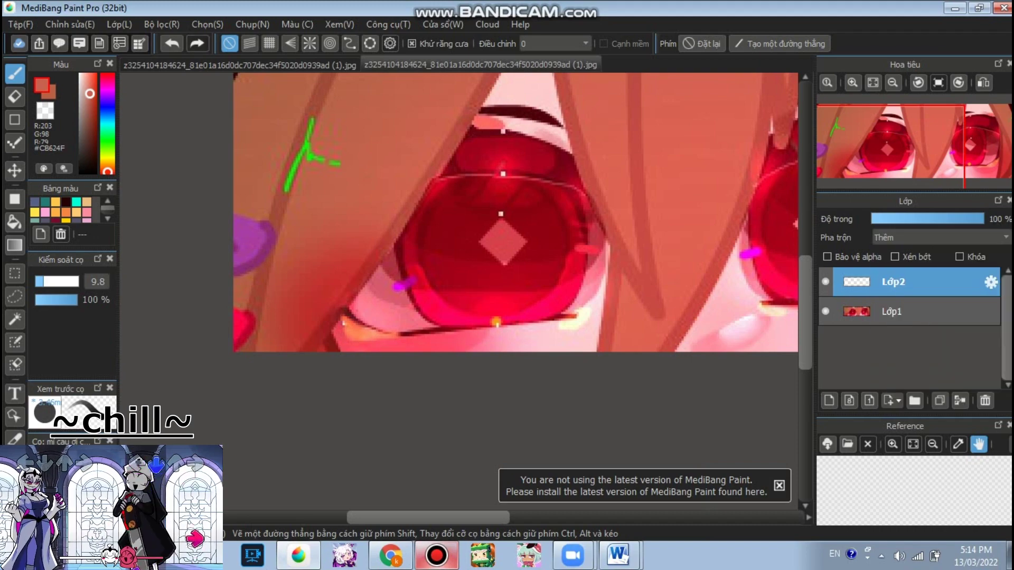
Paint a curved pink #FF7196 glow band along the lower rim of the left eye's iris at size 8.
alt+click(538, 297)
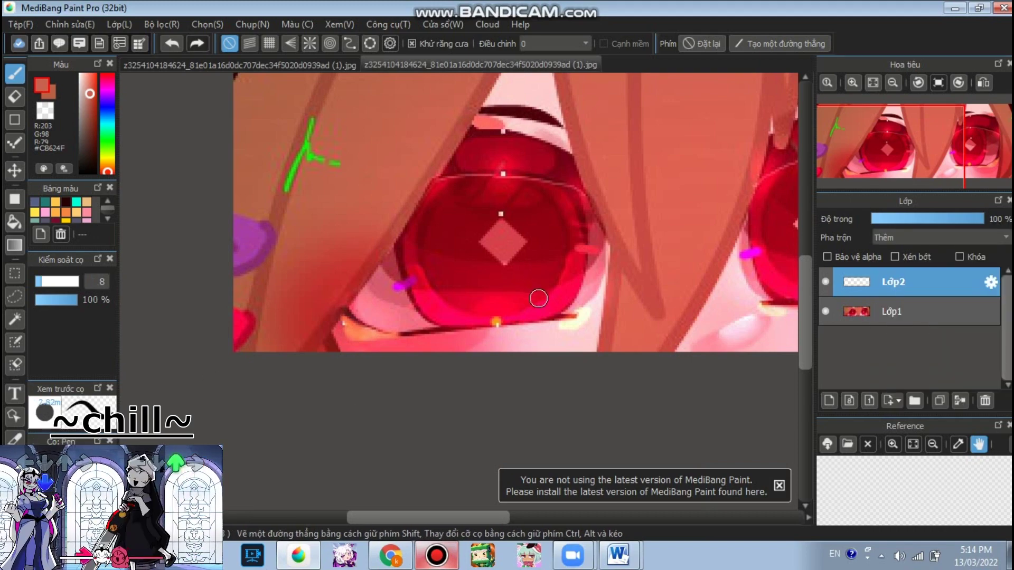
scroll(538, 298, up, 2)
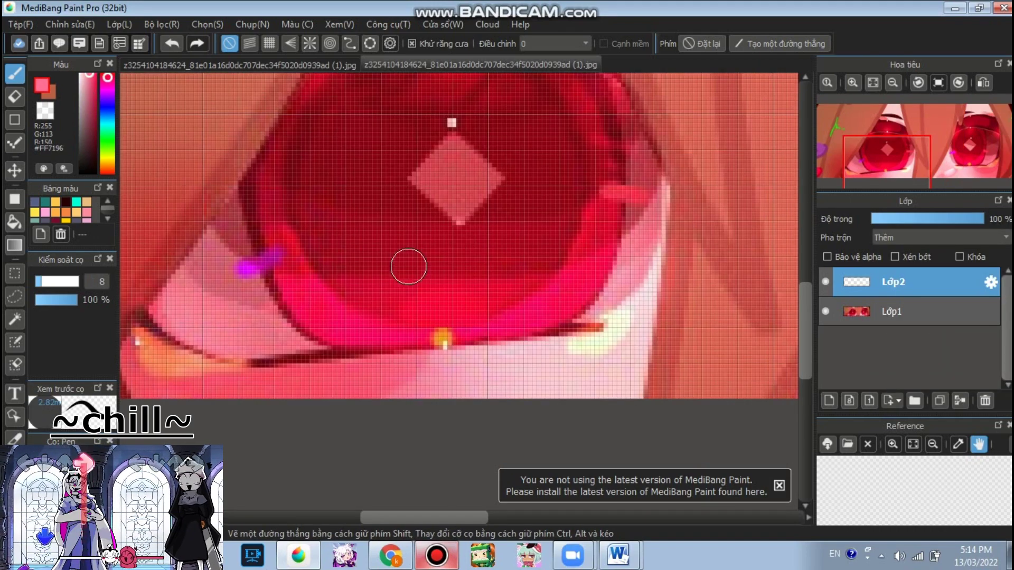
scroll(520, 292, up, 1)
drag(602, 249, 569, 312)
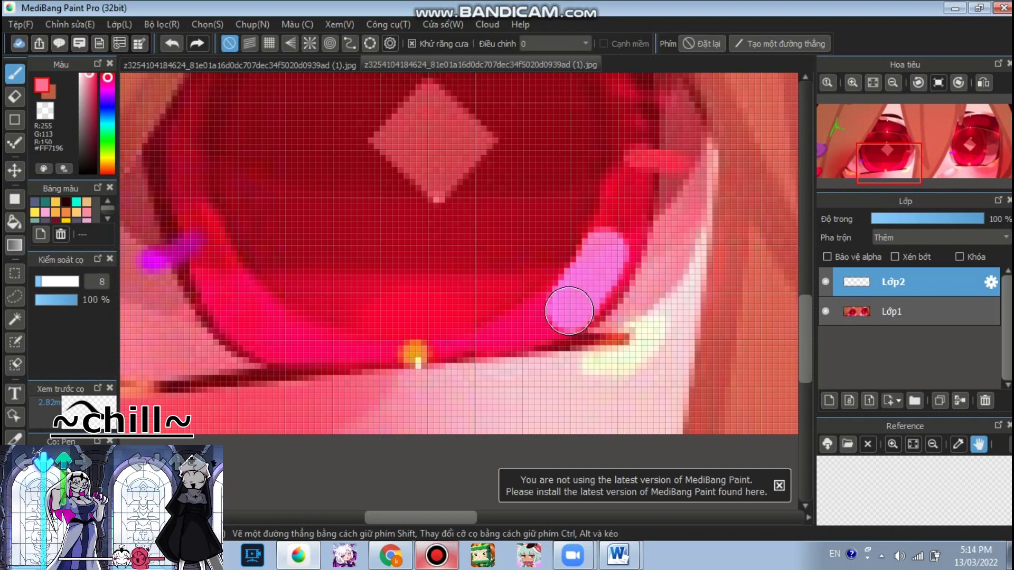
mouse_move(521, 339)
mouse_down()
mouse_move(471, 363)
mouse_move(393, 369)
mouse_move(315, 351)
mouse_move(226, 293)
mouse_up()
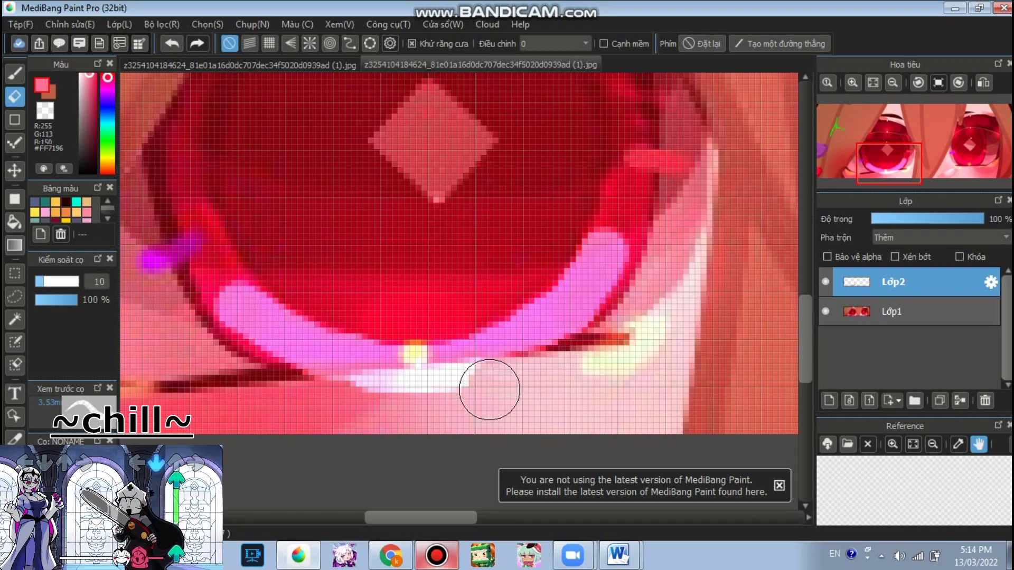
Paint a matching pink #FF7196 glow band along the right eye's lower iris rim at size 8, and set layer Lớp2's opacity to 28%.
scroll(396, 402, down, 4)
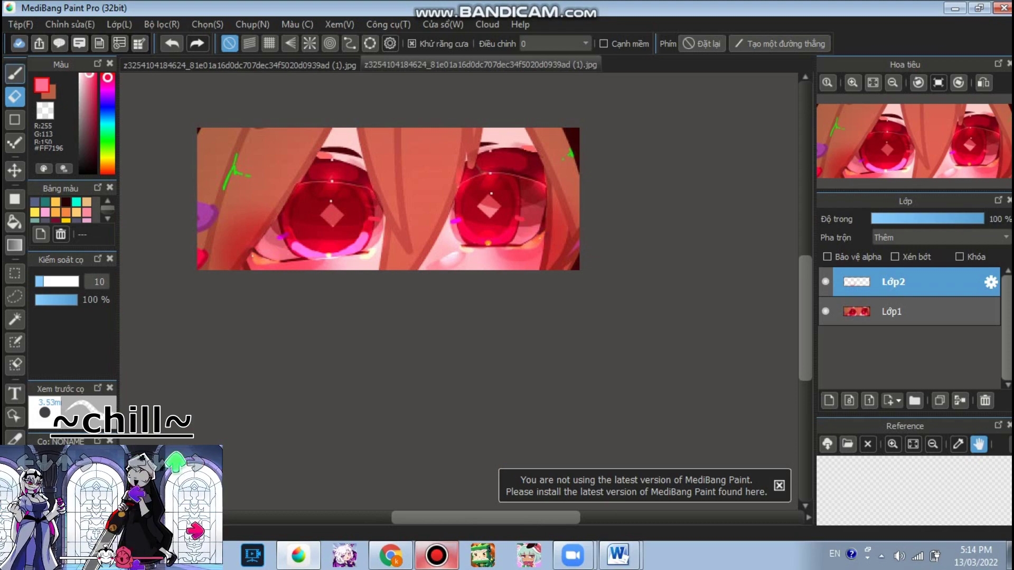
scroll(542, 249, up, 3)
key(b)
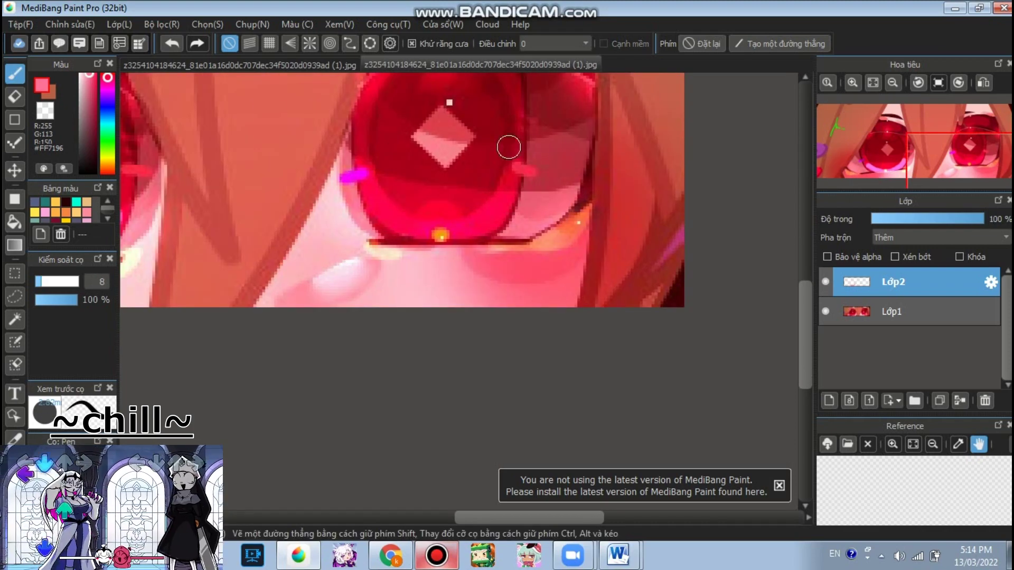
scroll(482, 215, up, 3)
mouse_move(525, 164)
mouse_down()
mouse_move(462, 258)
mouse_move(324, 289)
mouse_move(244, 274)
mouse_move(151, 201)
mouse_up()
scroll(488, 198, down, 5)
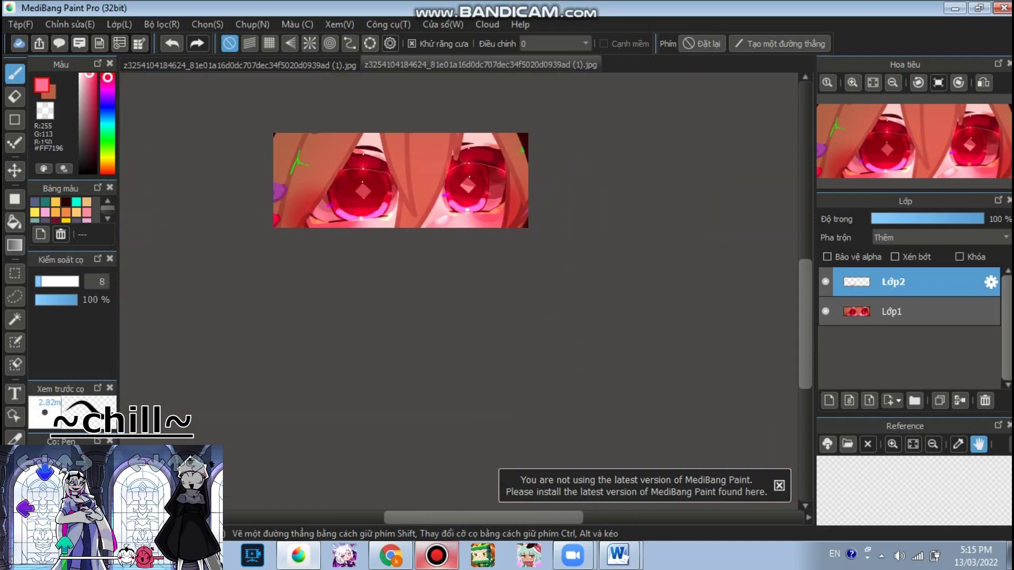
click(917, 219)
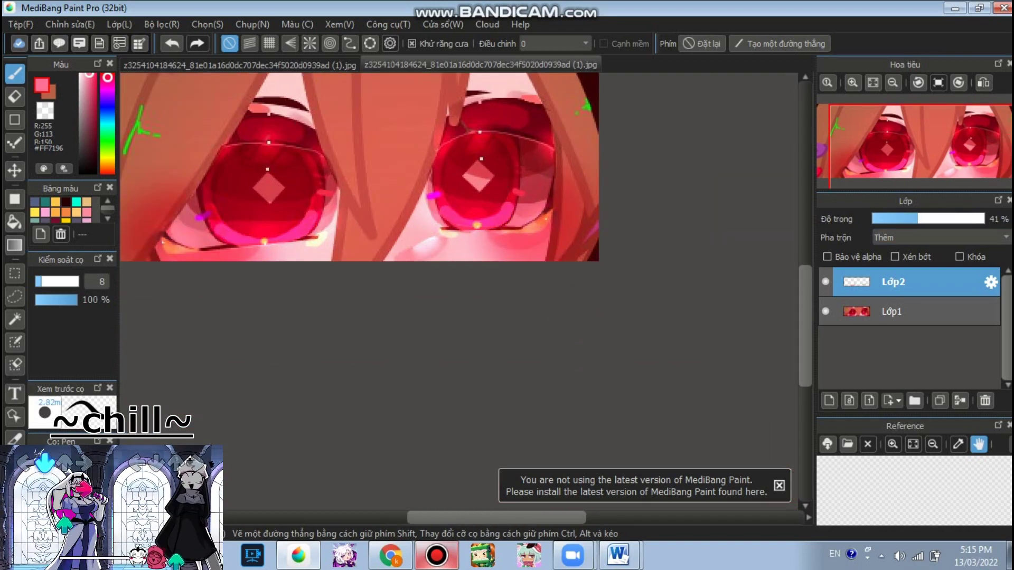
scroll(609, 202, down, 2)
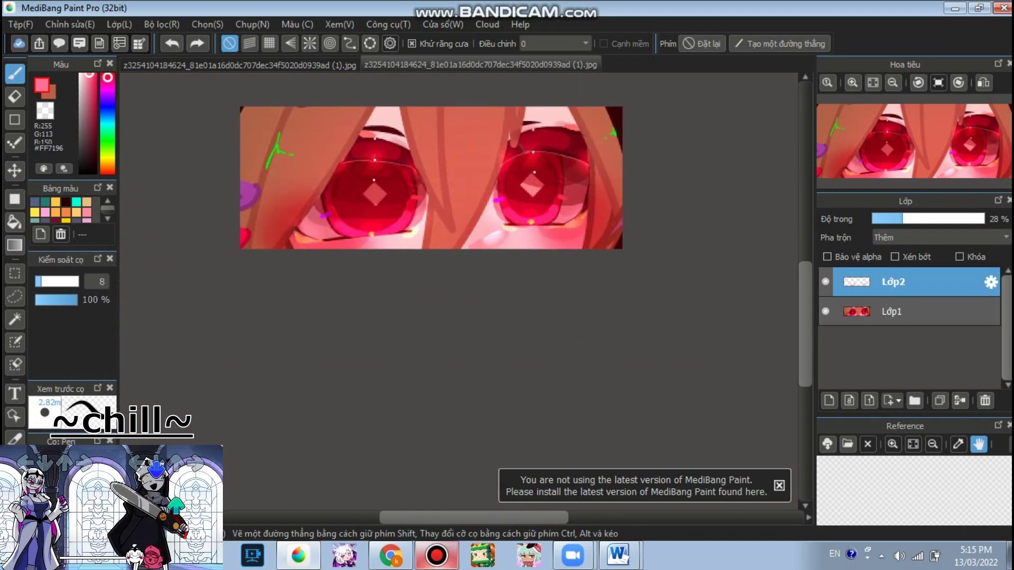
Add a new layer above Lớp2 and set its blend mode to Add (Thêm).
click(829, 401)
click(940, 237)
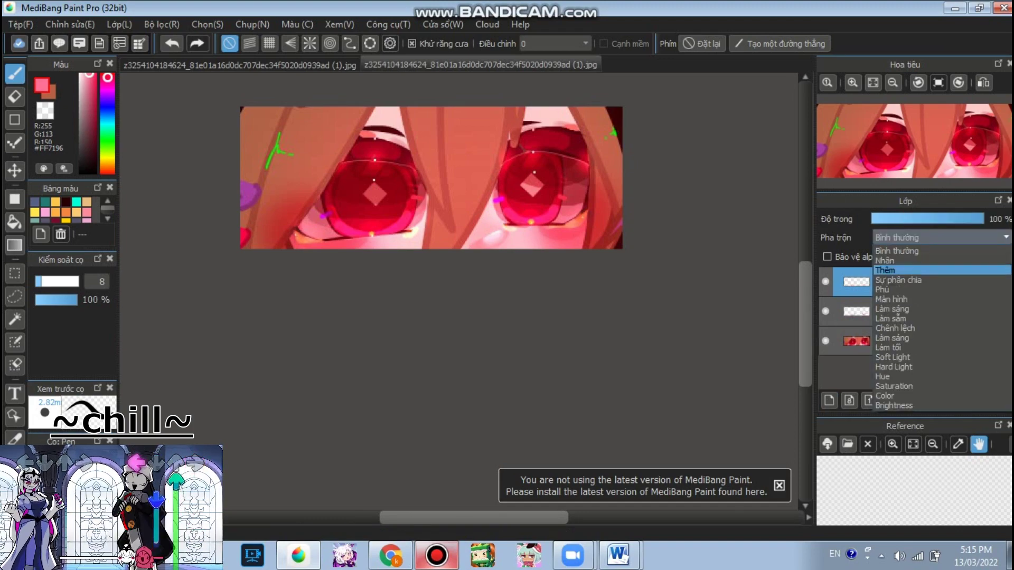
click(924, 270)
Paint shorter pink #FF7196 glow bands inside the first ones on both eyes' lower iris rims at size 7.4, erasing the overflow at size 10.
scroll(594, 230, up, 2)
scroll(537, 209, up, 5)
mouse_move(542, 202)
mouse_down()
mouse_move(512, 240)
mouse_move(425, 247)
mouse_up()
key(ctrl+z)
mouse_move(245, 228)
mouse_down()
mouse_move(338, 261)
mouse_move(438, 260)
mouse_up()
scroll(490, 220, down, 2)
scroll(458, 211, down, 3)
scroll(419, 256, up, 4)
mouse_move(434, 220)
mouse_down()
mouse_move(552, 249)
mouse_move(632, 240)
mouse_up()
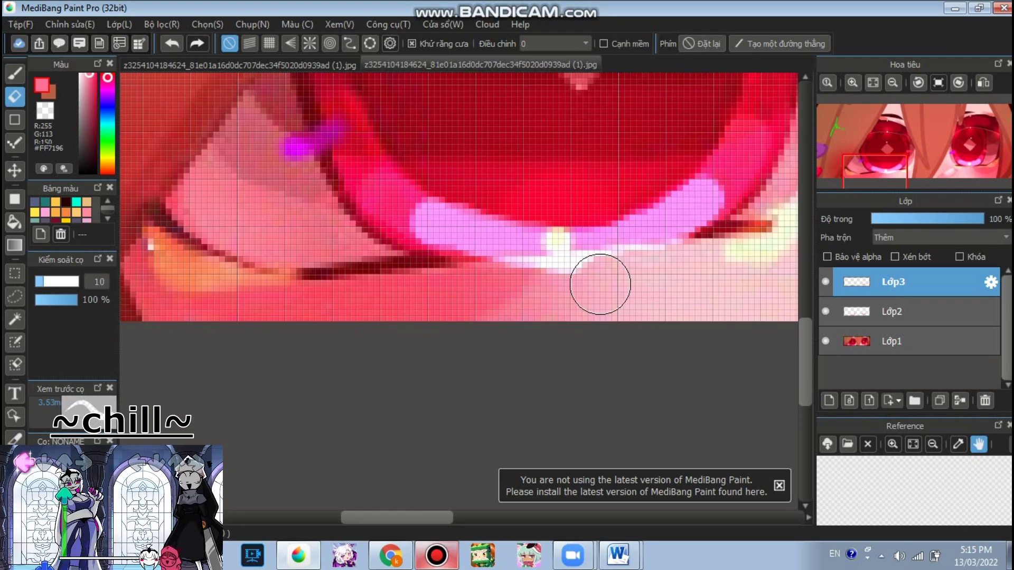
scroll(598, 283, down, 3)
scroll(598, 283, up, 2)
click(15, 74)
scroll(359, 208, down, 2)
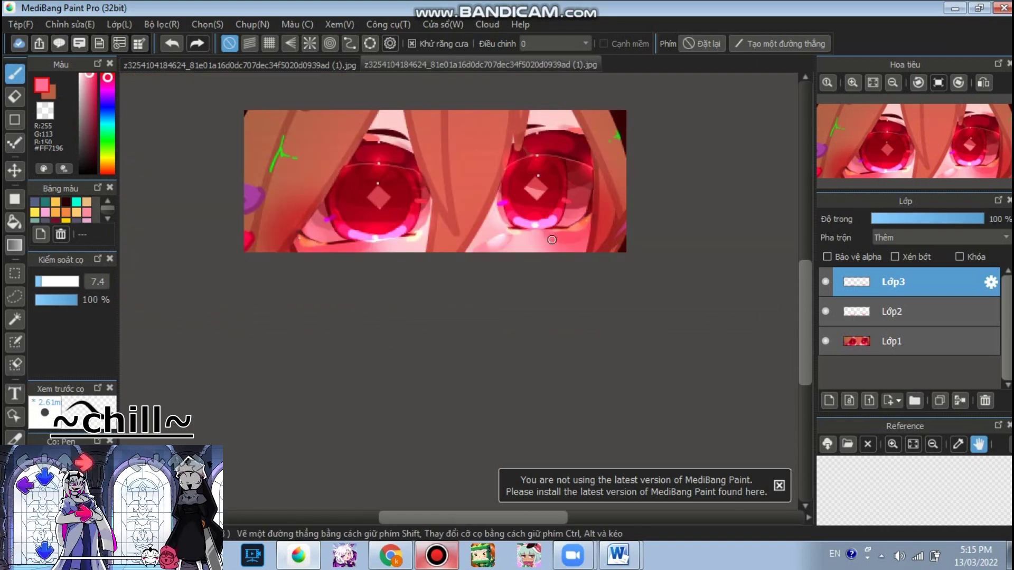
Set layer Lớp3's opacity to 33%.
click(890, 219)
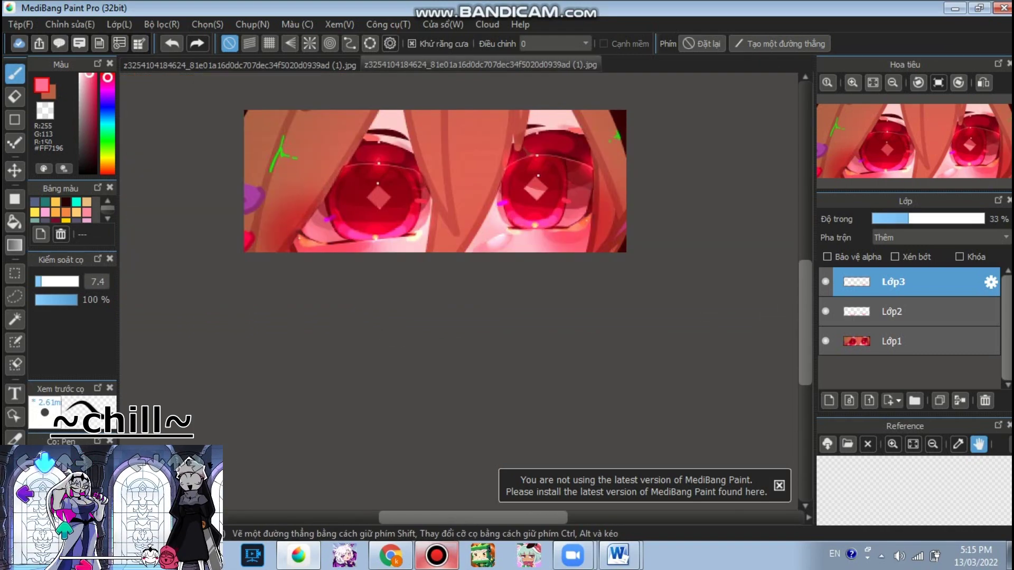
scroll(353, 154, down, 2)
scroll(354, 154, up, 3)
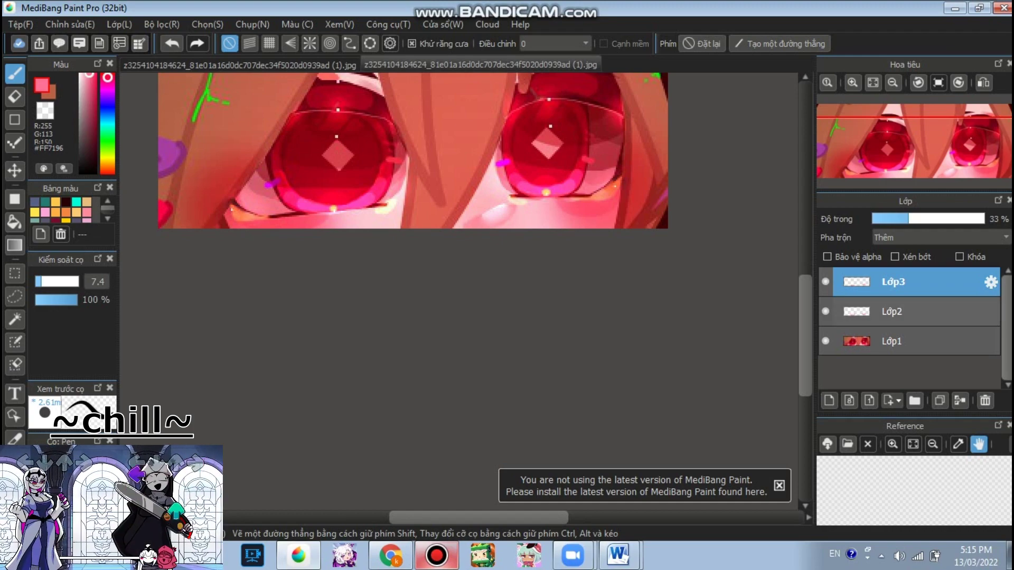
Add a new layer above Lớp3 and set its blend mode to Add (Thêm).
click(829, 401)
click(940, 237)
click(908, 270)
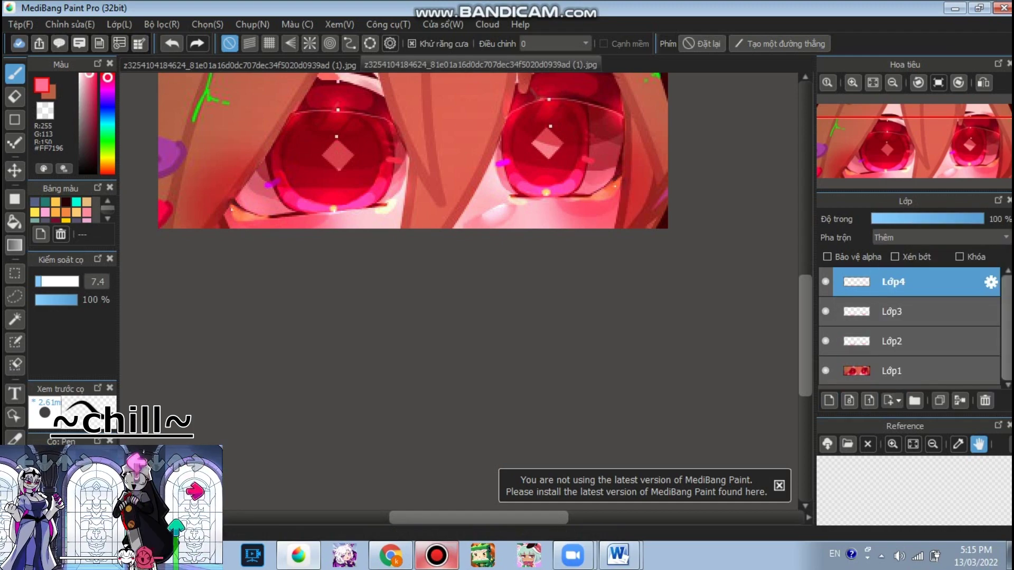
Paint a third, shortest pink glow band at the bottom centre of both irises at size 5, and set layer Lớp4's opacity to 37%.
scroll(634, 238, up, 5)
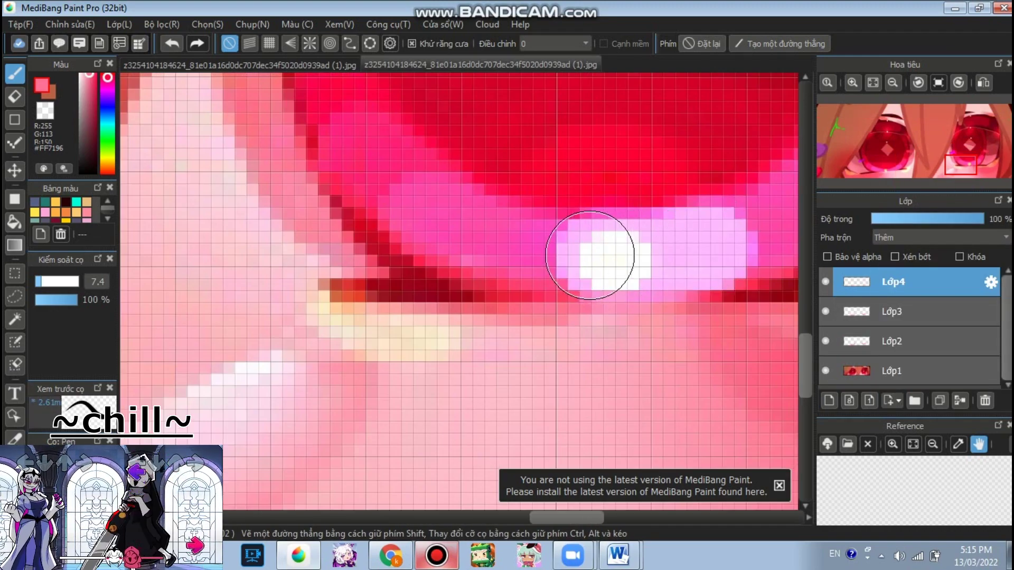
scroll(590, 256, down, 4)
scroll(544, 153, up, 4)
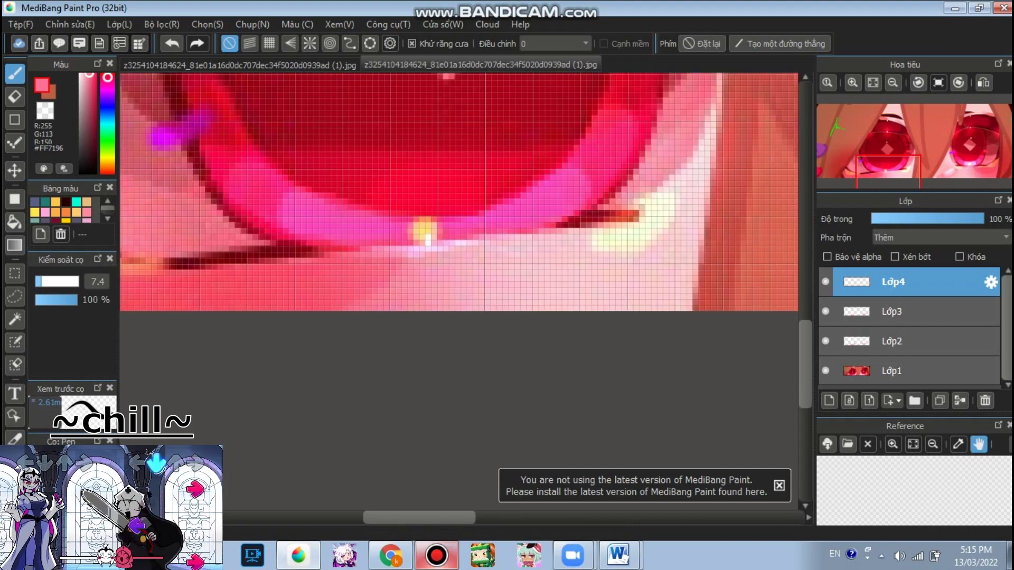
scroll(458, 291, up, 2)
mouse_move(311, 235)
mouse_down()
mouse_move(454, 241)
mouse_move(630, 204)
mouse_up()
scroll(630, 205, down, 6)
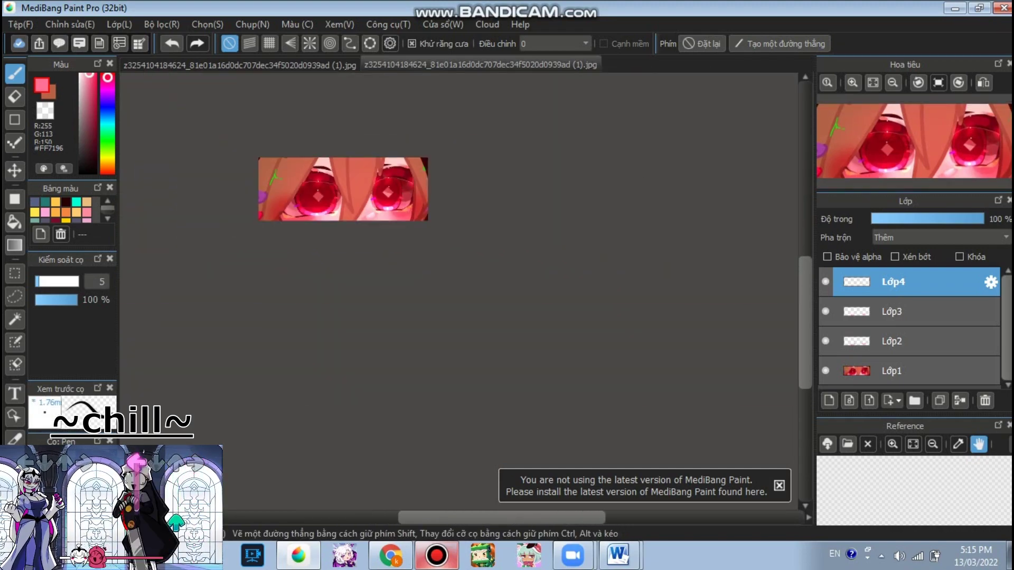
scroll(684, 168, up, 3)
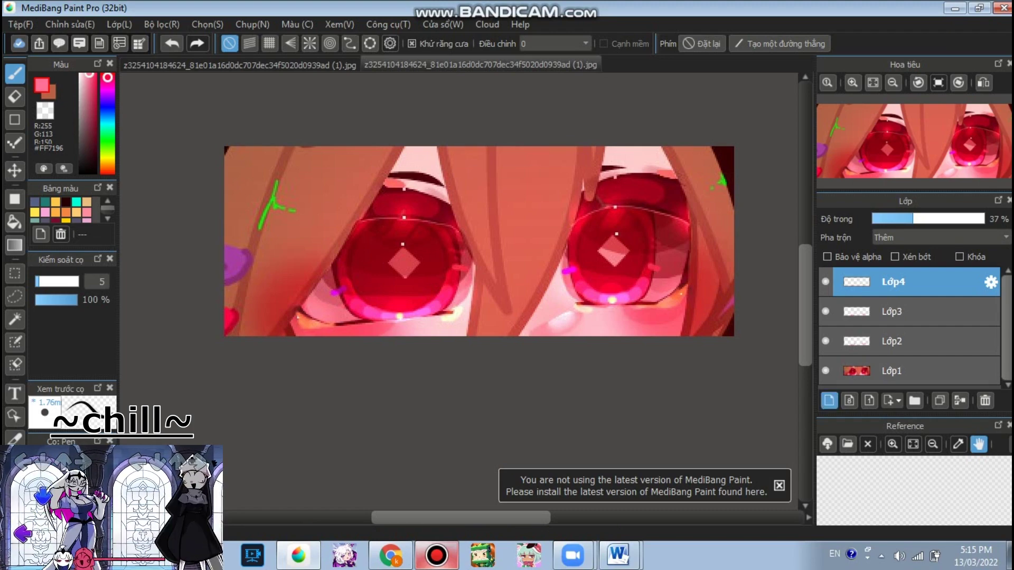
On a new layer, paint a small orange #FFA700 dot at size 3.4 over the yellow highlight at each iris's bottom centre.
click(829, 401)
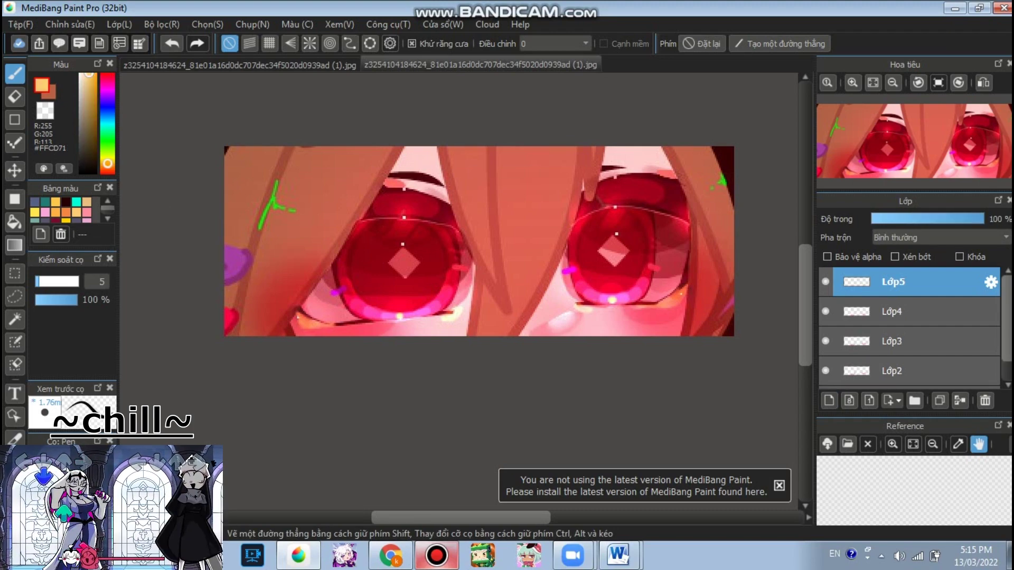
scroll(444, 323, up, 5)
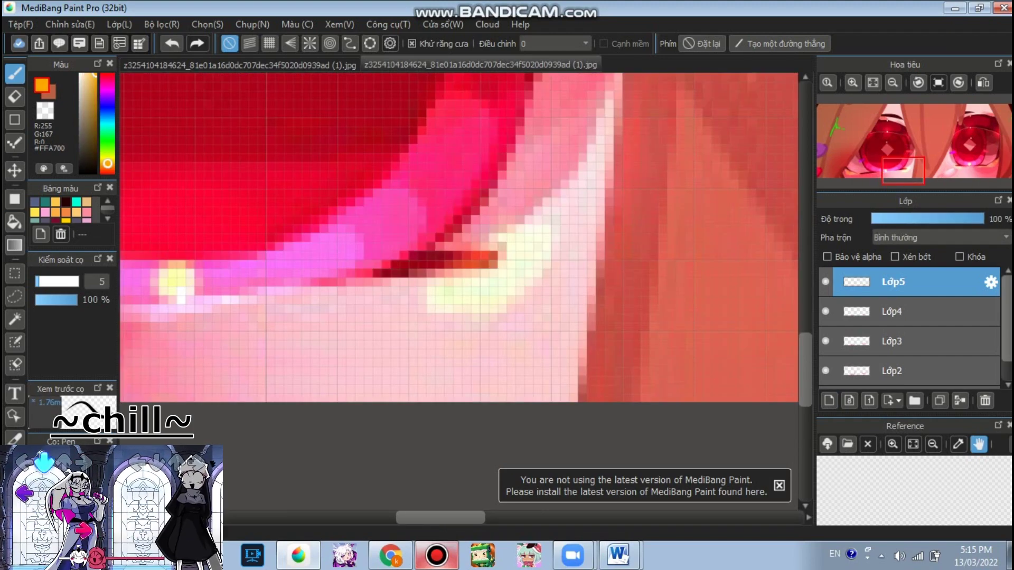
scroll(459, 291, up, 4)
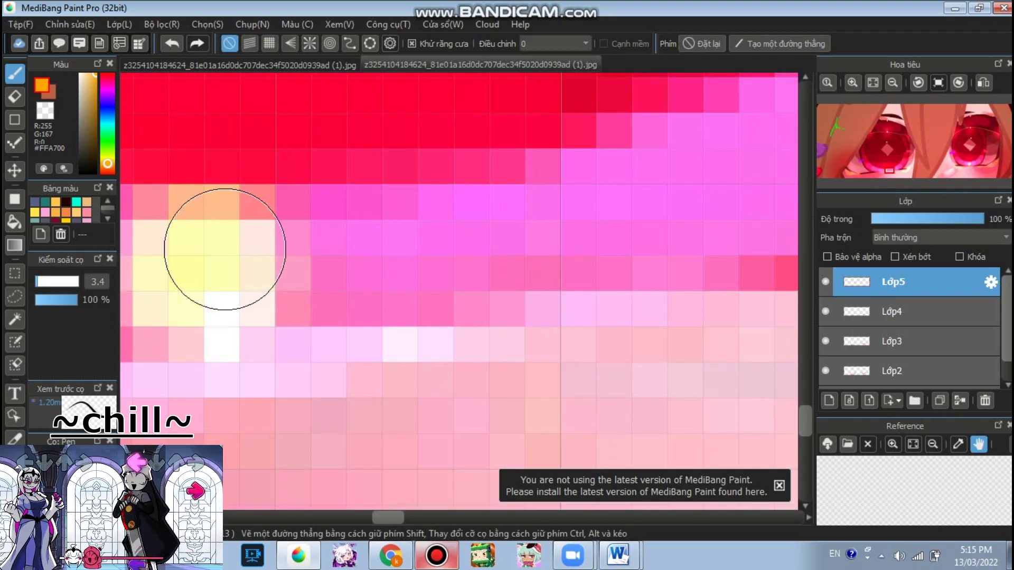
drag(216, 254, 213, 262)
scroll(213, 263, down, 9)
scroll(419, 221, up, 10)
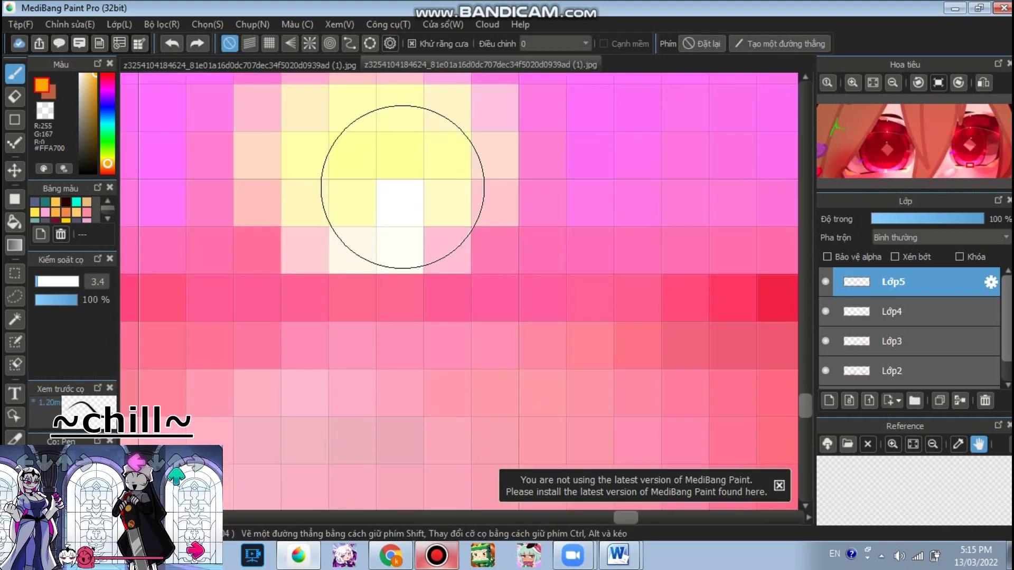
drag(351, 154, 382, 158)
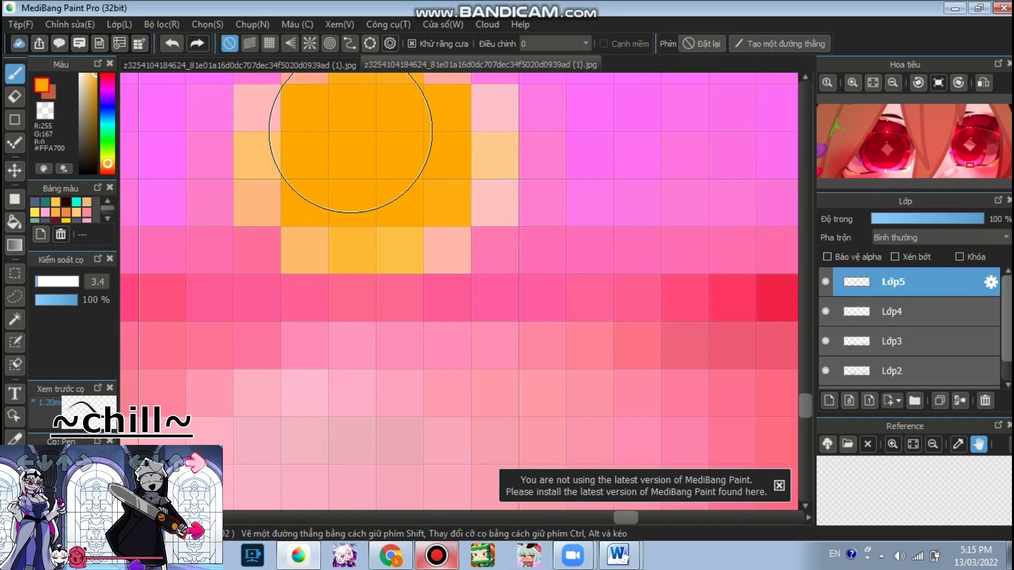
scroll(350, 142, down, 6)
scroll(394, 212, up, 6)
drag(392, 196, 387, 215)
scroll(387, 215, down, 6)
scroll(493, 146, down, 2)
scroll(493, 145, up, 2)
scroll(911, 327, down, 2)
Merge layers Lớp2, Lớp3, Lớp4 and Lớp5 down into Lớp1.
click(911, 344)
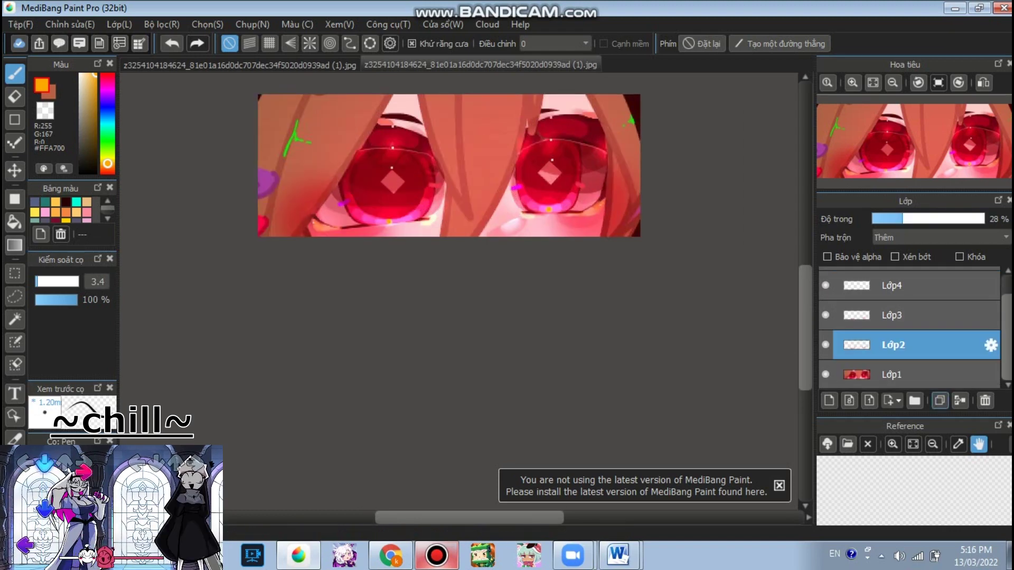
click(960, 401)
click(940, 342)
click(960, 400)
click(939, 312)
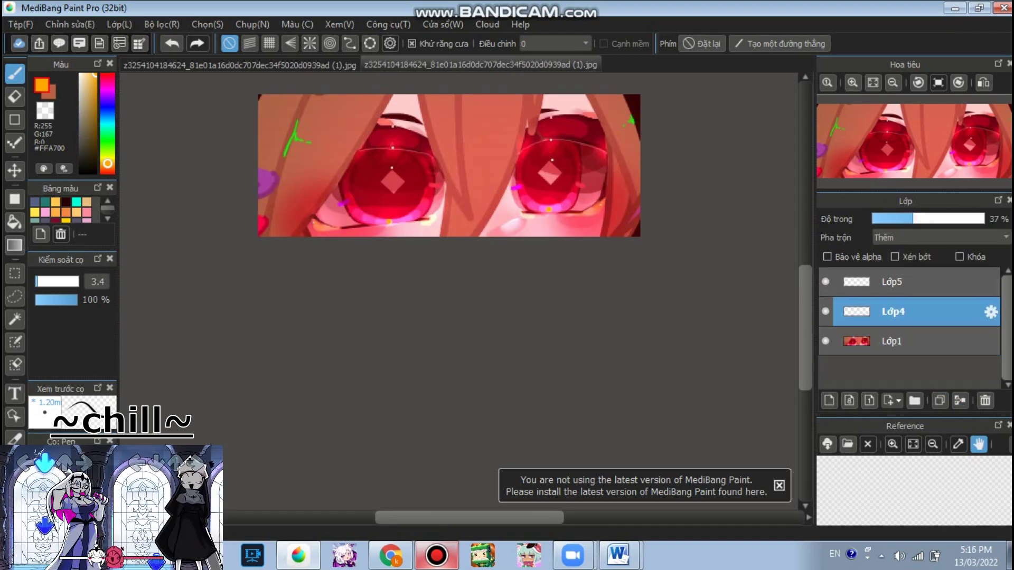
click(960, 401)
scroll(509, 248, down, 2)
scroll(481, 231, up, 1)
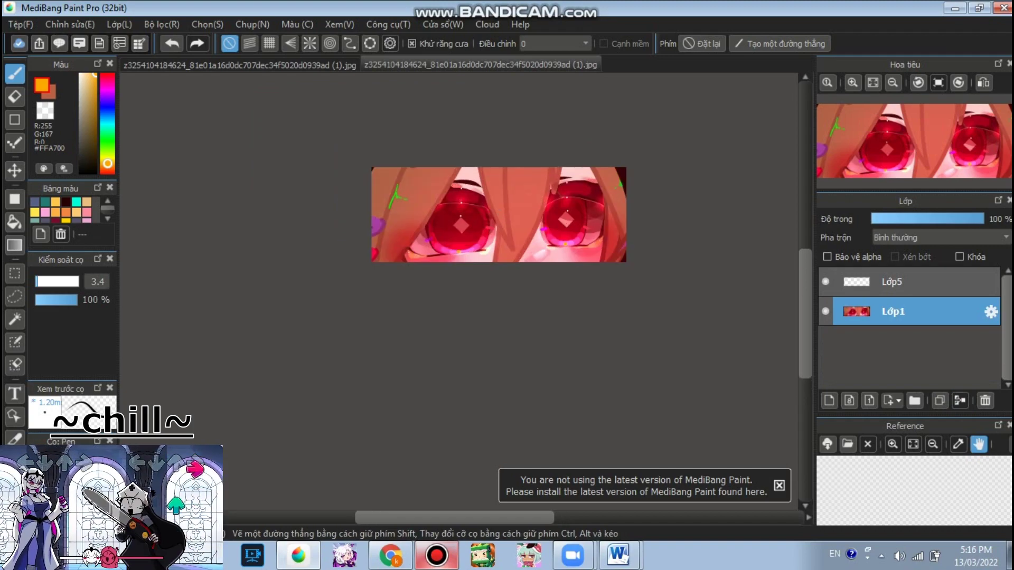
click(940, 282)
click(960, 401)
Add a new layer above the merged Lớp1 and set its blend mode to Add (Thêm).
click(829, 400)
click(909, 238)
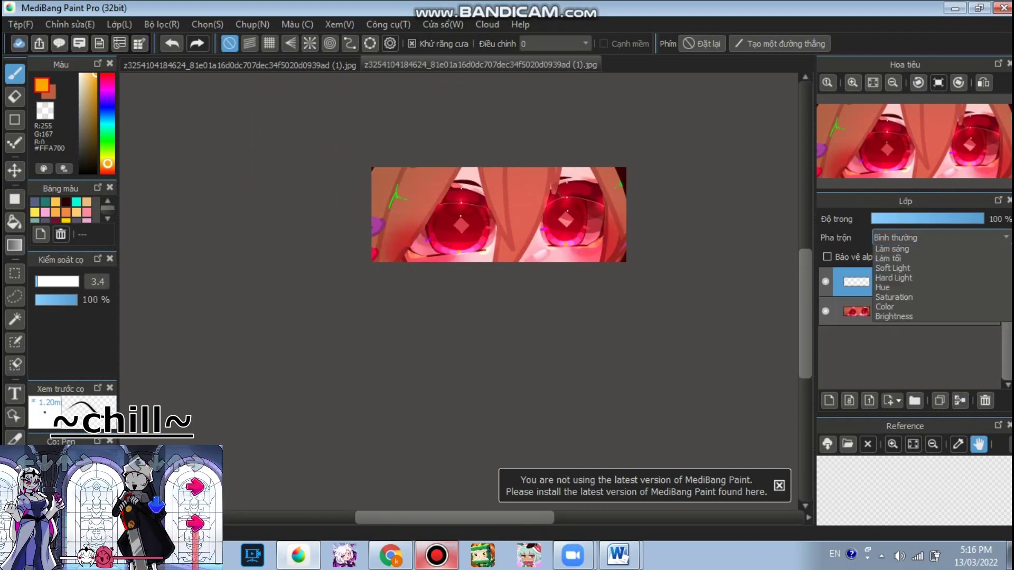
click(894, 269)
Set the brush to size 18 and 32% opacity, try a sampled red #FD0130 glow at the bottom of the left iris, and undo it.
scroll(454, 201, up, 7)
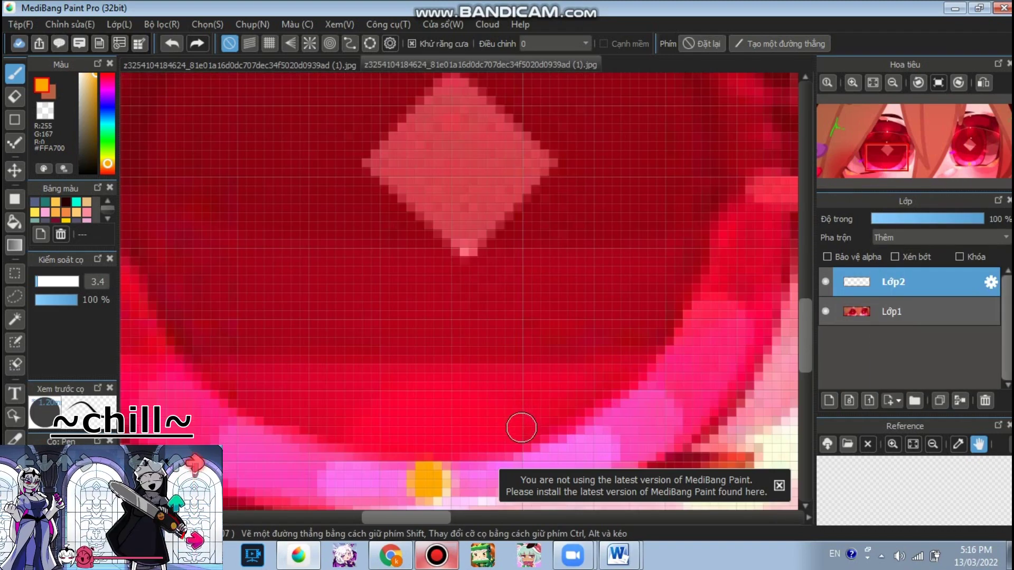
scroll(519, 426, down, 4)
scroll(526, 390, up, 3)
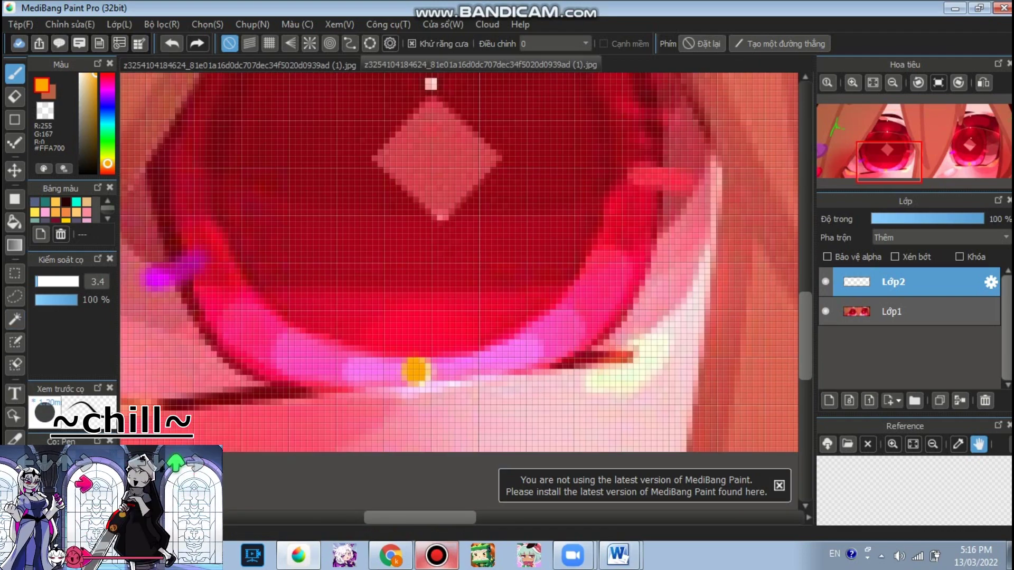
click(51, 281)
right_click(449, 321)
drag(491, 317, 396, 338)
key(ctrl+z)
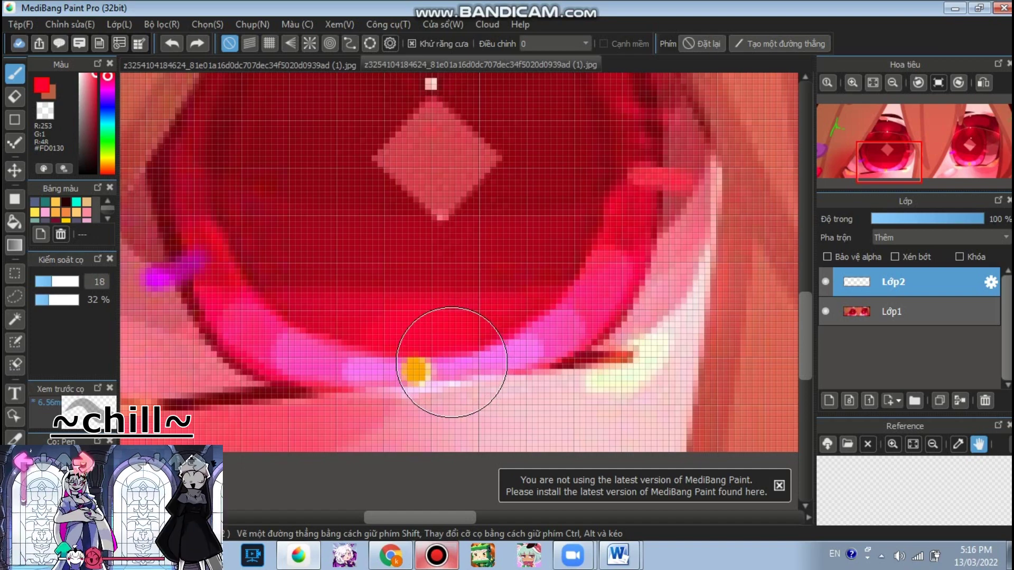
Paint a translucent pink #FF5DD4 glow at the bottom of both irises at size 18, and set layer Lớp2's opacity to 32%.
scroll(452, 338, down, 3)
scroll(720, 254, up, 4)
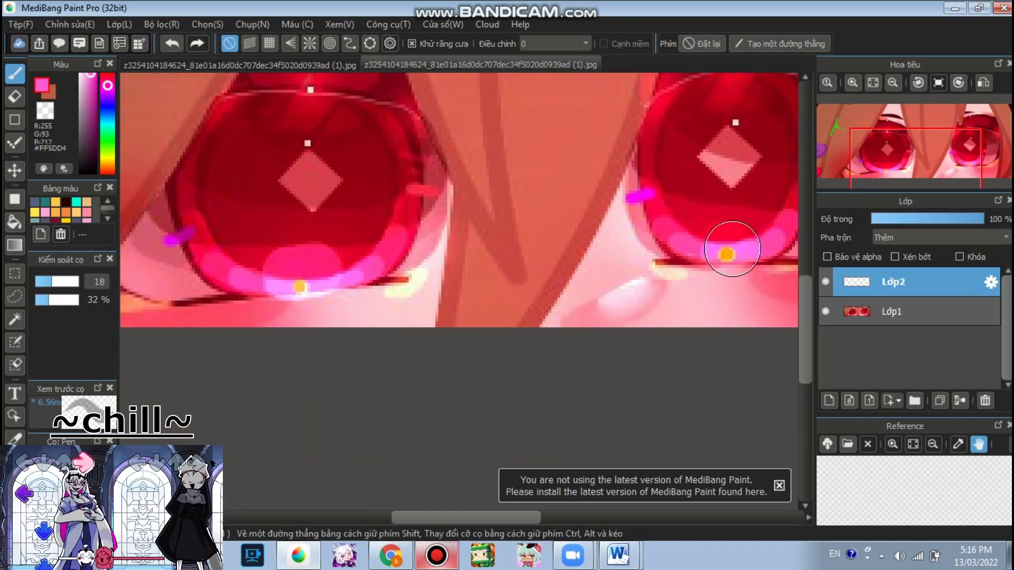
drag(726, 245, 696, 242)
scroll(689, 231, down, 4)
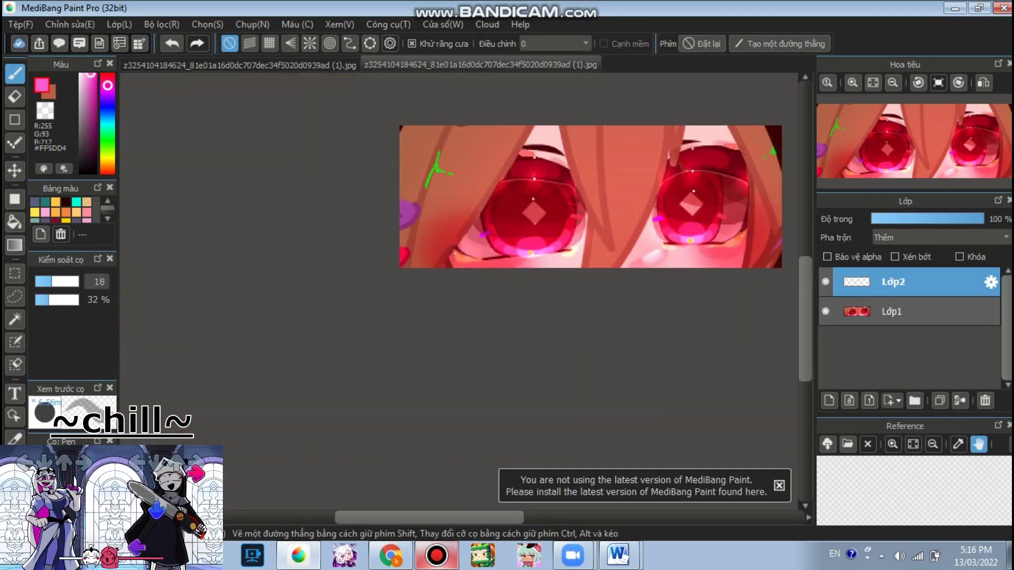
drag(898, 218, 907, 219)
scroll(528, 240, down, 2)
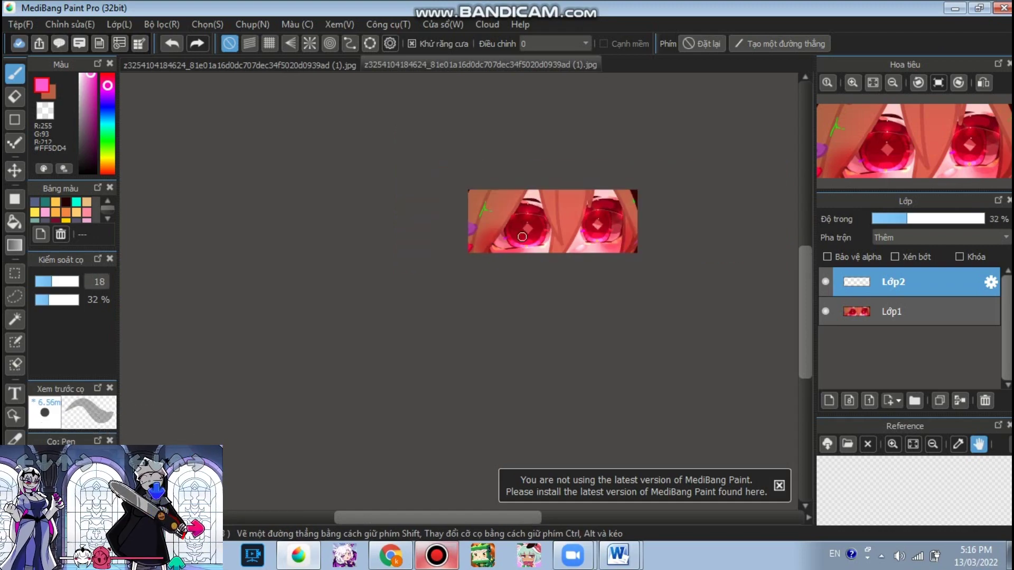
scroll(580, 218, up, 3)
click(437, 556)
click(437, 554)
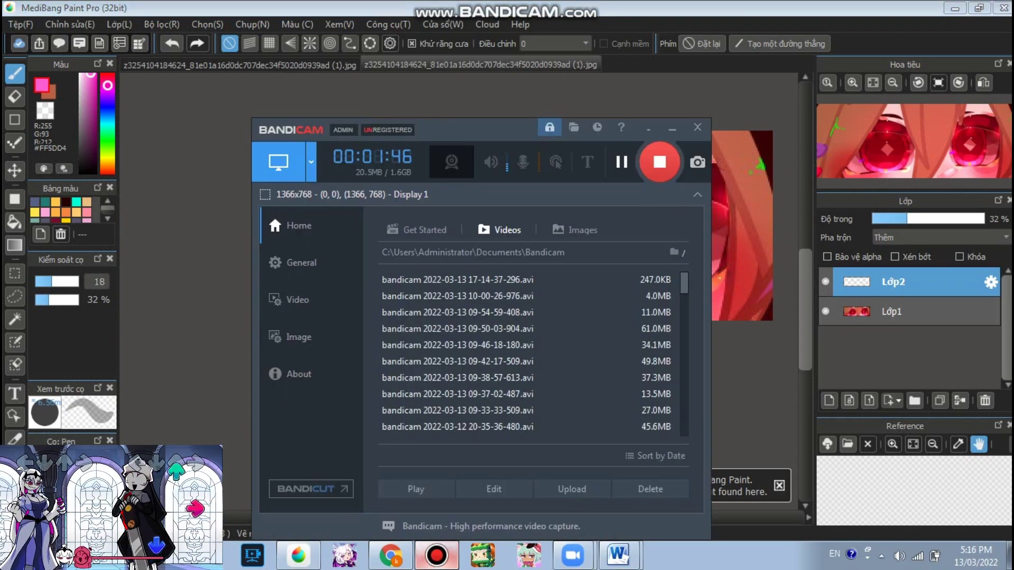